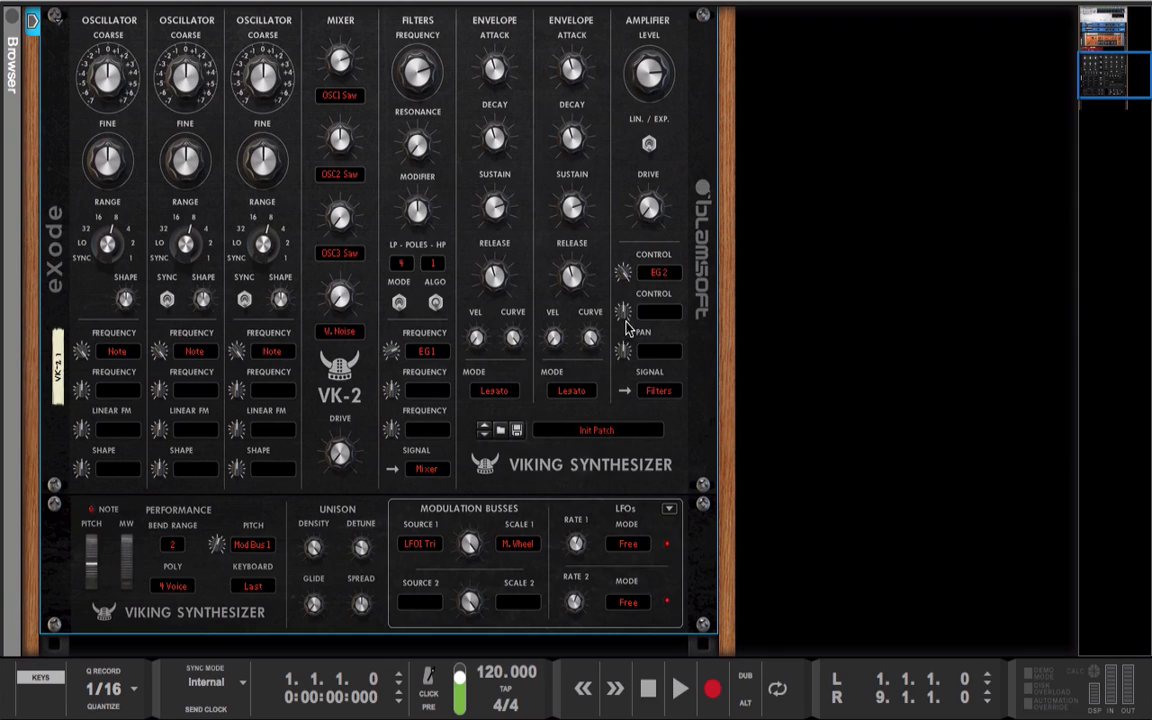
Set the mode of both envelopes to Retrig
click(494, 390)
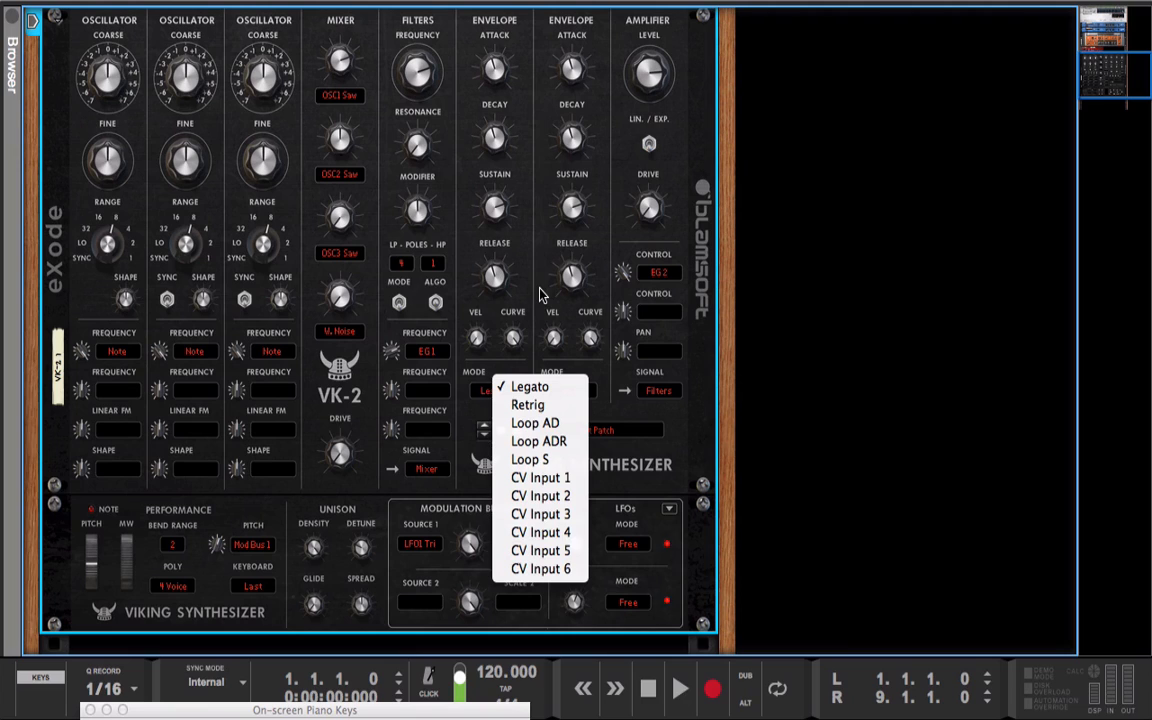
click(507, 238)
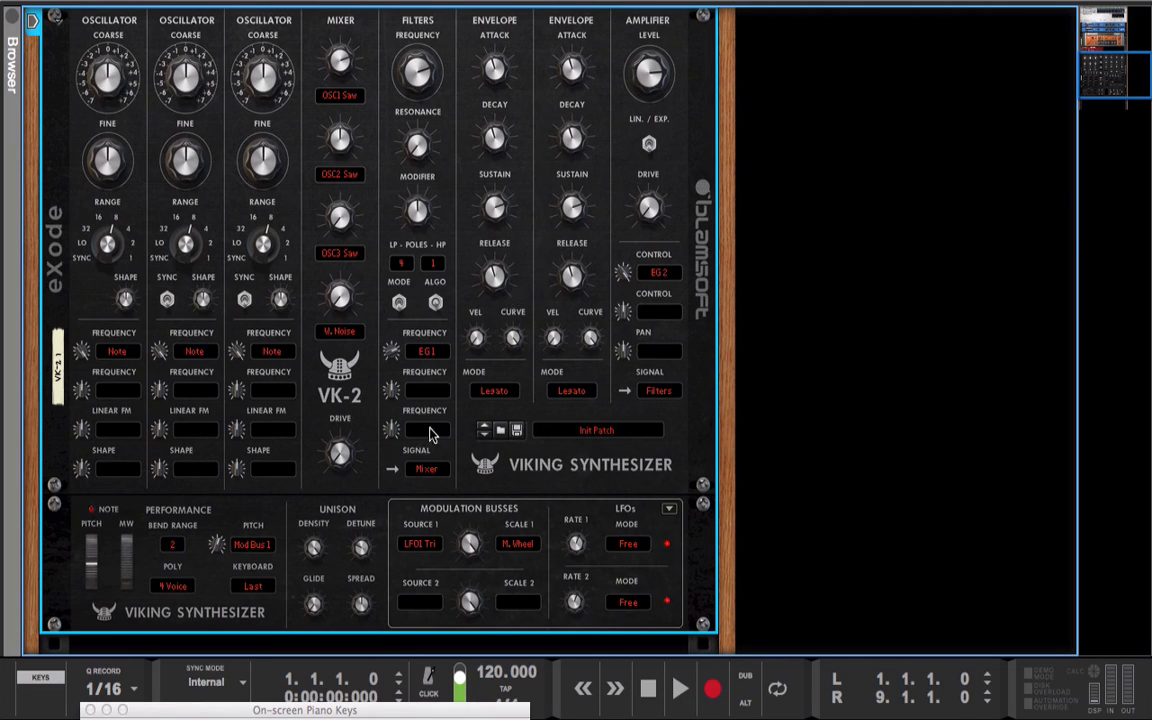
click(494, 391)
click(524, 411)
click(586, 392)
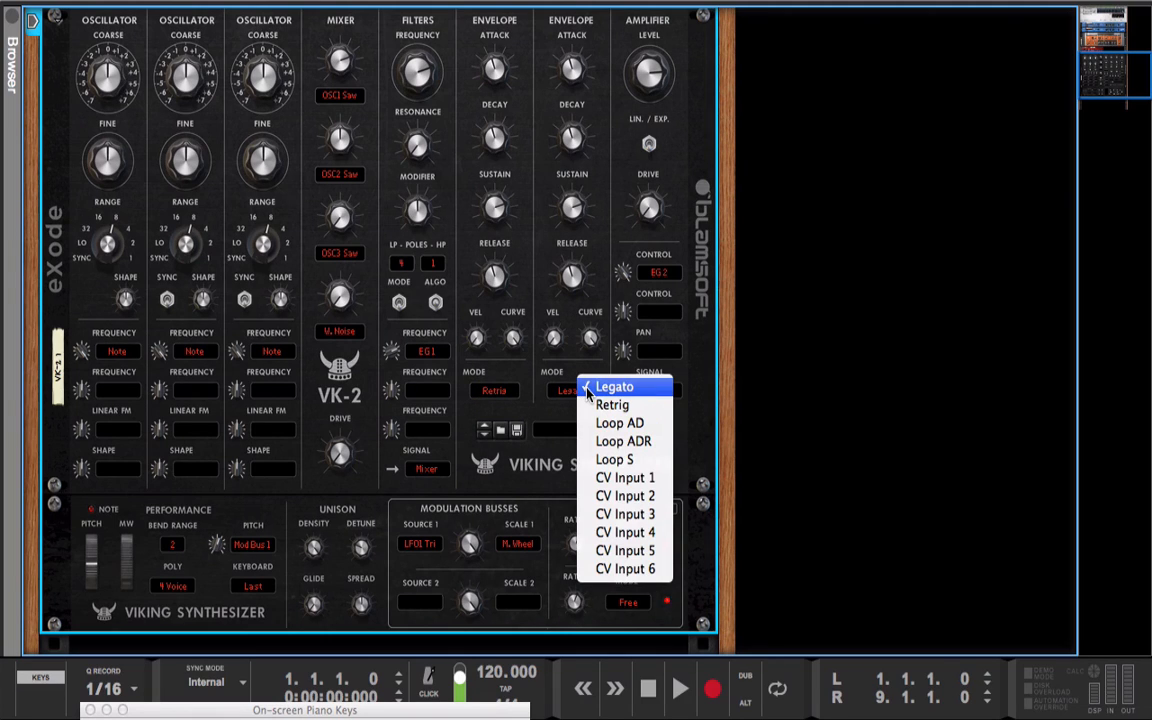
click(618, 405)
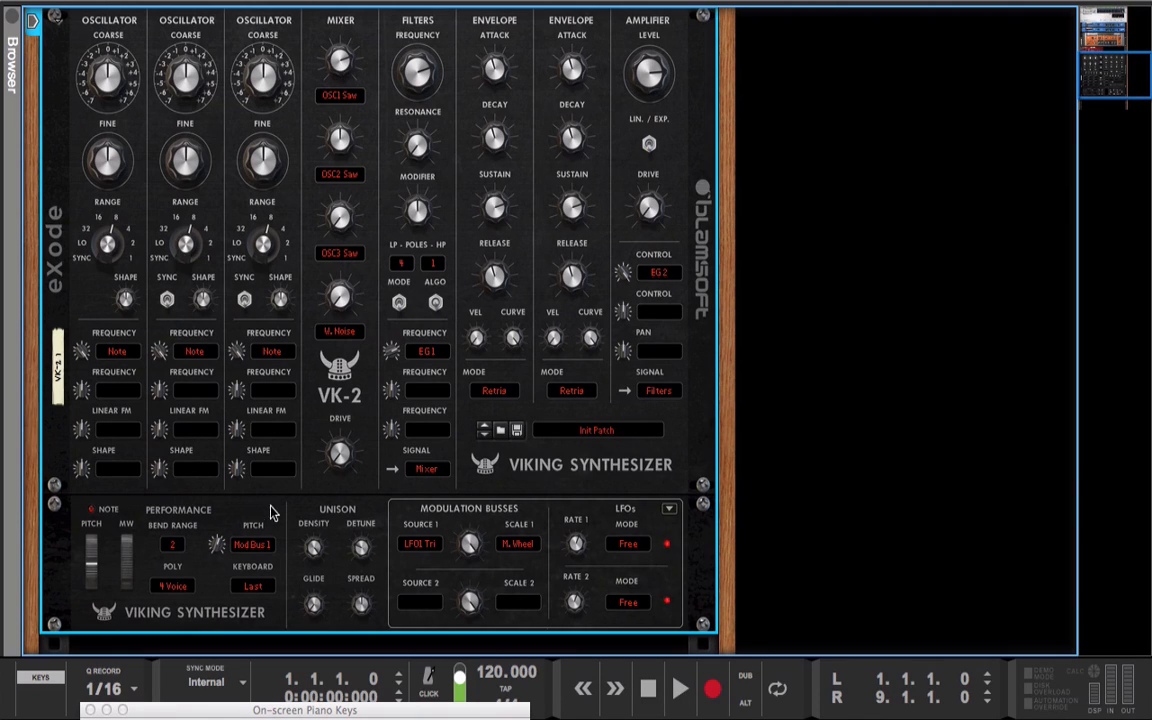
Set the bend range to 24 and try the pitch wheel by bending it upward
click(176, 546)
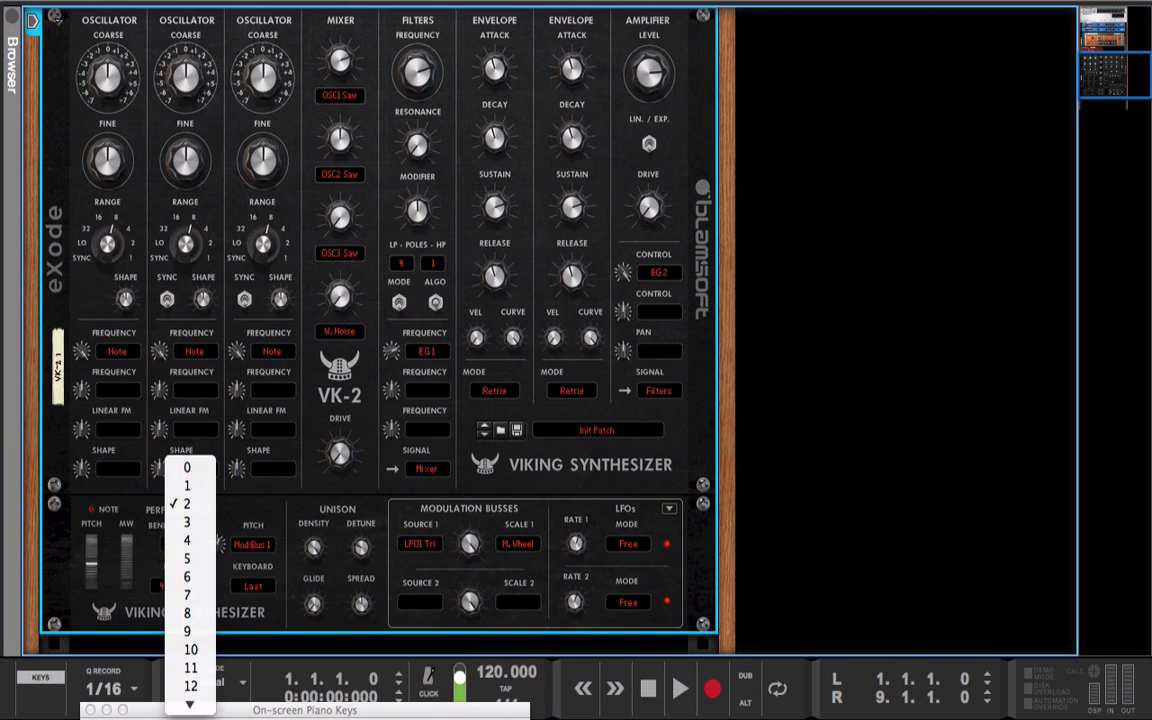
mouse_move(190, 705)
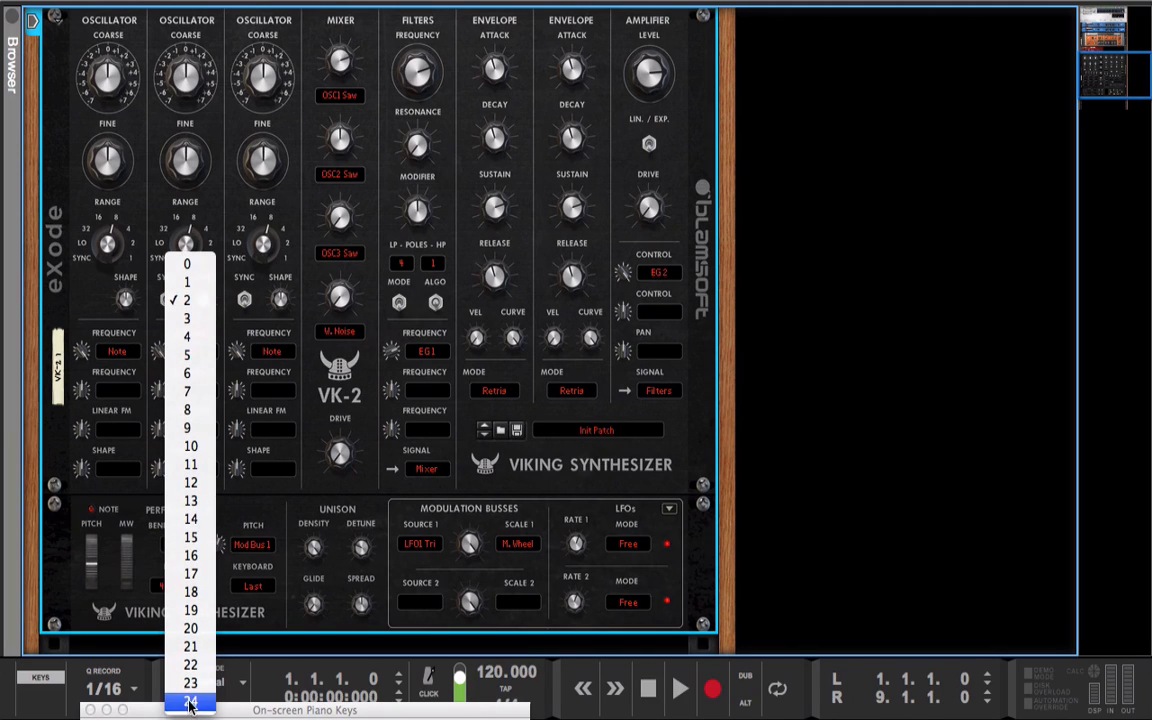
click(190, 702)
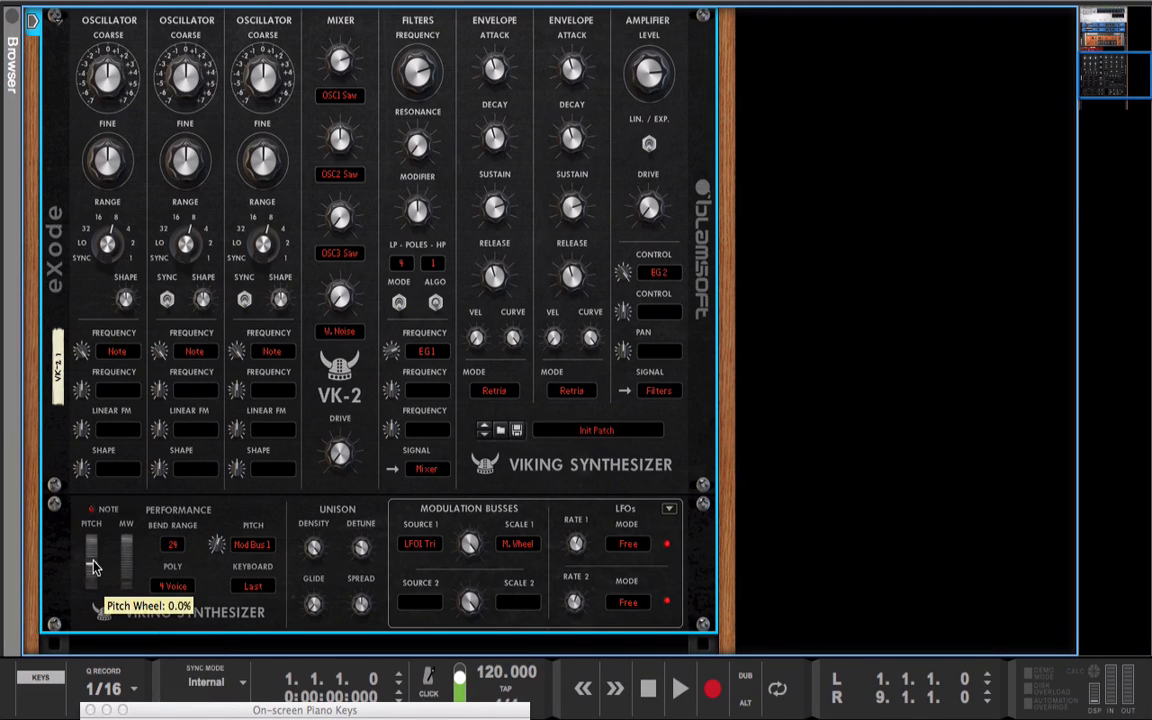
drag(92, 567, 93, 455)
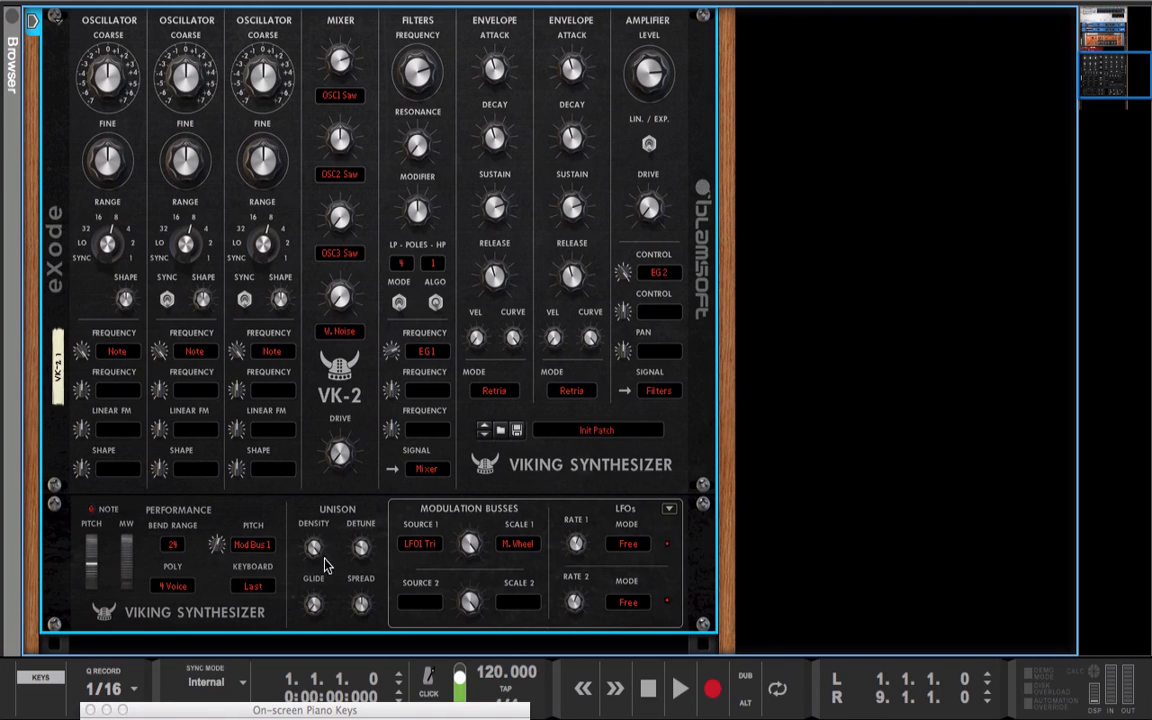
Adjust the unison density and set the unison detune to about 53%
drag(315, 544, 327, 640)
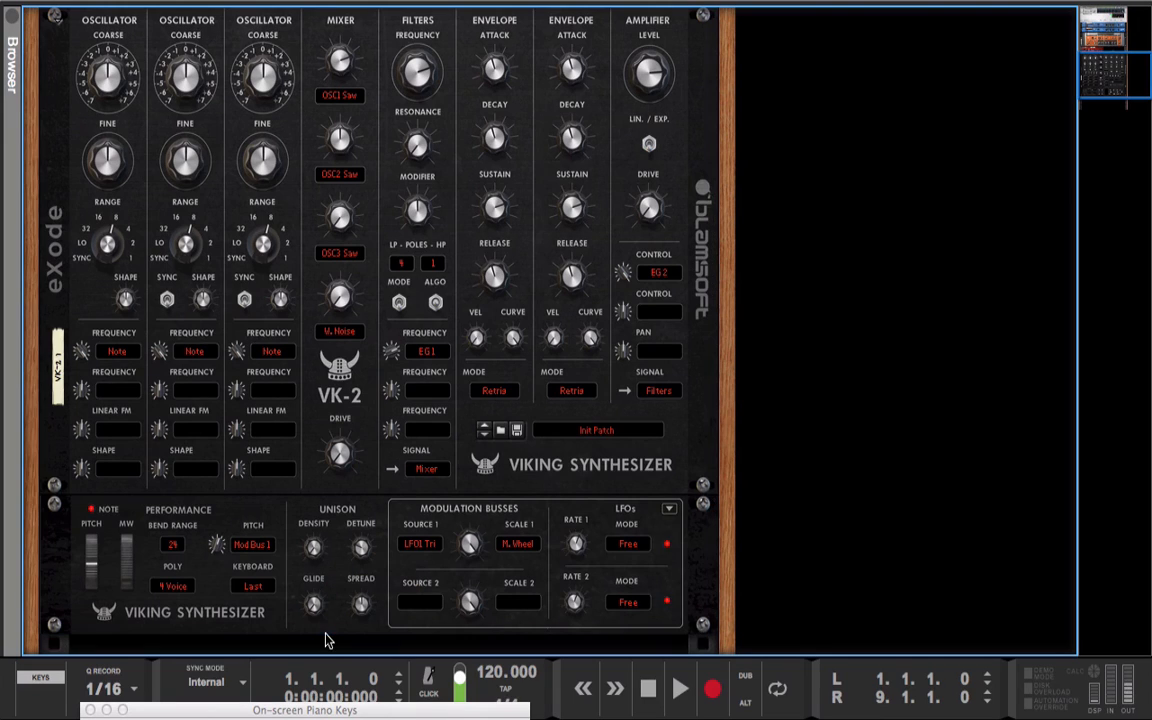
click(314, 546)
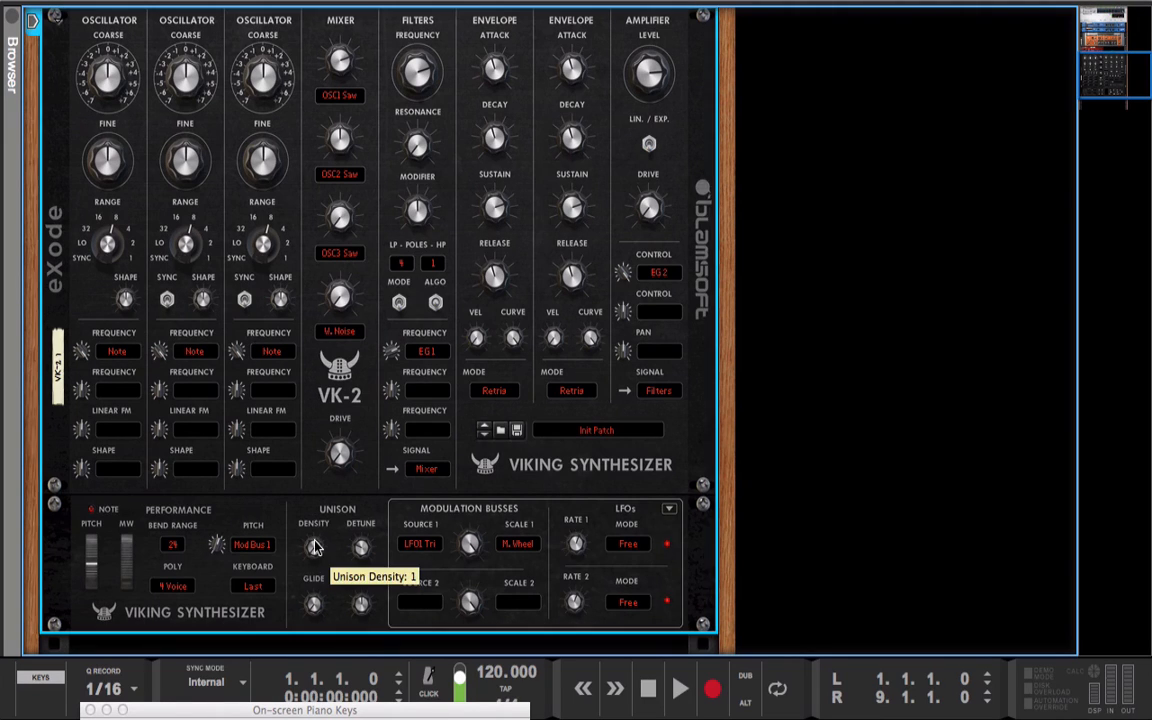
drag(314, 546, 308, 515)
drag(361, 546, 362, 510)
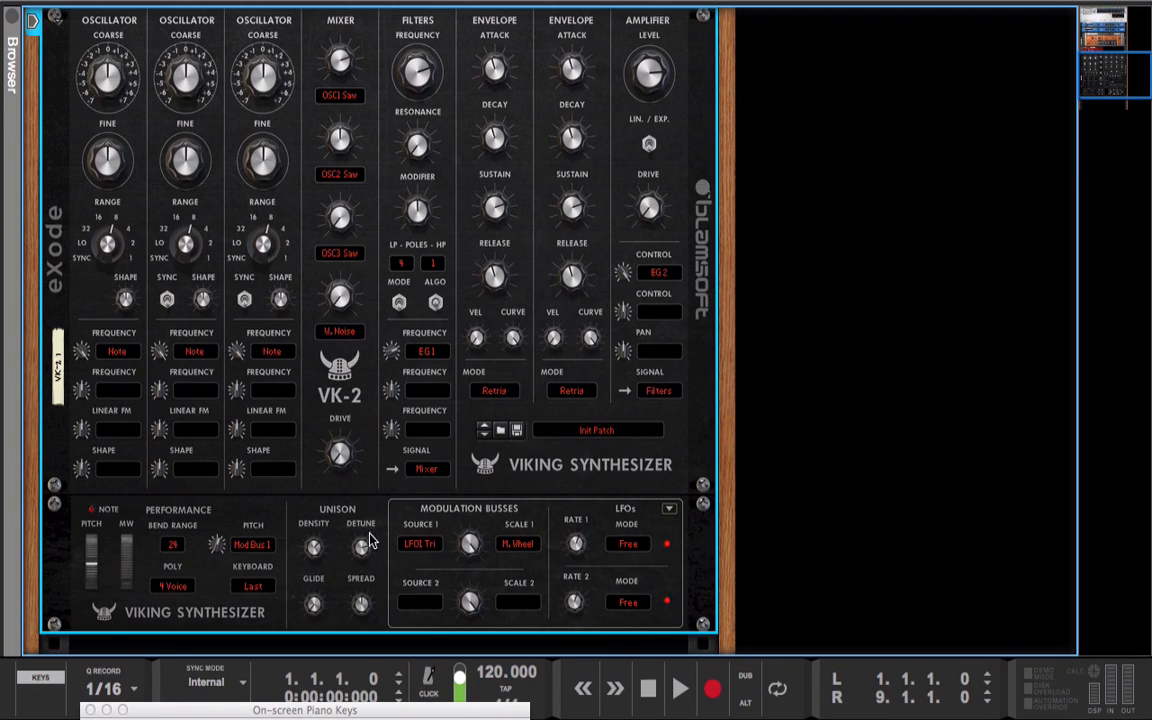
drag(362, 548, 362, 568)
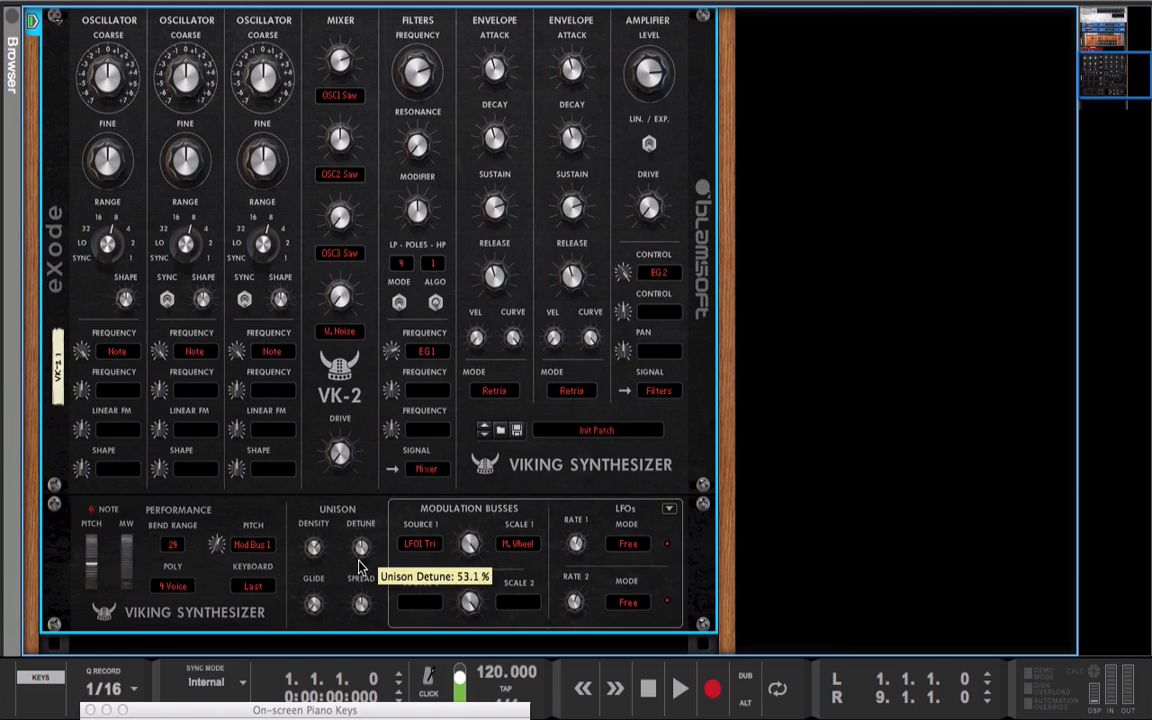
Try the unison spread and a higher glide amount, and turn the glide back down
mouse_move(361, 622)
mouse_down()
mouse_move(360, 632)
mouse_move(360, 610)
mouse_move(353, 621)
mouse_up()
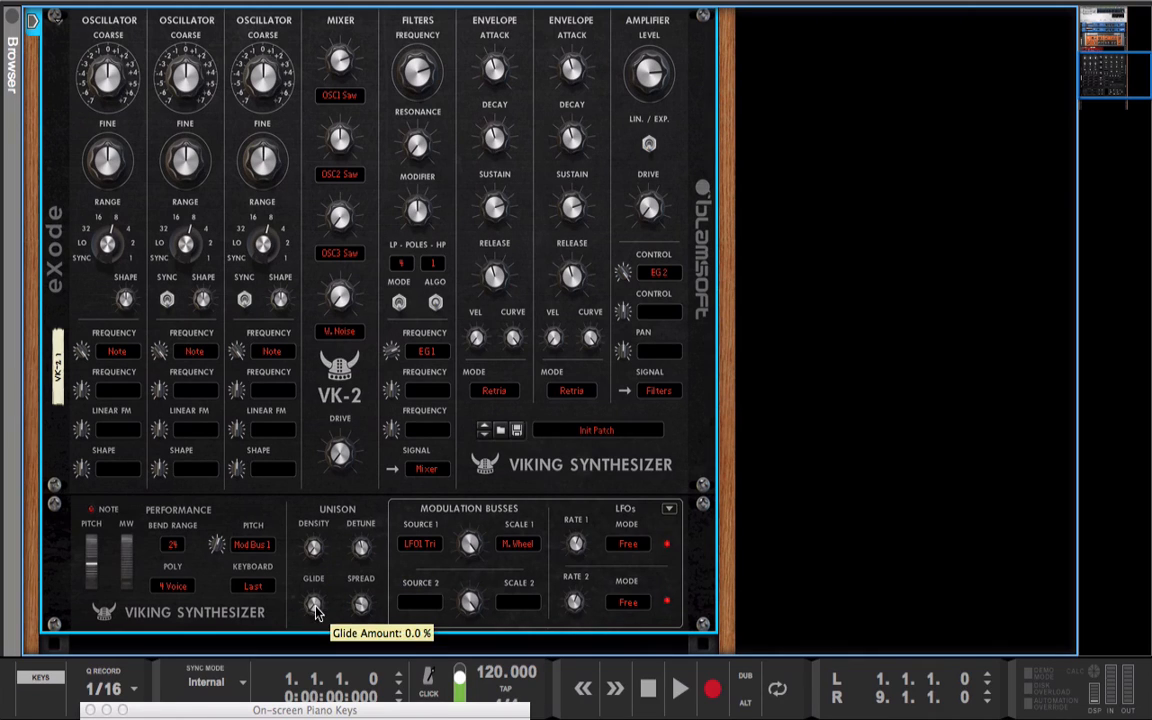
drag(316, 612, 313, 582)
drag(313, 609, 312, 640)
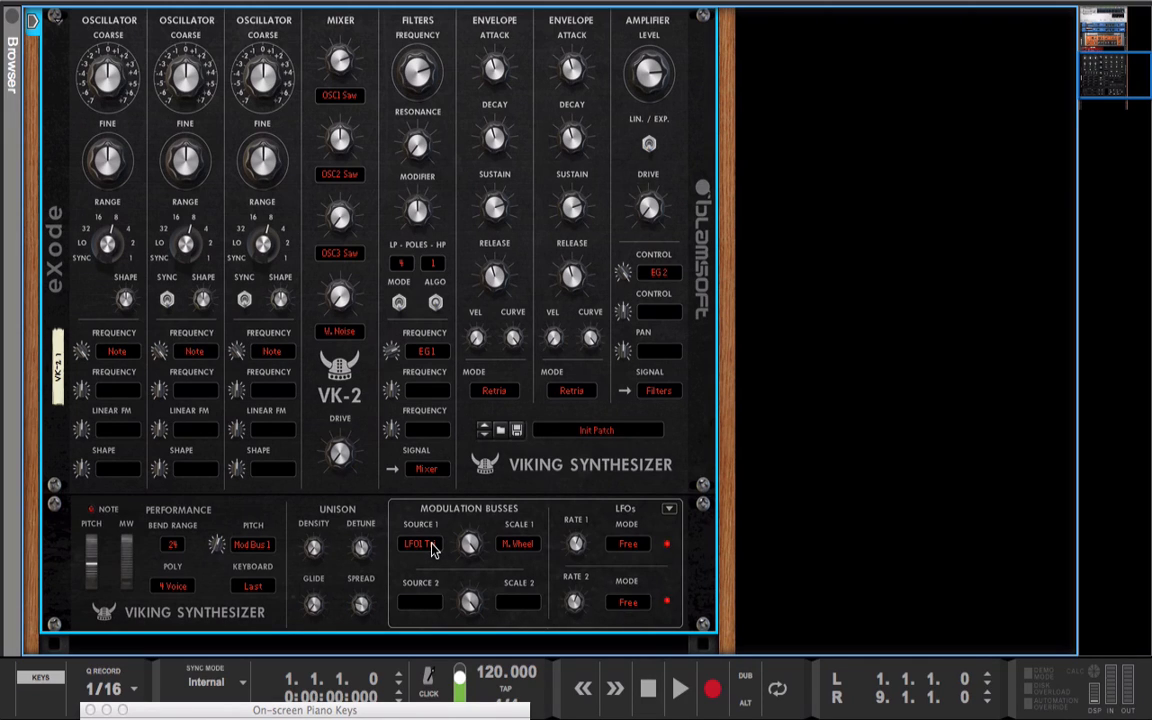
Set modulation bus 1's source to the Oscillator 1 sine wave and its scale to Filters
click(418, 545)
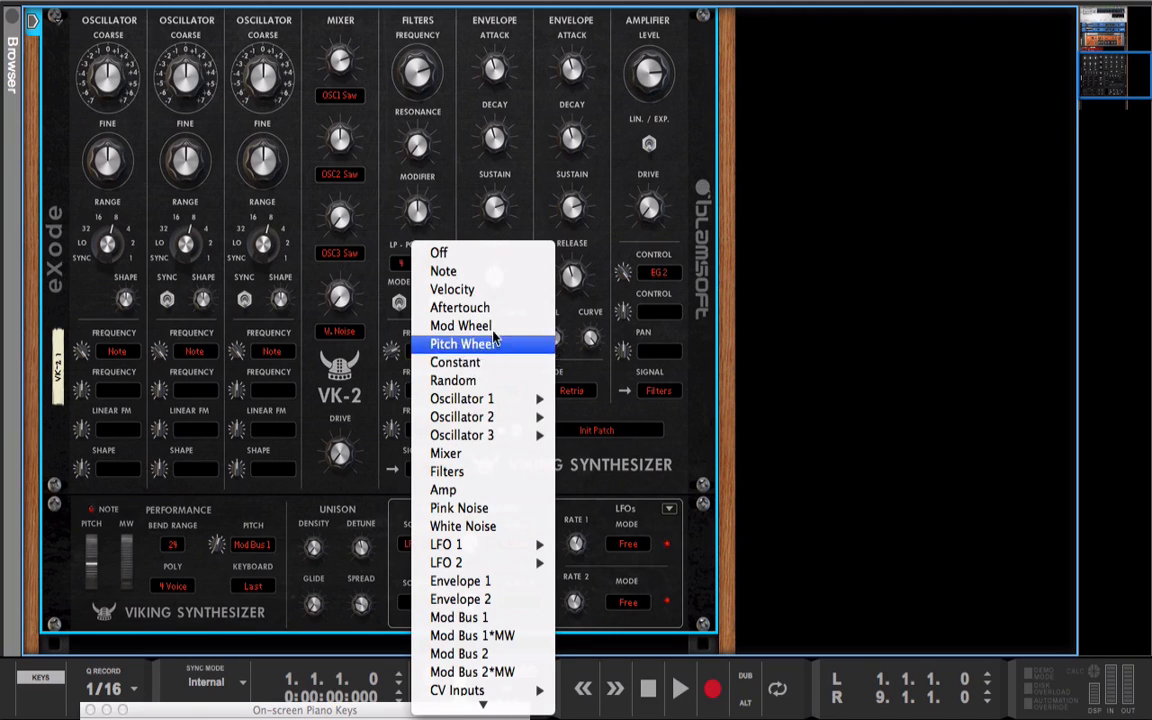
mouse_move(505, 399)
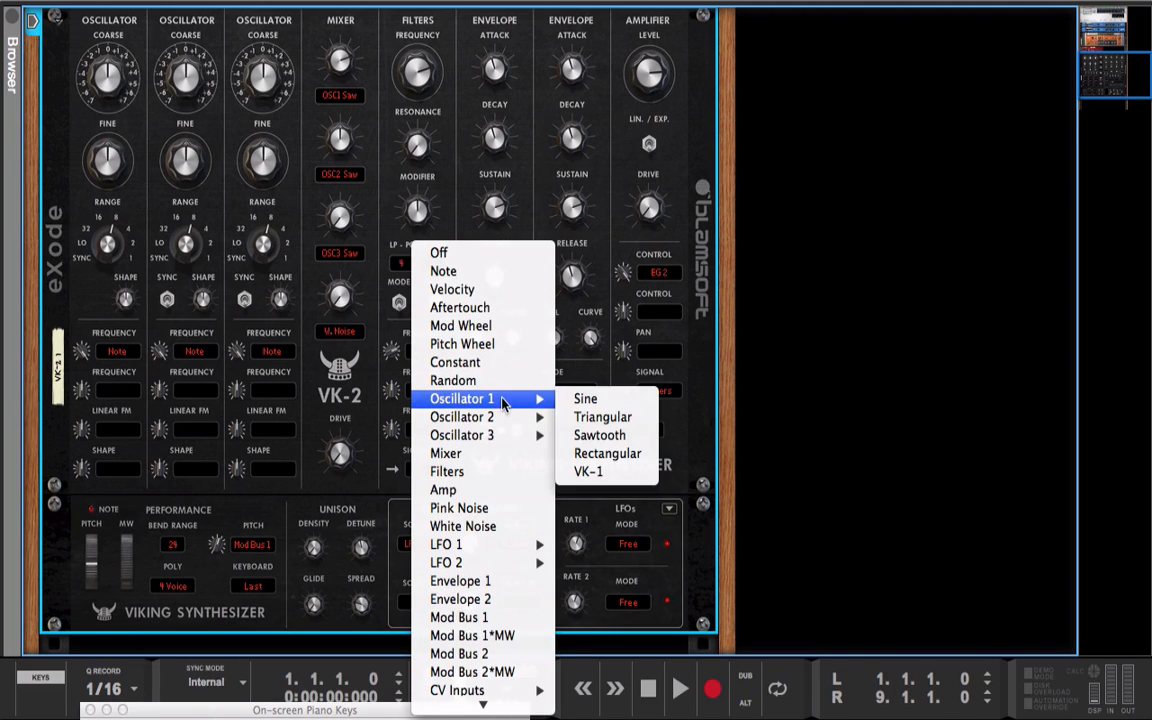
click(604, 399)
click(514, 545)
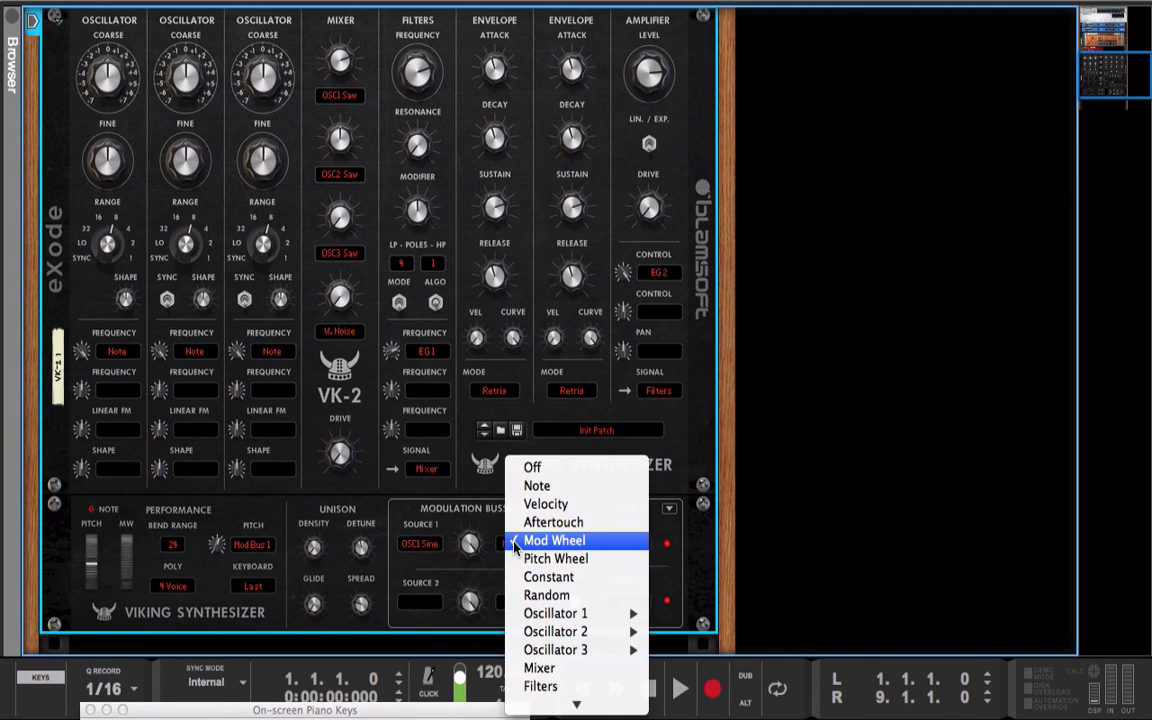
scroll(530, 690, down, 5)
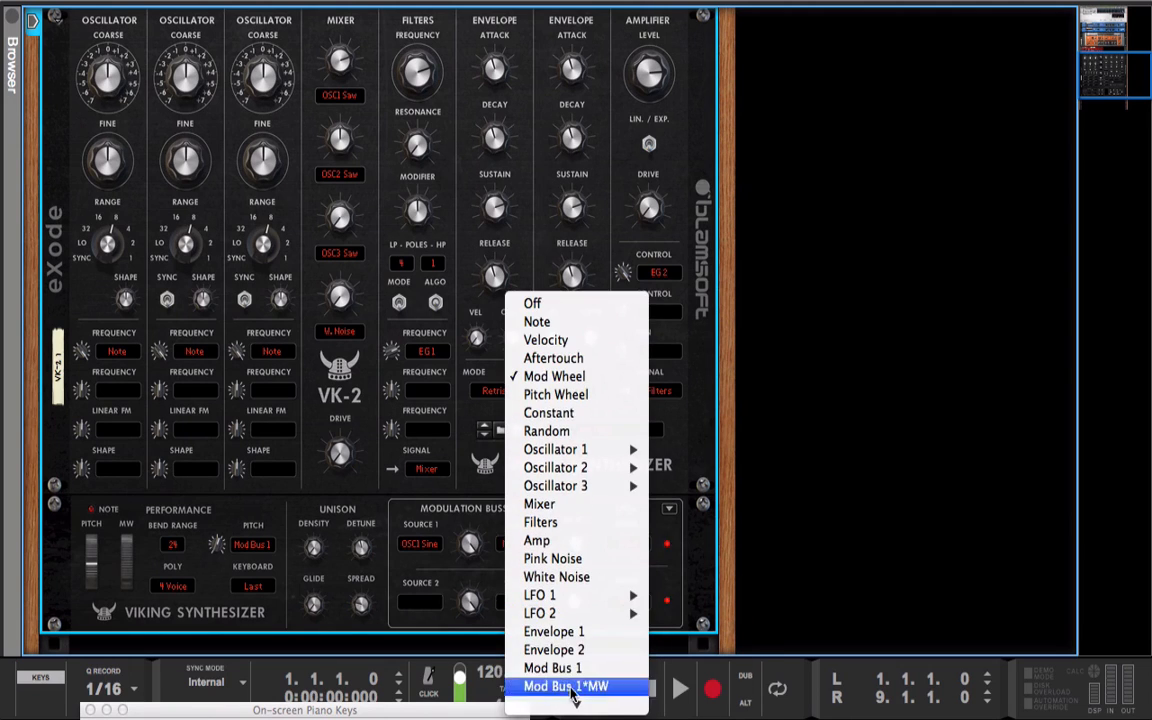
click(545, 464)
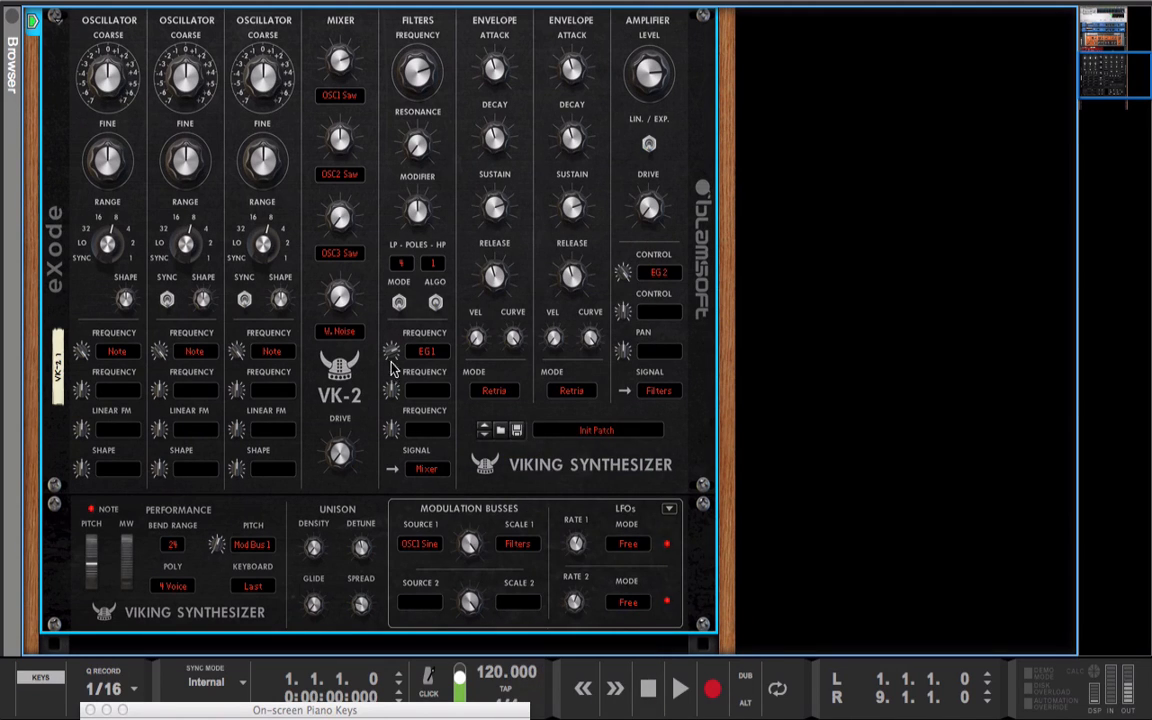
Route Mod Bus 1 into the first mixer channel, and adjust the filter frequency and the bus 1 scale amount
click(322, 94)
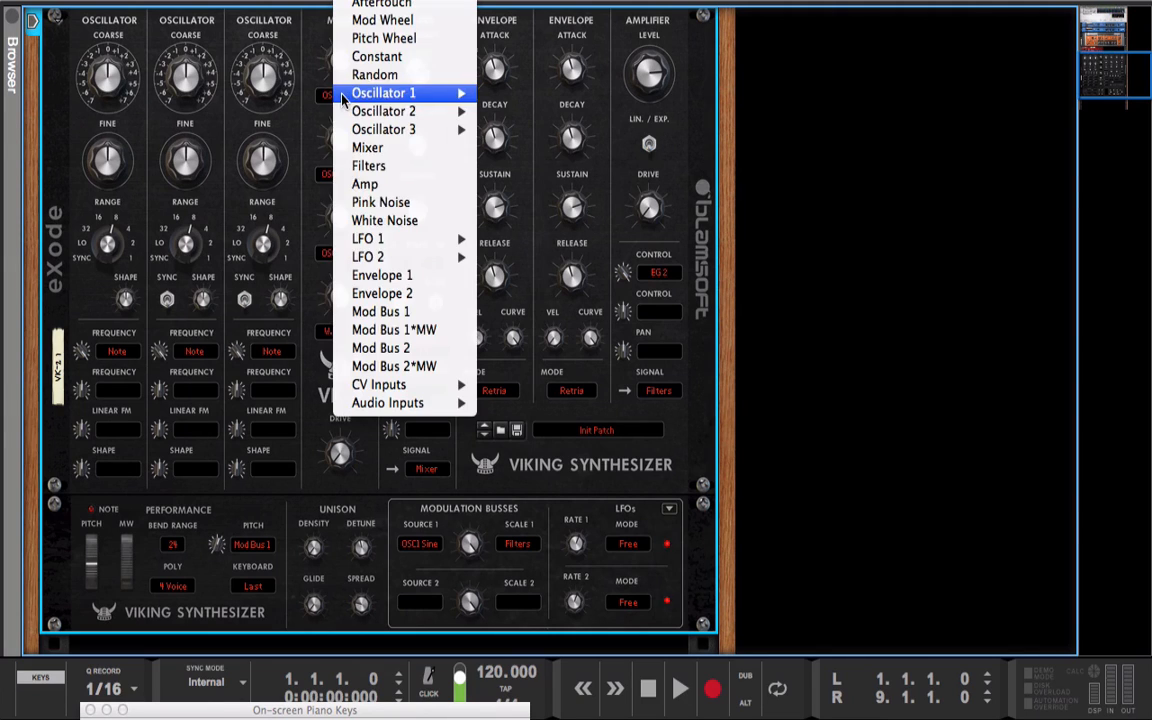
click(380, 312)
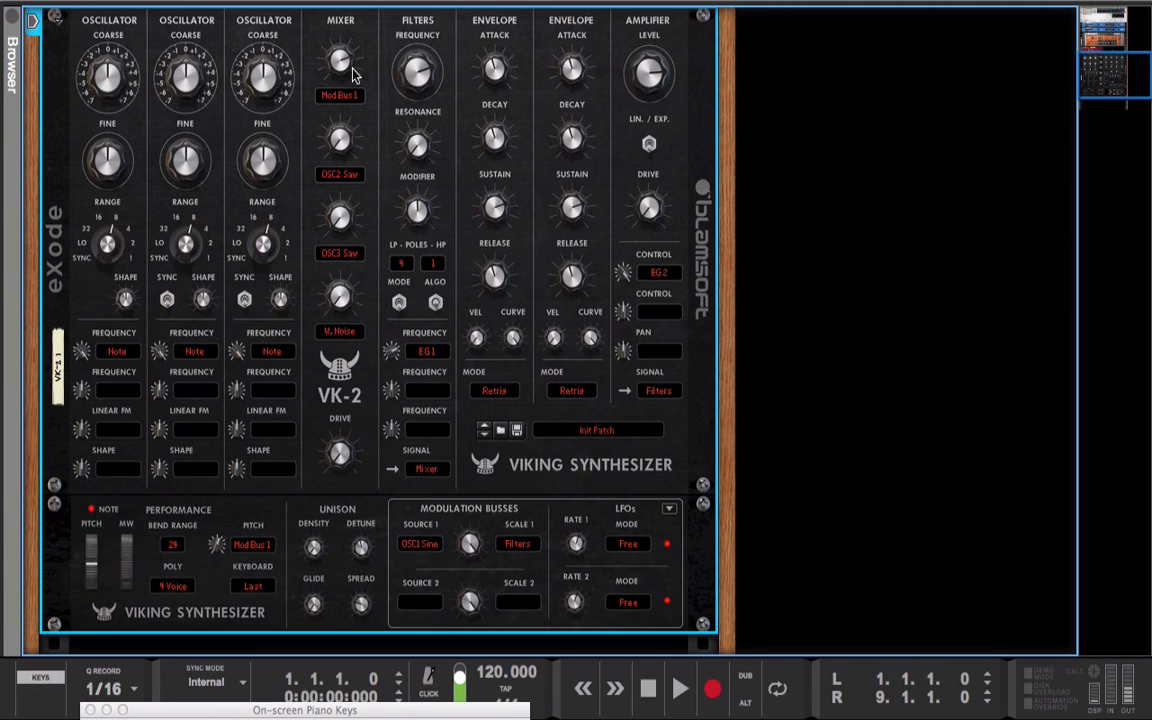
drag(413, 82, 414, 496)
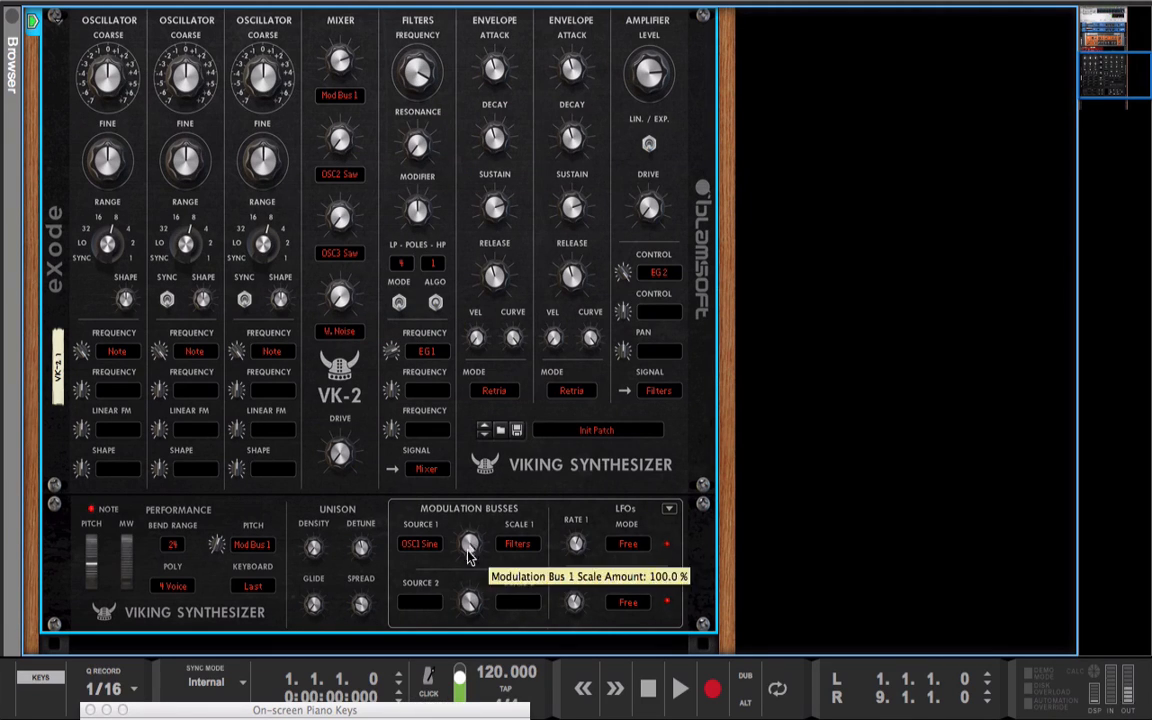
drag(470, 592, 470, 535)
Set the first oscillator's linear FM source to the Oscillator 2 triangular wave and try different modulation amounts
click(117, 429)
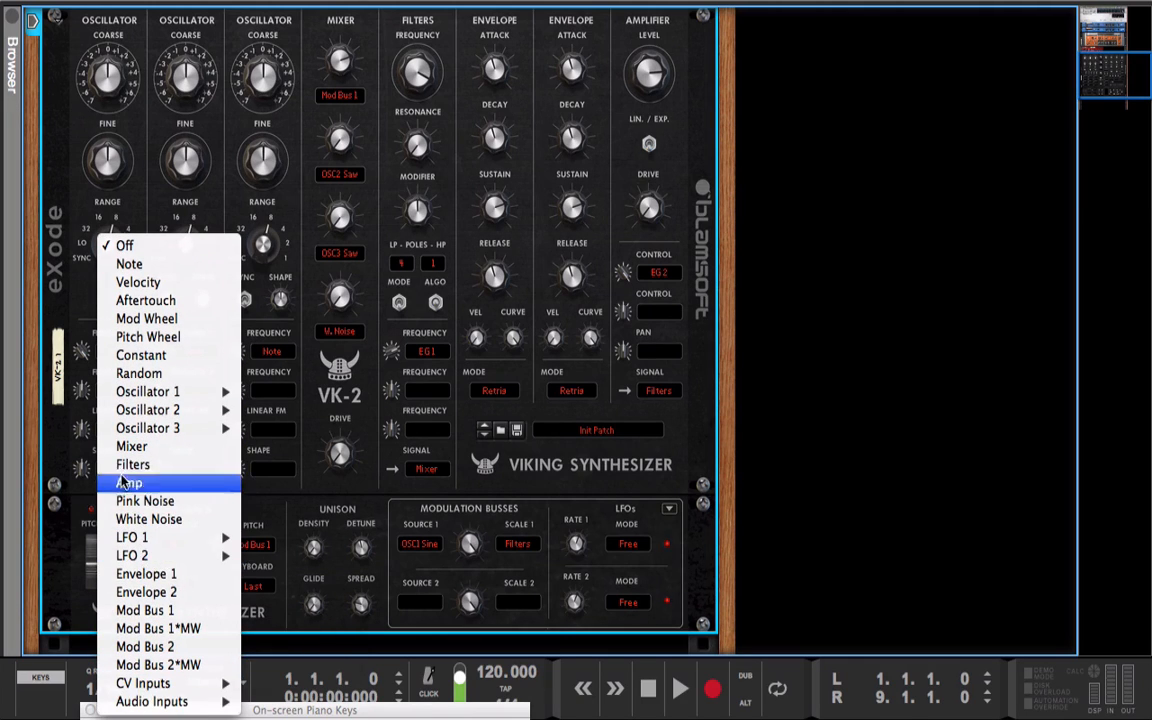
click(41, 404)
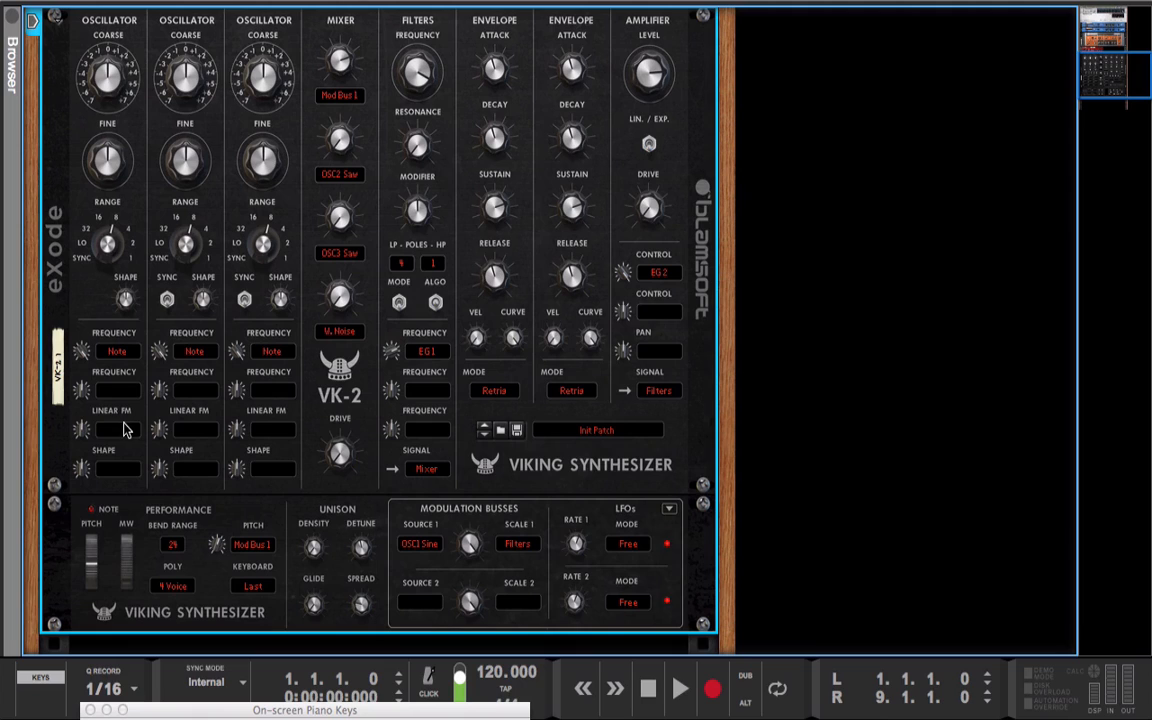
click(125, 427)
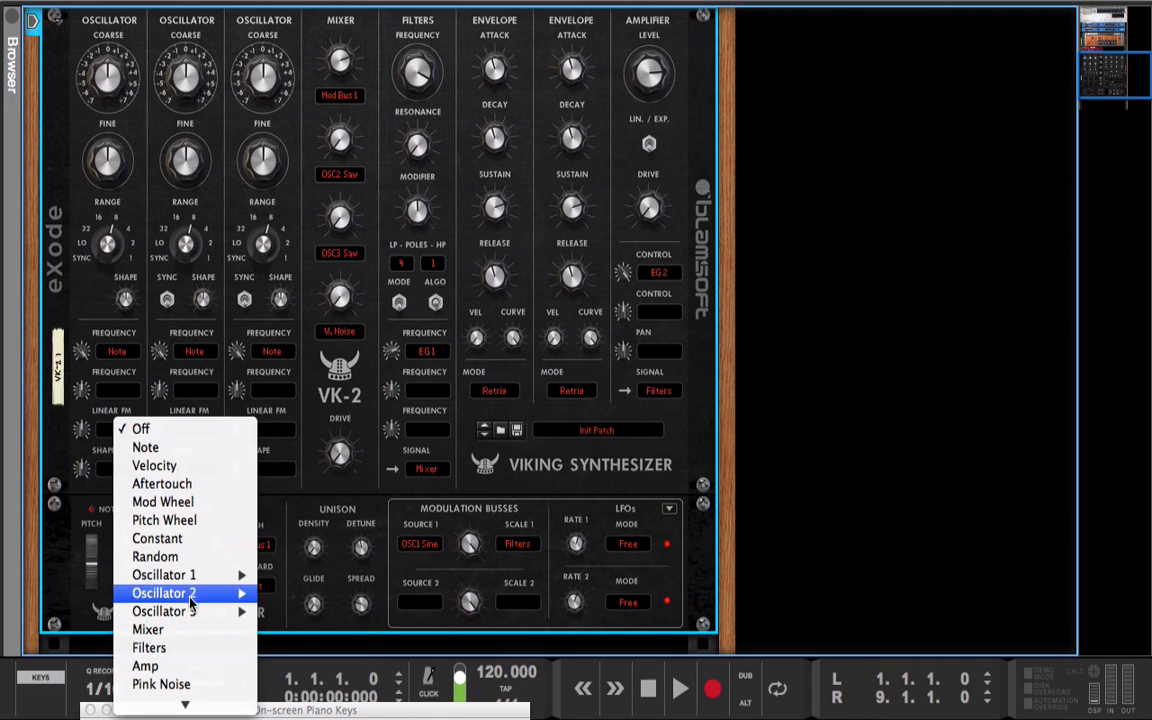
mouse_move(190, 593)
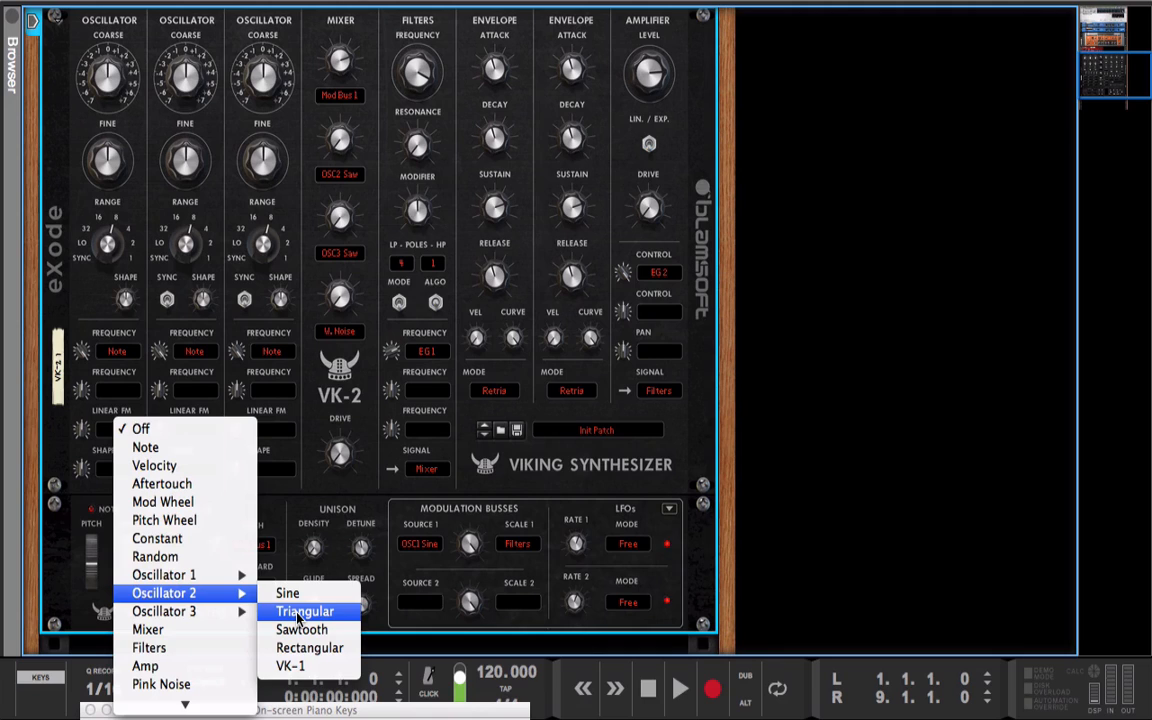
click(298, 617)
mouse_move(86, 444)
mouse_down()
mouse_move(72, 396)
mouse_move(72, 442)
mouse_move(83, 430)
mouse_up()
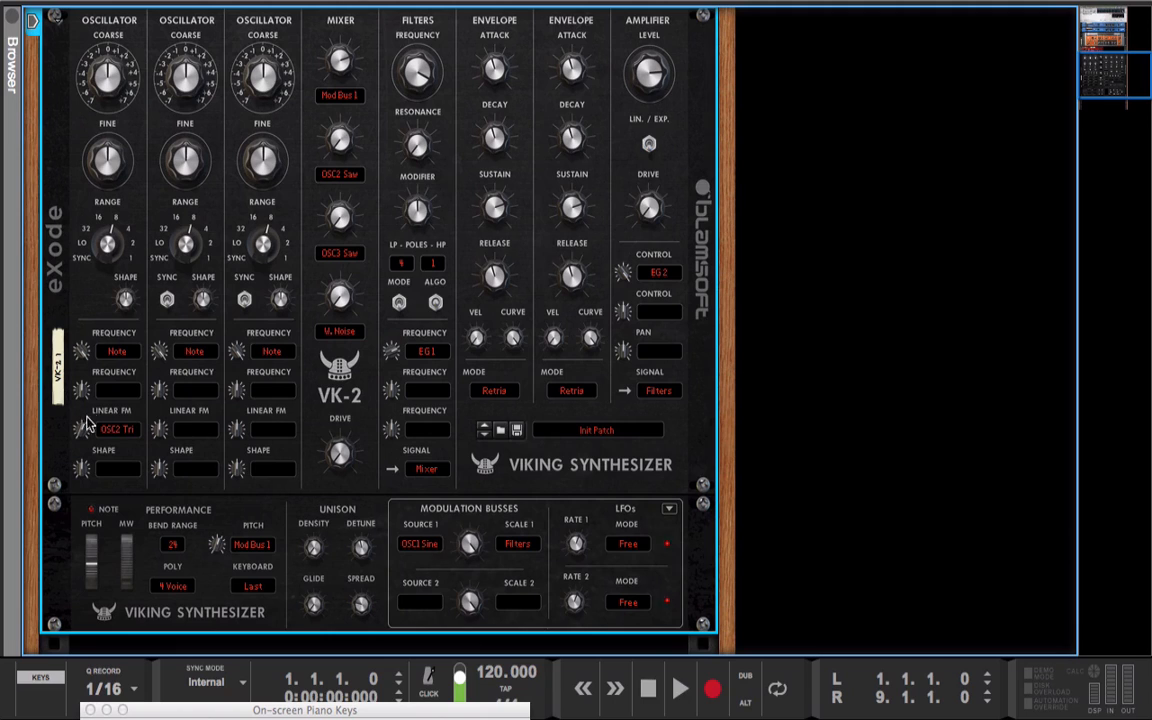
drag(84, 428, 84, 450)
Set modulation bus 1's source to the Oscillator 2 sine wave and its scale to Mod Wheel
click(420, 544)
scroll(437, 548, down, 5)
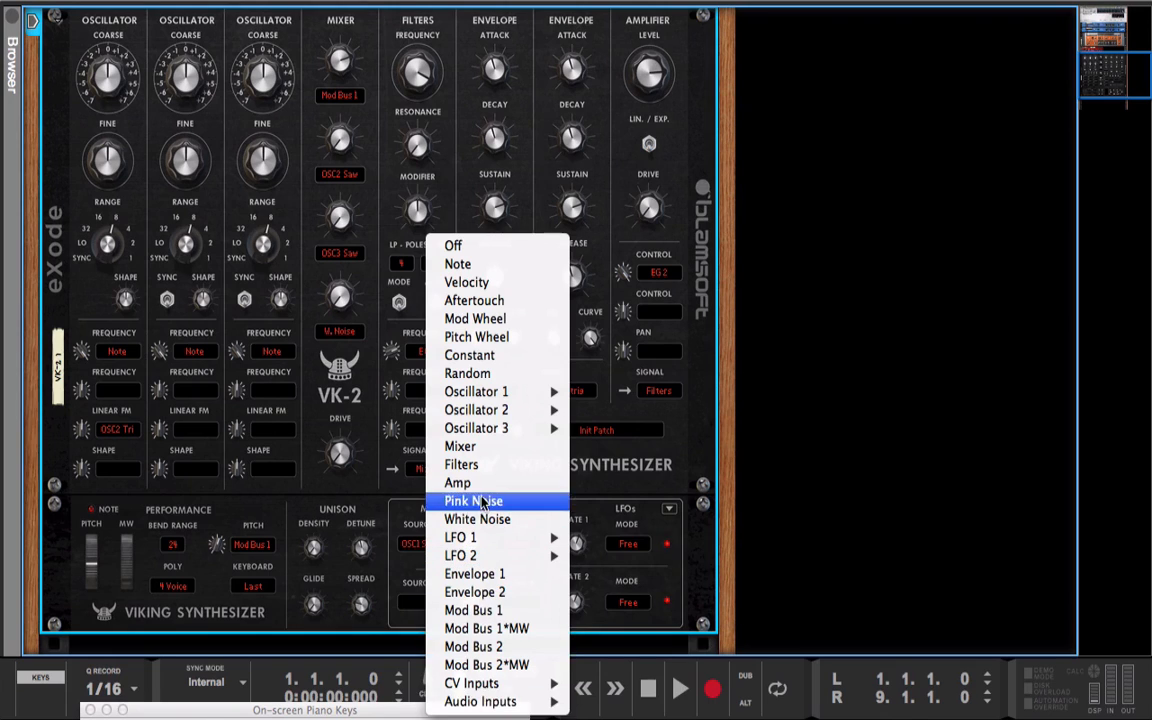
mouse_move(531, 411)
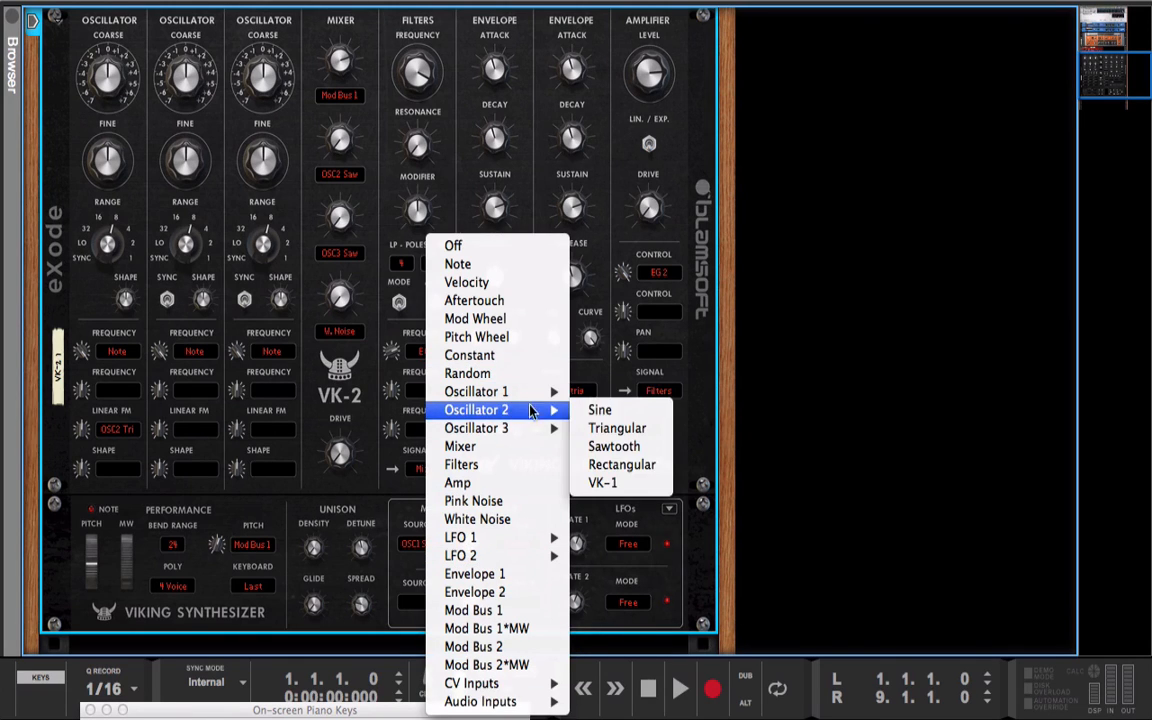
click(603, 410)
click(533, 543)
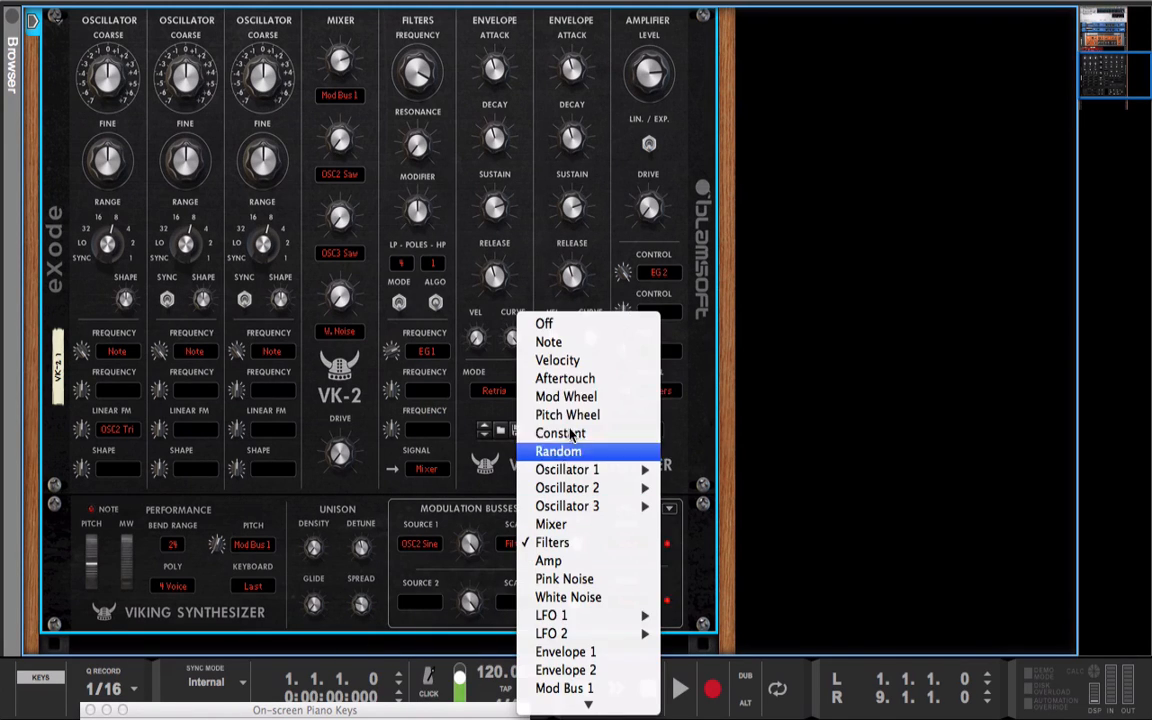
scroll(560, 340, down, 2)
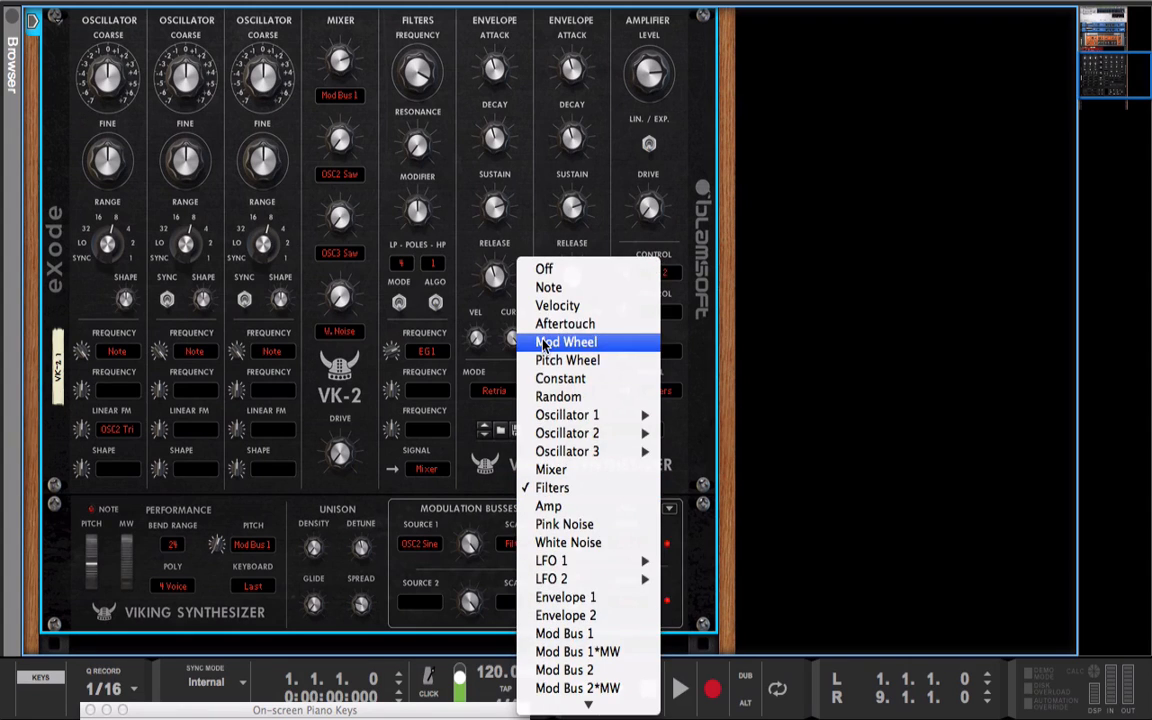
click(553, 337)
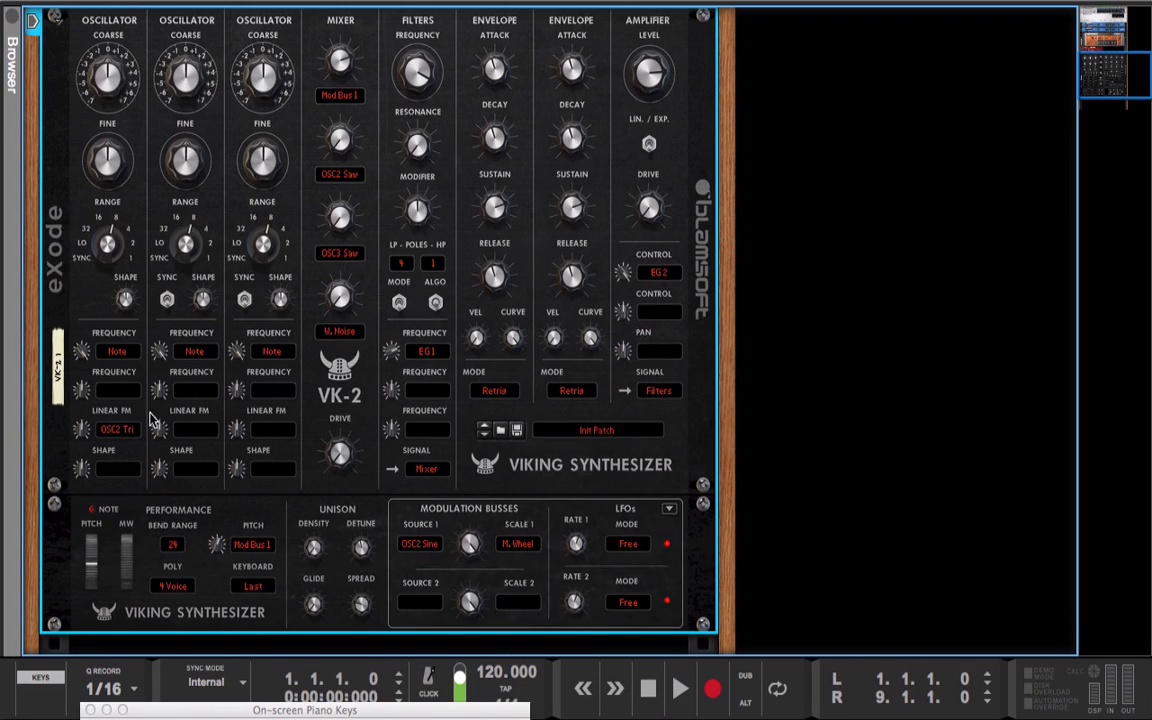
click(517, 543)
scroll(500, 640, down, 2)
click(331, 483)
Set the first oscillator's linear FM source to Mod Bus 1*MW and adjust modulation bus 1's scale amount
click(117, 429)
mouse_move(200, 428)
scroll(160, 480, down, 1)
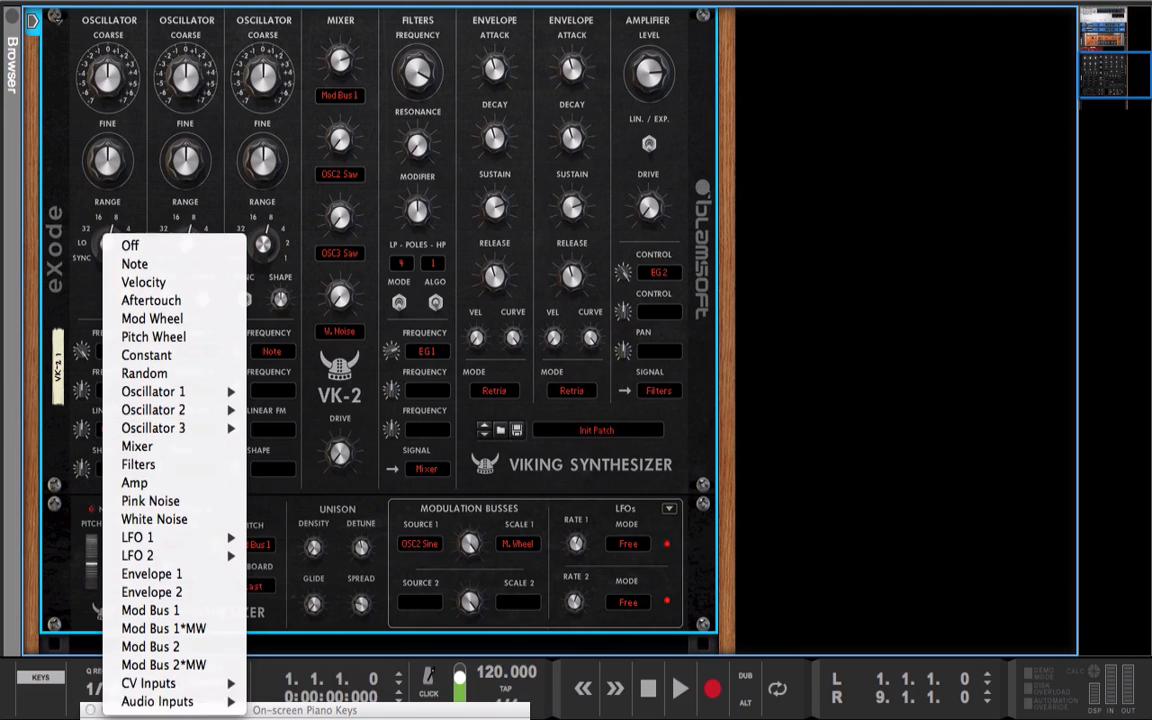
click(160, 629)
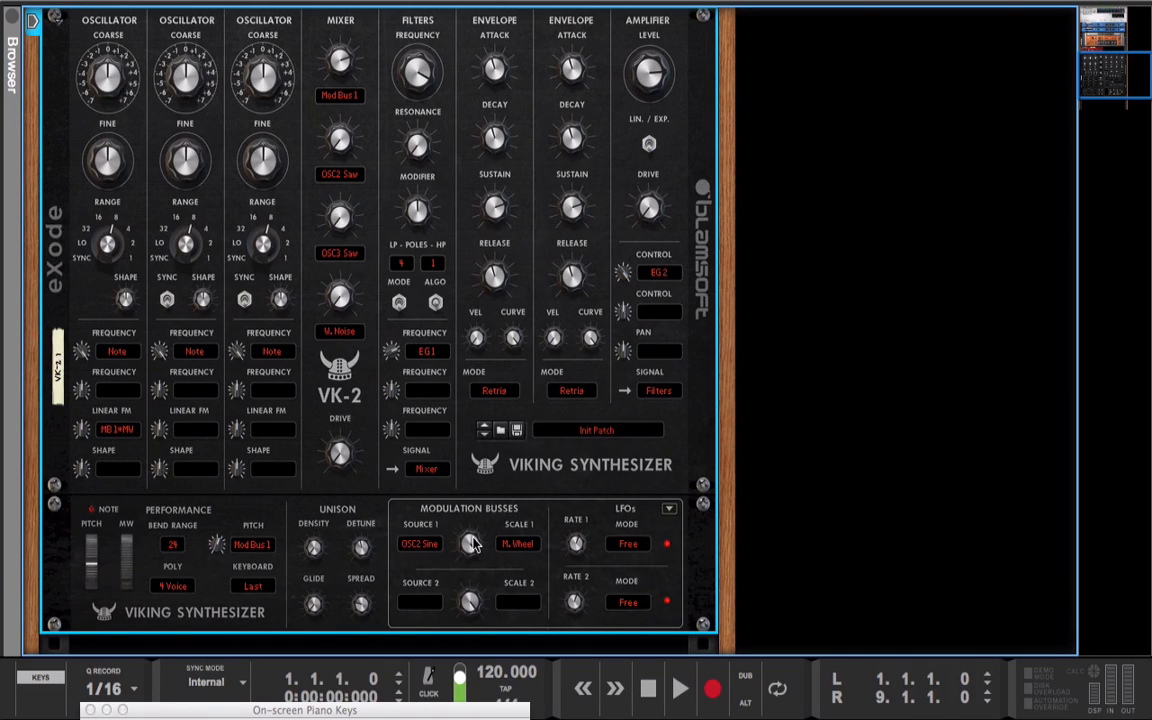
drag(470, 550, 472, 556)
Reset the VK-2 synthesizer to its initial patch
right_click(316, 482)
mouse_move(408, 672)
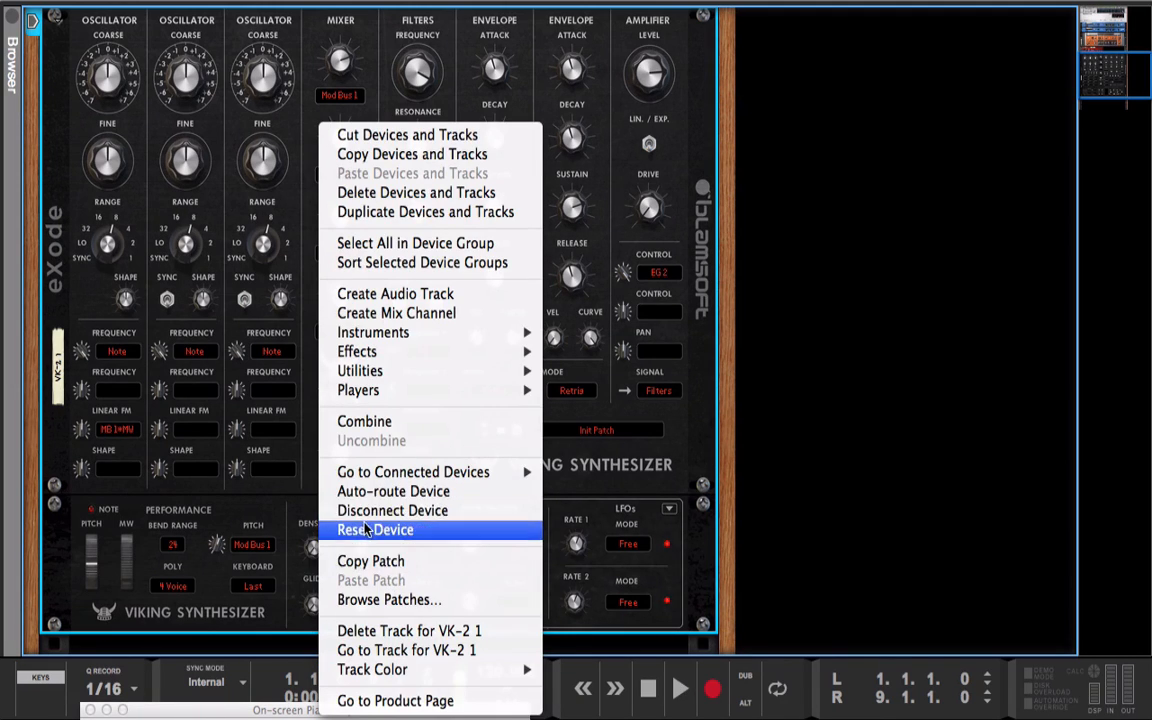
click(375, 530)
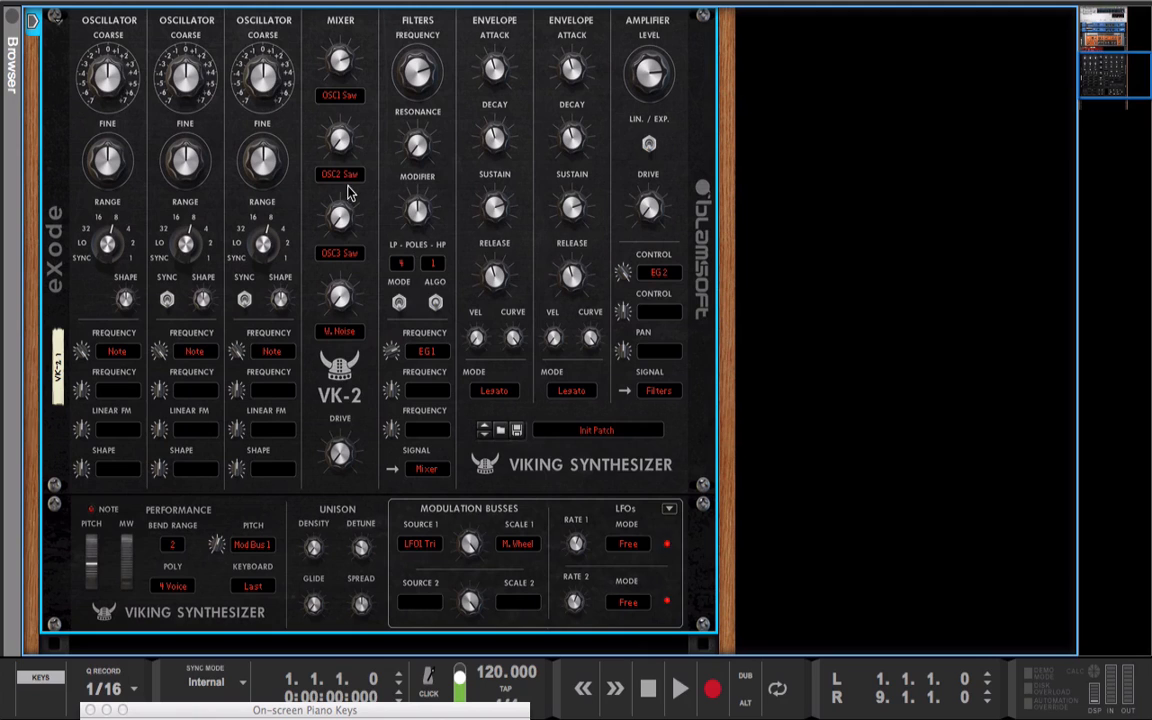
Try different mixer drive modes on the back of the synthesizer, including CP-3 Negative, and return to its front
key(Tab)
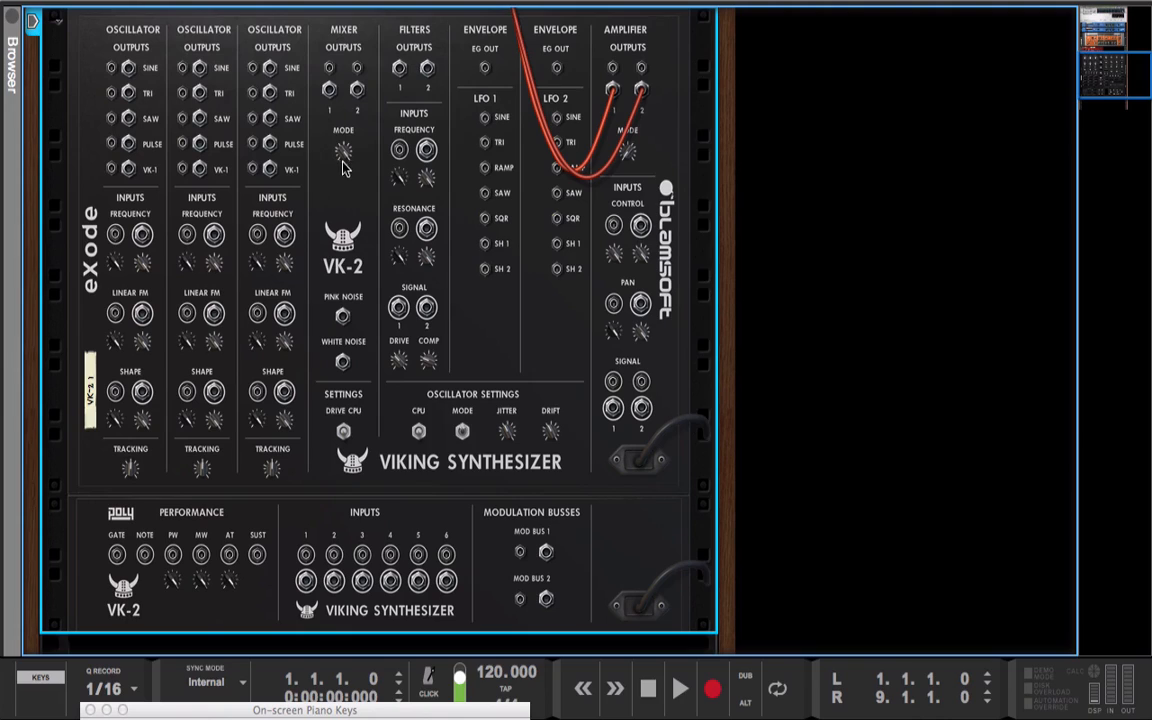
drag(344, 152, 350, 116)
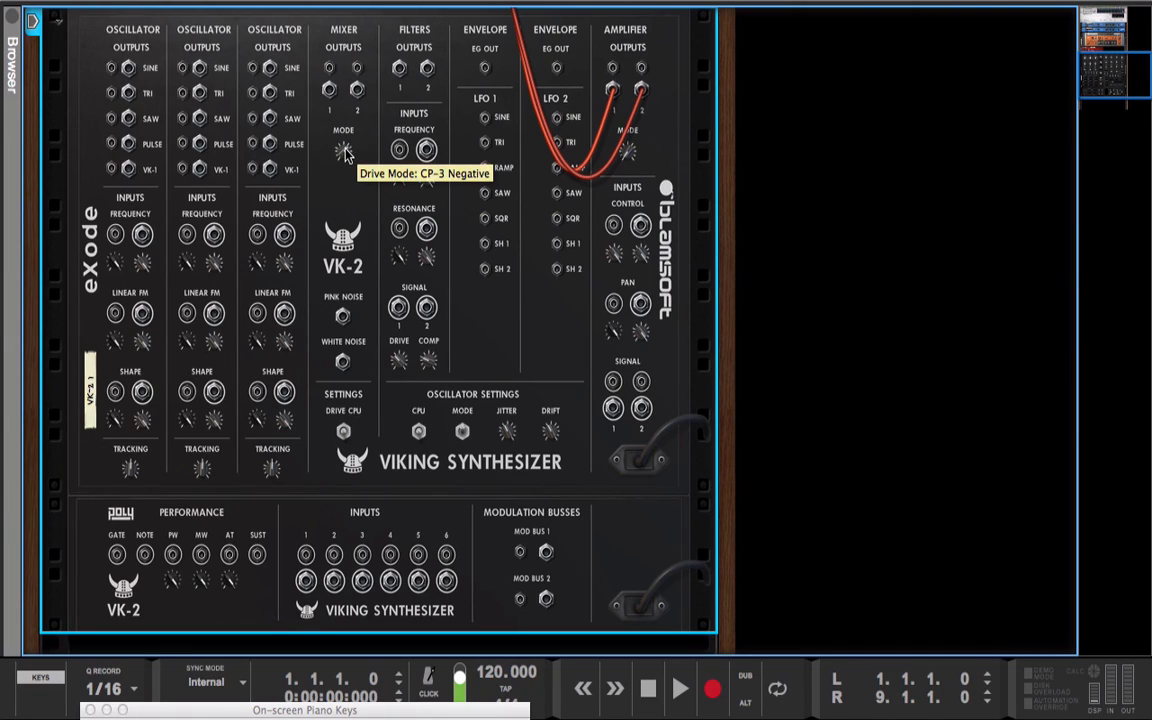
drag(345, 153, 342, 134)
key(Tab)
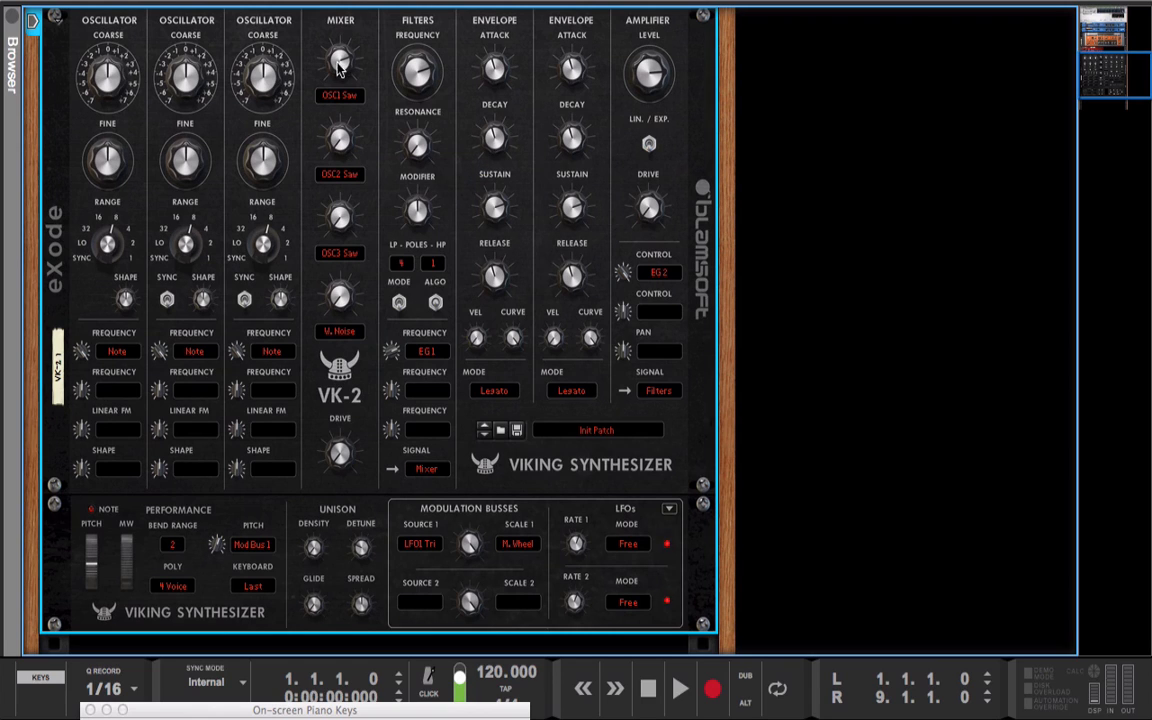
Set the first mixer channel's source to the Oscillator 1 sine wave and try different mixer drive amounts
click(348, 95)
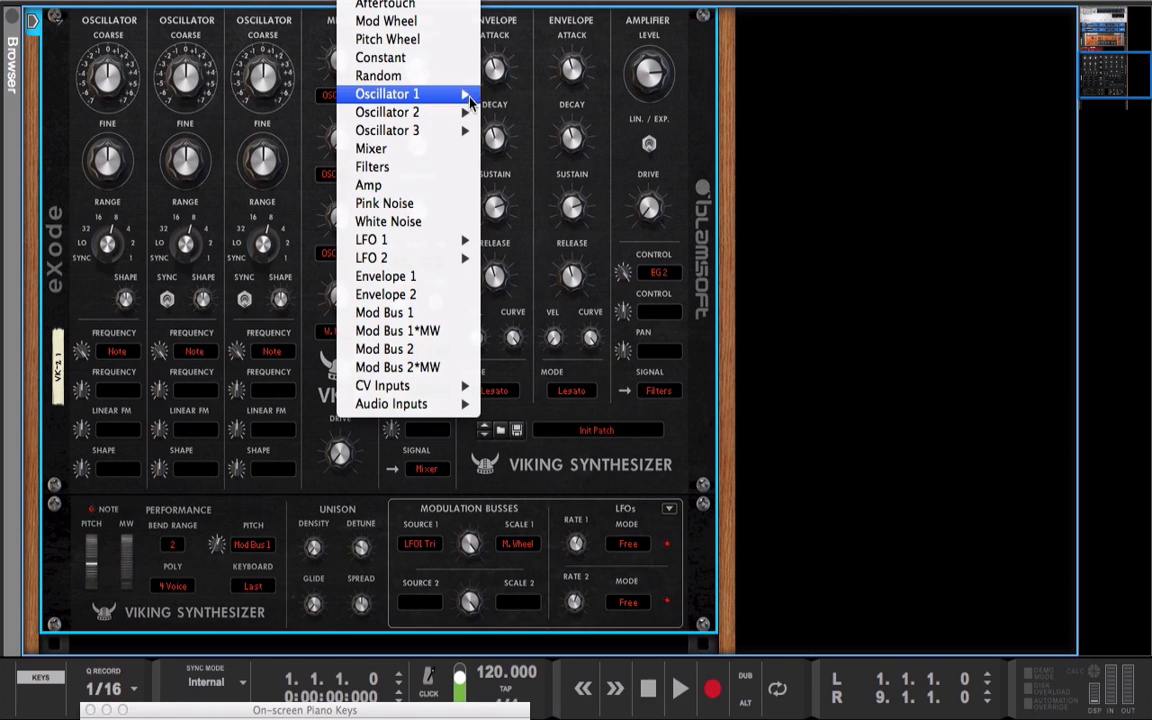
mouse_move(470, 96)
click(515, 91)
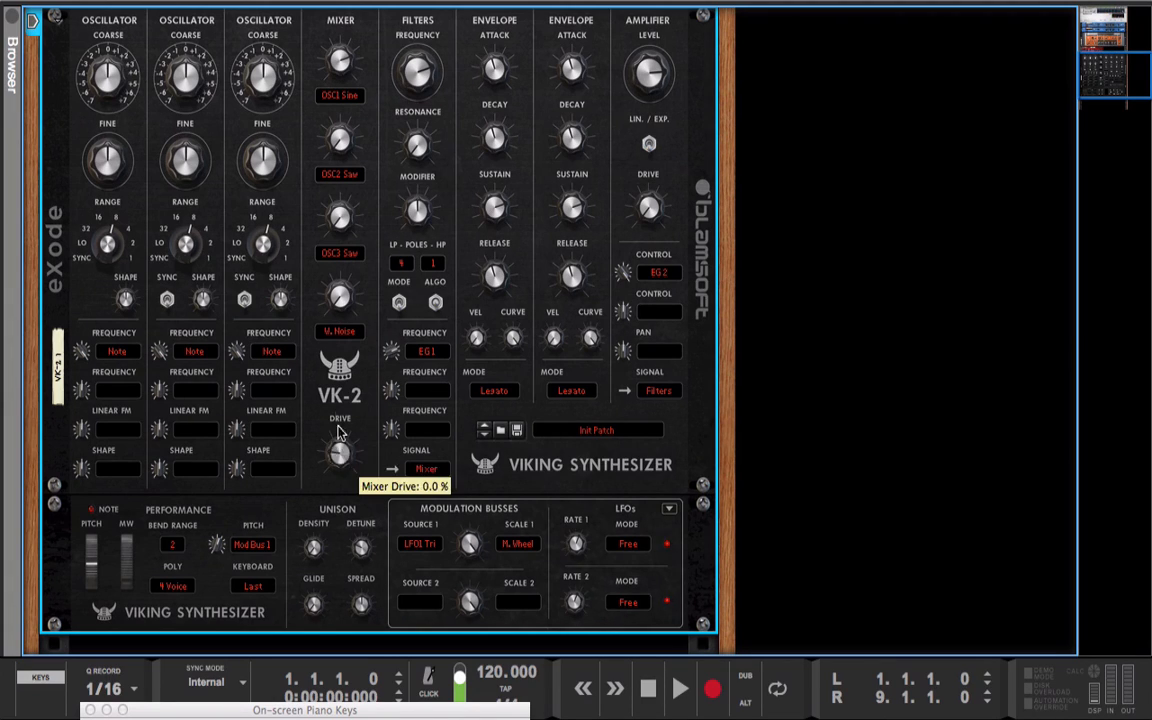
mouse_move(336, 455)
mouse_down()
mouse_move(304, 352)
mouse_move(338, 410)
mouse_move(306, 368)
mouse_move(312, 412)
mouse_move(305, 402)
mouse_move(345, 460)
mouse_up()
Set the first mixer channel's source to the Oscillator 1 sawtooth wave and vary the mixer drive
click(318, 95)
mouse_move(425, 100)
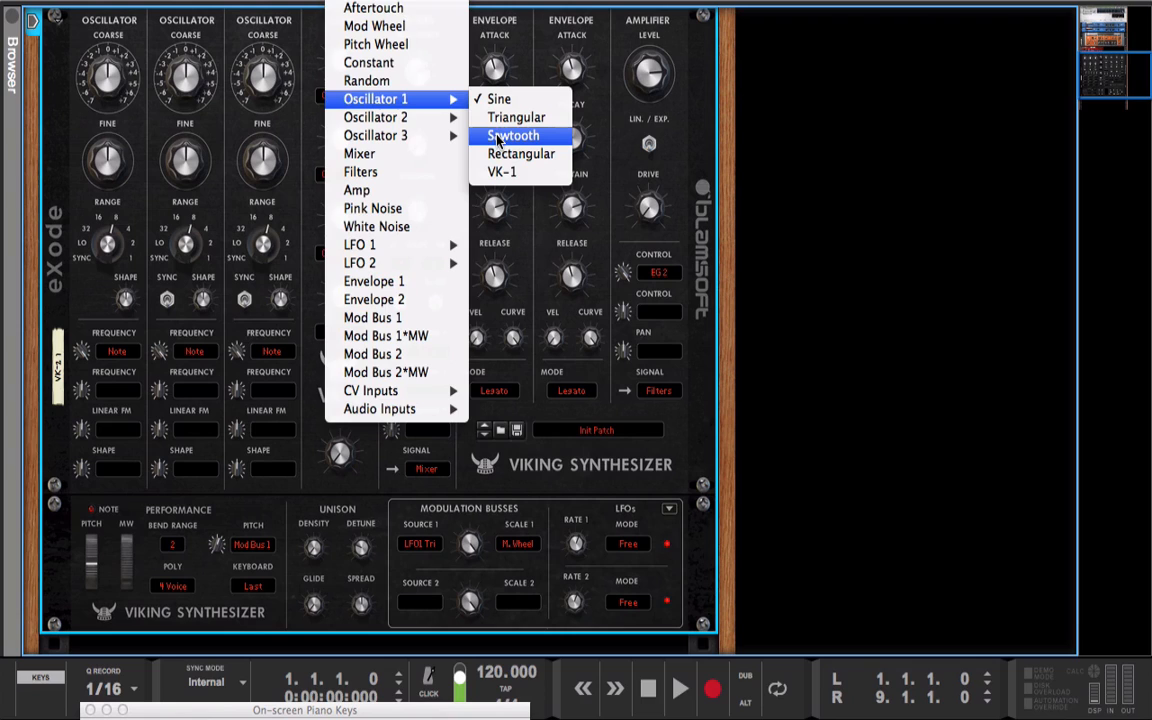
click(510, 136)
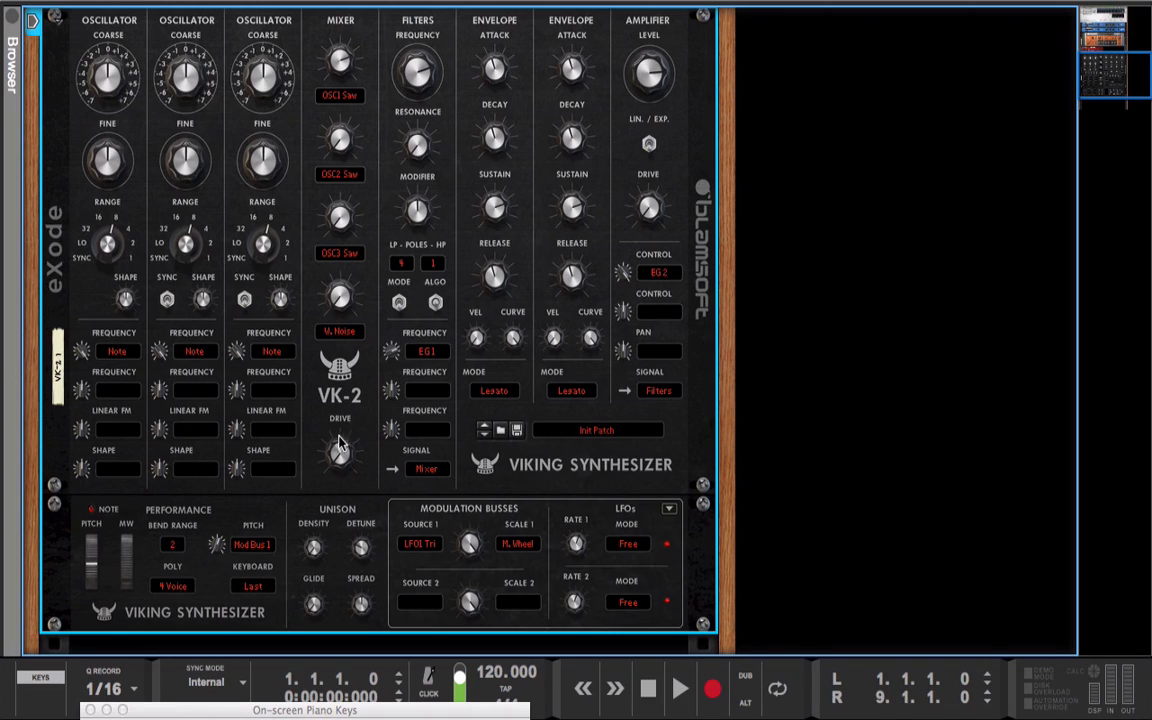
mouse_move(338, 425)
mouse_down()
mouse_move(339, 412)
mouse_move(340, 440)
mouse_move(350, 400)
mouse_move(350, 436)
mouse_up()
Lower the filter frequency and switch the filter algorithm between Normal and its alternative
drag(417, 72, 419, 111)
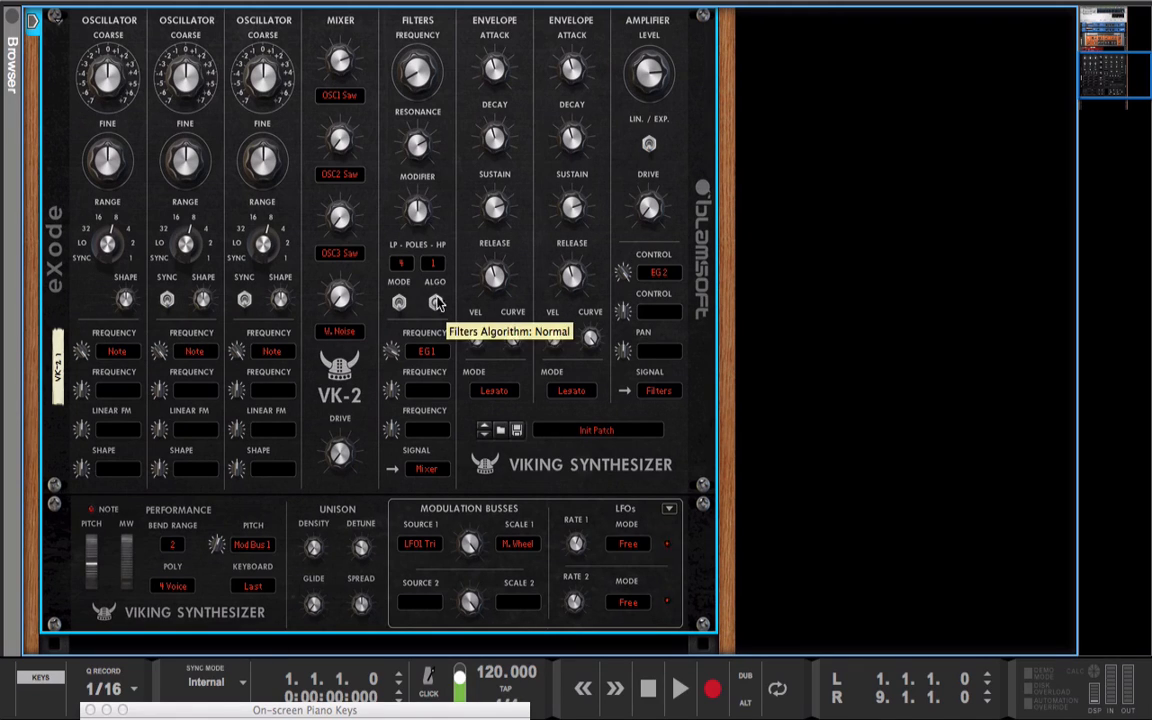
drag(437, 303, 437, 290)
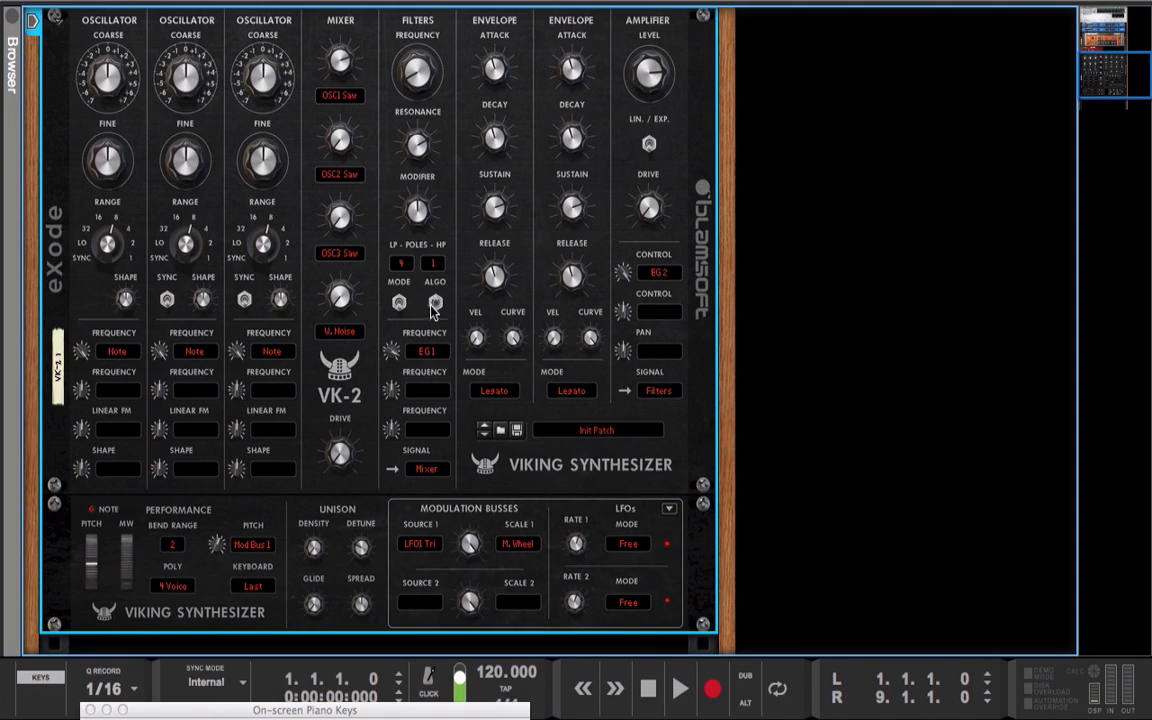
mouse_move(433, 310)
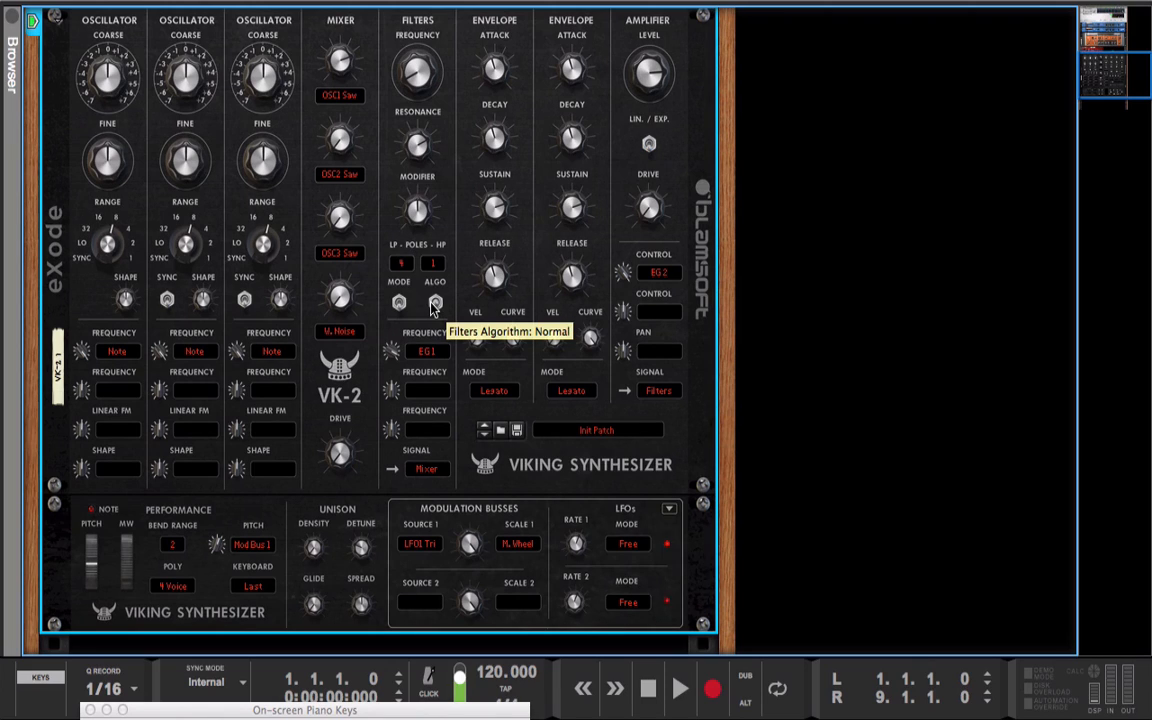
click(431, 305)
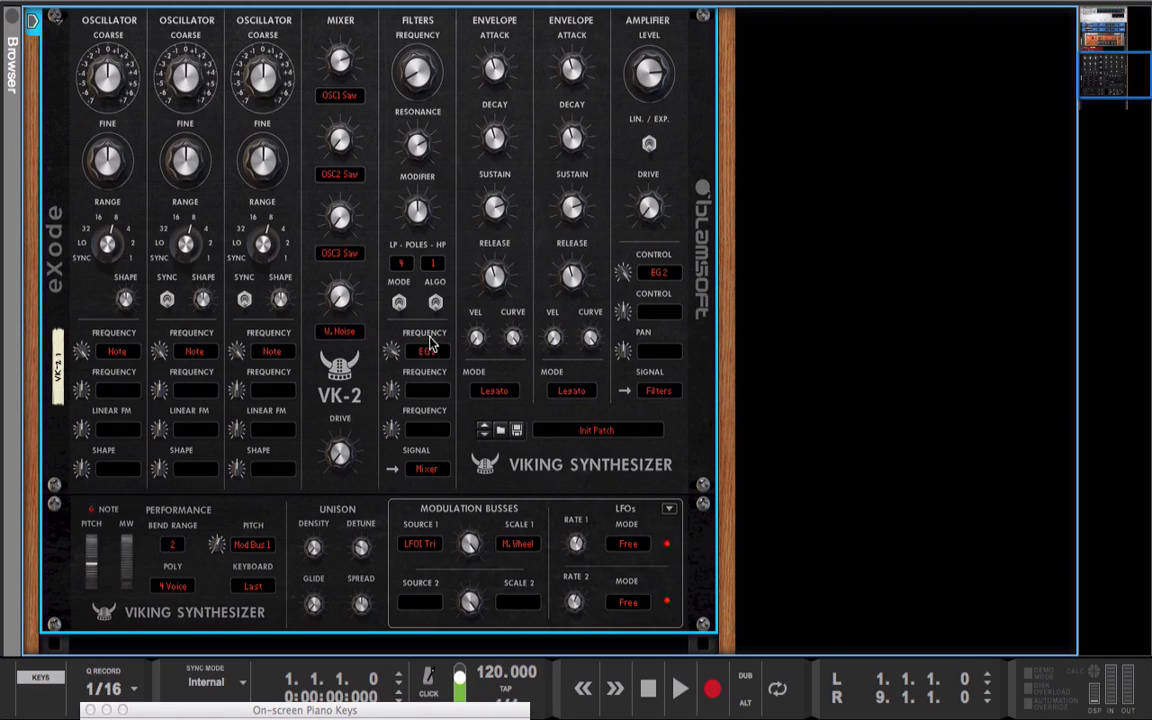
click(436, 301)
mouse_move(476, 333)
Check the pole options available for the low-pass and high-pass filters
click(402, 264)
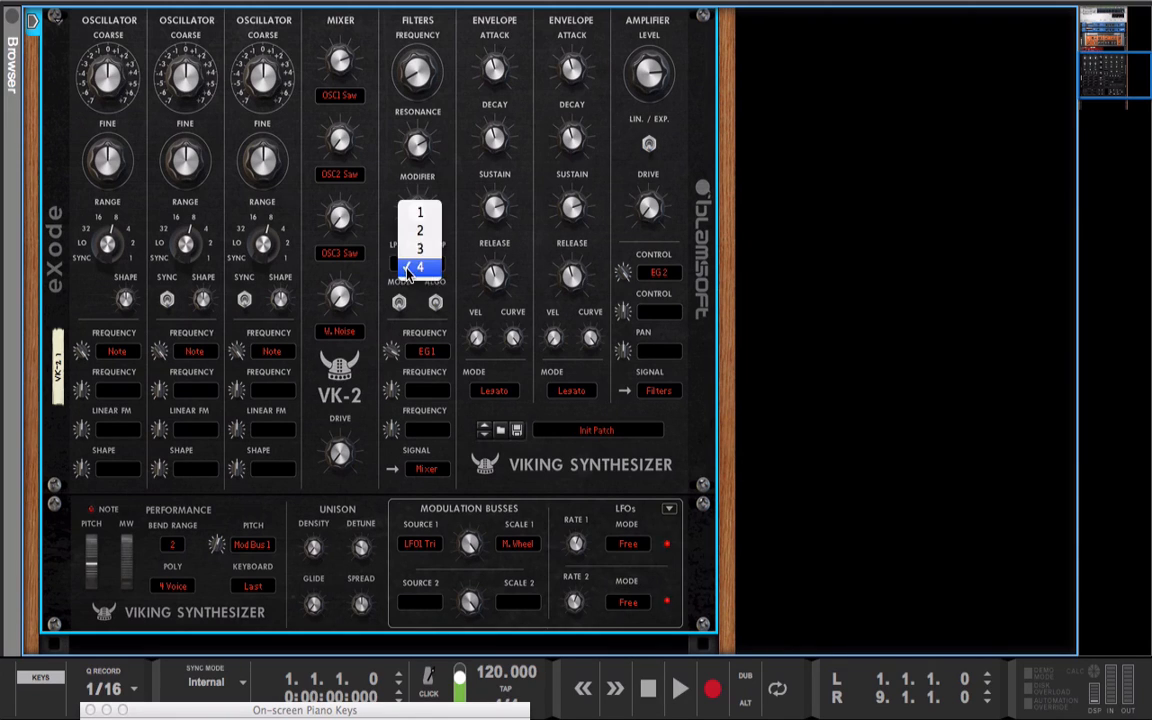
click(399, 320)
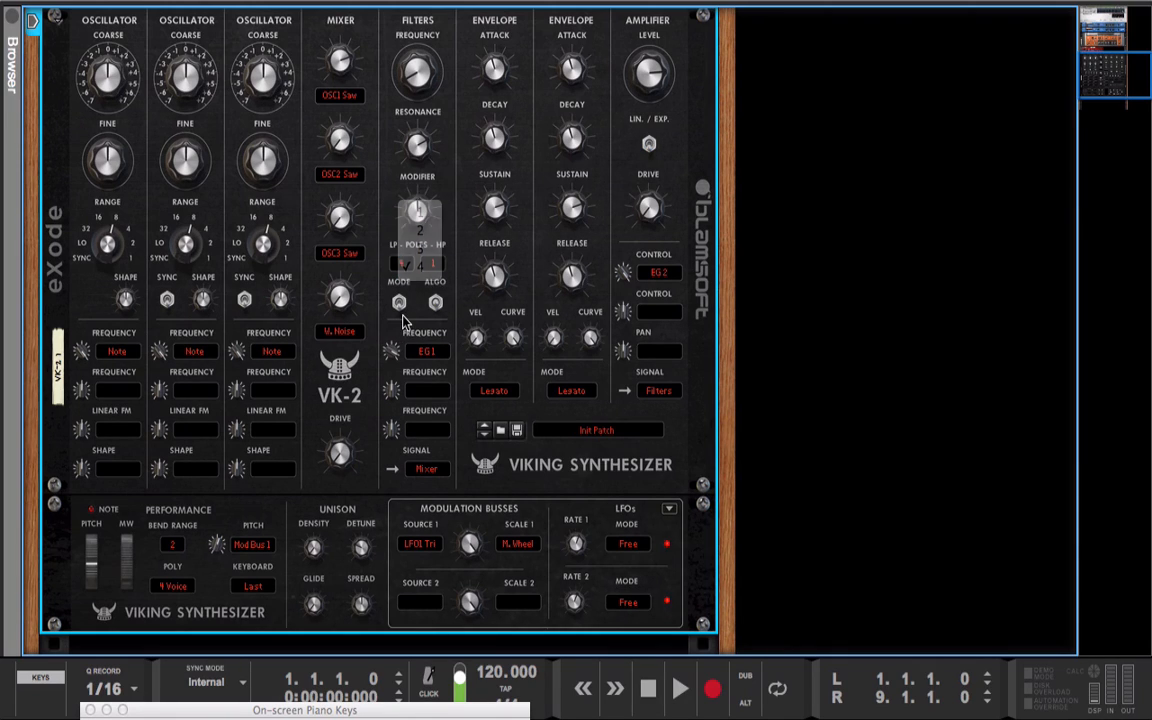
click(438, 263)
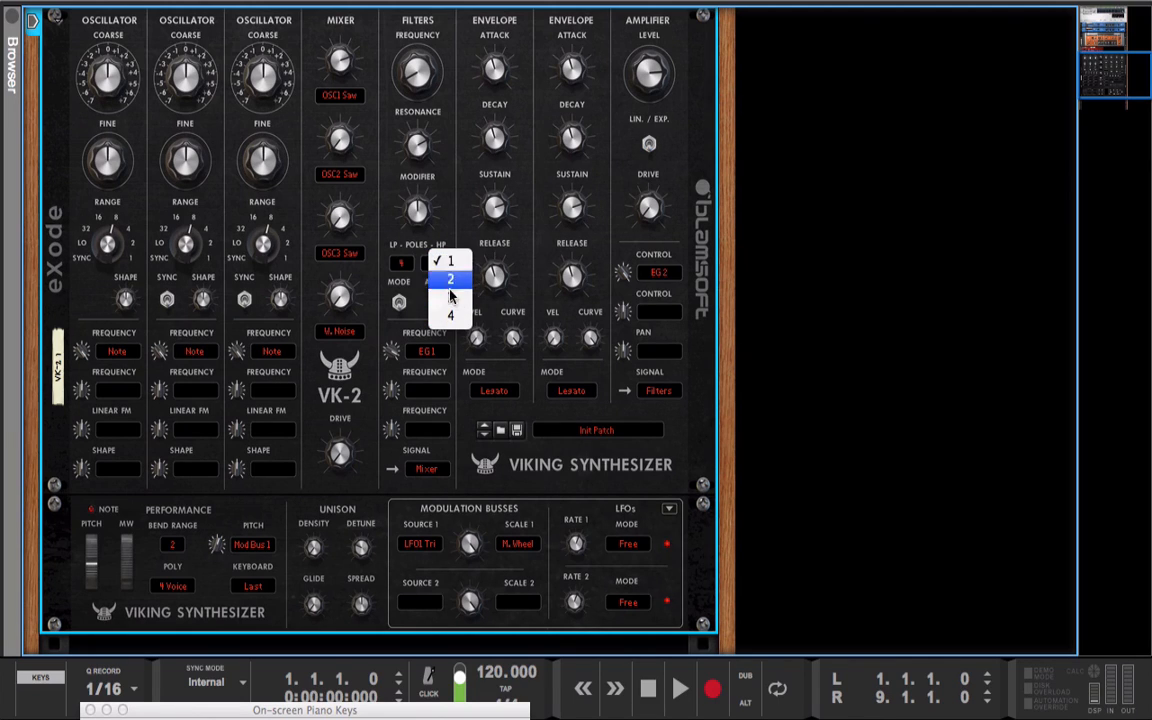
click(395, 325)
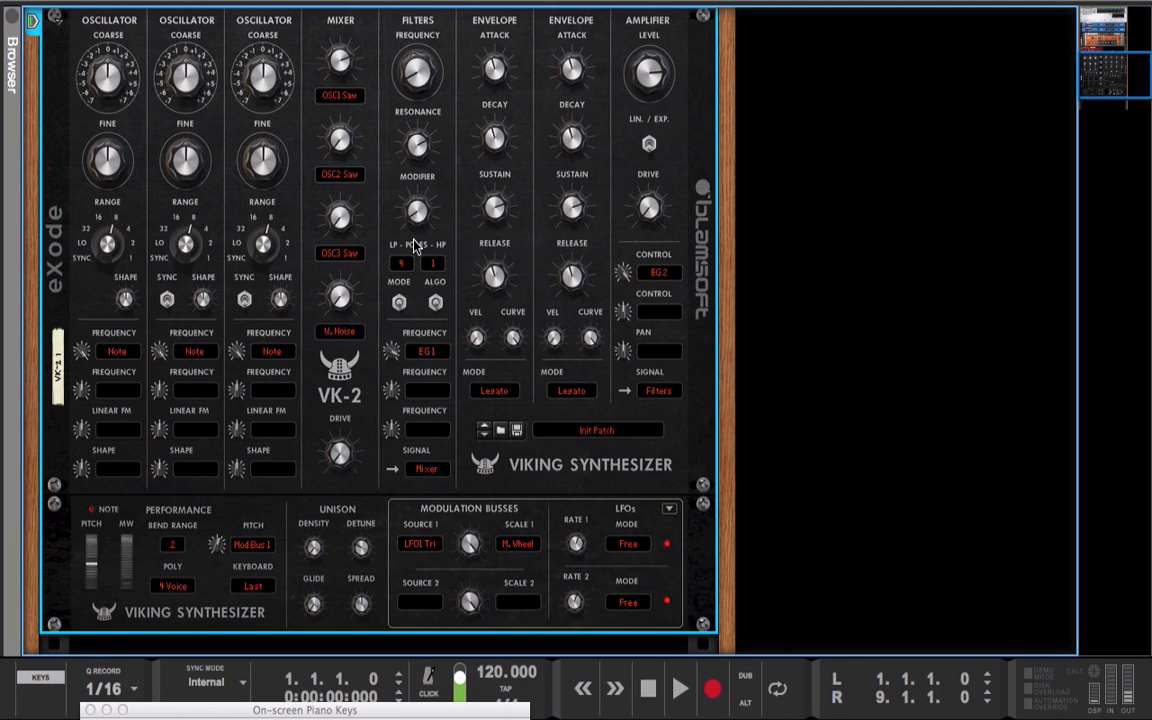
Vary the filter frequency and the bandwidth modifier in the HP / LP filter mode
drag(410, 33, 404, 62)
drag(411, 212, 405, 150)
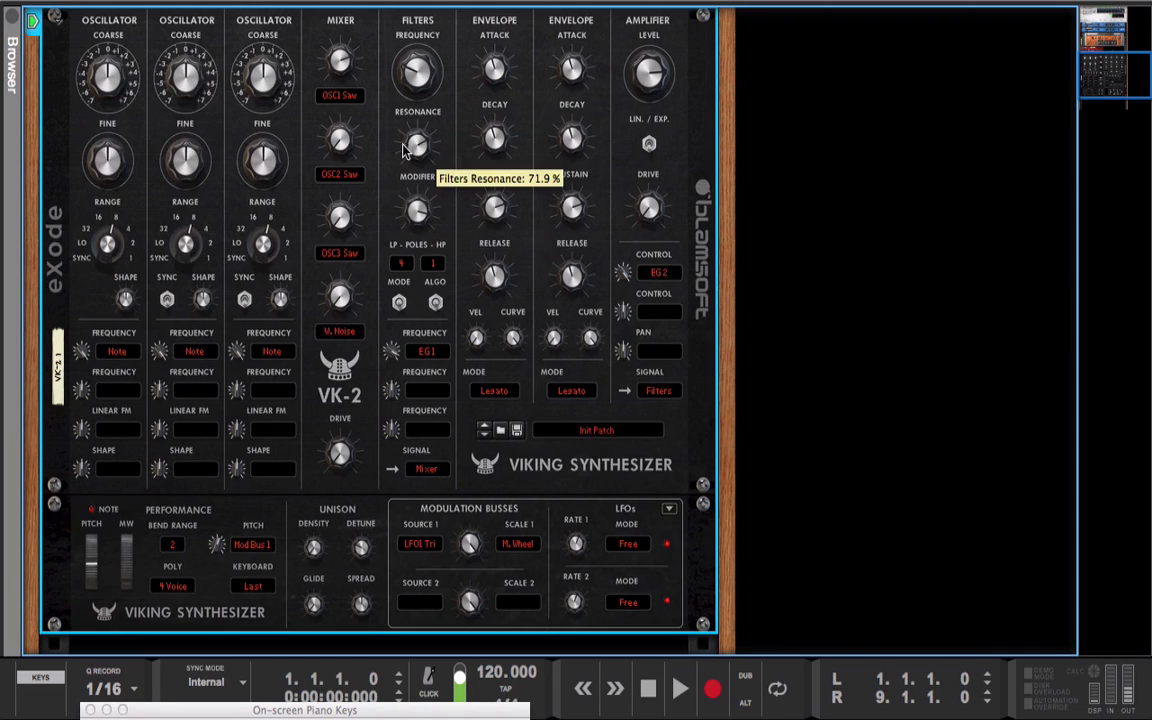
drag(405, 72, 405, 66)
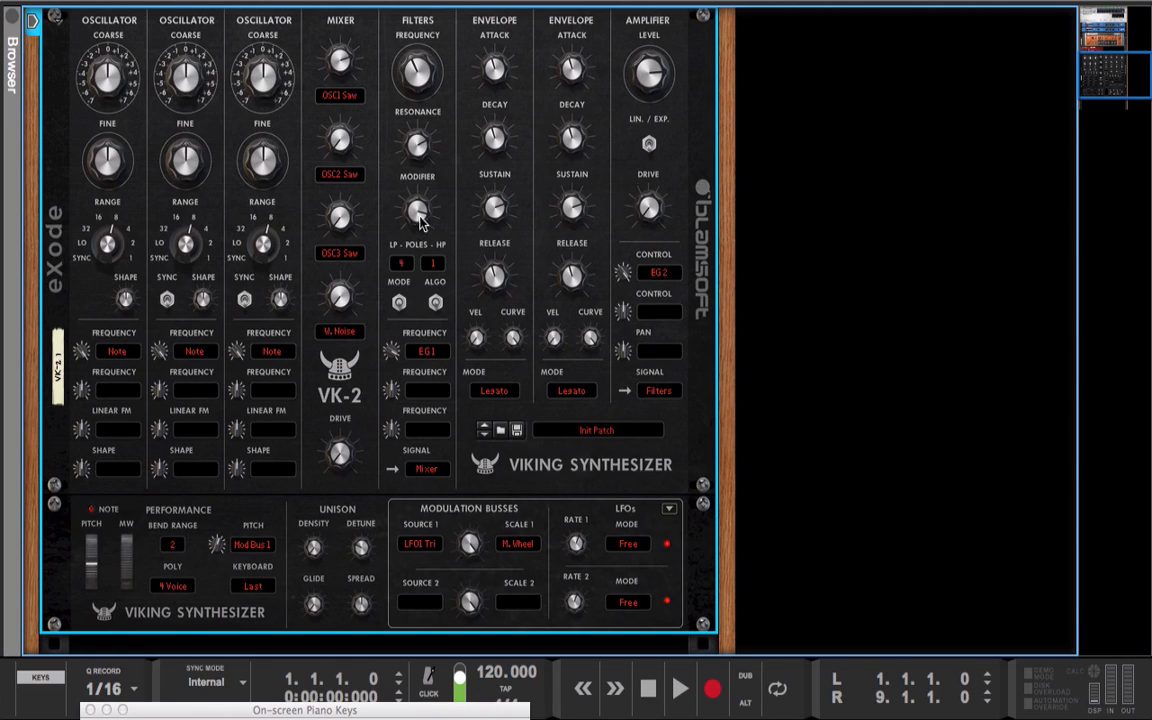
mouse_move(418, 215)
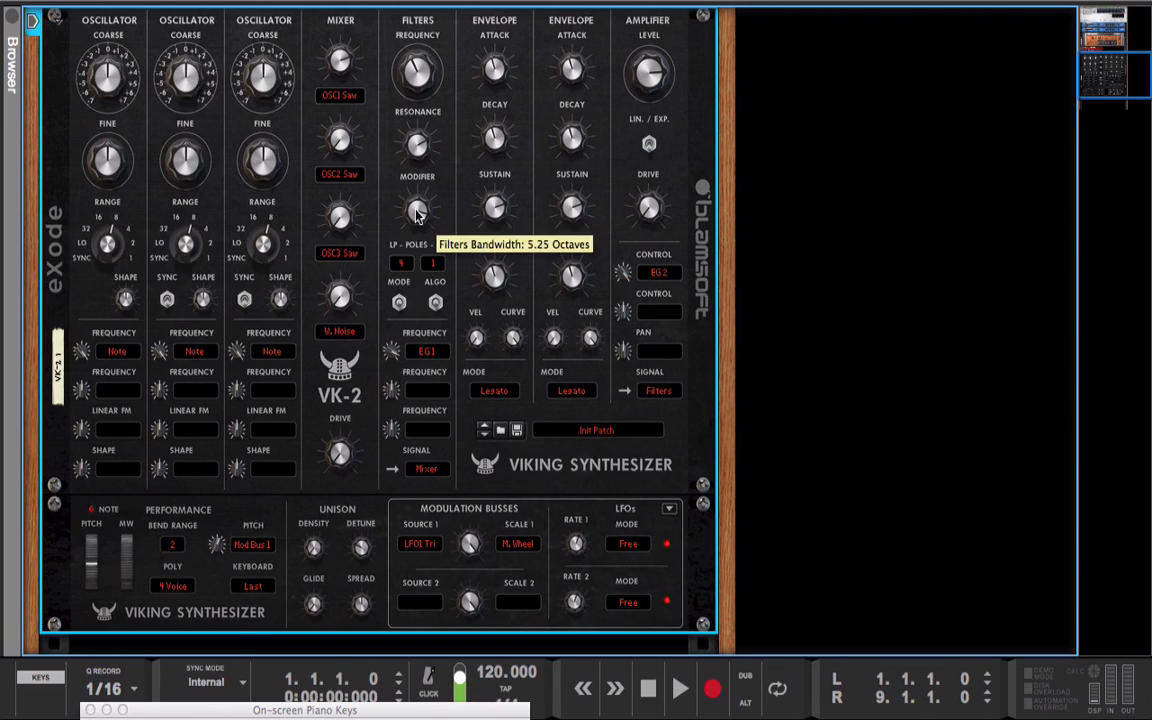
Switch the filters out of HP / LP mode and lower the filter frequency to about 87 Hz
mouse_move(401, 303)
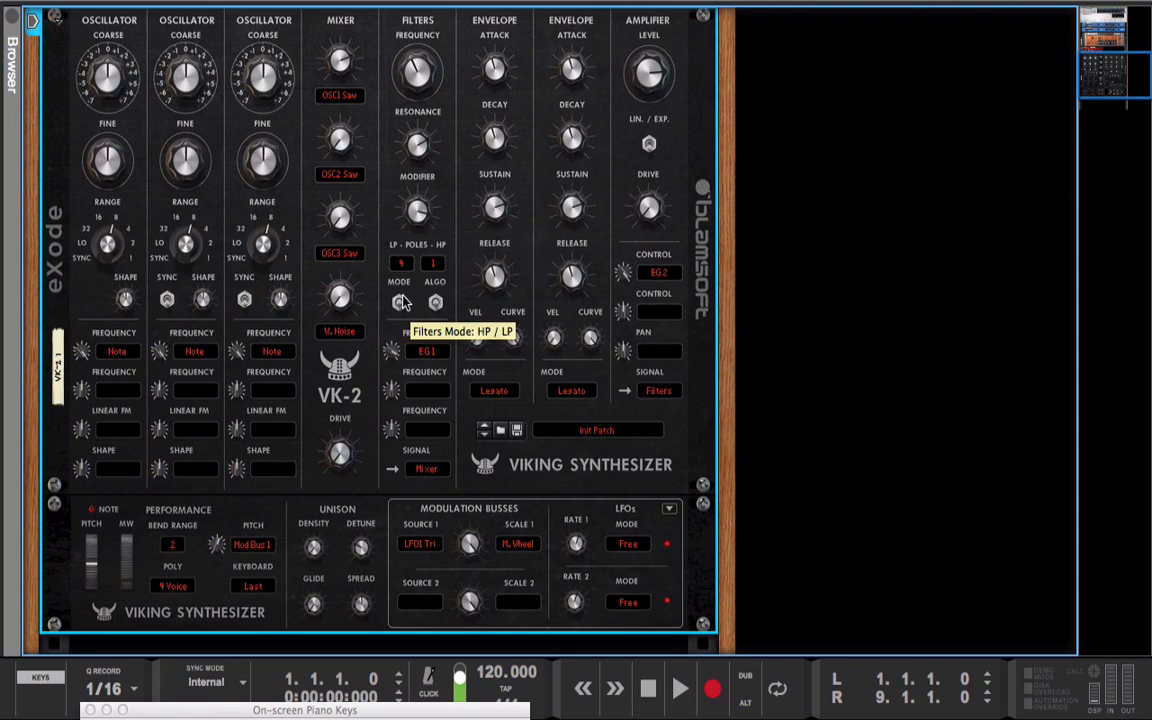
mouse_move(420, 78)
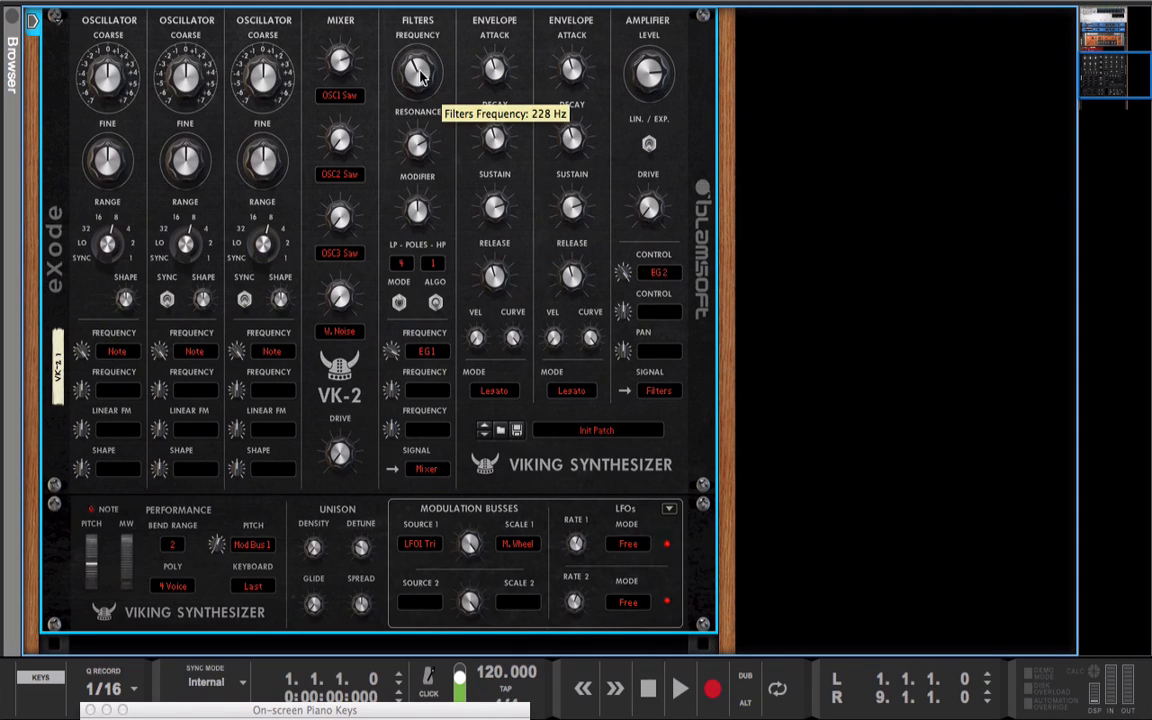
drag(421, 79, 421, 86)
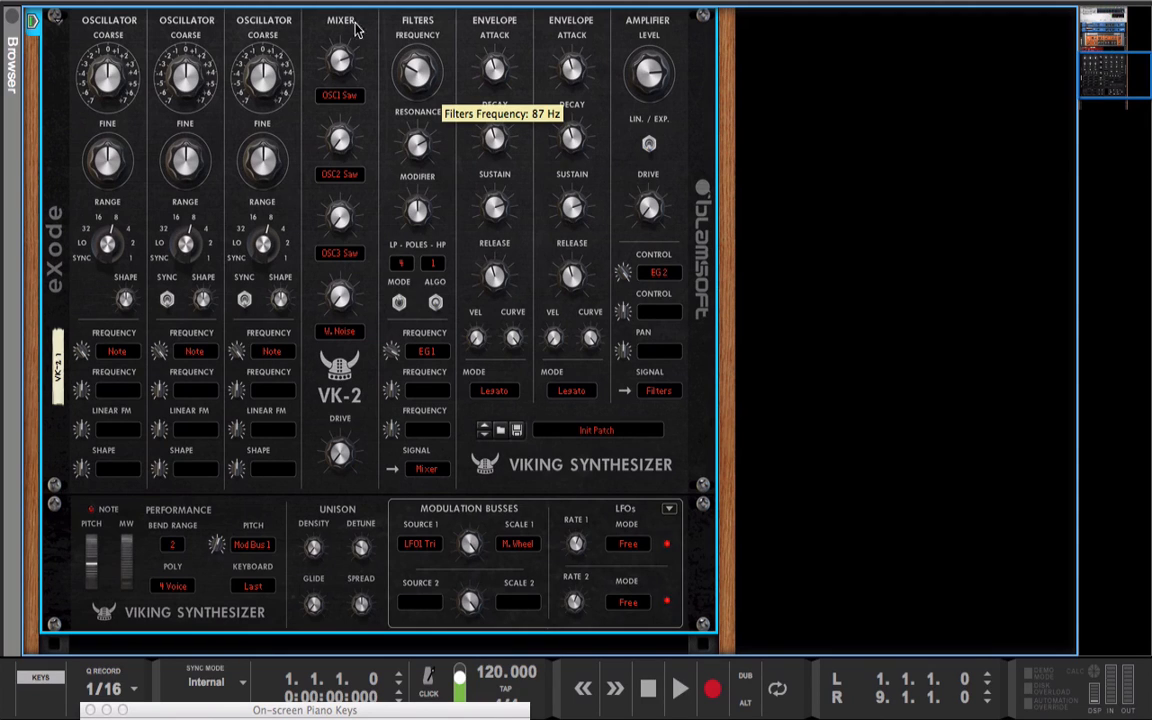
mouse_move(419, 80)
mouse_down()
mouse_move(419, 55)
mouse_move(419, 83)
mouse_up()
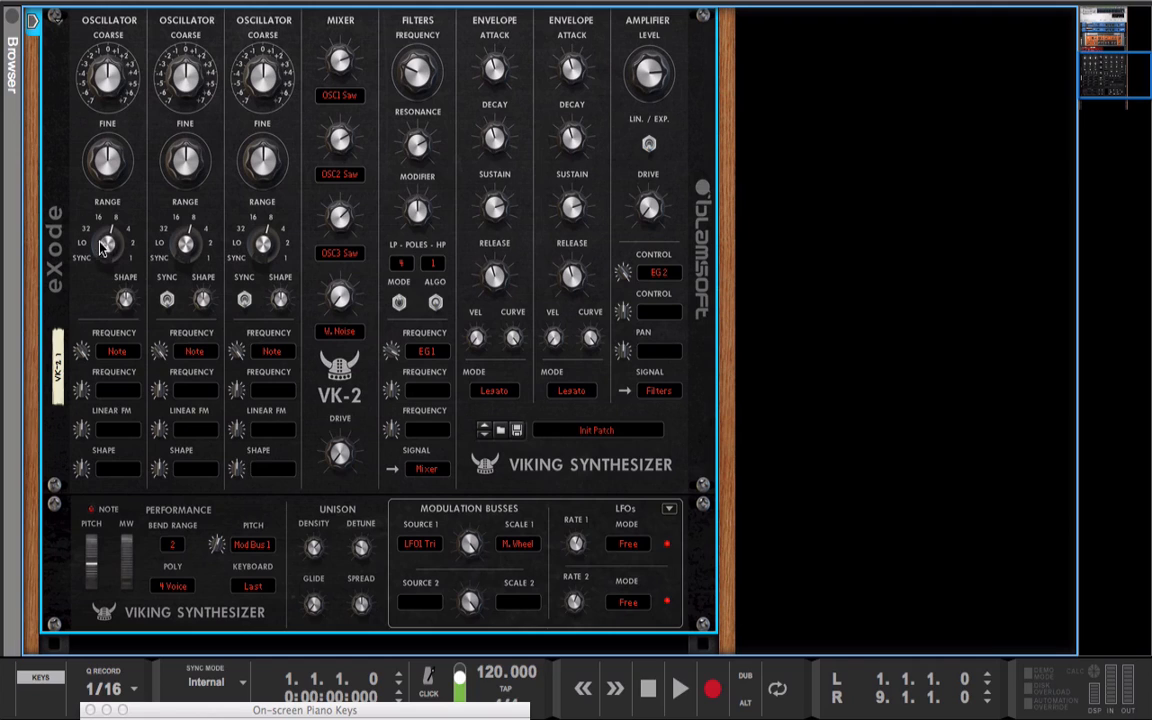
Set the range of all three oscillators to 32 and raise the mixer drive
drag(100, 248, 192, 252)
drag(263, 244, 275, 254)
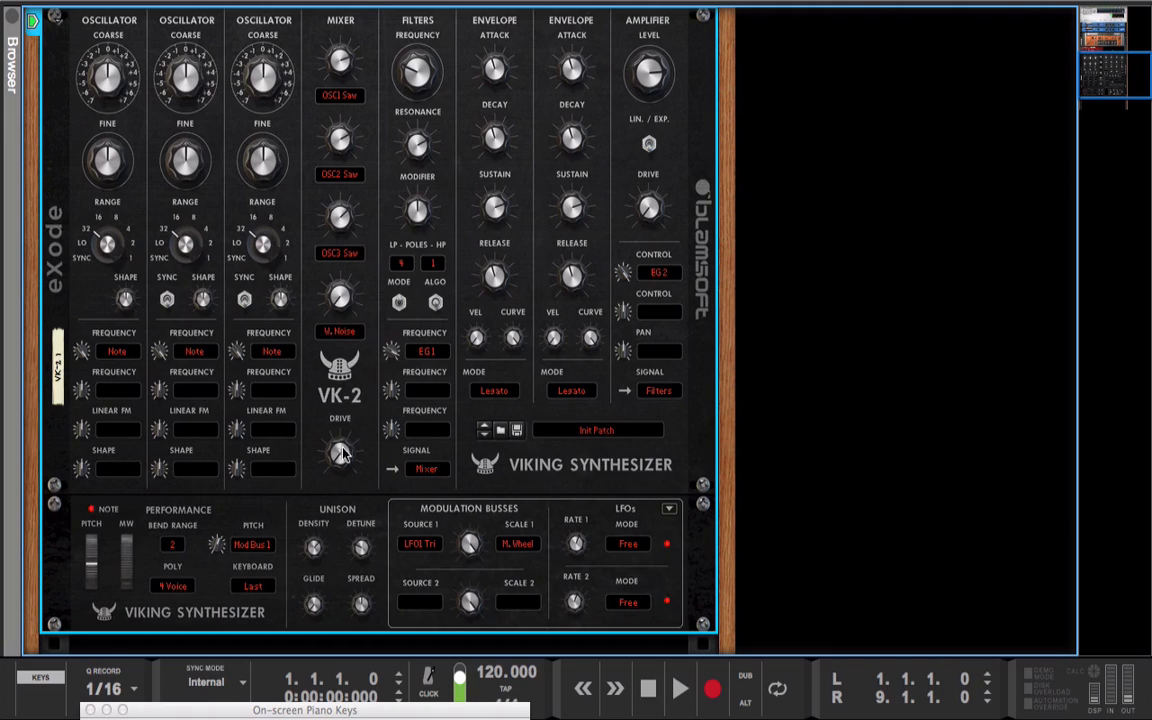
drag(341, 454, 341, 446)
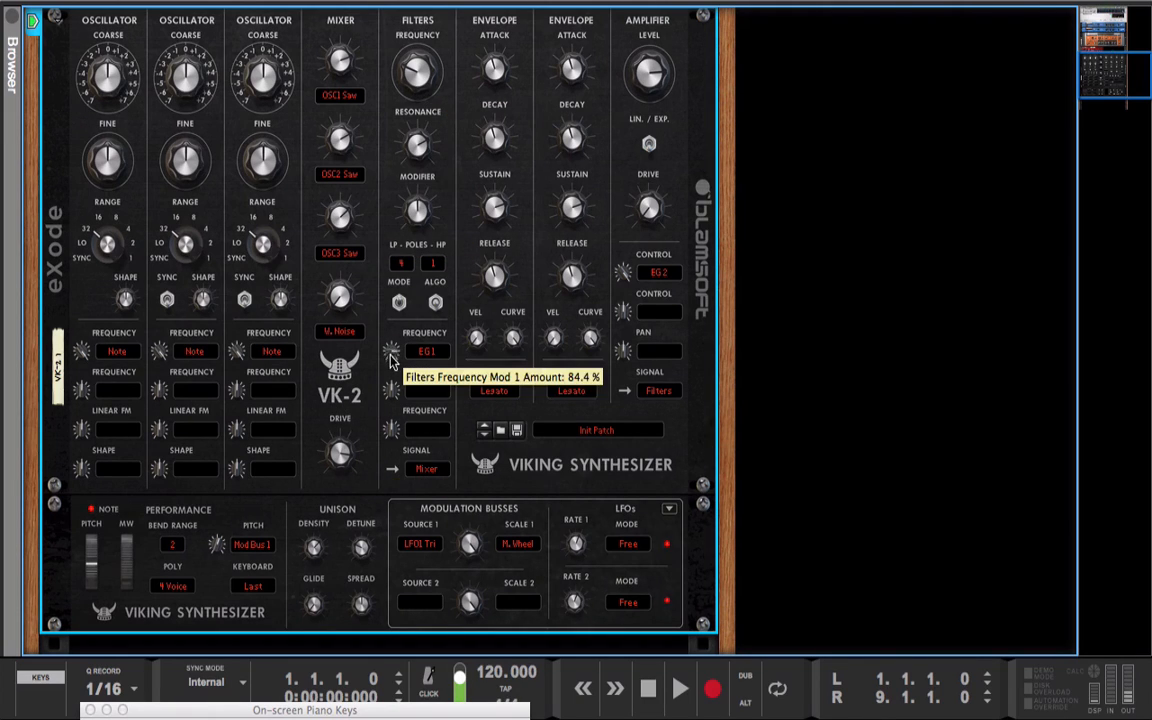
Adjust the EG 1 modulation amount of the filter frequency and set the polyphony to Mono
drag(390, 362, 354, 330)
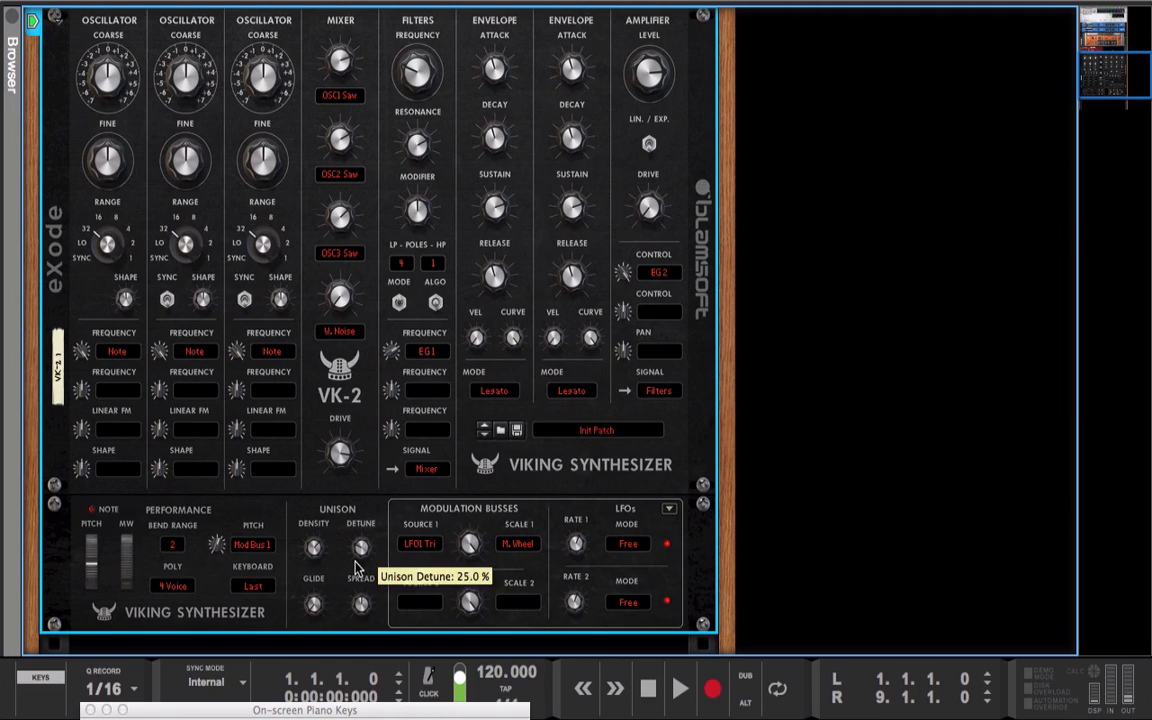
click(174, 585)
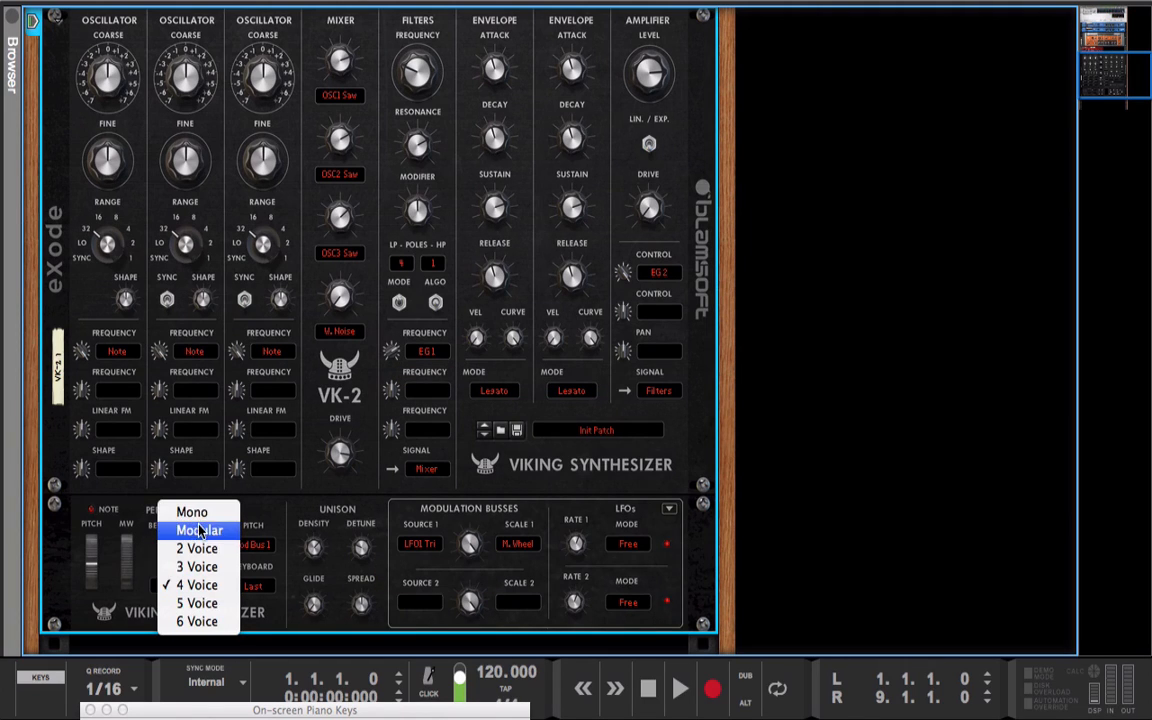
click(200, 531)
click(173, 586)
click(195, 563)
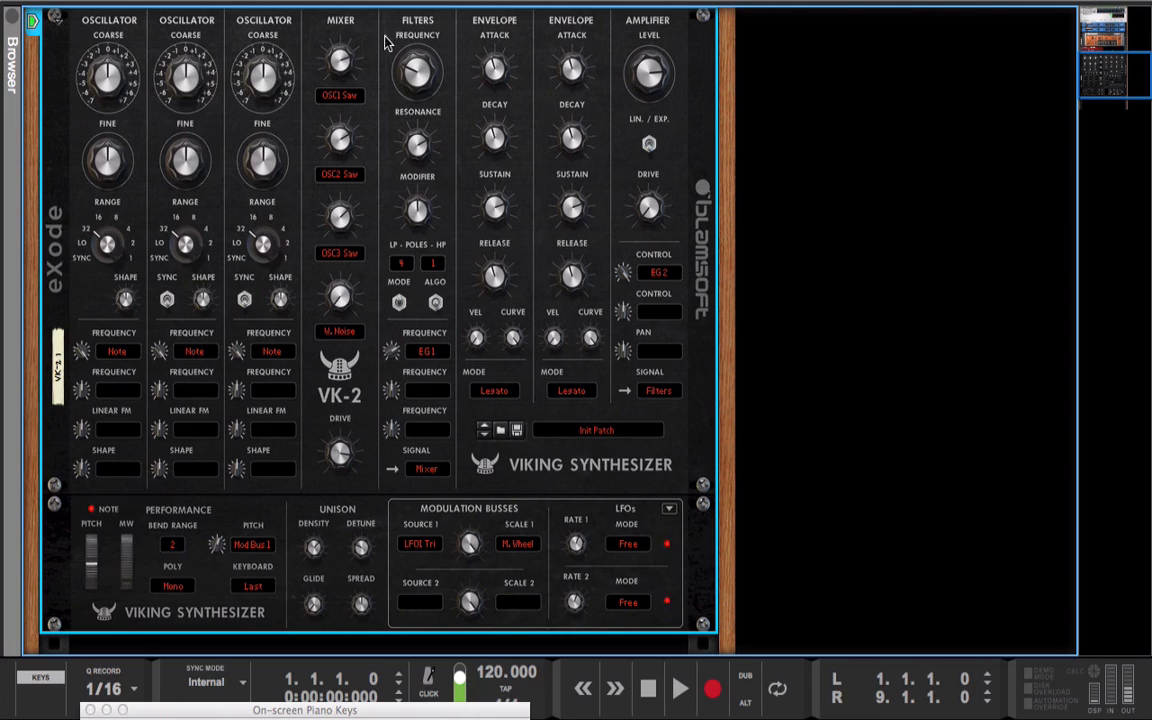
Detune the three oscillators against each other with their fine tuning, and adjust the second mixer channel's level and the filter frequency
drag(334, 150, 334, 128)
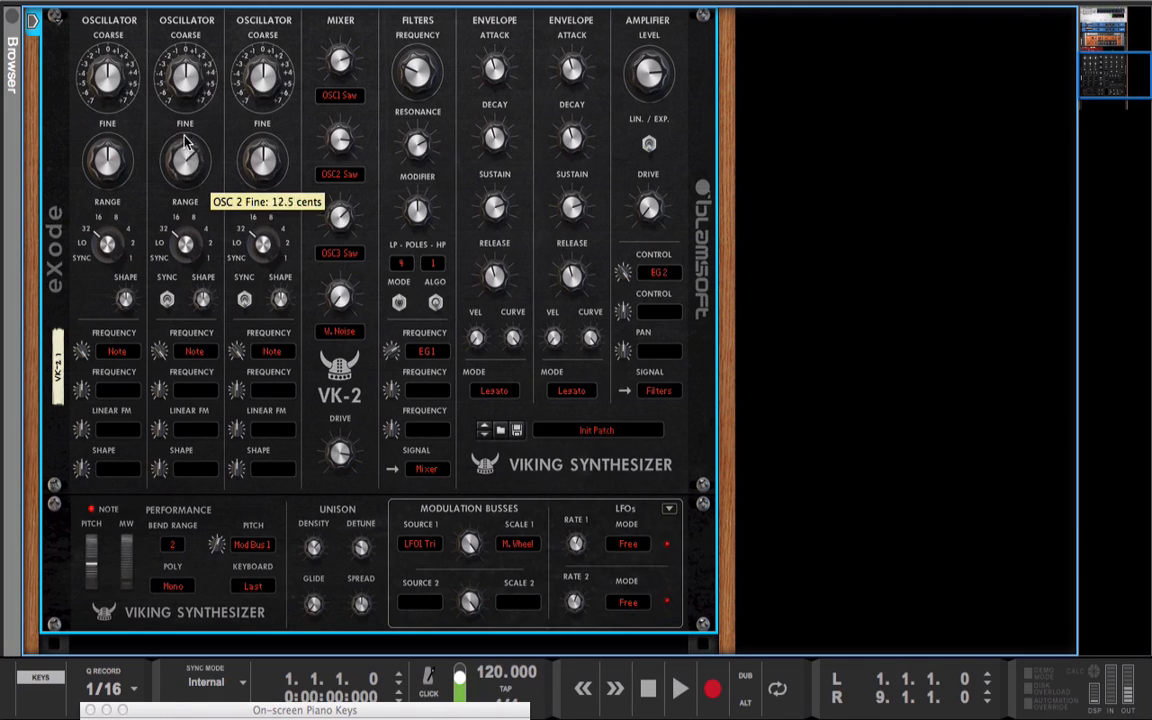
drag(112, 145, 112, 165)
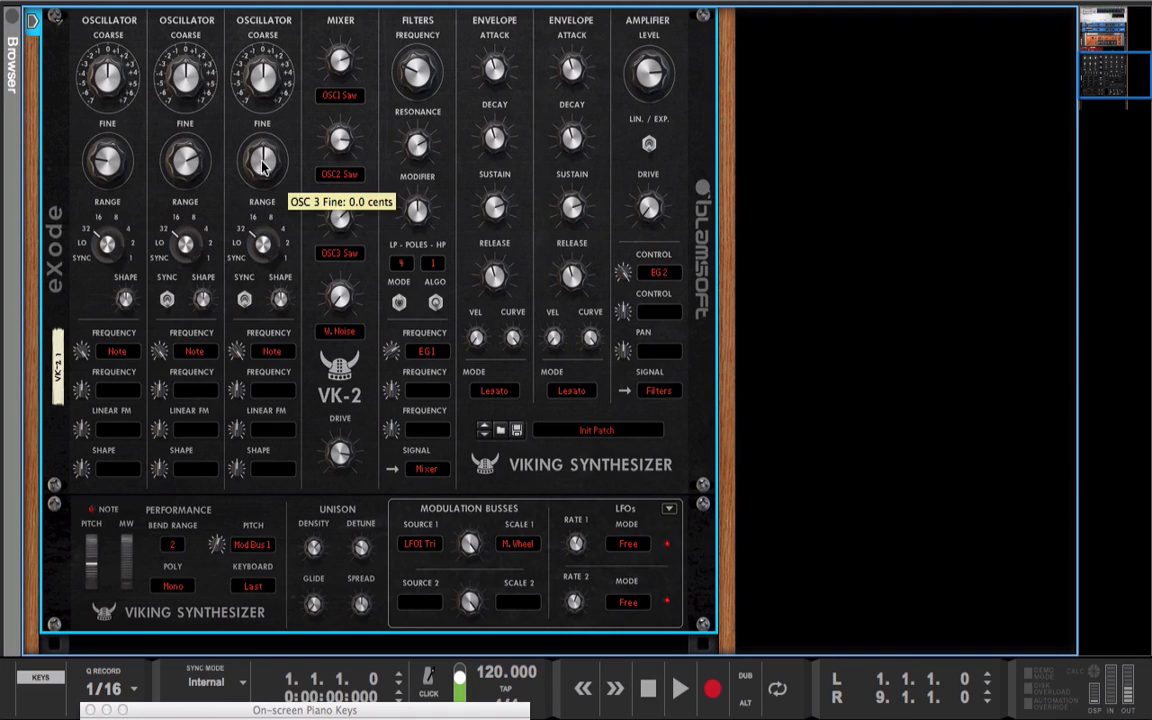
drag(260, 157, 263, 155)
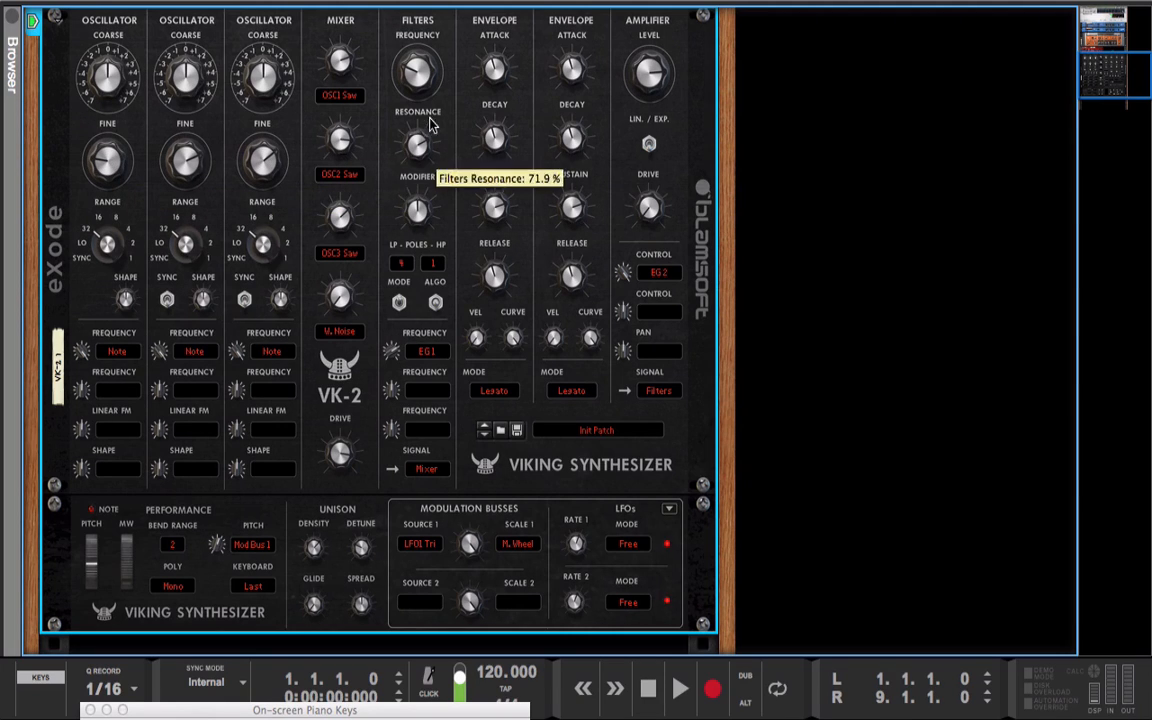
mouse_move(427, 80)
mouse_down()
mouse_move(427, 92)
mouse_move(427, 80)
mouse_up()
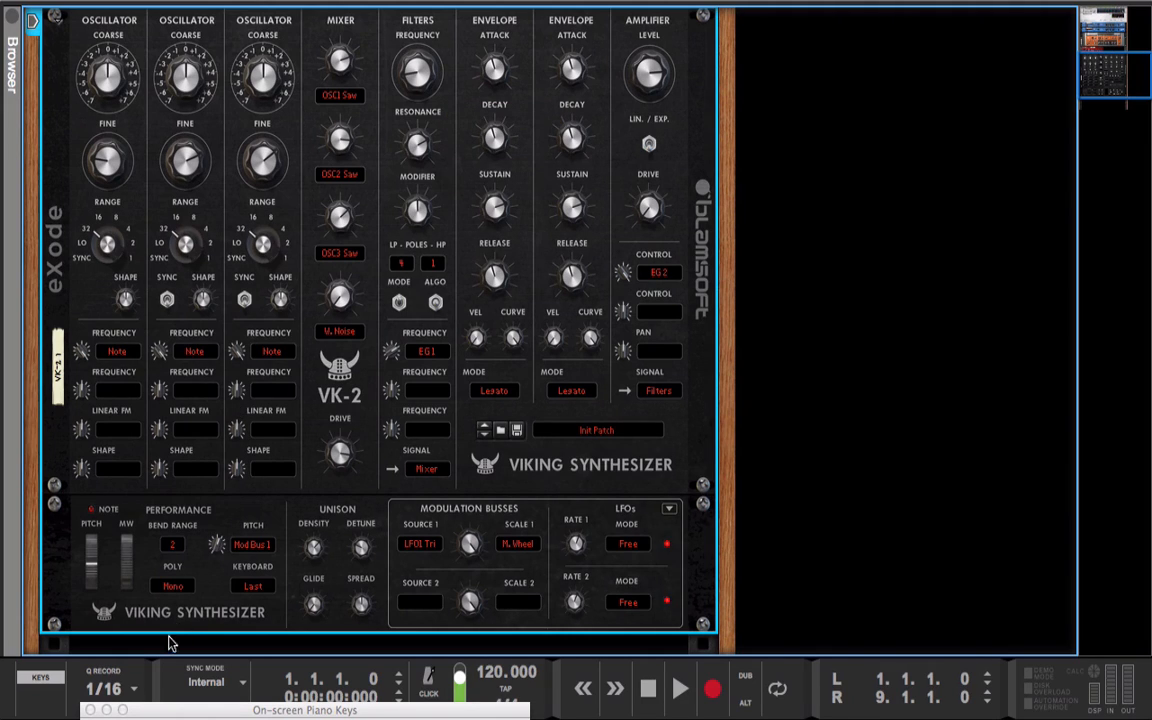
Reset the VK-2 synthesizer to its initial patch settings
right_click(360, 297)
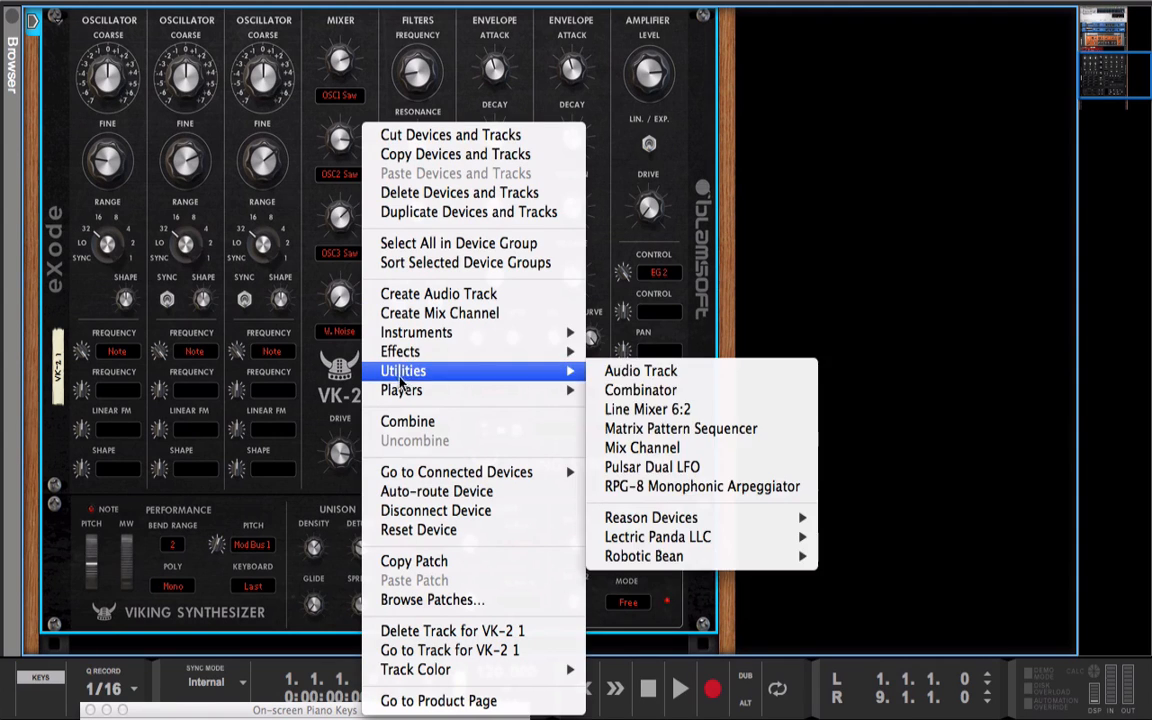
mouse_move(400, 351)
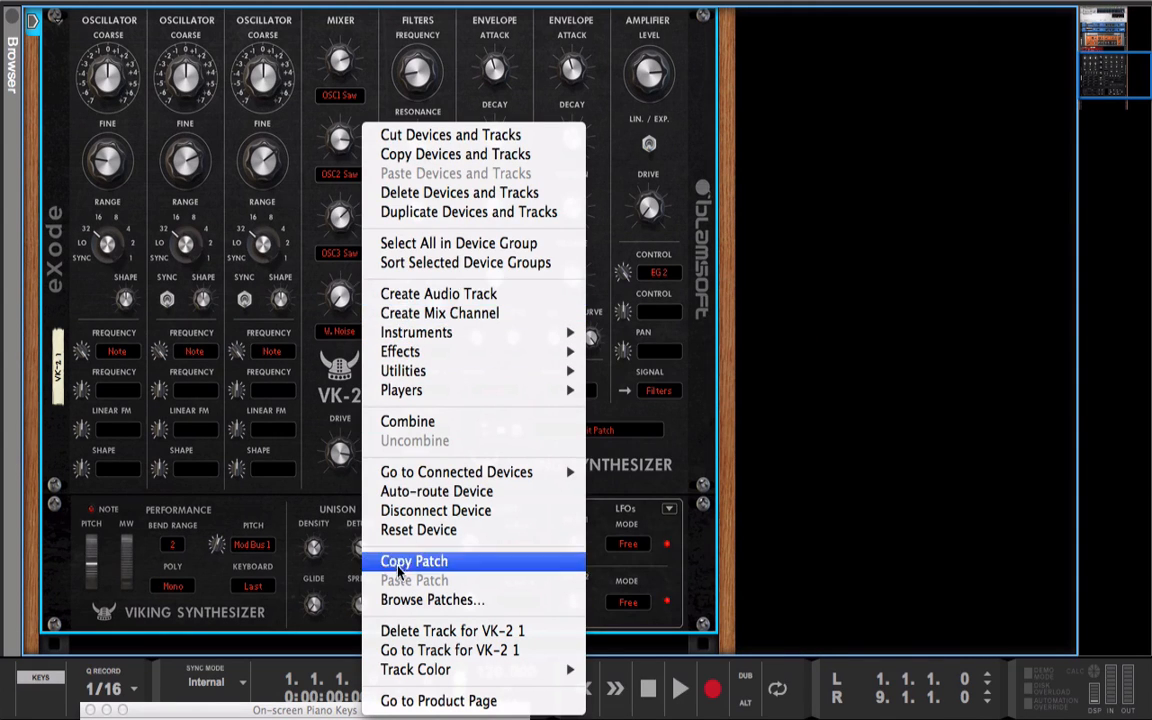
click(400, 529)
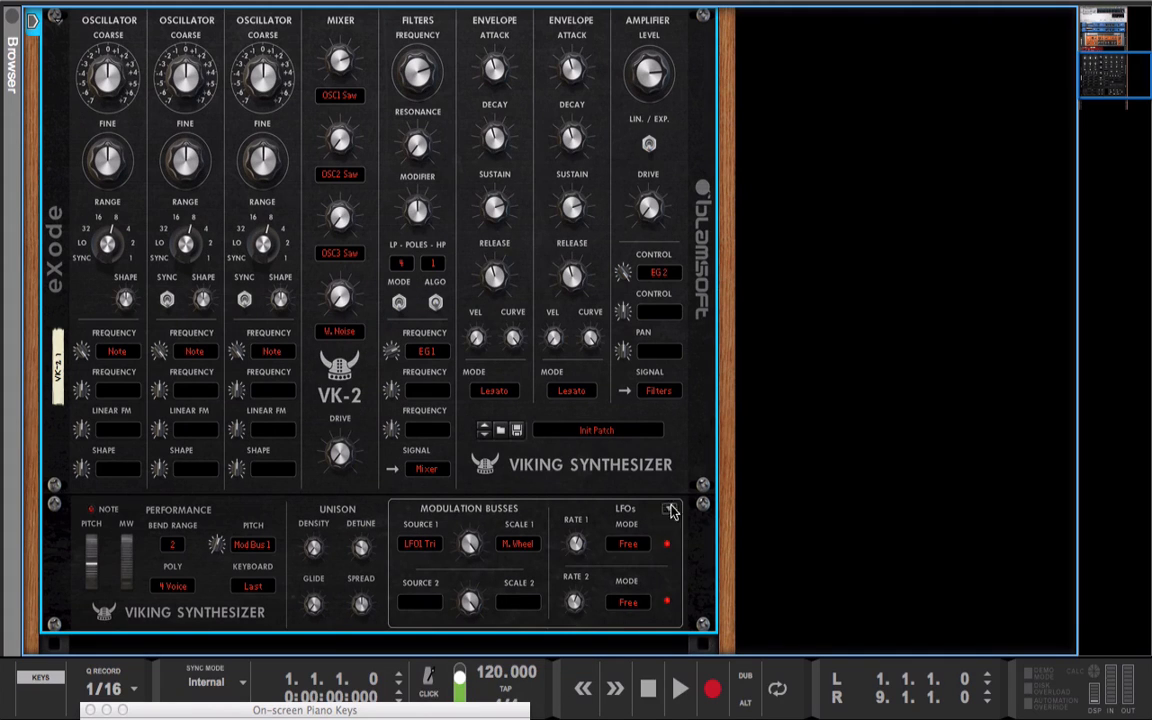
Show the Reverb effect controls in place of the modulation busses and LFOs
click(669, 508)
click(490, 520)
click(663, 520)
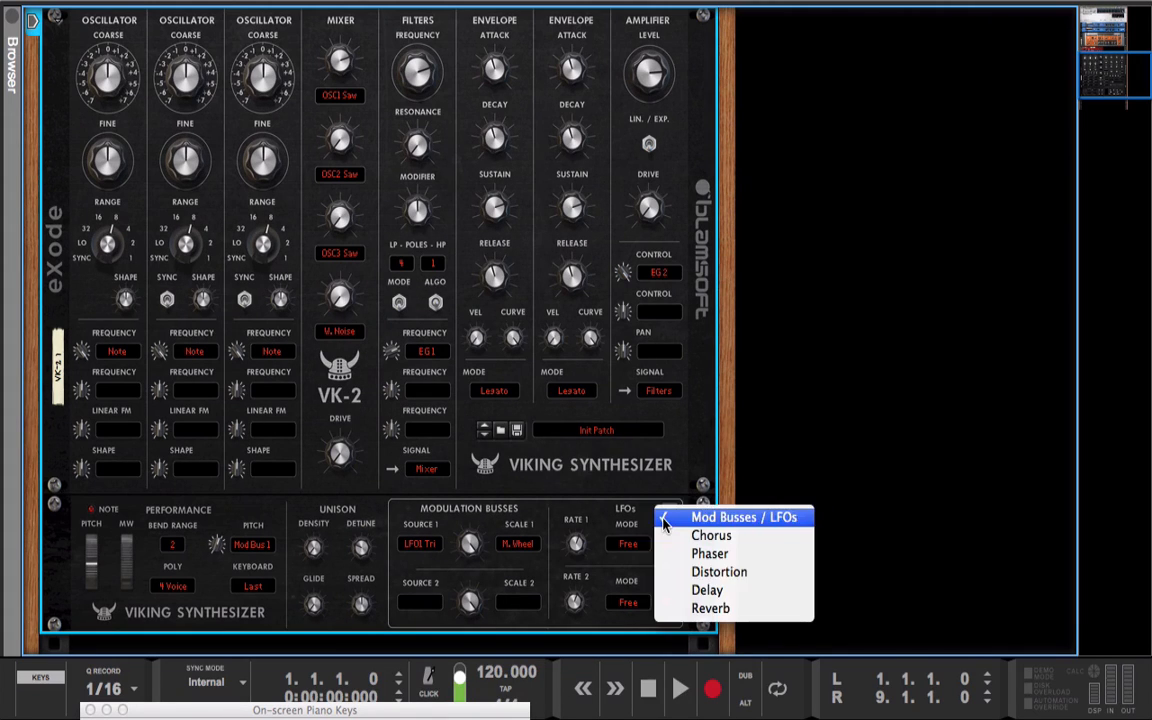
click(669, 607)
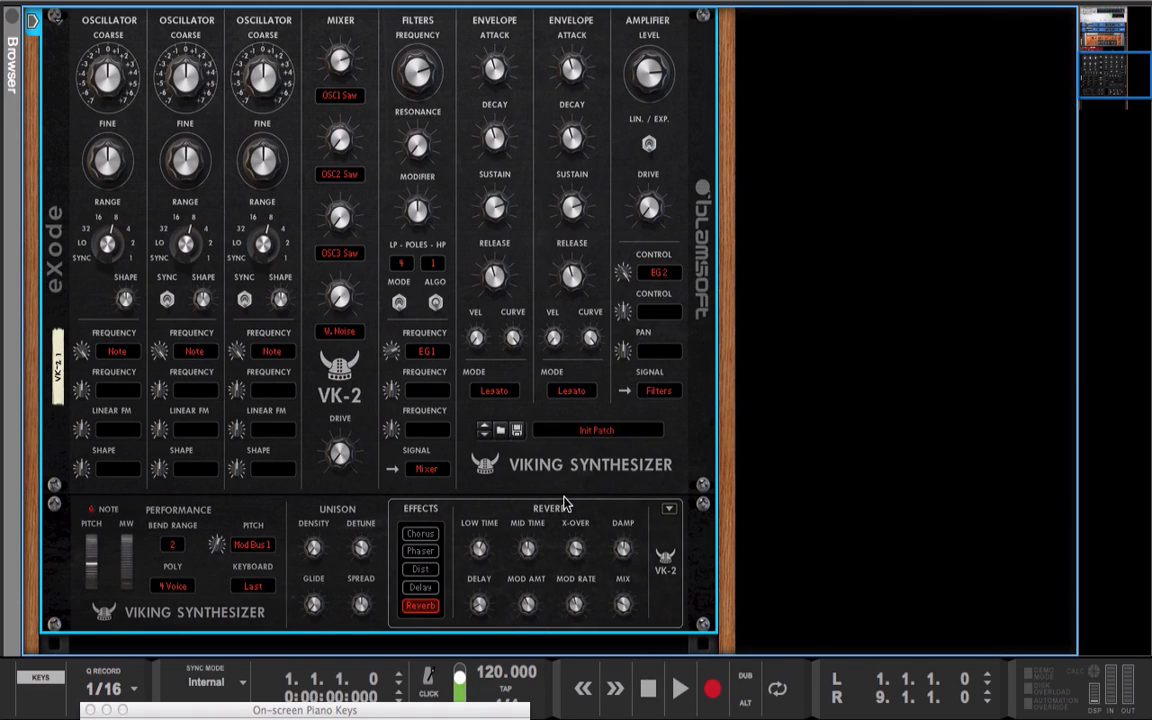
Try switching the Reverb, Delay, Dist, Phaser and Chorus effects on and off
click(415, 602)
click(418, 588)
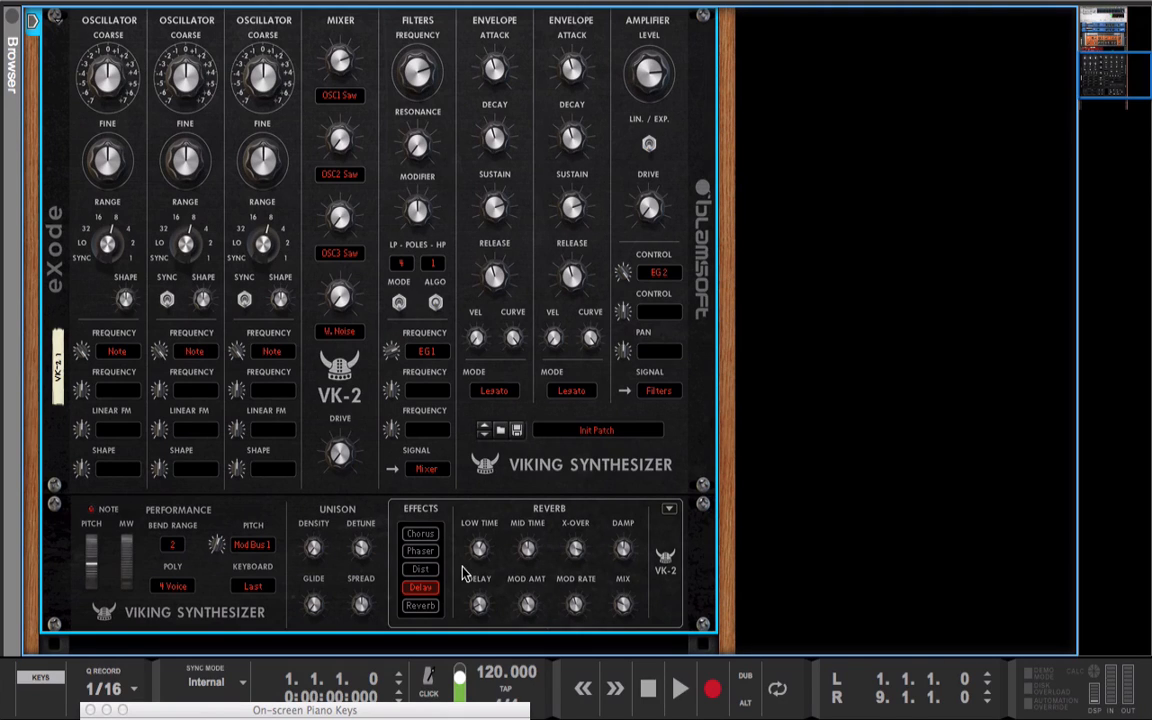
click(424, 569)
click(434, 592)
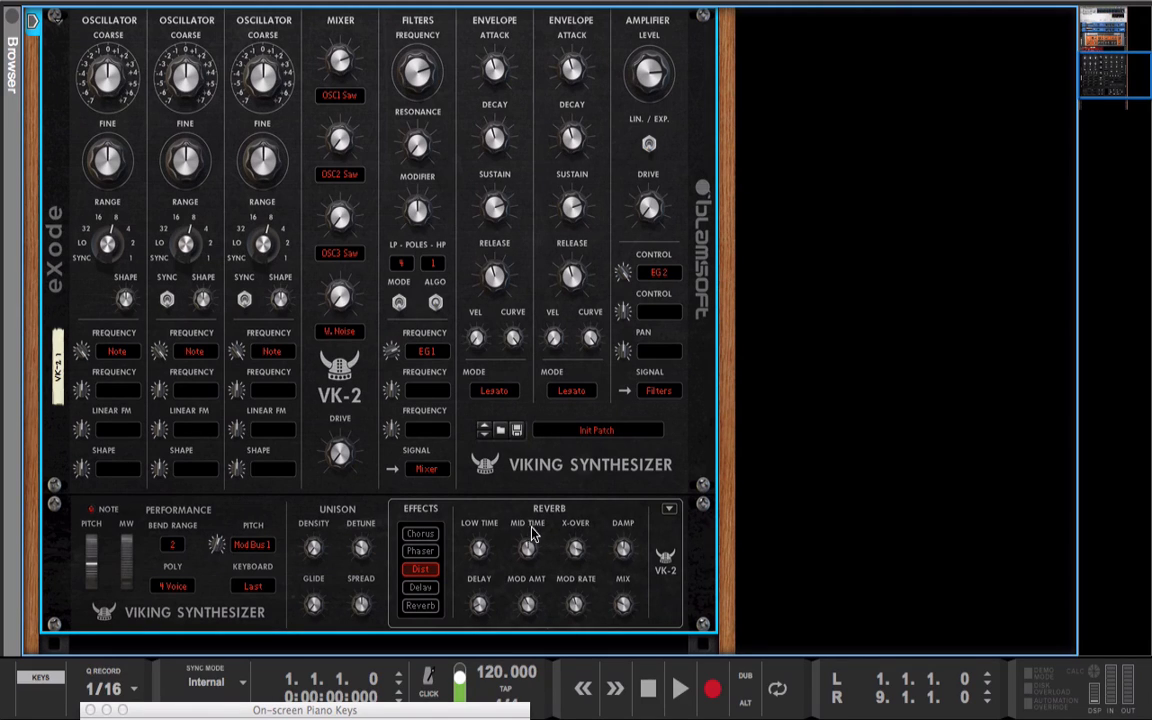
click(428, 535)
click(424, 551)
click(423, 569)
View the Phaser and Chorus effect controls, return to Mod Busses / LFOs and look at the available LFO 1 modes
click(669, 508)
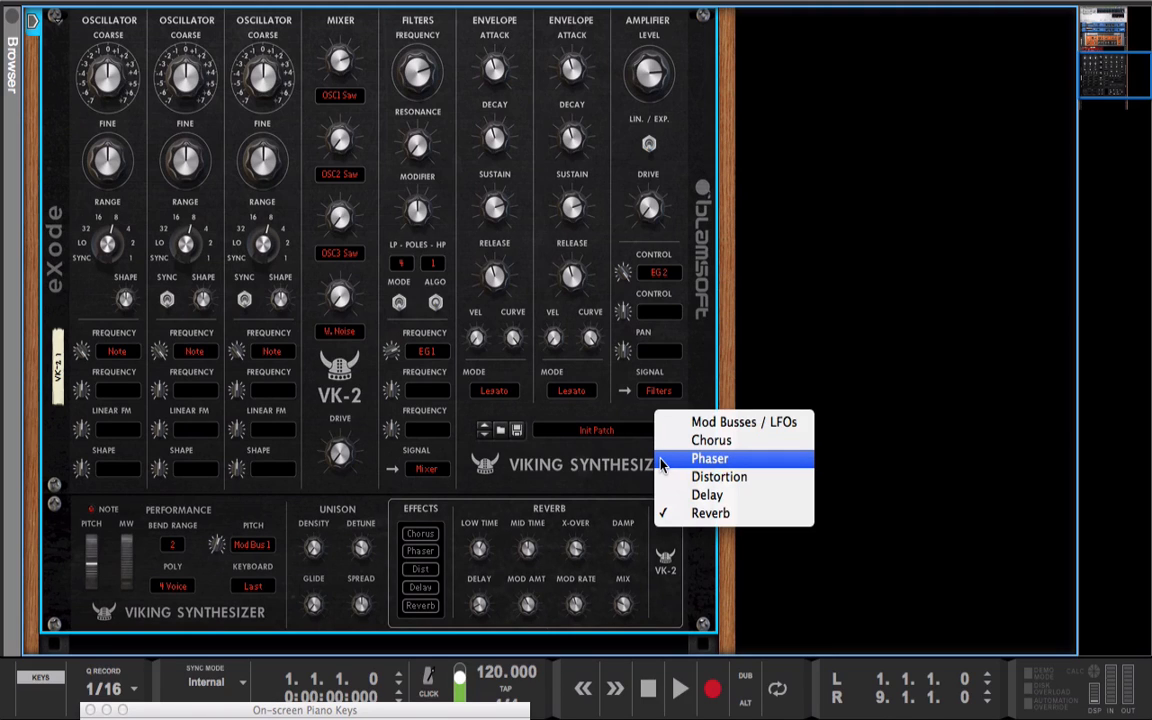
click(661, 460)
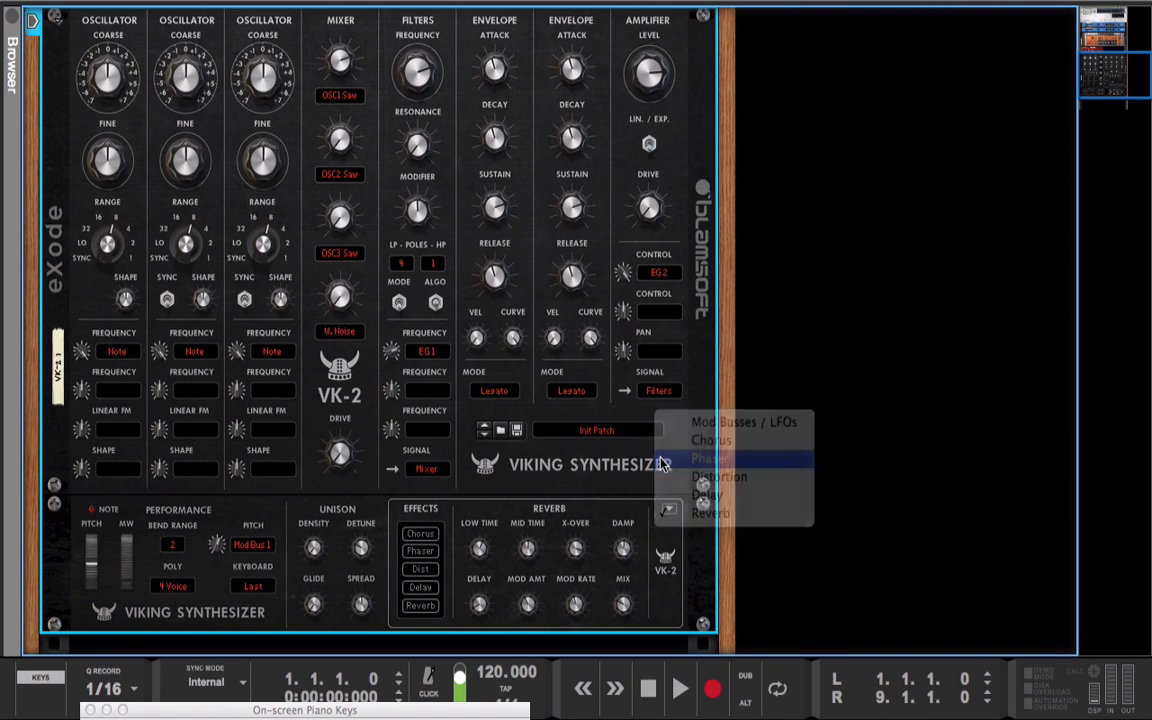
click(668, 512)
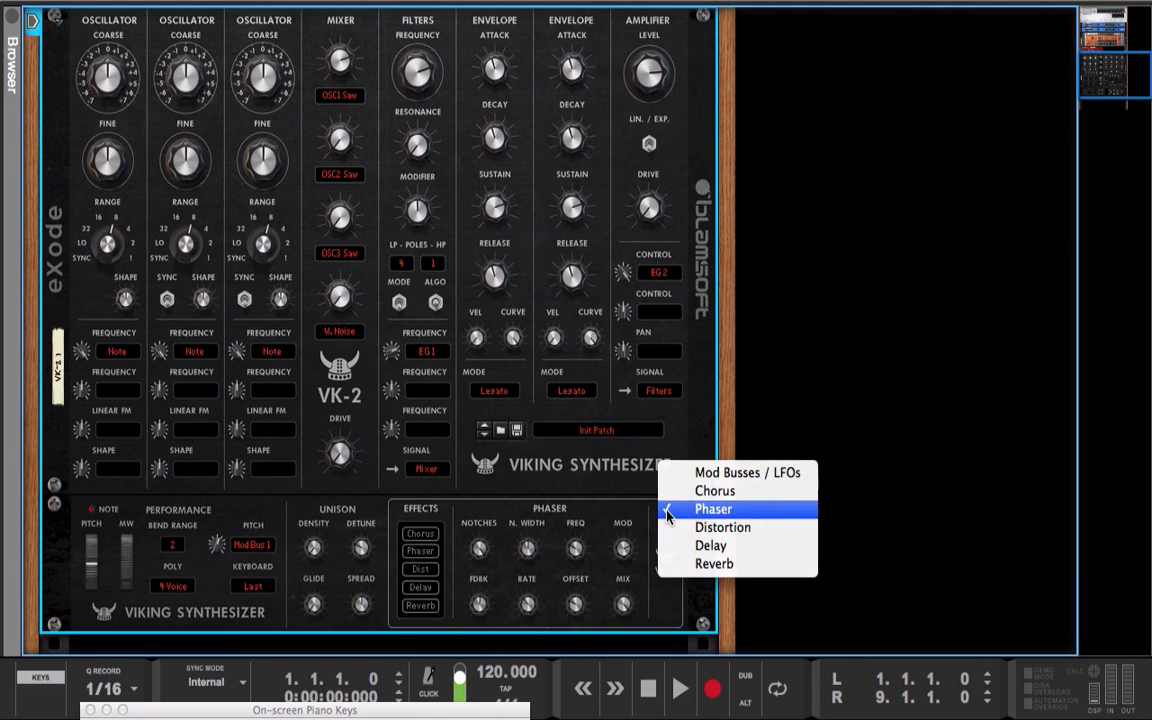
click(740, 490)
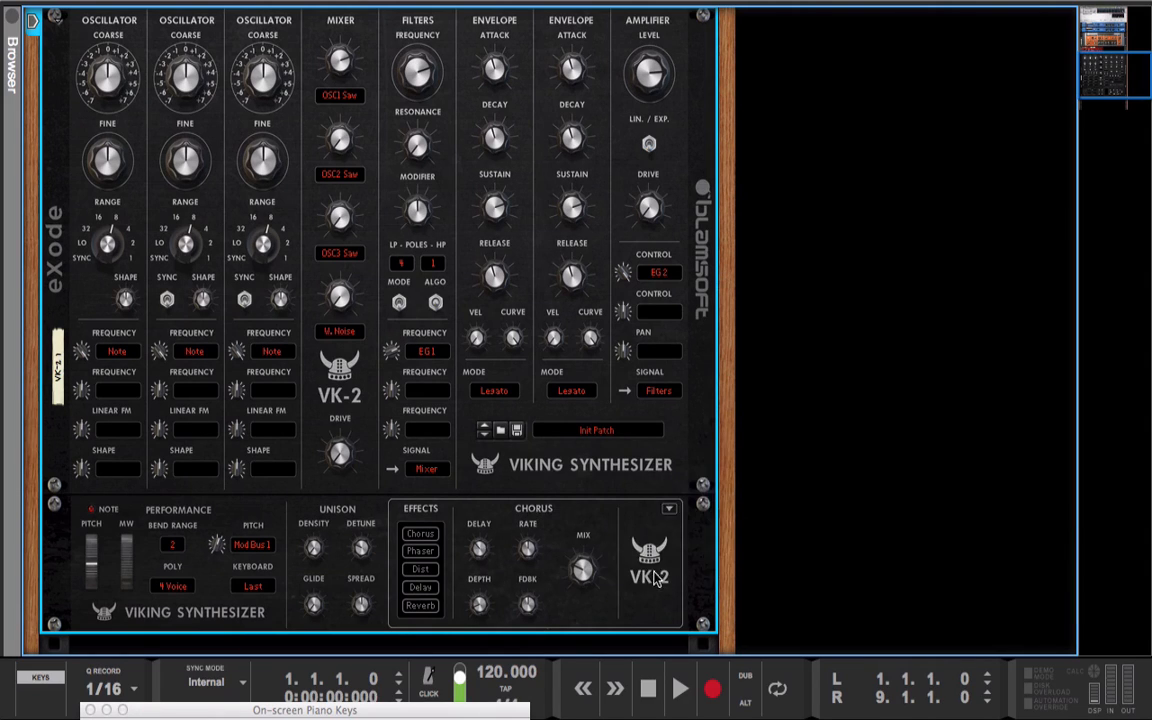
click(670, 512)
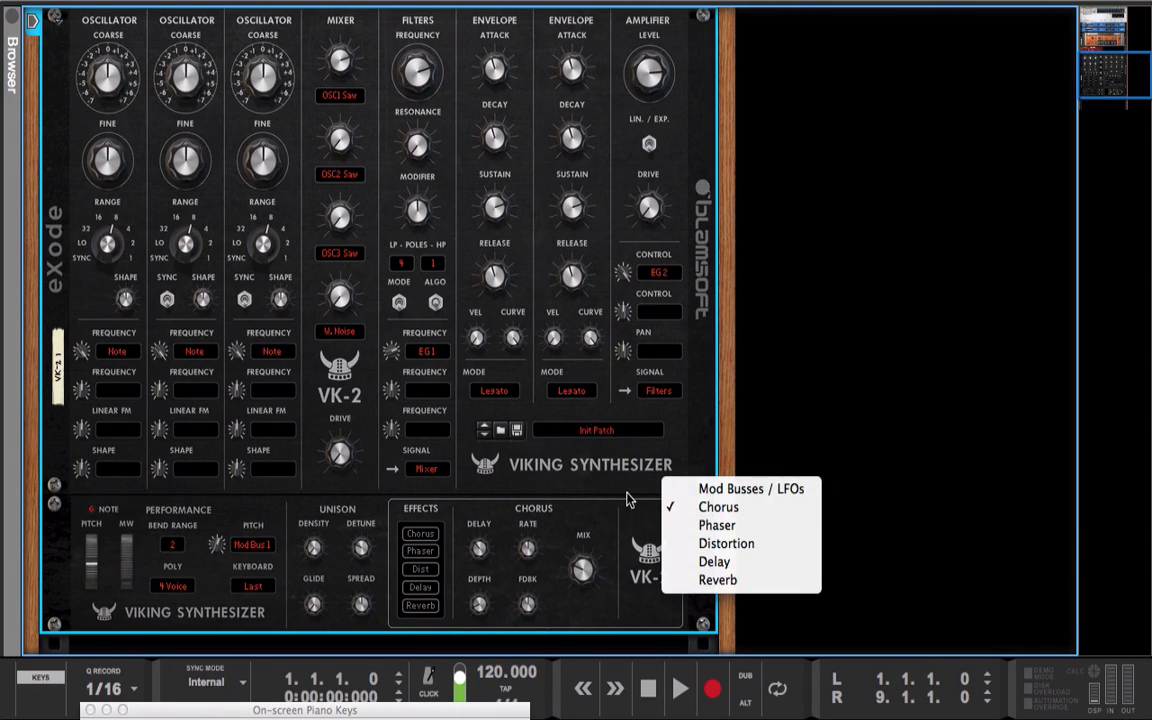
click(720, 489)
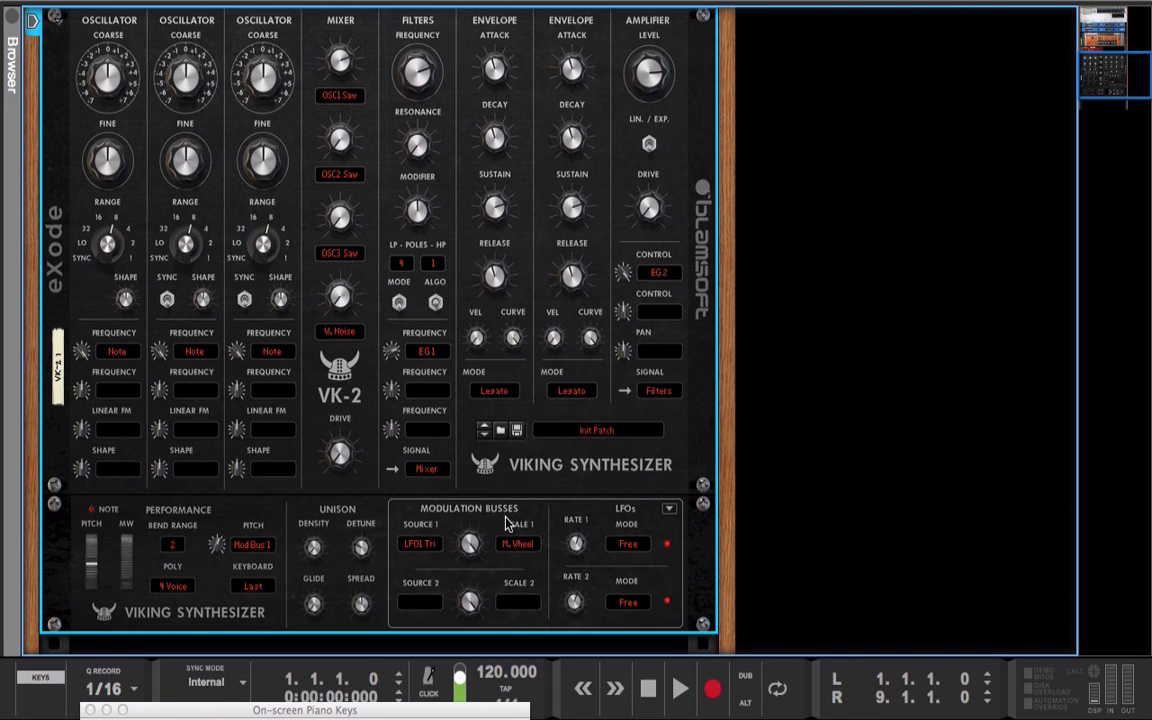
click(626, 544)
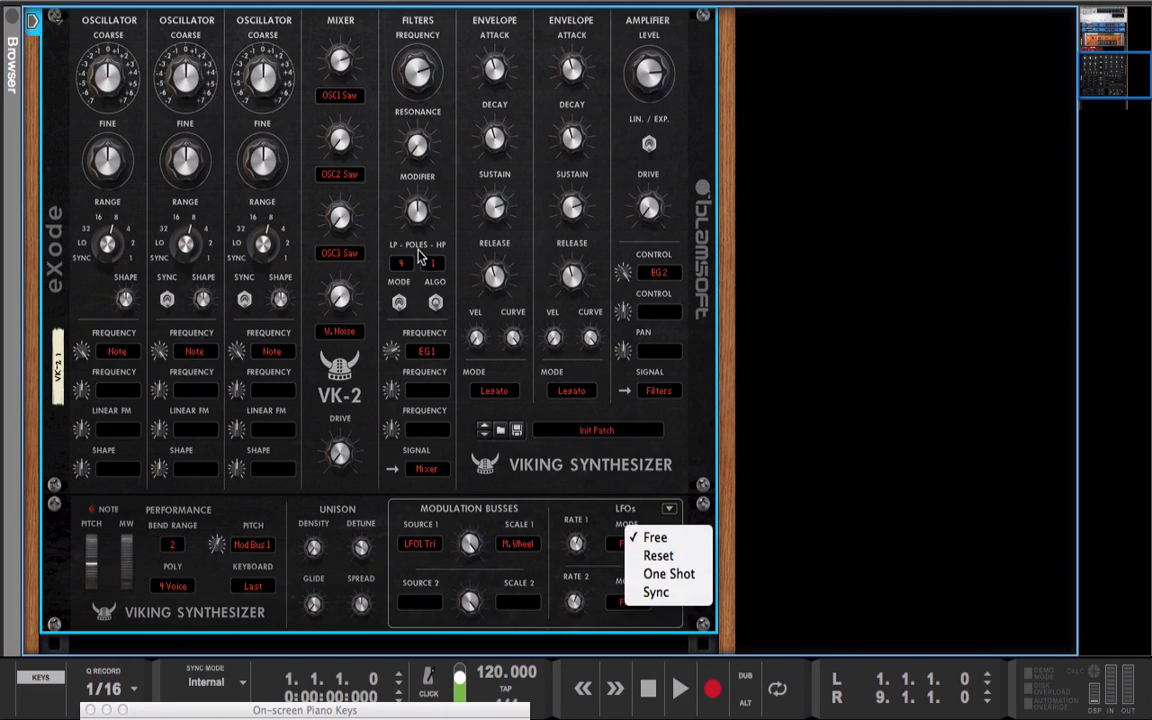
key(Escape)
Set the first mixer channel's source to Oscillator 1 Rectangular and lower the filter frequency
click(322, 95)
mouse_move(390, 97)
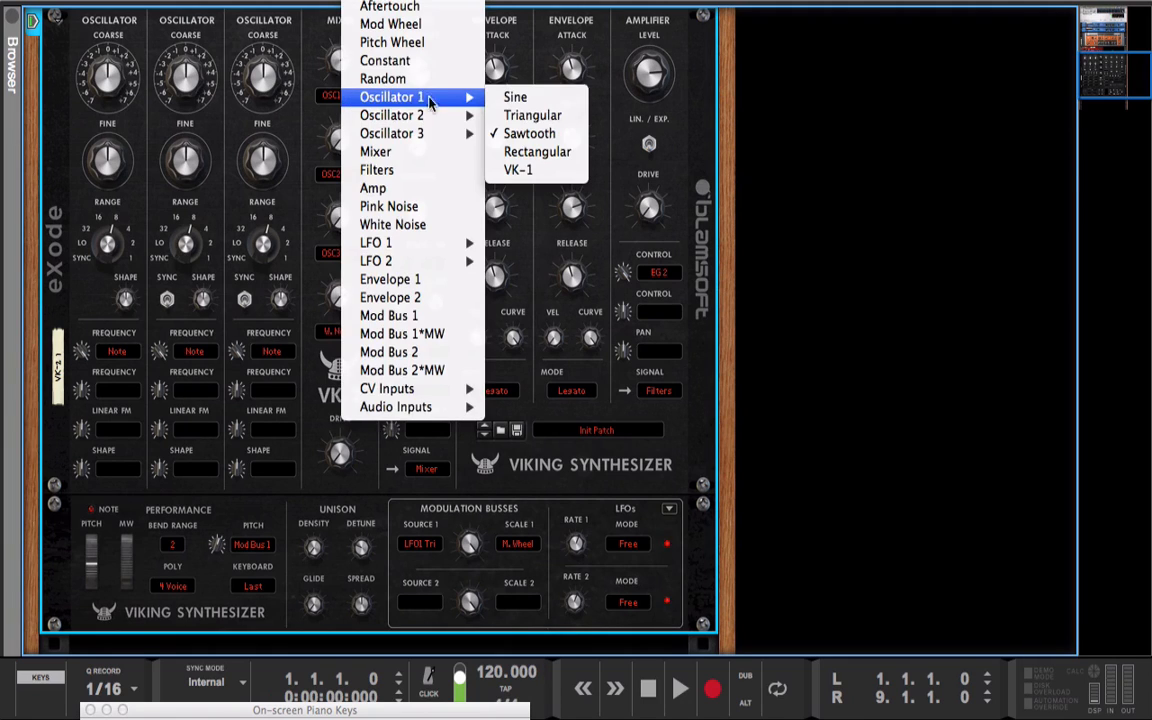
click(540, 151)
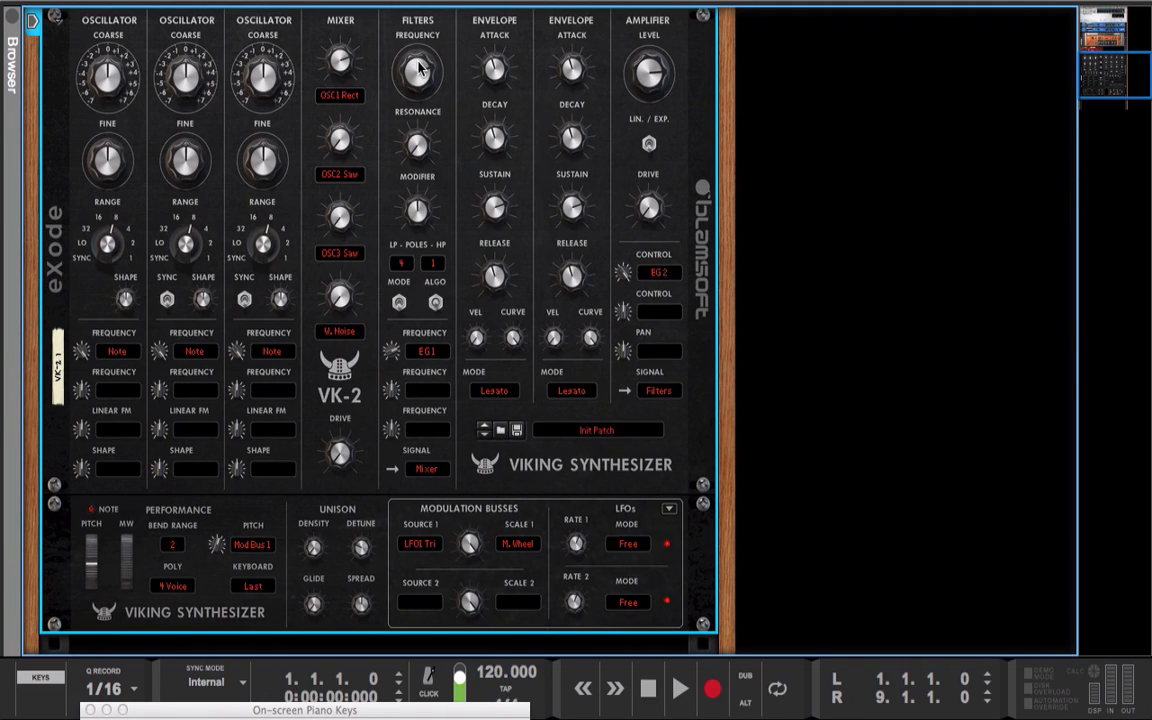
drag(420, 87, 382, 106)
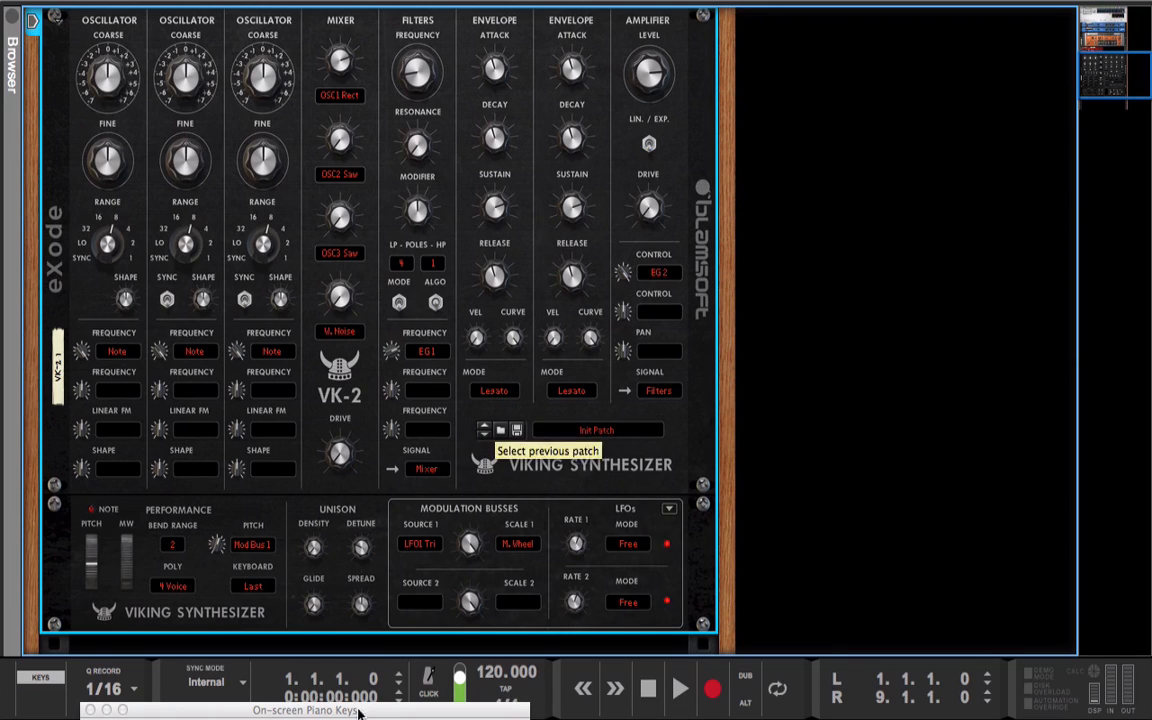
Modulate the filter frequency with the LFO 1 sine at an amount of 81.2 % and raise the filter resonance
click(426, 389)
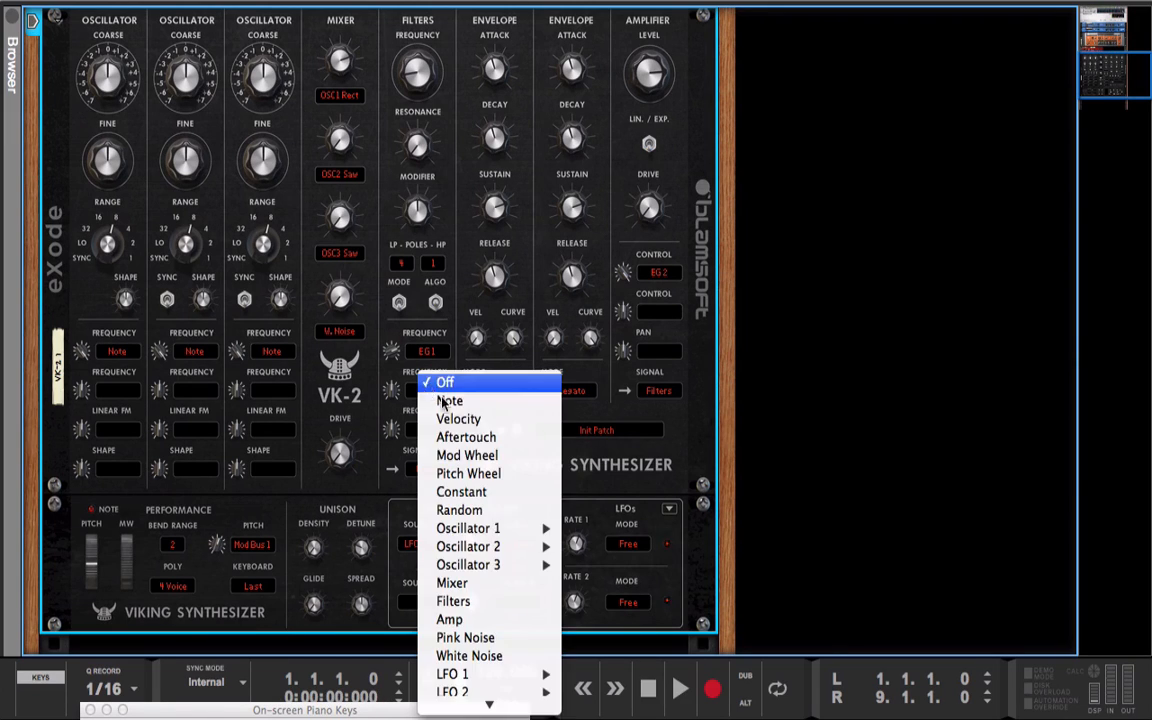
click(430, 352)
click(428, 352)
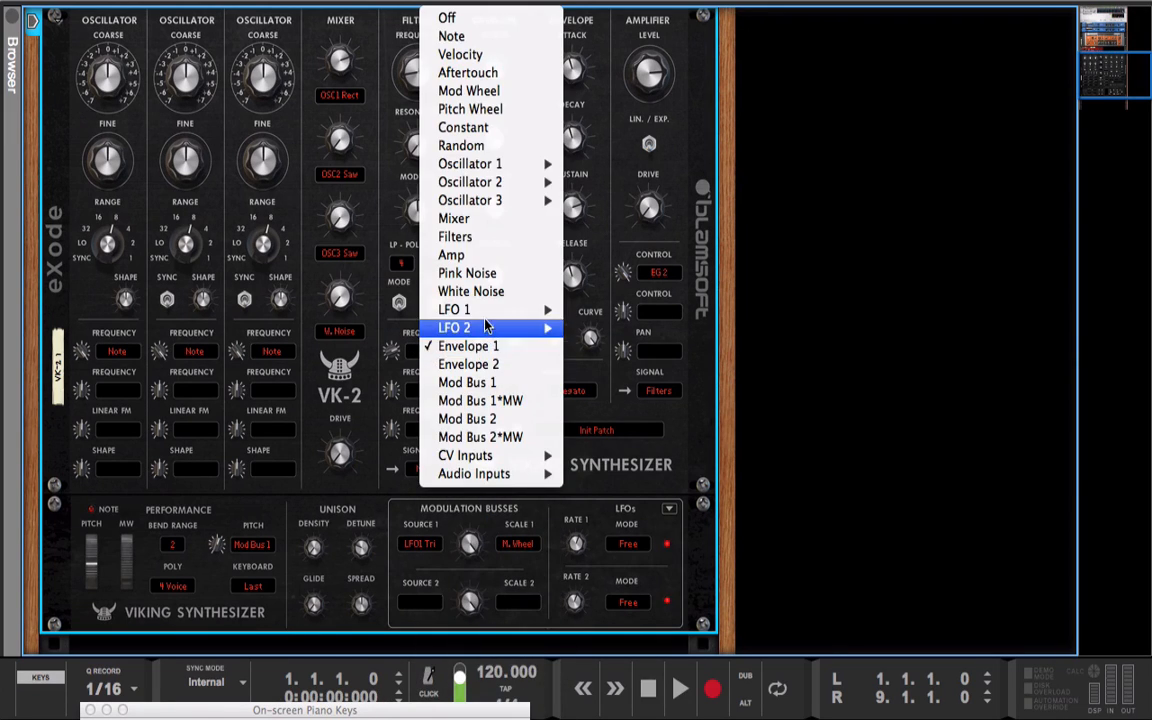
mouse_move(522, 311)
click(590, 314)
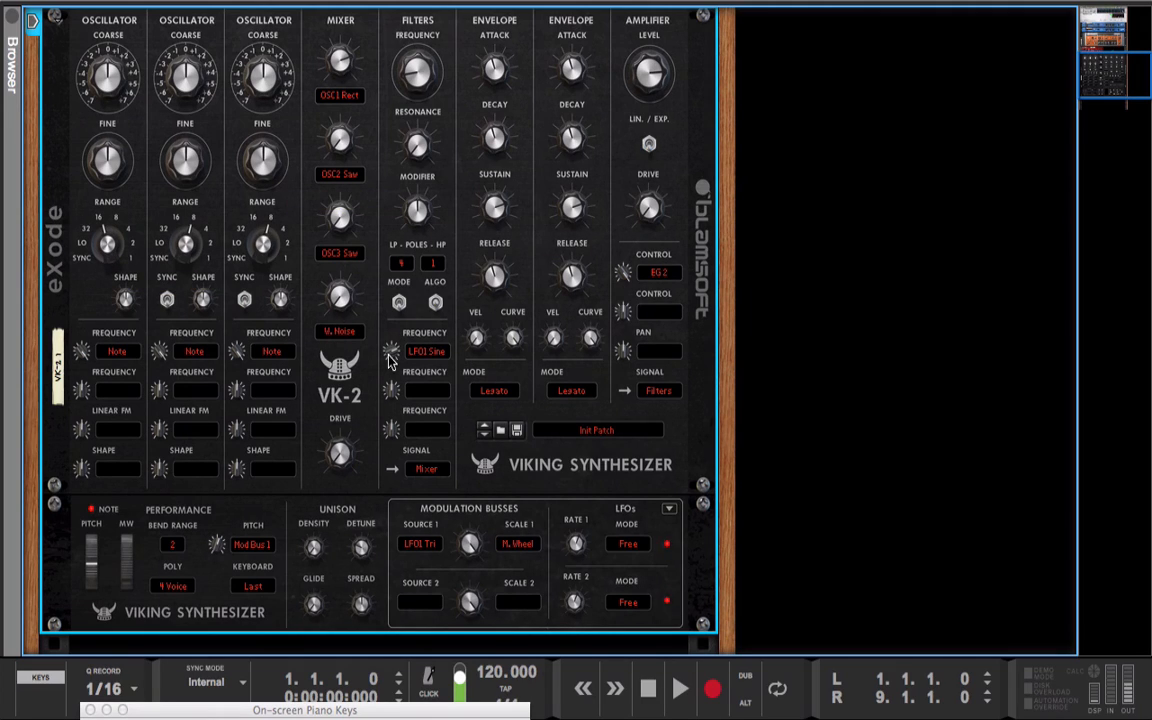
mouse_move(390, 350)
mouse_down()
mouse_move(390, 318)
mouse_move(390, 353)
mouse_up()
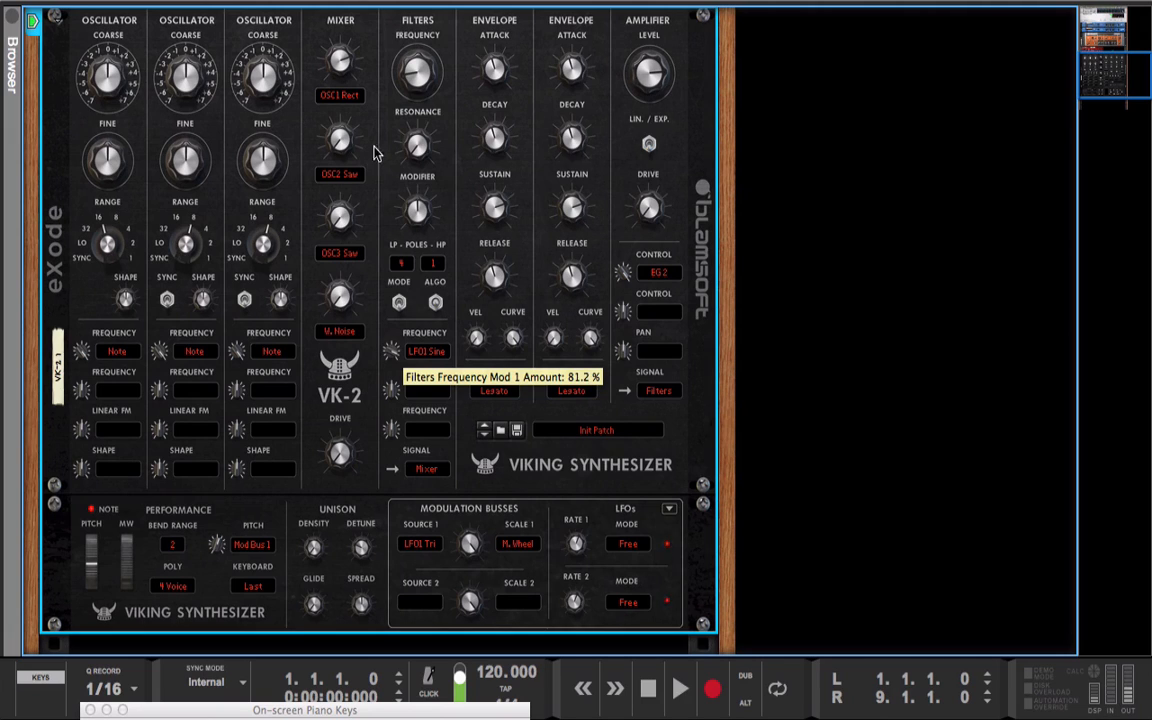
drag(421, 160, 369, 110)
Adjust the LFO 1 rate and try the Reset mode for LFO 1 before setting it to One Shot
drag(577, 548, 560, 567)
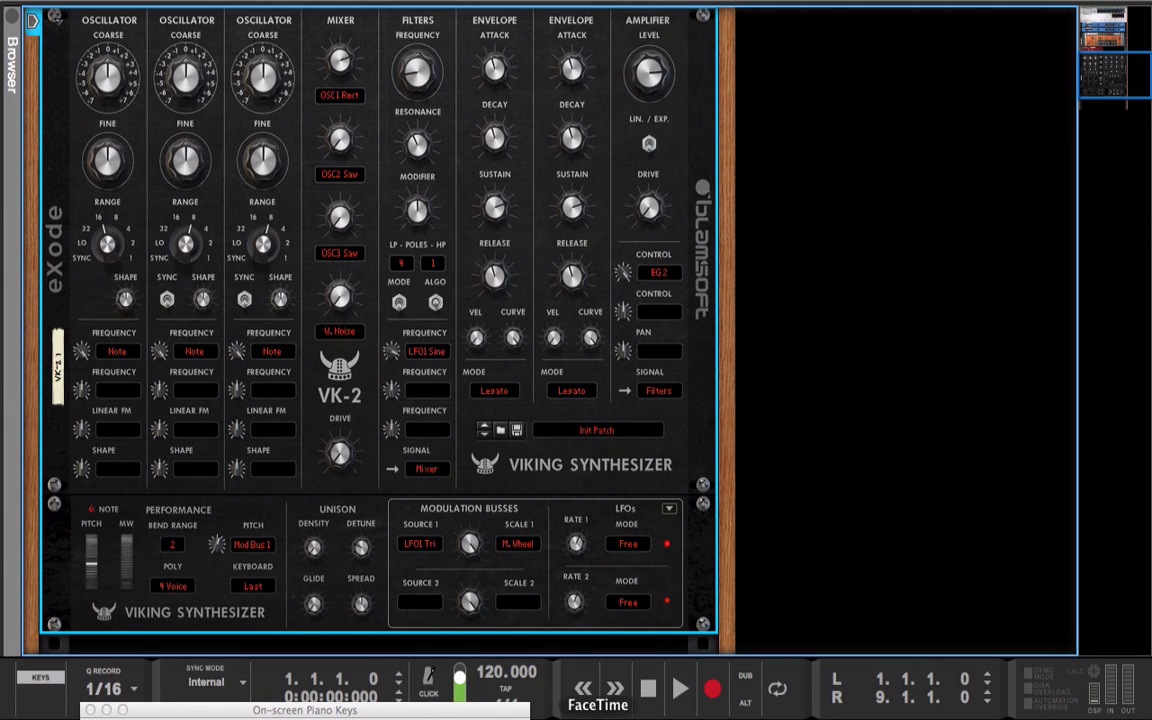
click(628, 543)
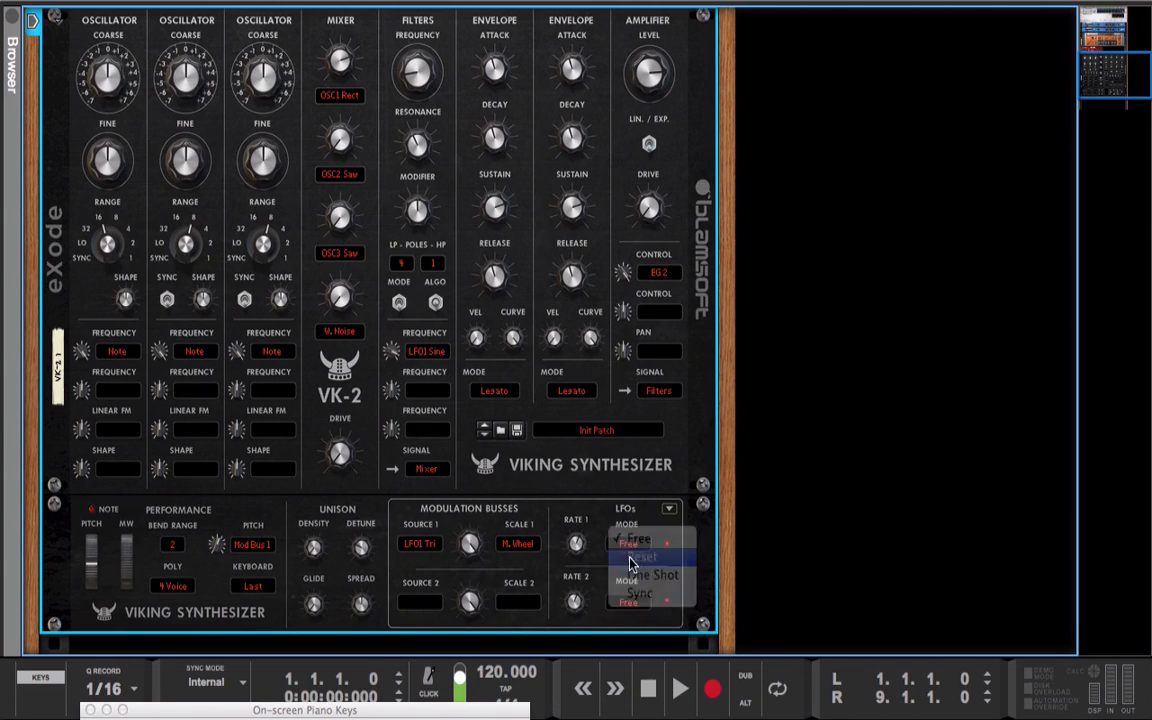
click(640, 558)
mouse_move(585, 555)
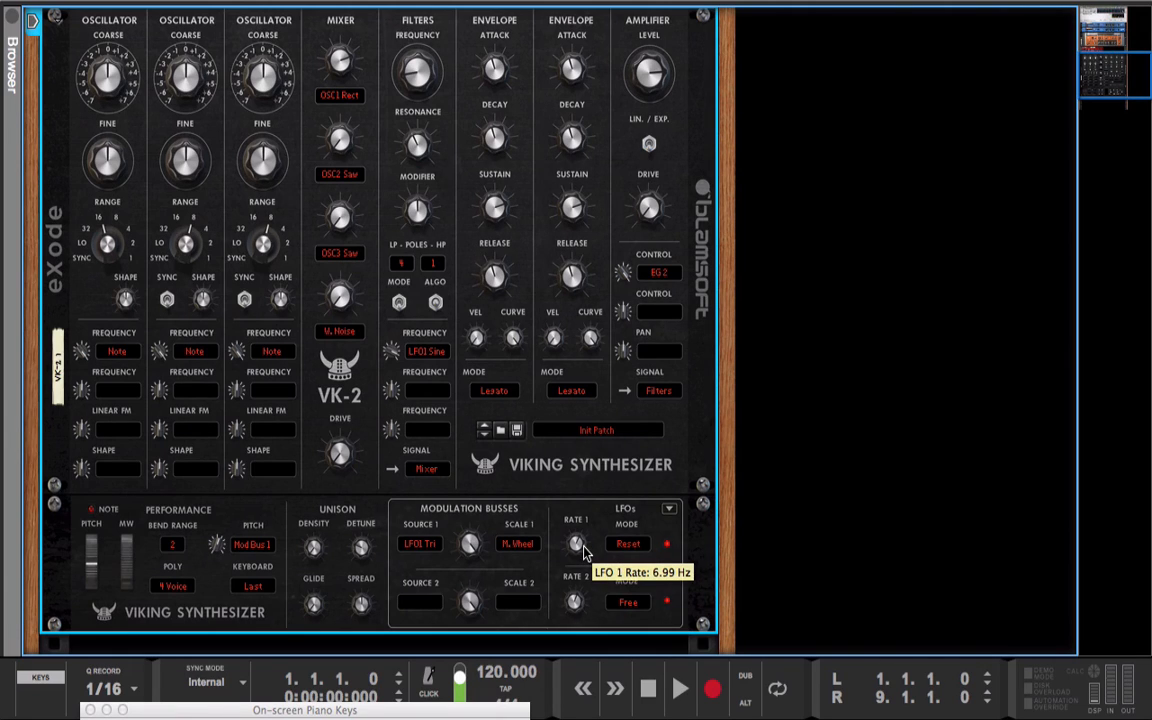
click(628, 543)
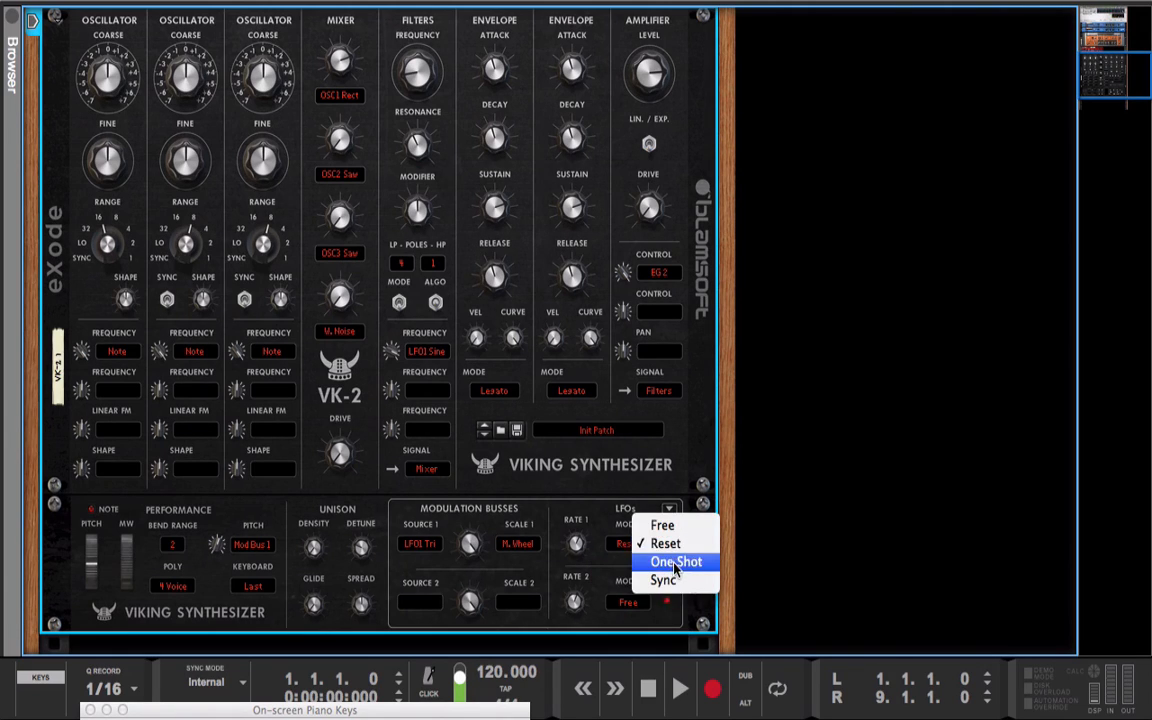
click(676, 563)
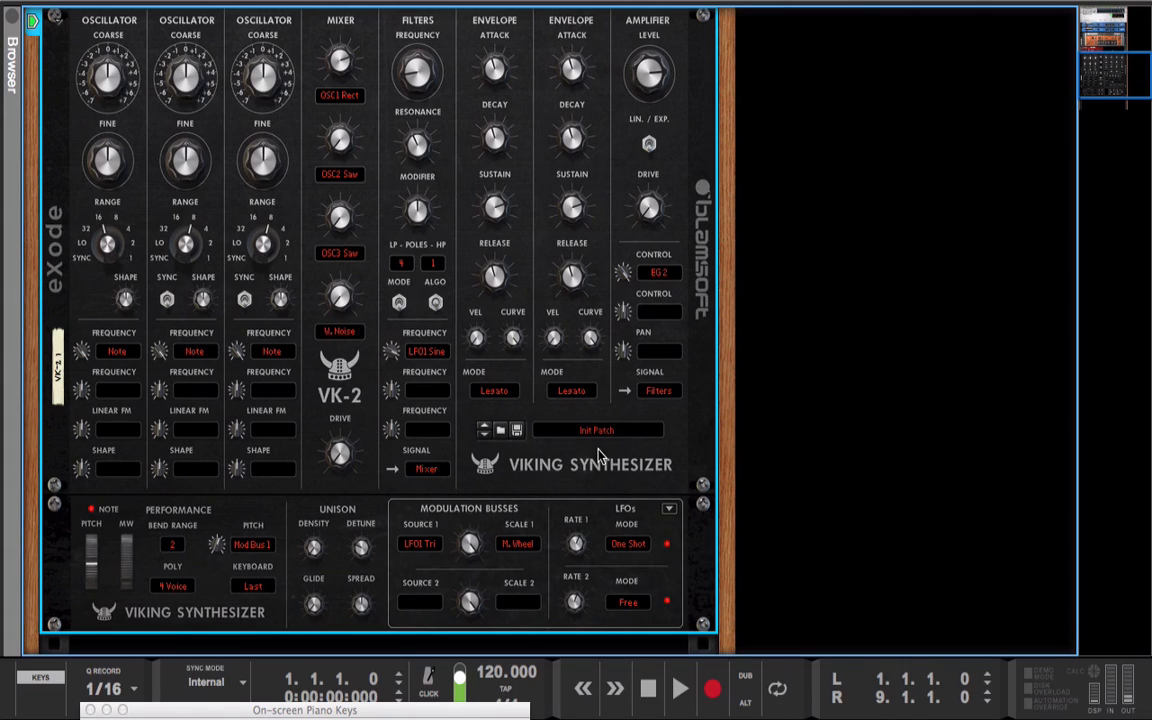
Lower the LFO 1 rate and raise both the mixer drive and the amplifier drive
mouse_move(575, 543)
mouse_move(575, 543)
mouse_down()
mouse_move(572, 500)
mouse_move(565, 557)
mouse_up()
drag(338, 458, 332, 403)
drag(648, 210, 637, 158)
Switch the first envelope's mode to Retrig and on to Loop AD, and raise the filter frequency to about 529 Hz
click(495, 391)
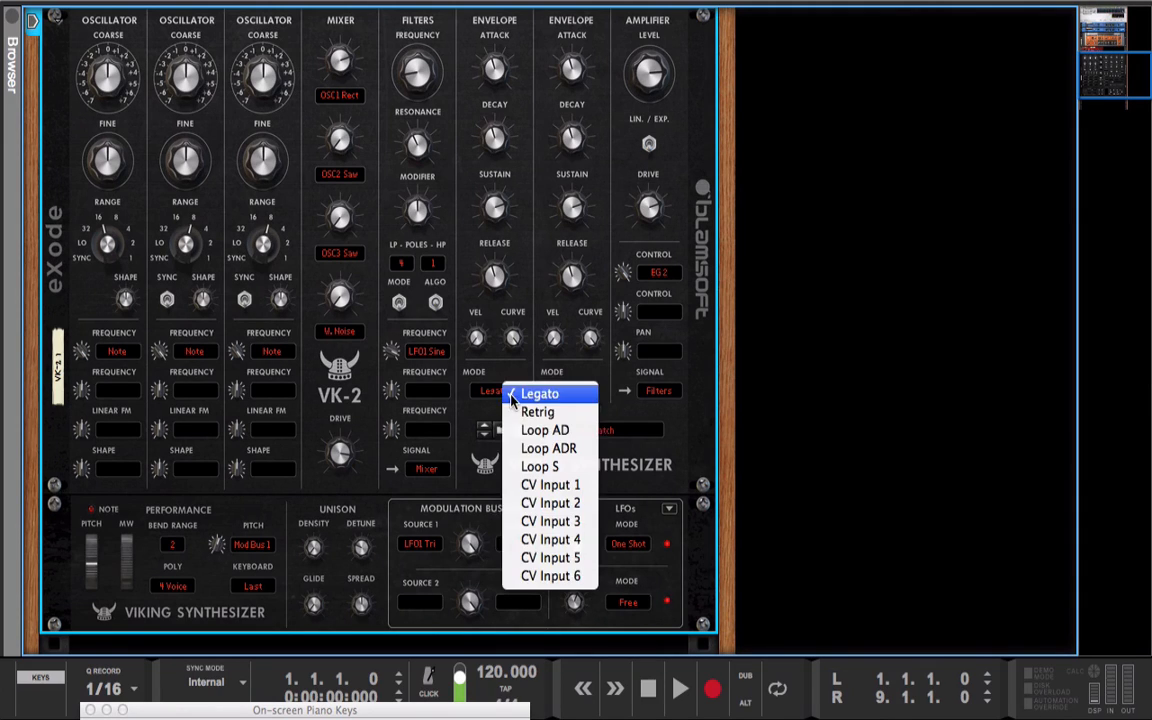
click(558, 404)
click(495, 391)
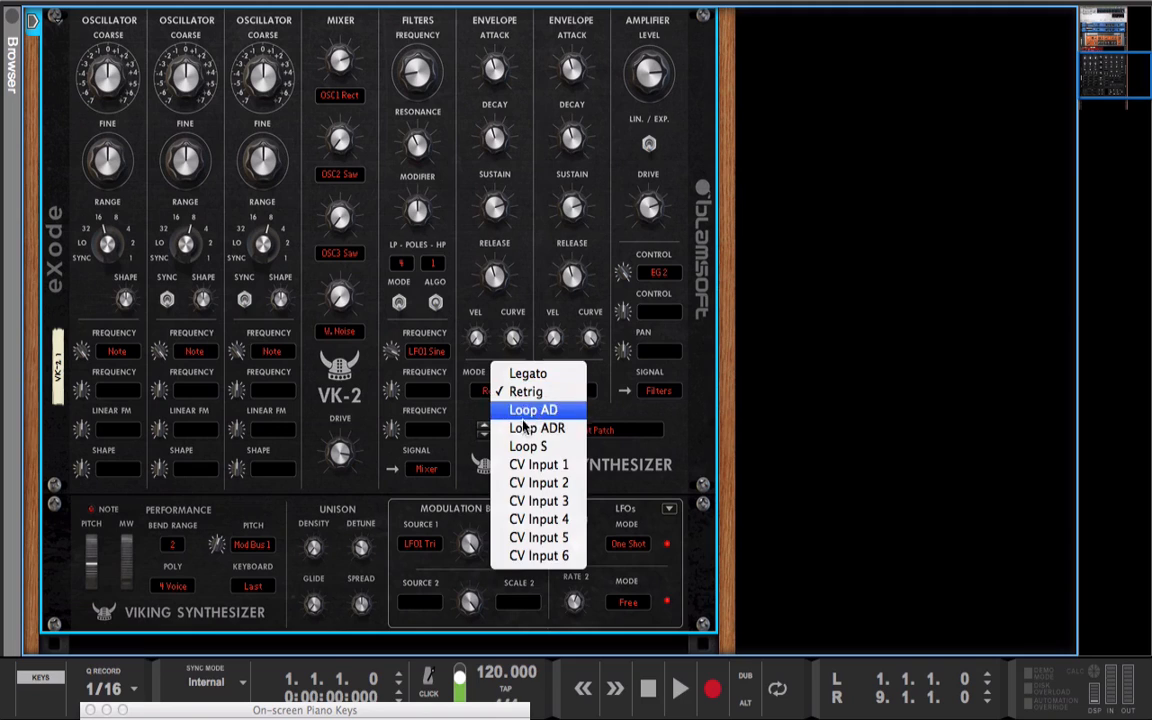
click(522, 409)
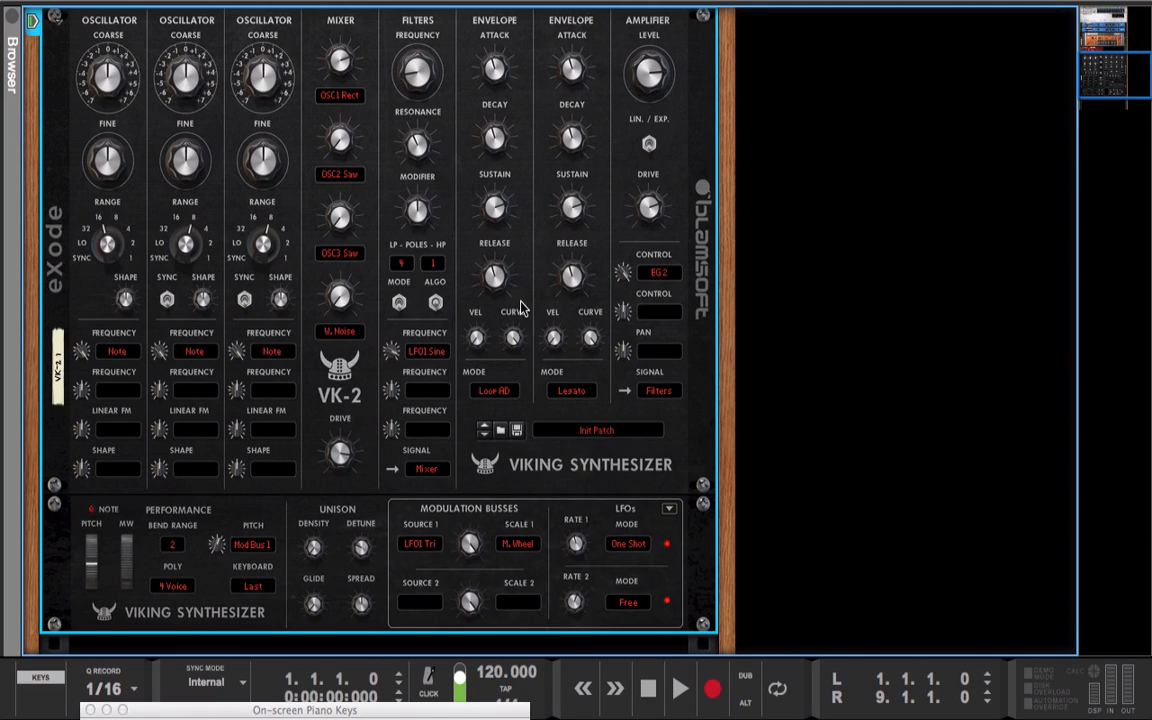
mouse_move(396, 62)
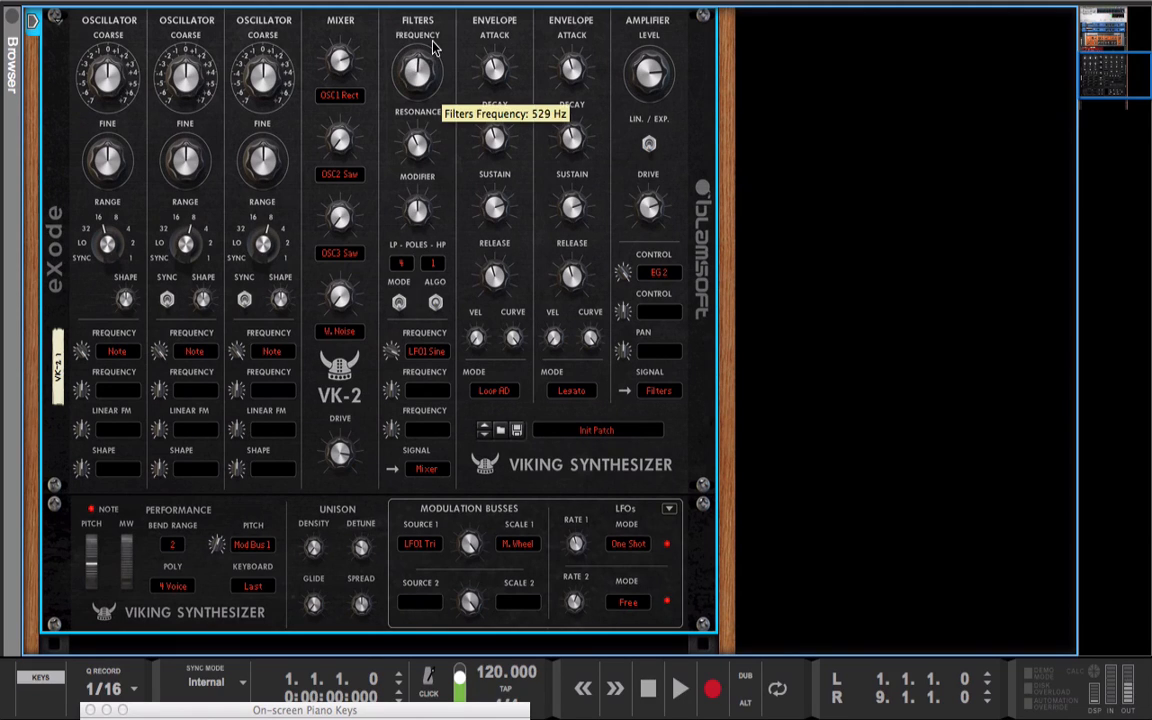
scroll(432, 48, down, 3)
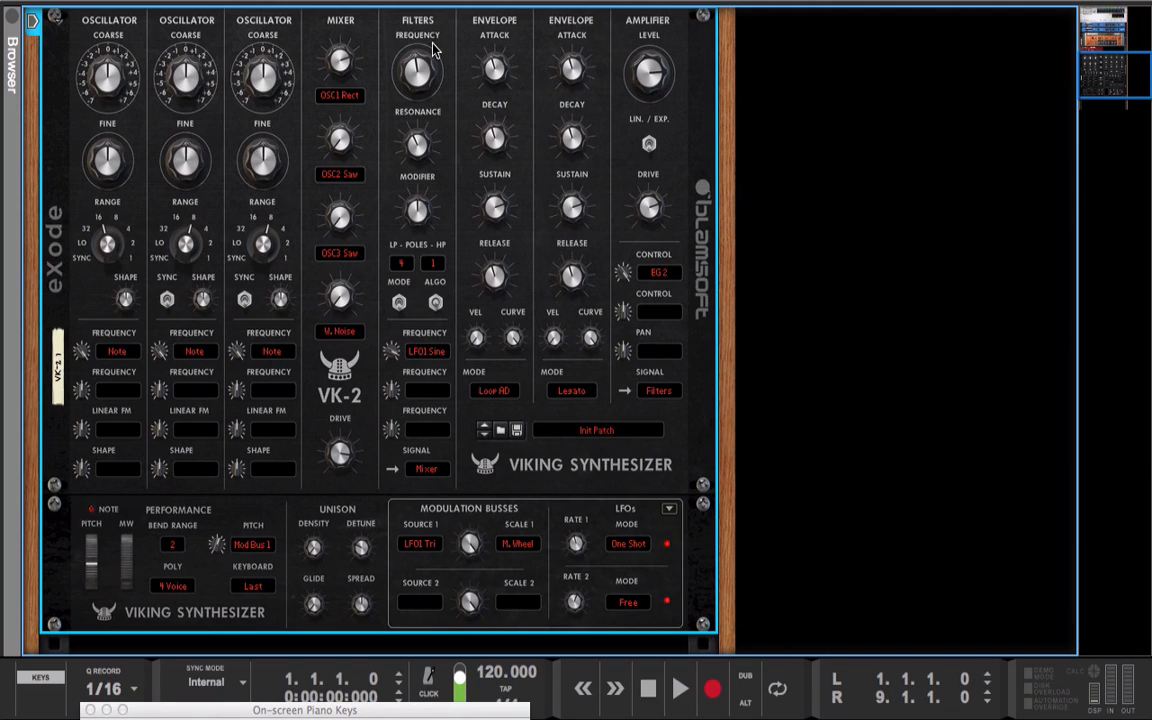
Set the first envelope's mode to Loop ADR and make Envelope 1 the modulation source of the filter frequency
click(520, 397)
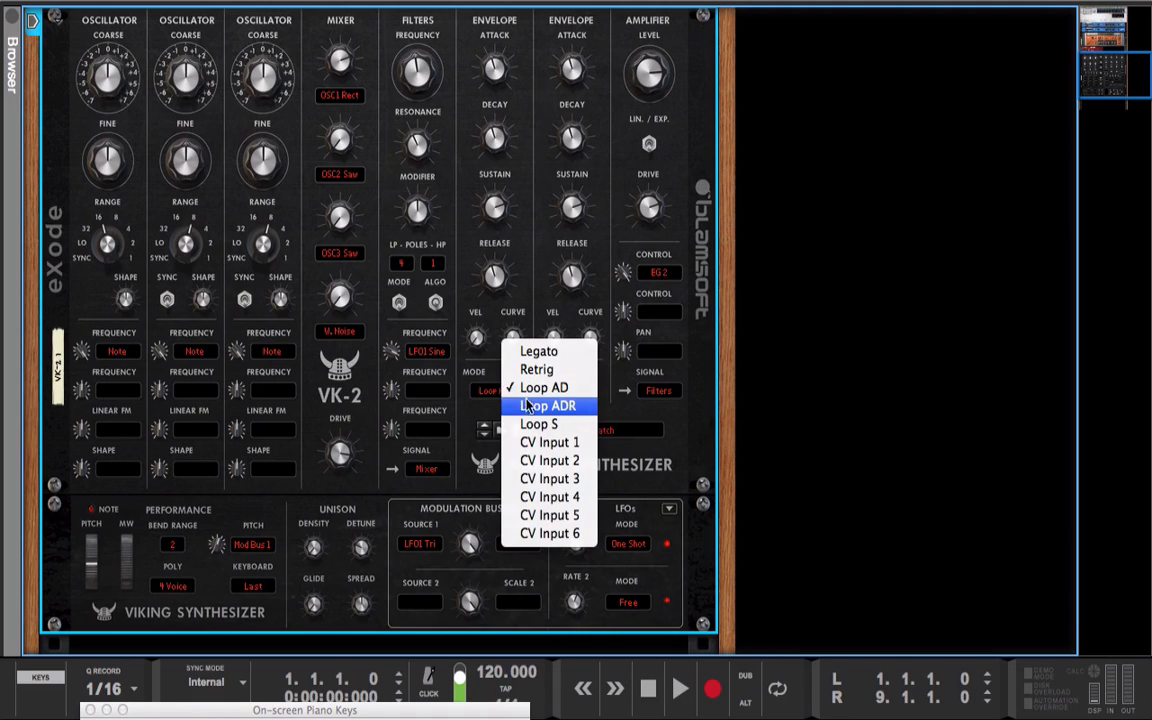
click(532, 406)
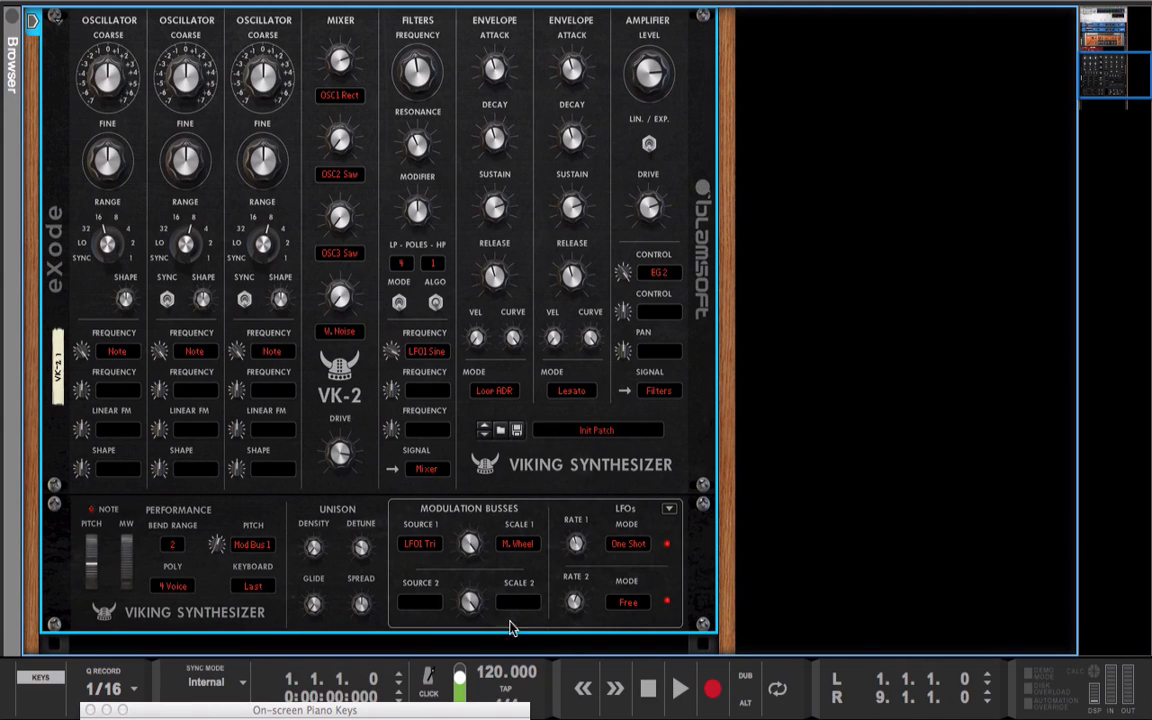
click(427, 351)
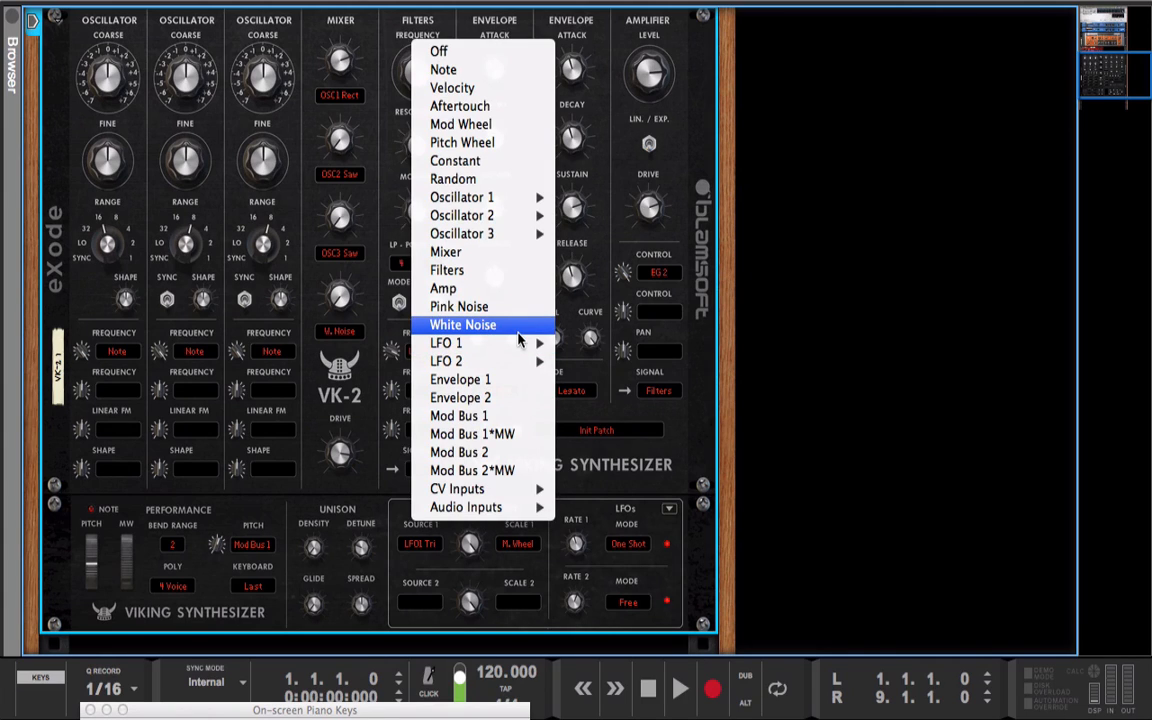
click(524, 381)
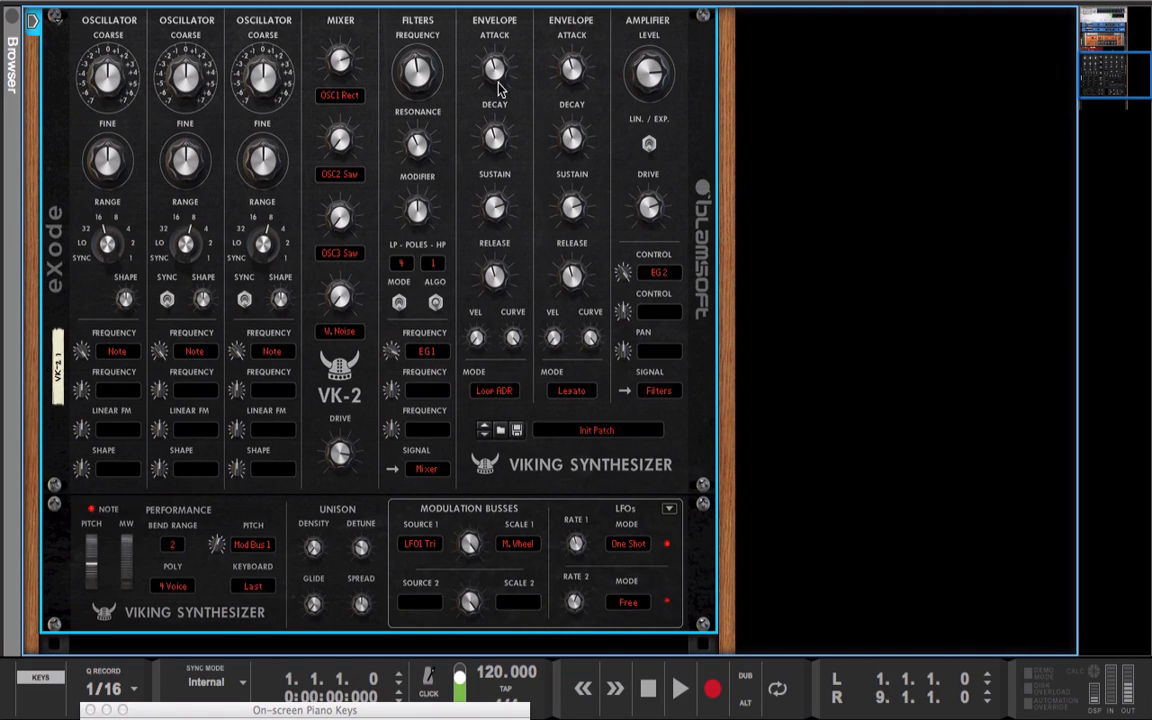
Adjust the first envelope's decay, sustain and curve
drag(493, 150, 493, 158)
drag(494, 207, 465, 152)
mouse_move(510, 340)
mouse_down()
mouse_move(510, 380)
mouse_move(509, 322)
mouse_up()
Reset the VK-2 device to its initial patch settings
mouse_move(497, 82)
right_click(386, 244)
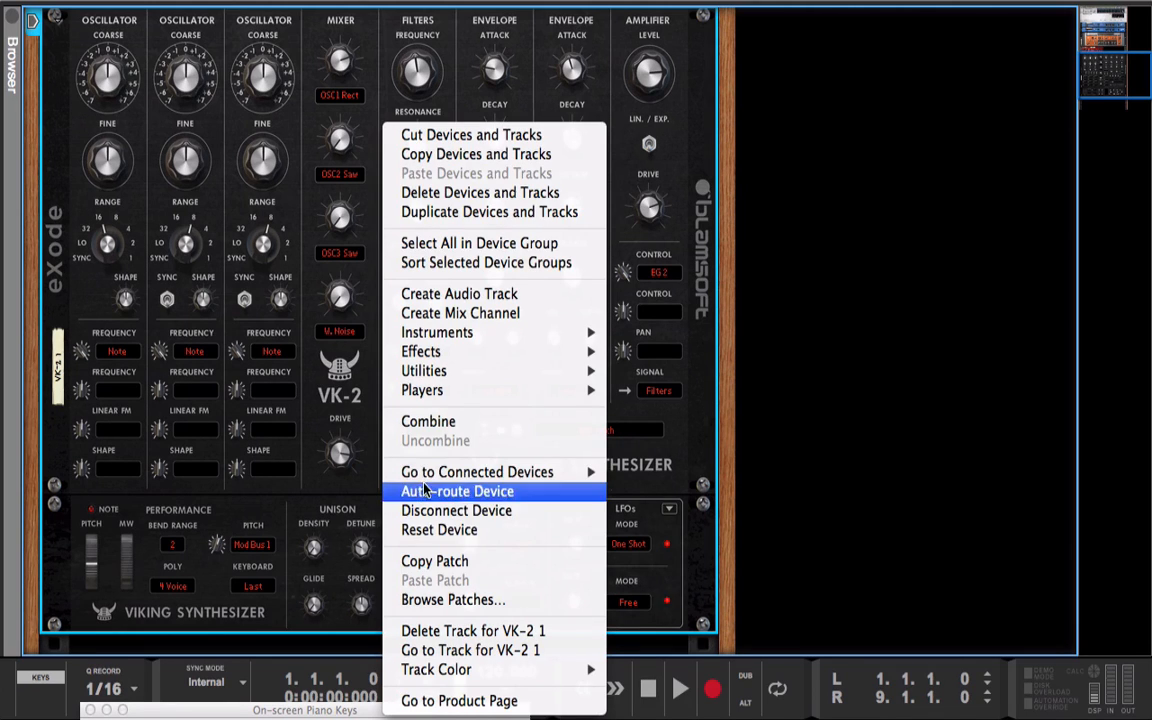
click(430, 529)
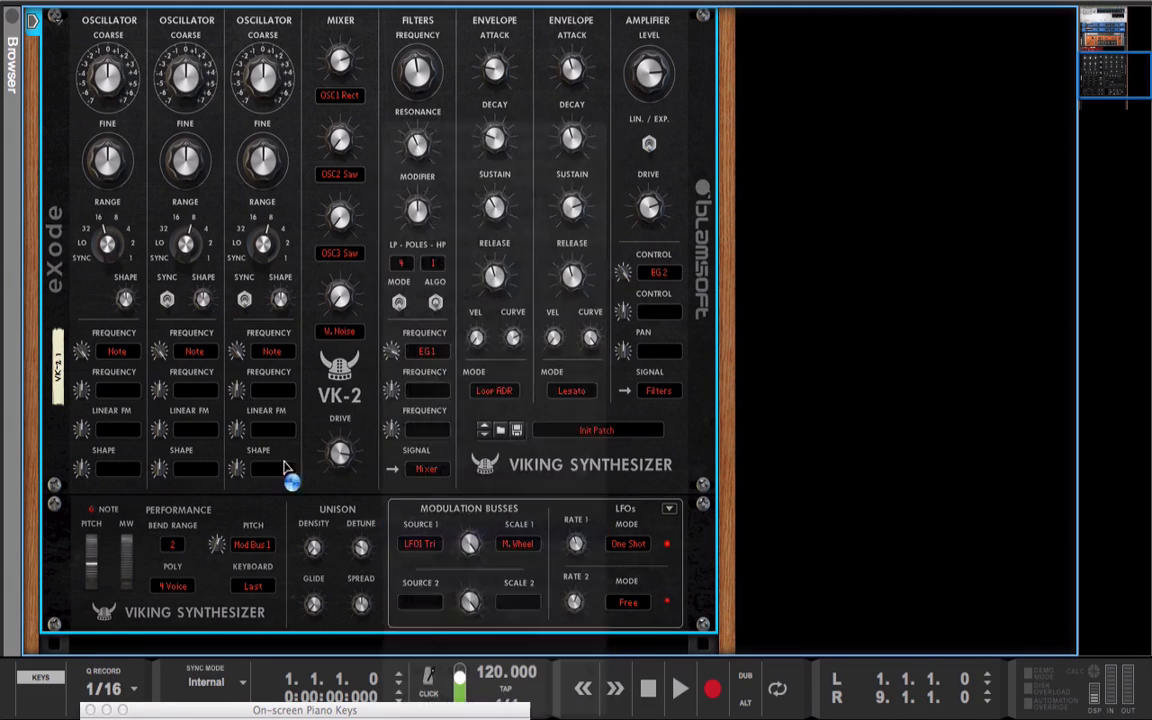
Make Oscillator 3's sine wave the linear FM source of Oscillator 1 and adjust the FM amount
click(104, 431)
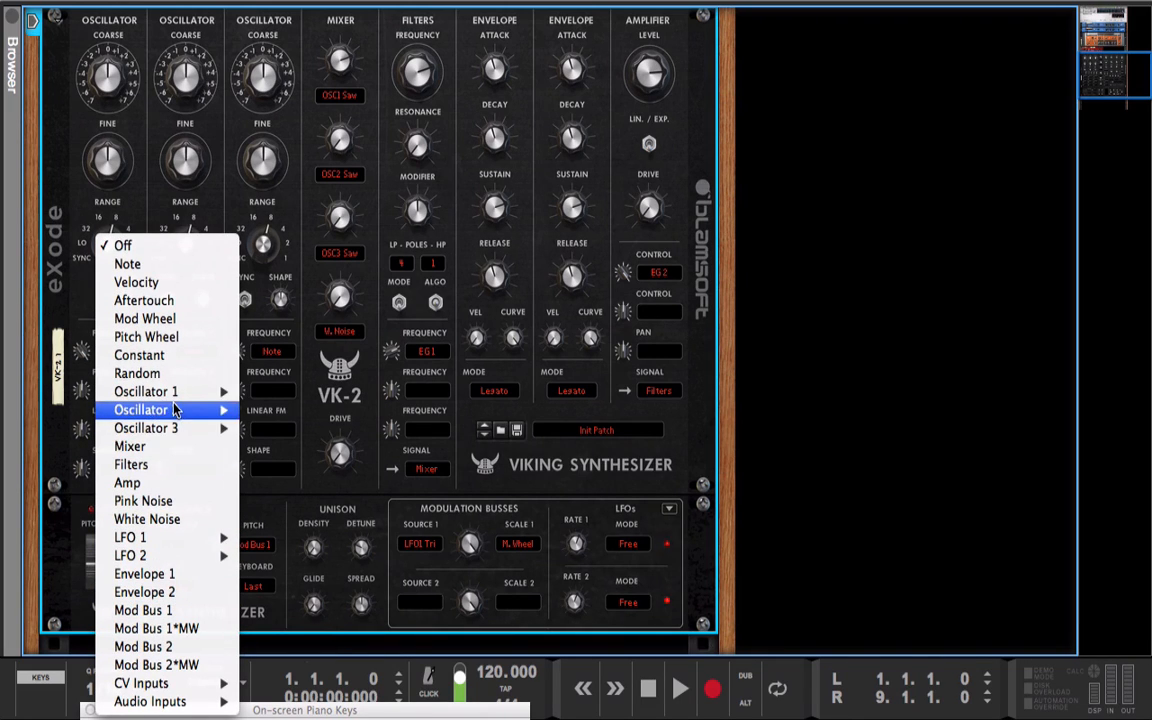
mouse_move(226, 413)
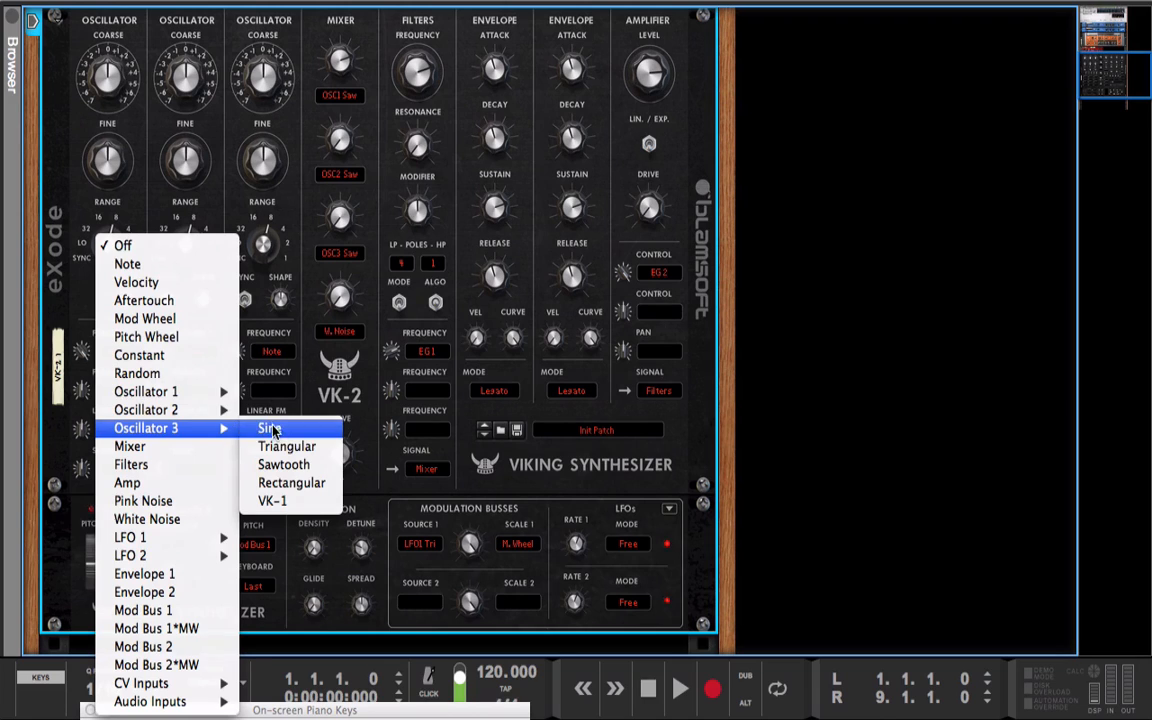
click(268, 428)
mouse_move(80, 426)
mouse_down()
mouse_move(78, 380)
mouse_move(80, 430)
mouse_up()
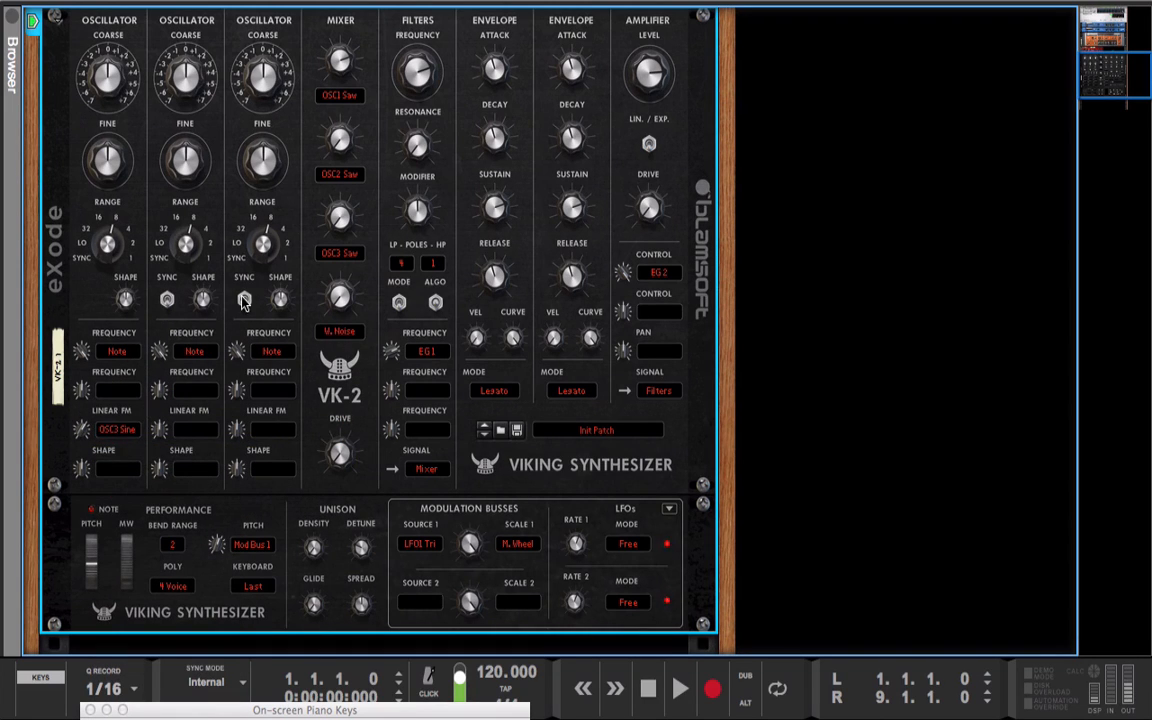
Set the mixer's first channel source to Oscillator 1's VK-1 waveform
click(322, 93)
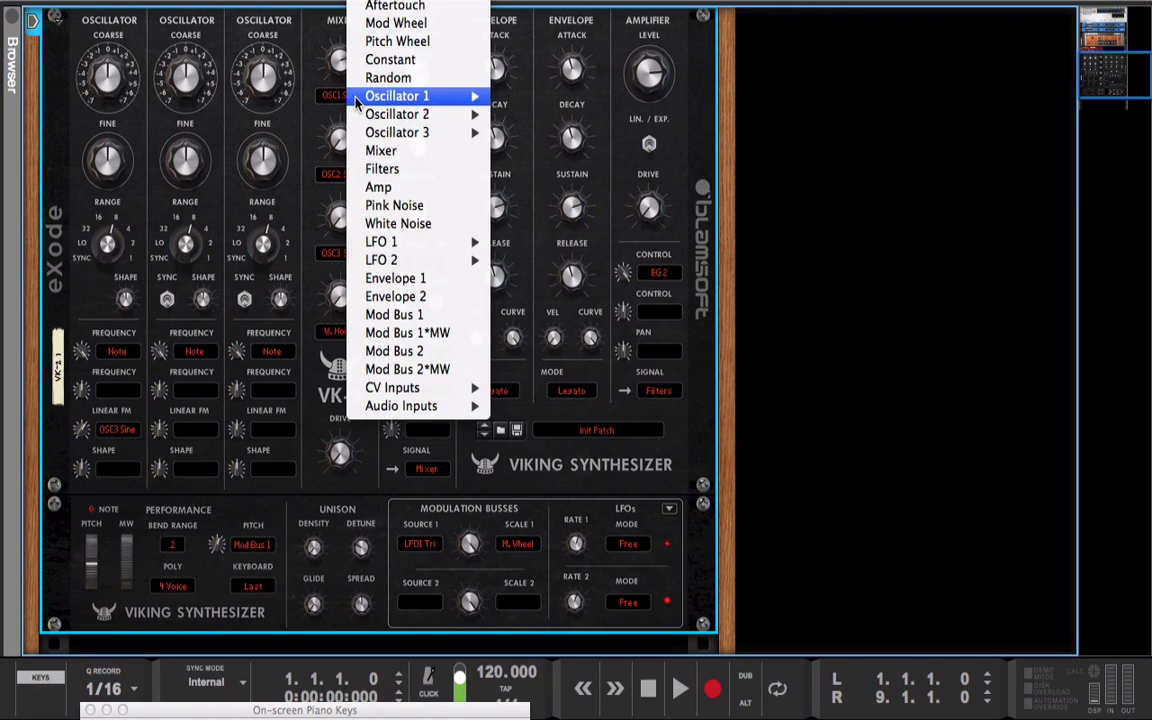
mouse_move(404, 100)
click(532, 170)
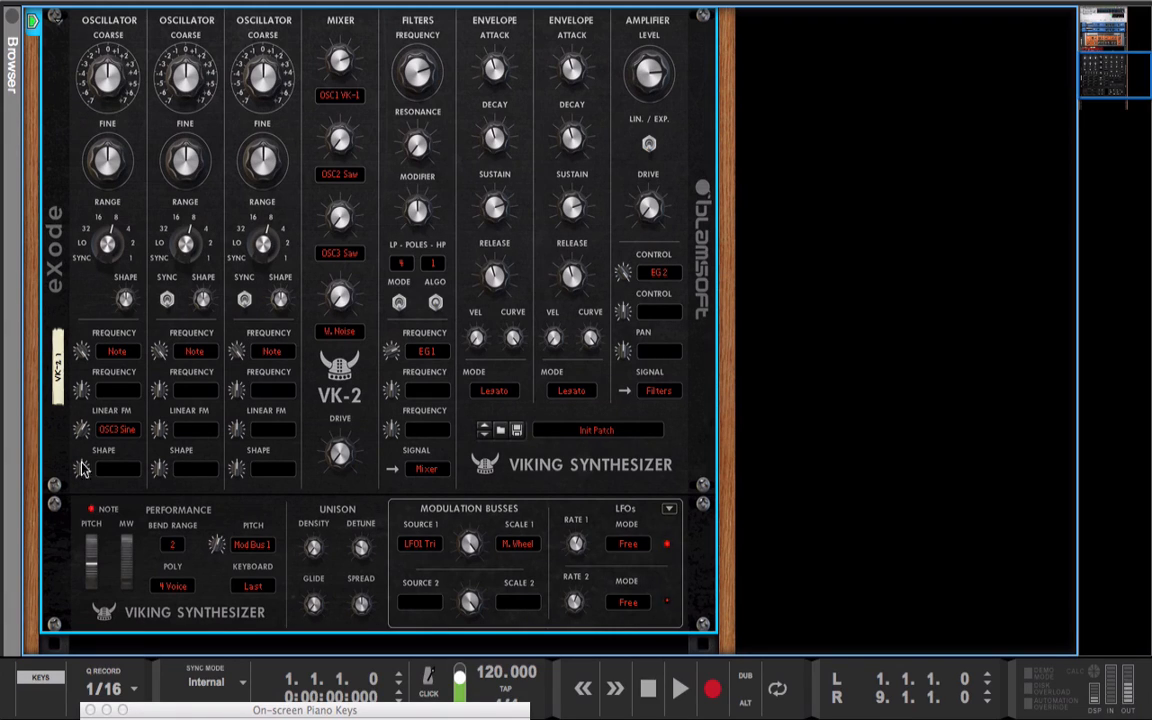
Vary Oscillator 1's linear FM amount and its waveform shape
mouse_move(79, 430)
mouse_down()
mouse_move(70, 400)
mouse_move(75, 447)
mouse_up()
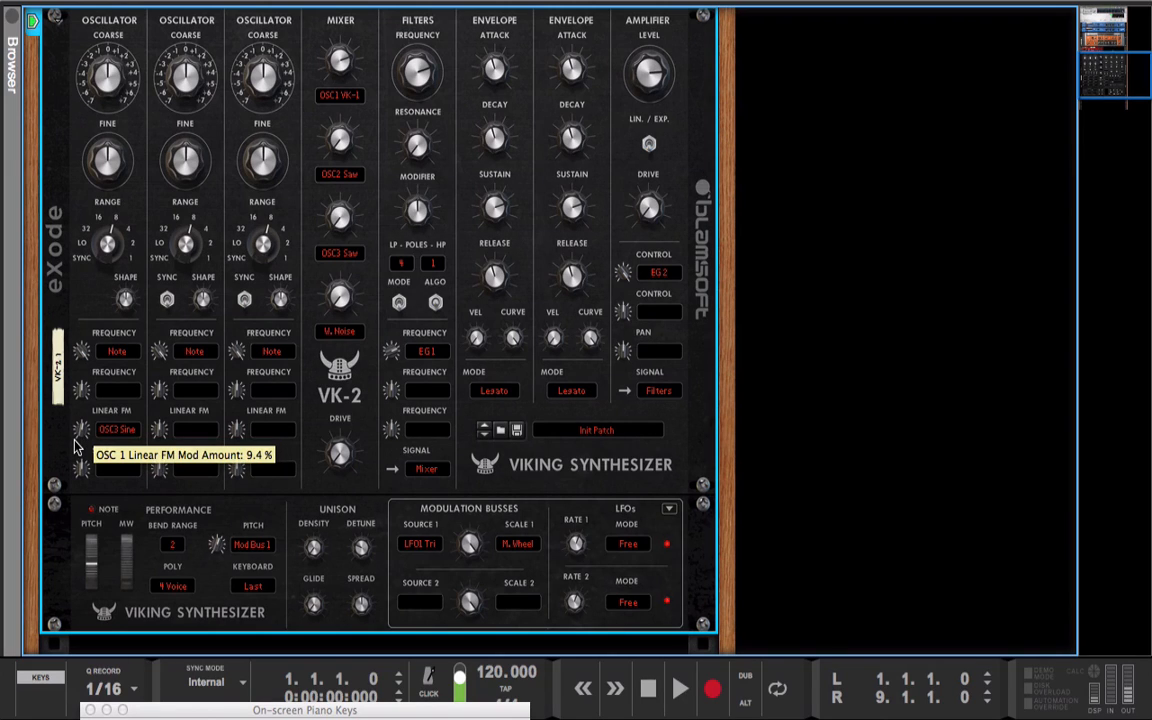
drag(73, 448, 62, 392)
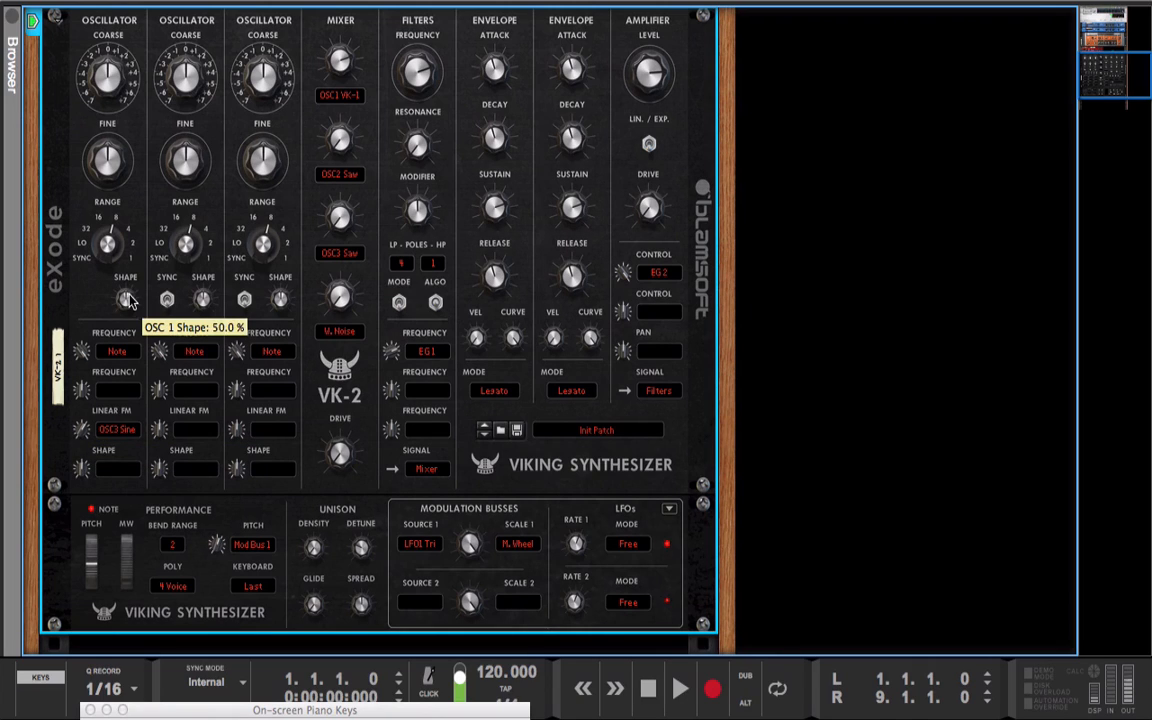
drag(128, 300, 126, 320)
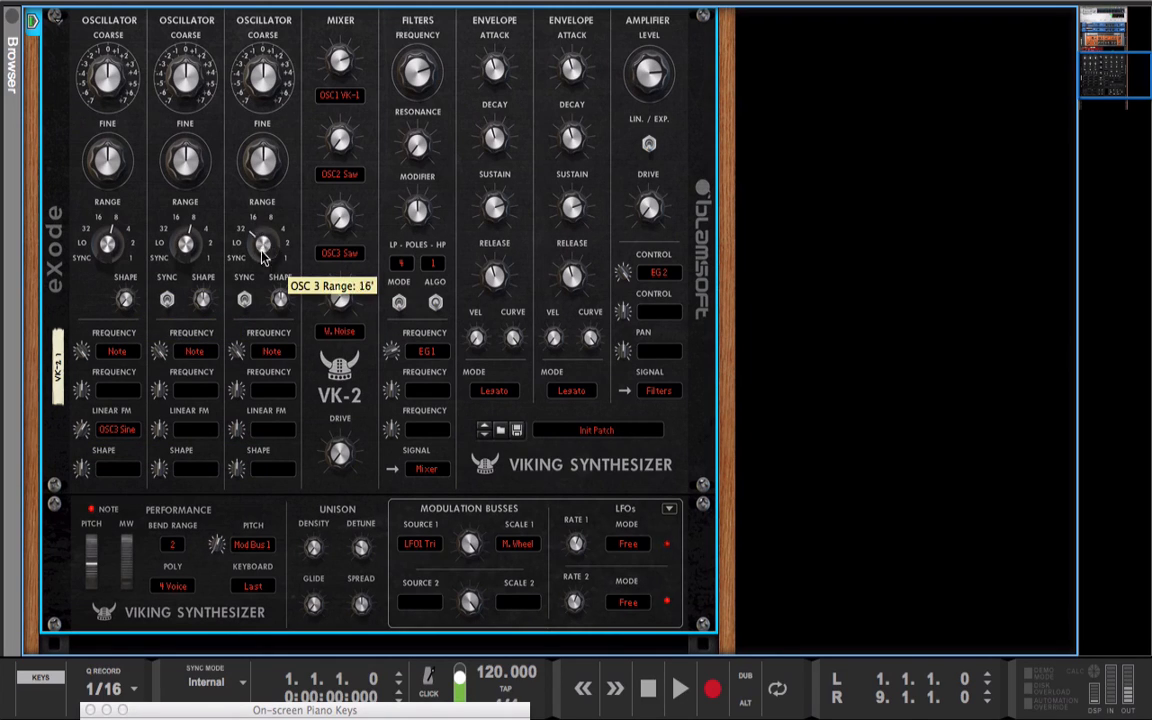
Try Oscillator 3's range at Sync and LO, raise Oscillator 1's linear FM amount, and return the range to Sync
drag(260, 240, 253, 238)
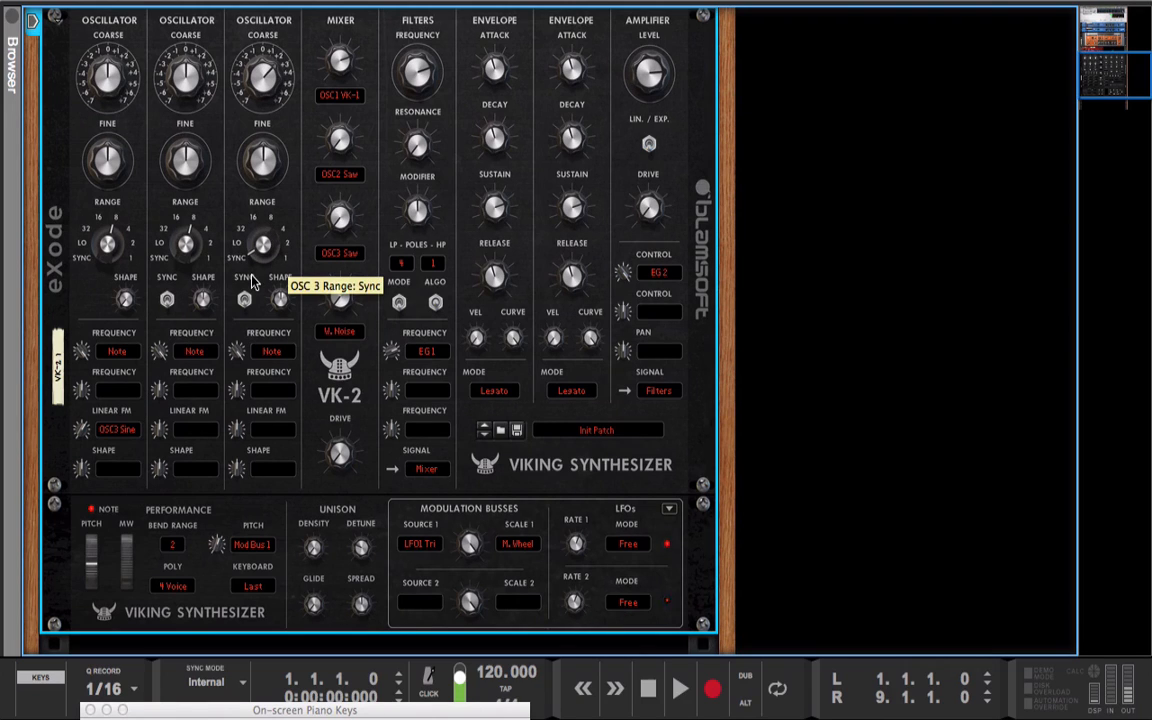
drag(252, 283, 212, 238)
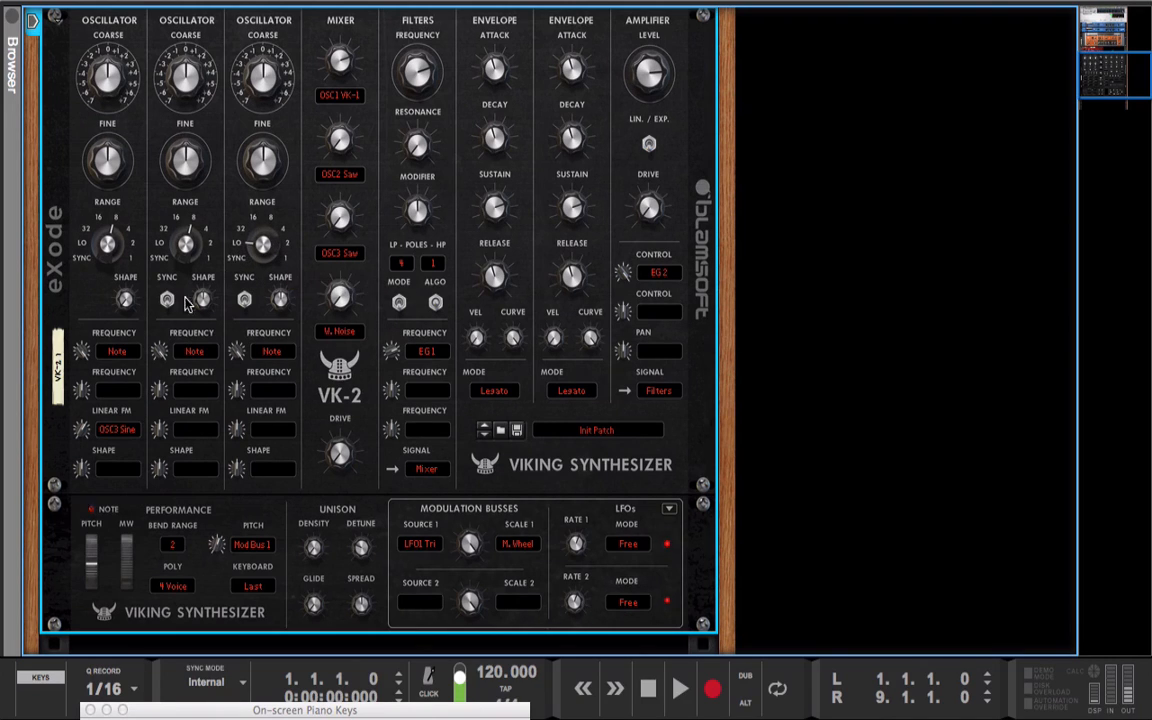
drag(84, 437, 66, 350)
drag(257, 255, 268, 293)
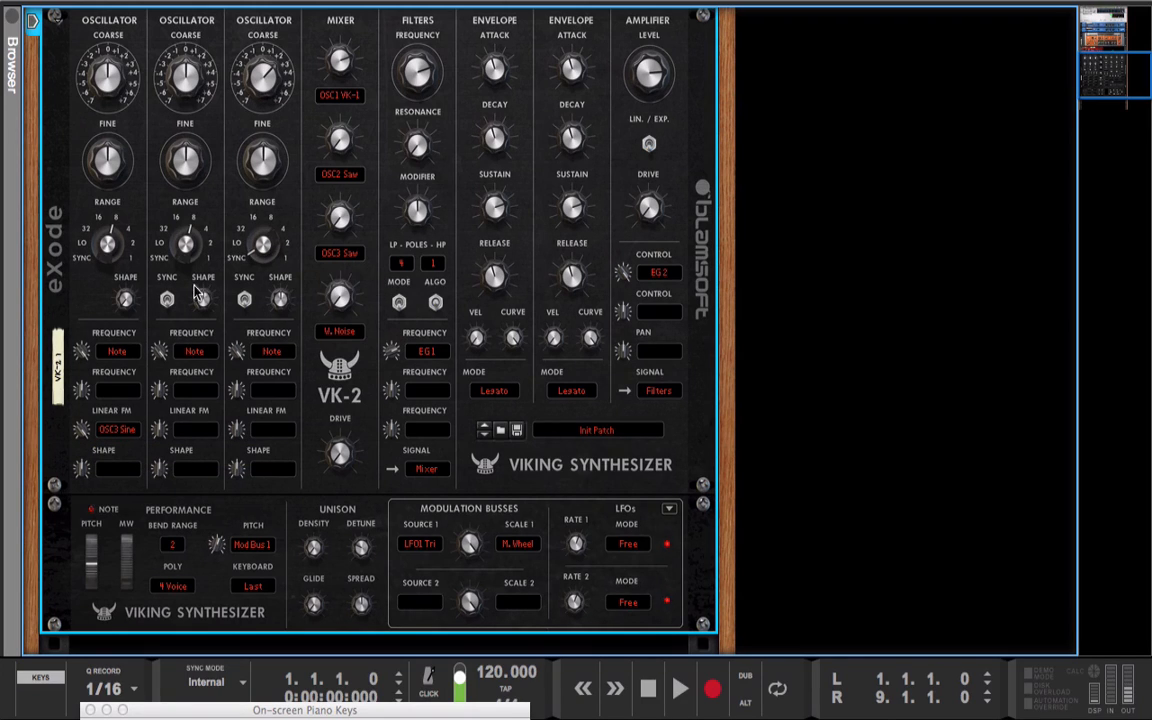
Switch on oscillator sync for Oscillator 3, change its sync time, and adjust Oscillator 1's shape
click(246, 301)
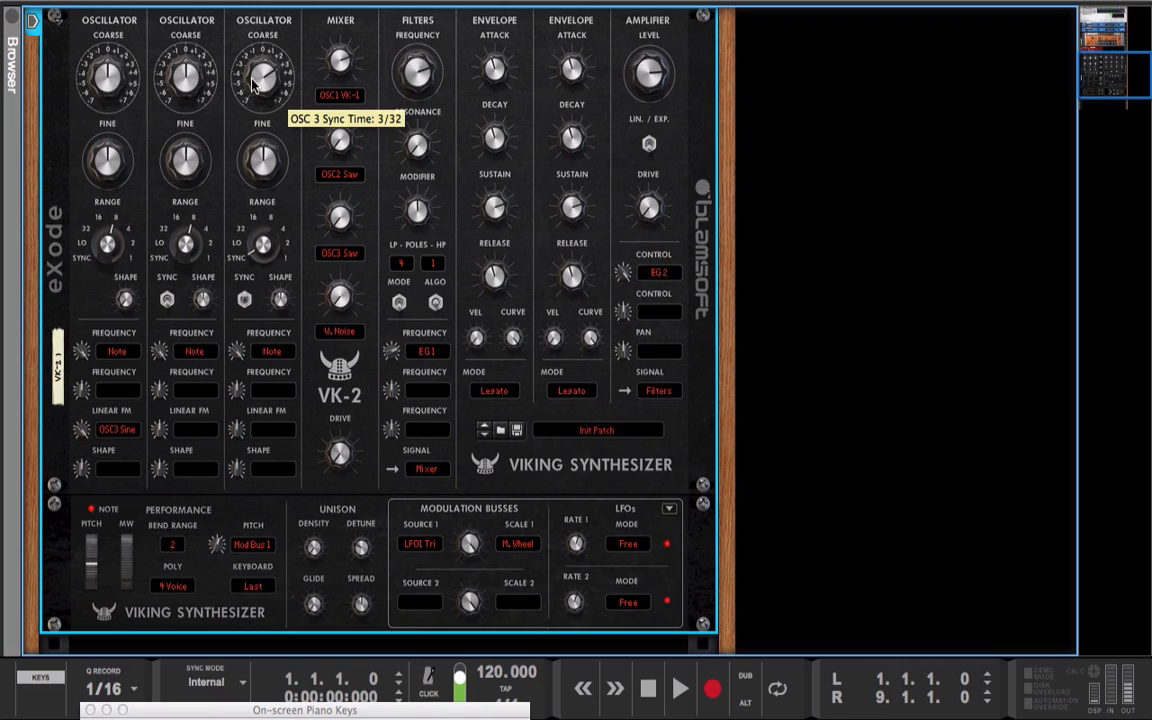
drag(256, 80, 265, 91)
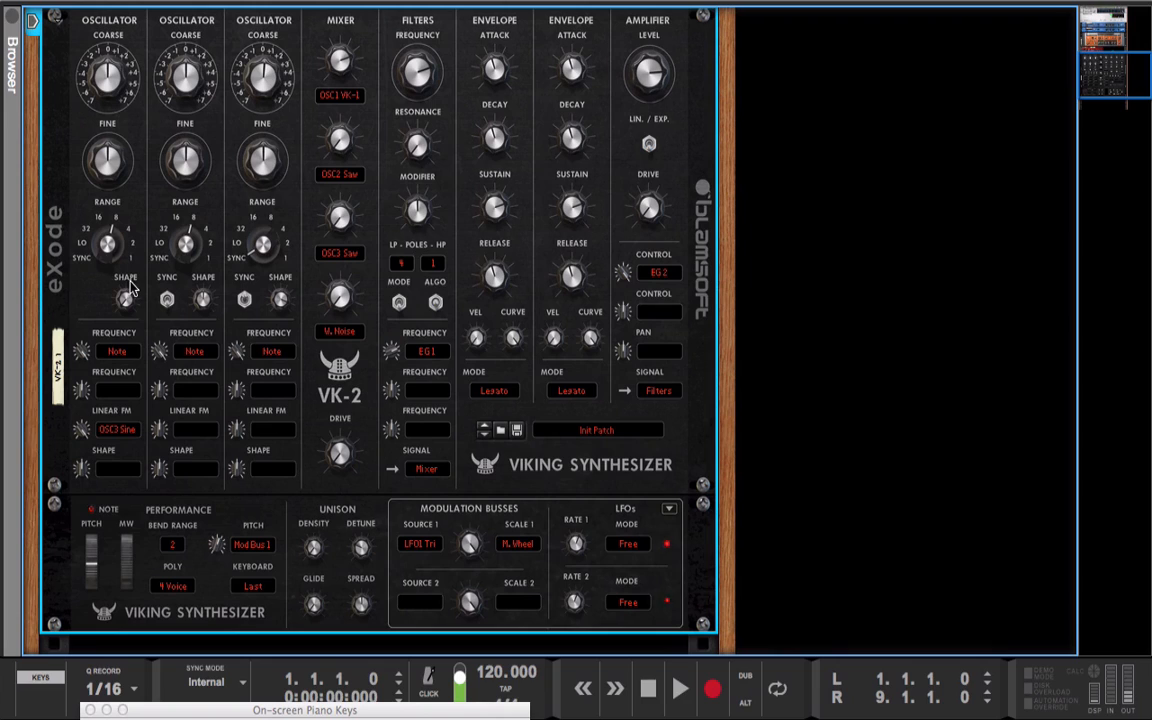
drag(118, 294, 146, 257)
Set the mixer's fourth channel source to Oscillator 2's triangular wave and adjust the mixer channel levels
click(432, 471)
click(434, 470)
click(341, 332)
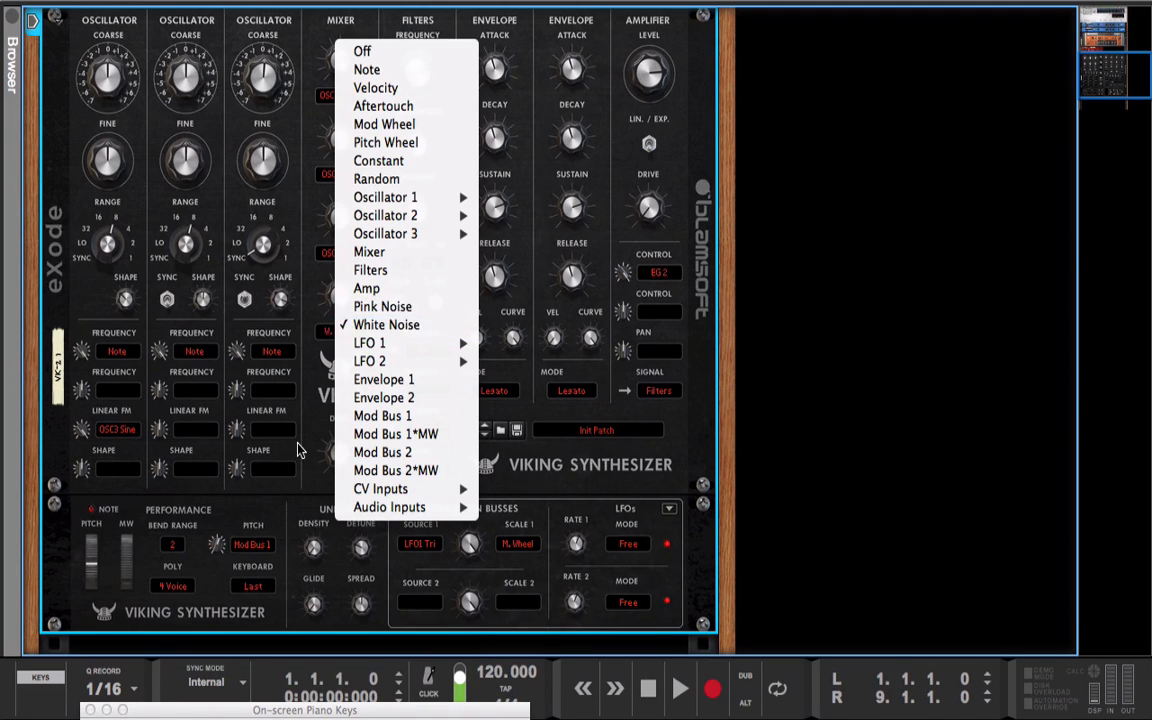
click(272, 405)
click(340, 331)
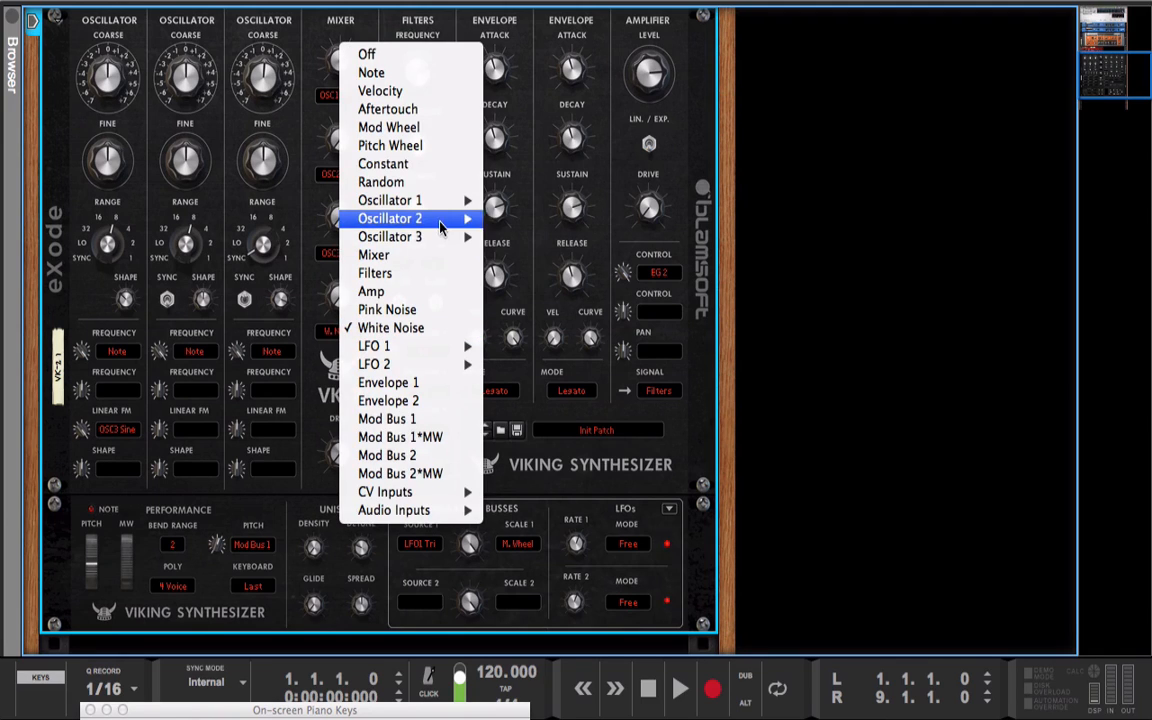
mouse_move(398, 218)
click(541, 238)
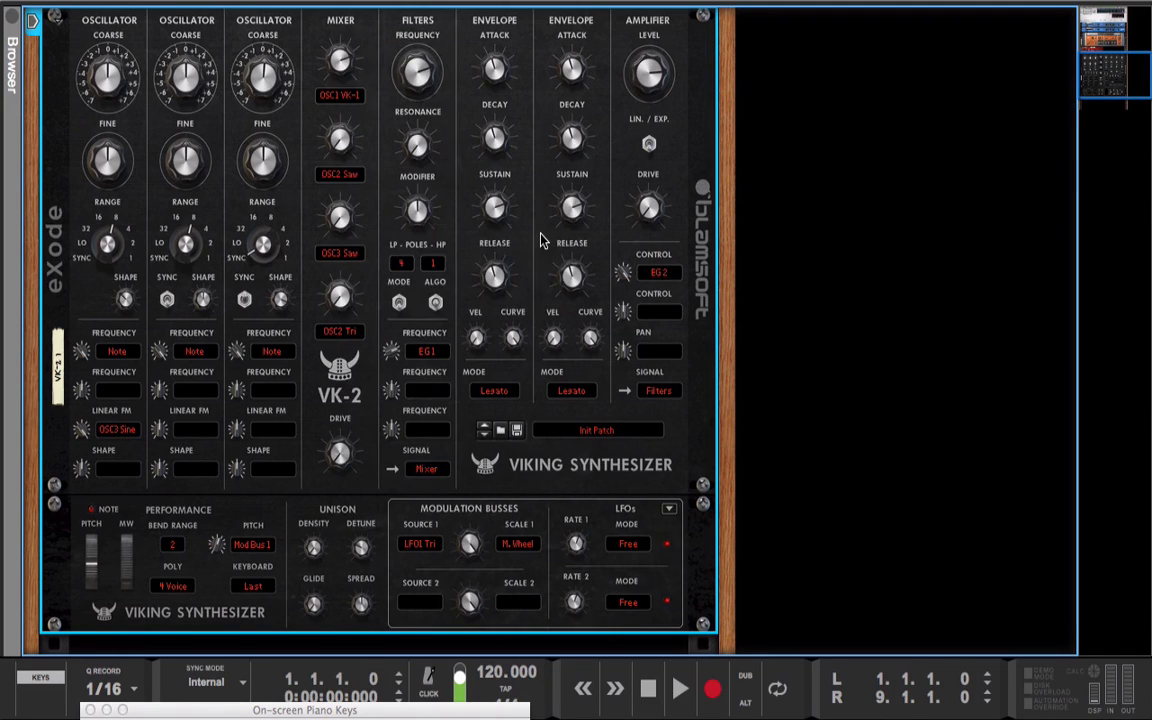
drag(338, 300, 349, 259)
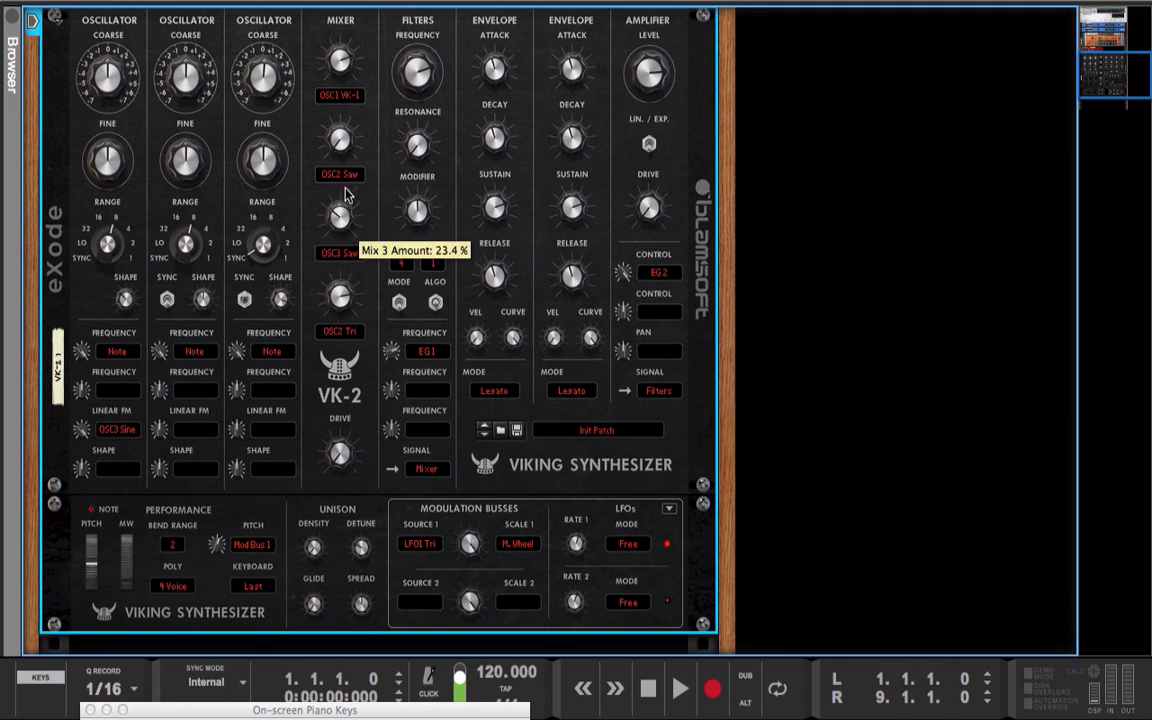
drag(318, 205, 348, 97)
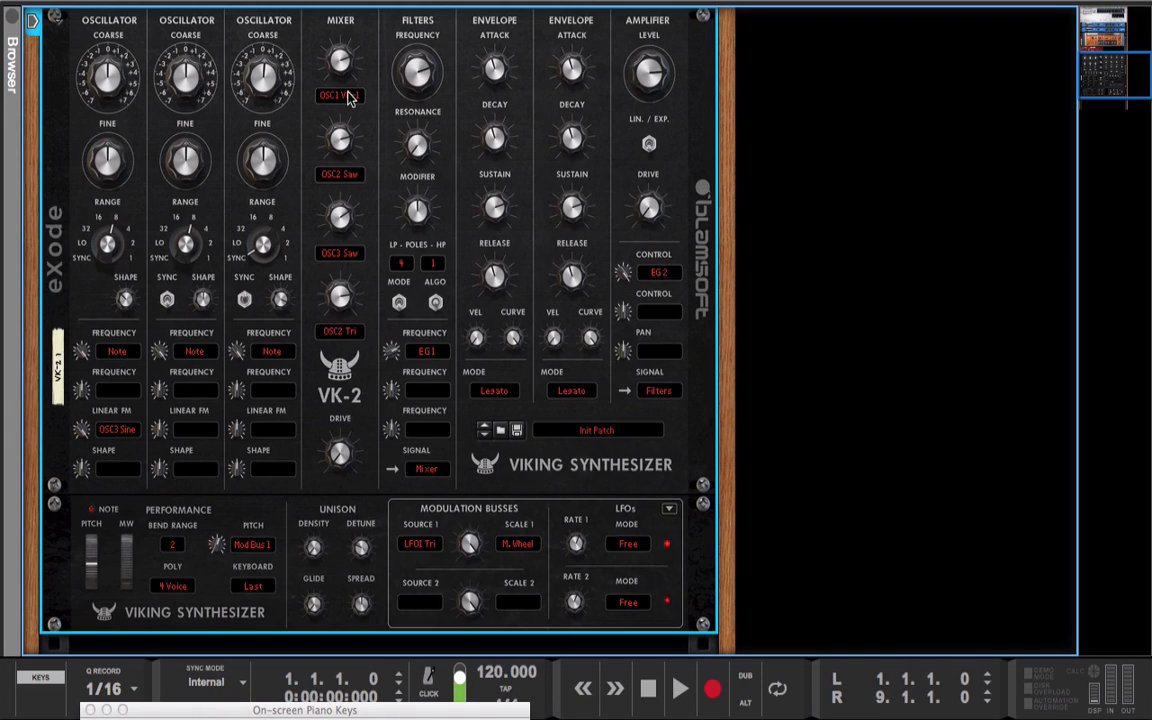
Set Modulation Bus 1's source to Oscillator 1's sine wave and its scale to Oscillator 3's triangular wave
click(420, 544)
mouse_move(492, 398)
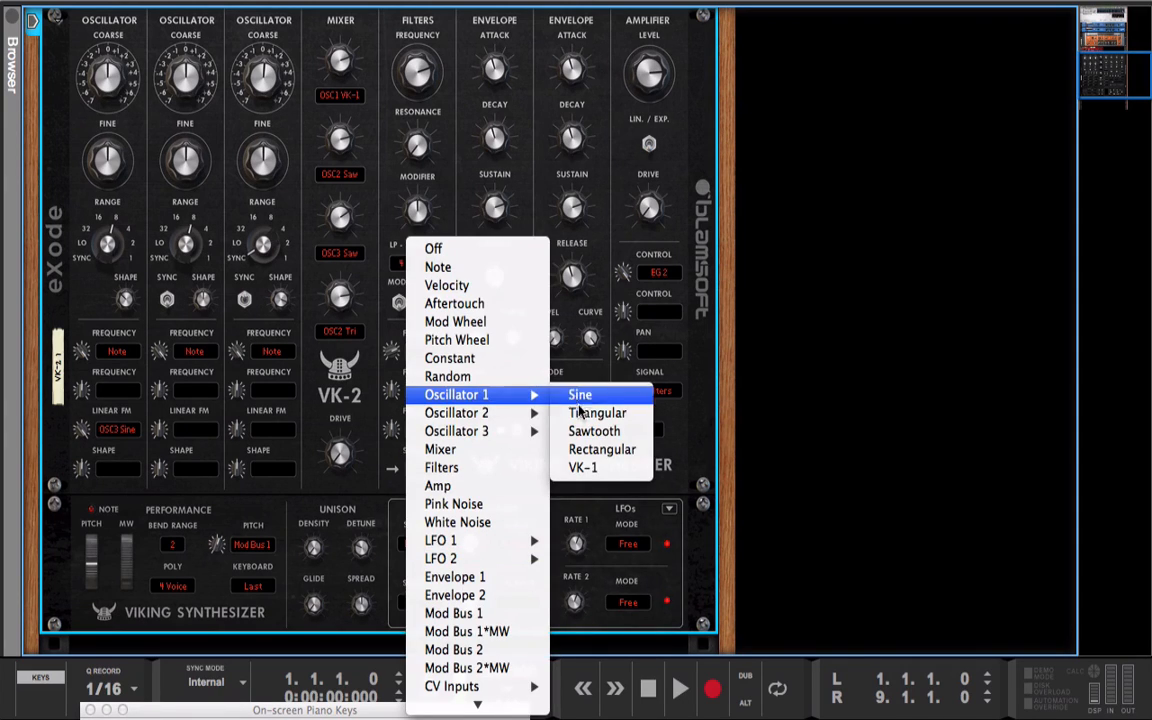
click(570, 397)
click(519, 543)
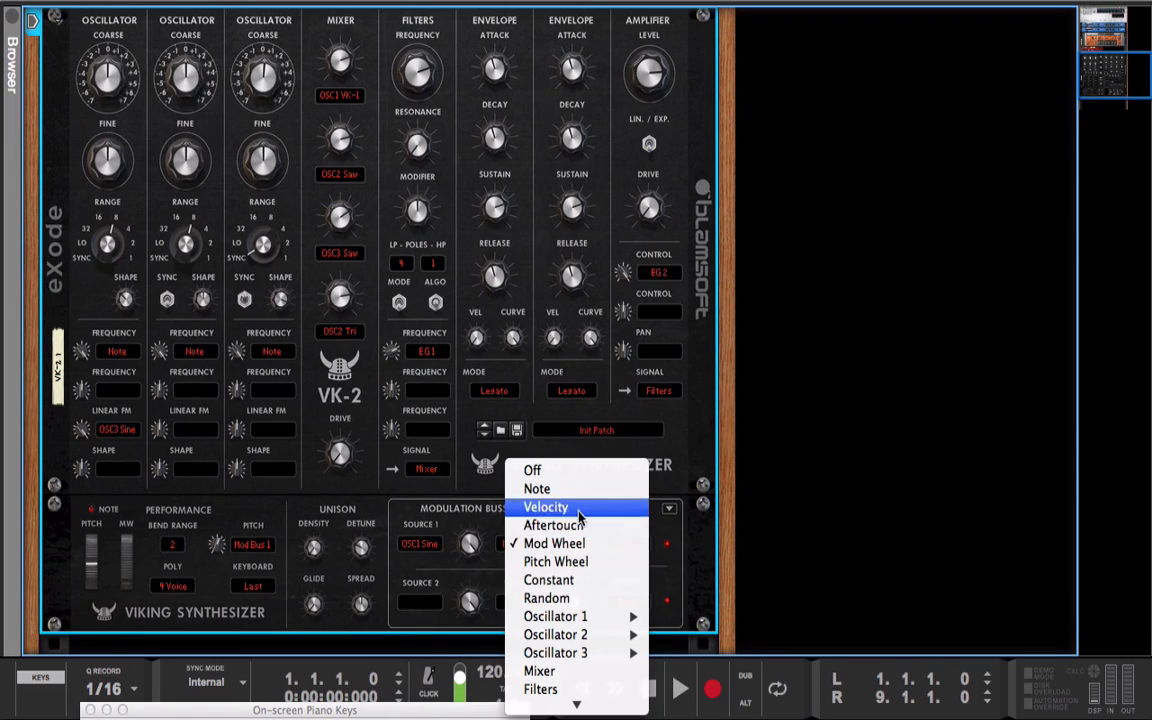
mouse_move(560, 616)
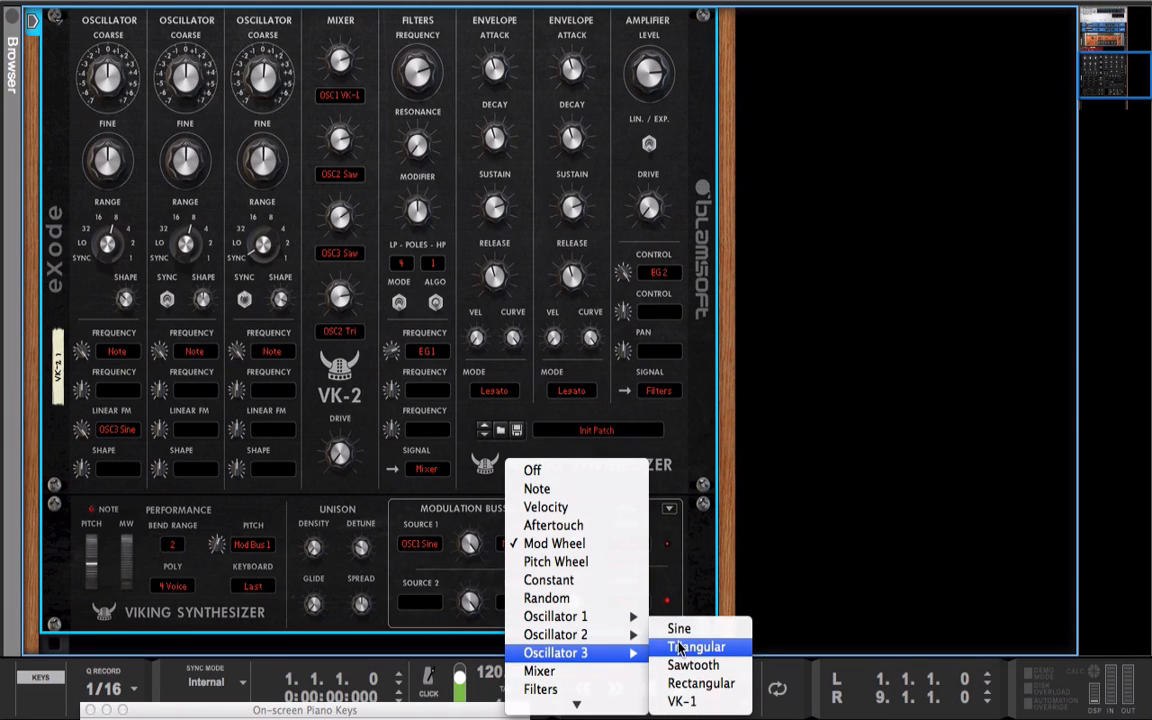
click(679, 648)
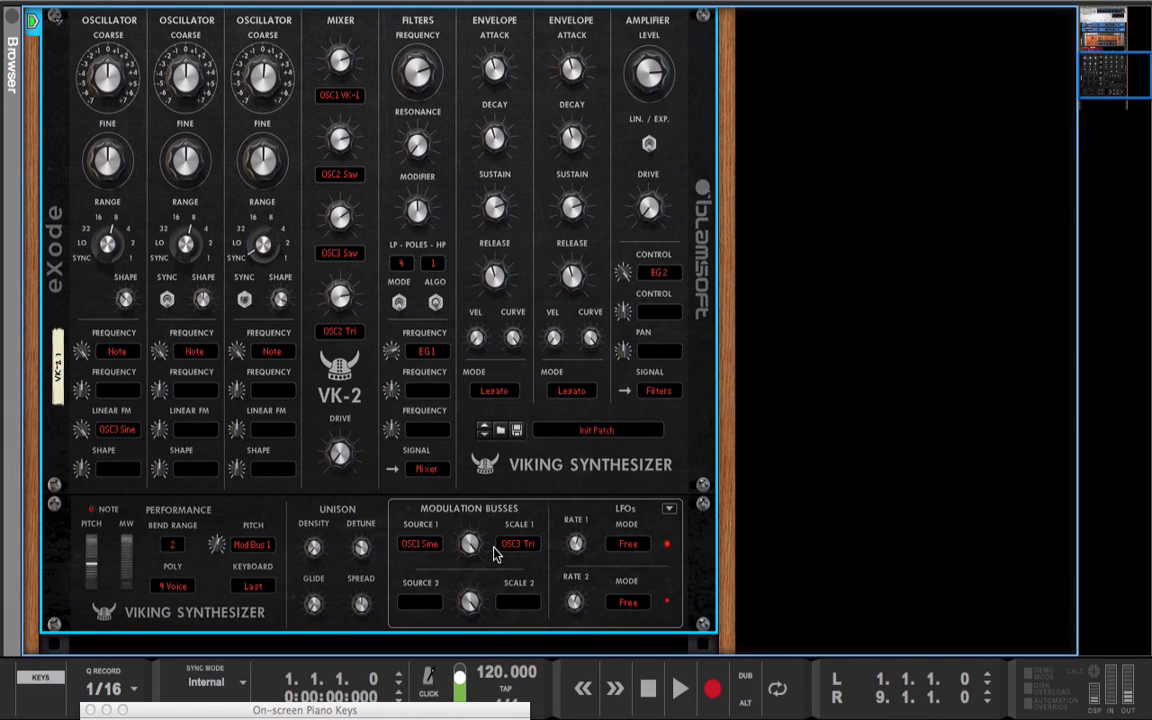
Feed Mod Bus 1 into the mixer's first channel and adjust that bus's scale amount
click(340, 95)
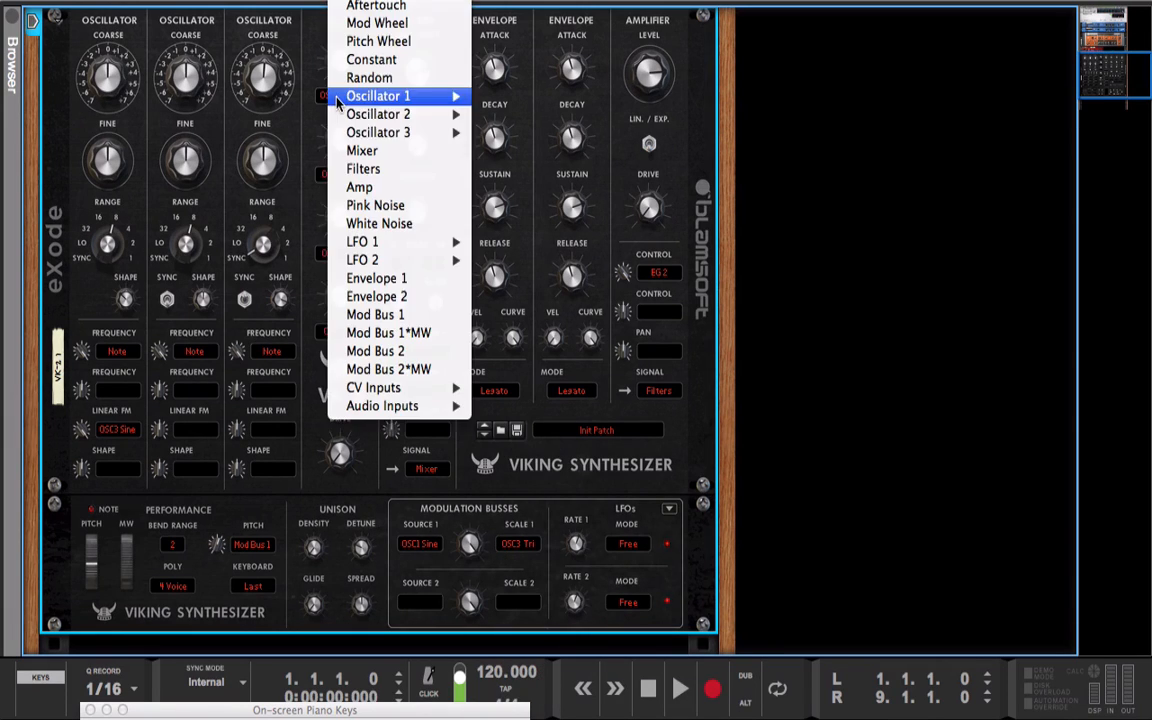
click(400, 315)
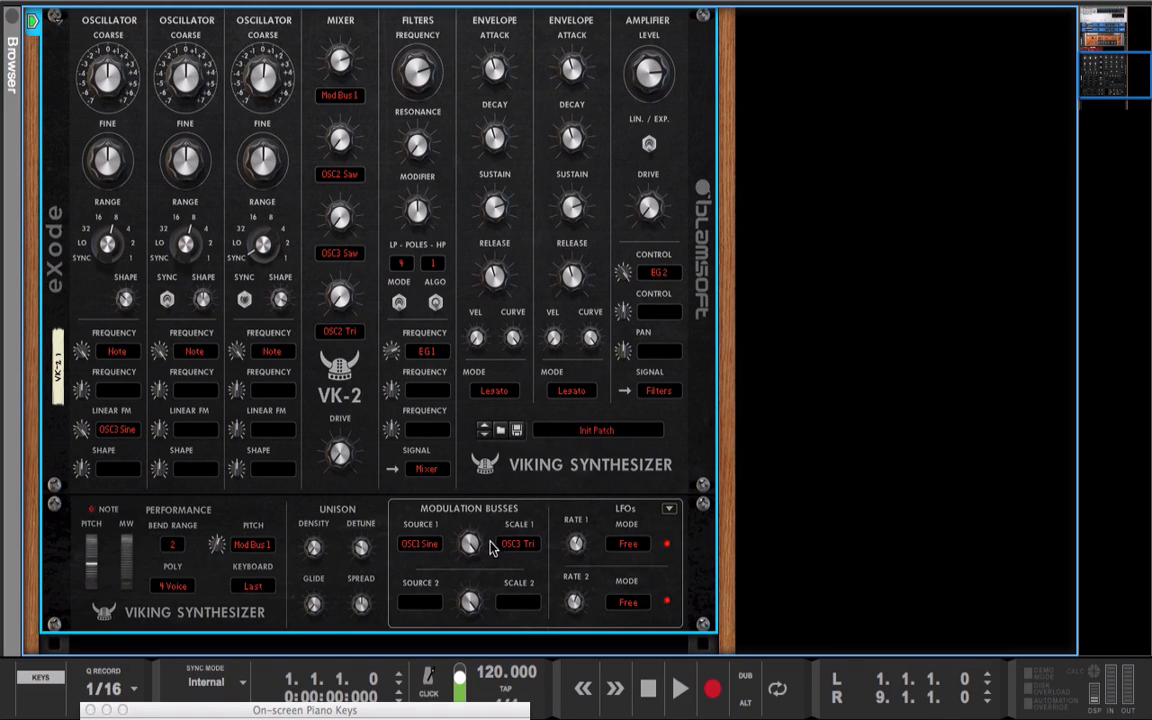
drag(463, 558, 462, 560)
Change Modulation Bus 1's scale source to Oscillator 3's sine wave, then adjust Oscillator 3's range and the bus's scale amount
click(523, 549)
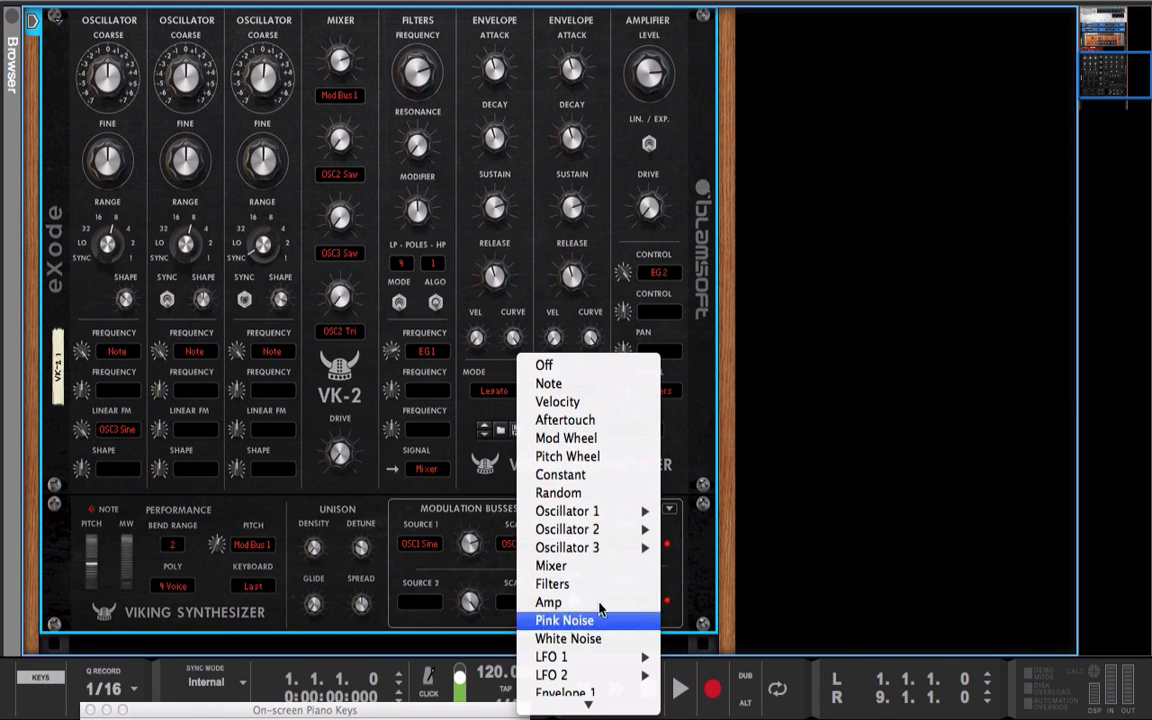
mouse_move(620, 547)
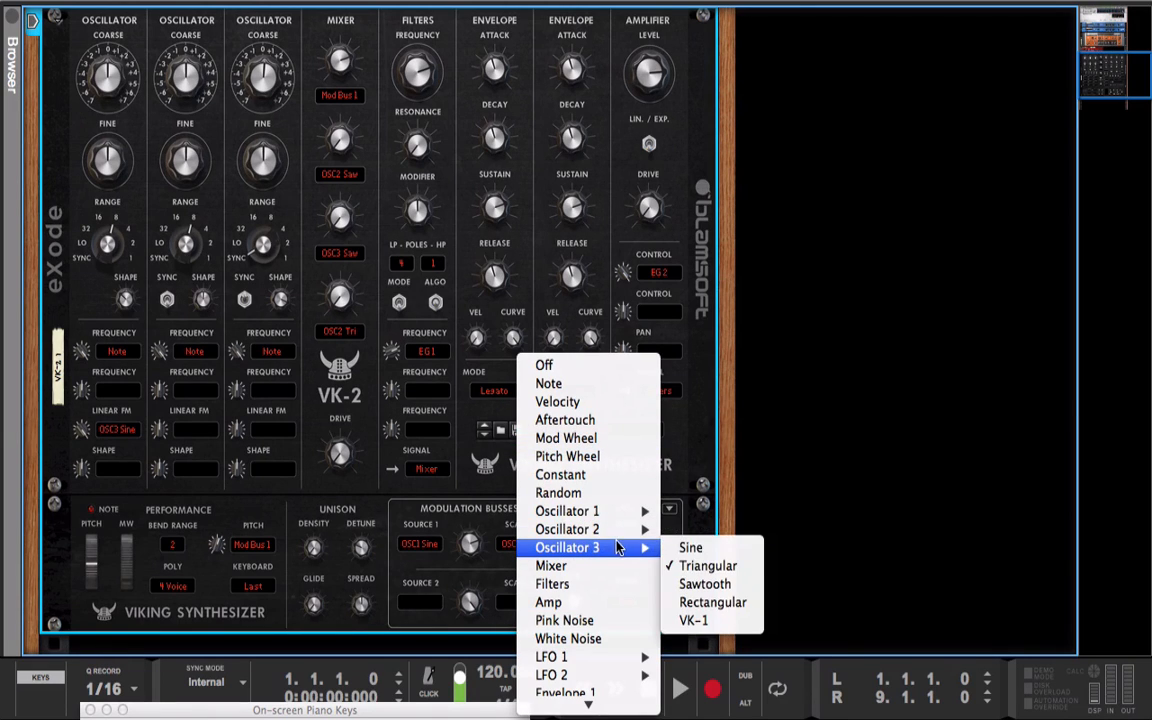
click(686, 549)
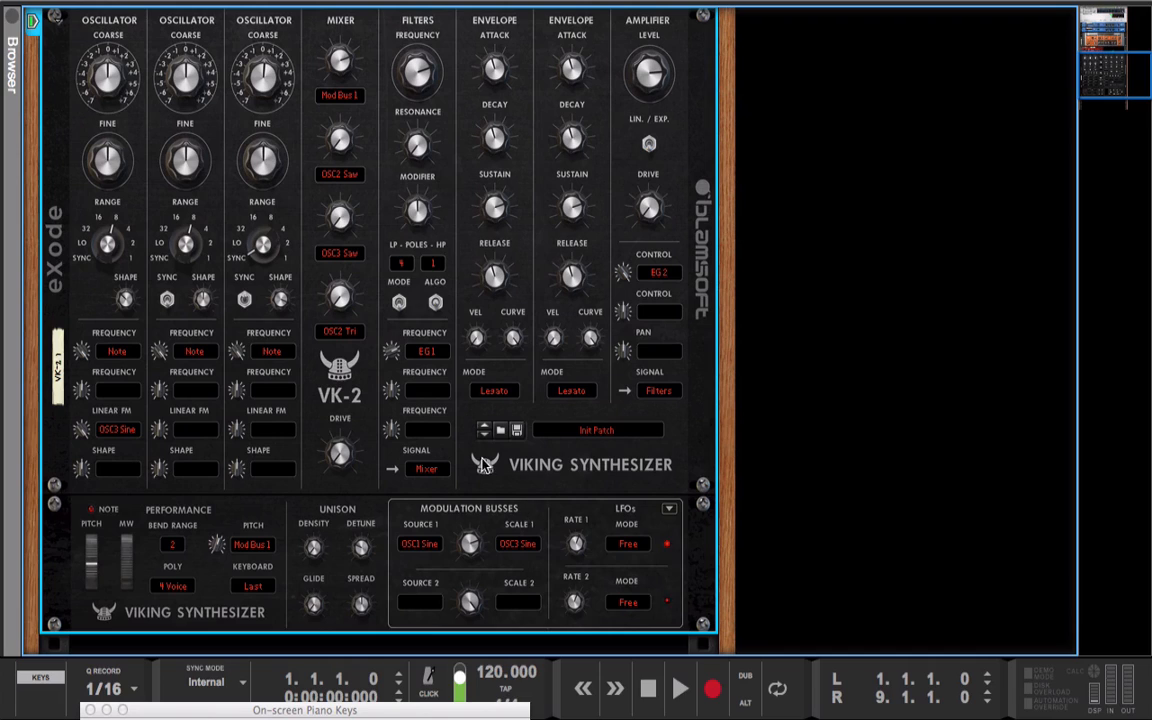
drag(281, 252, 315, 328)
drag(468, 553, 461, 563)
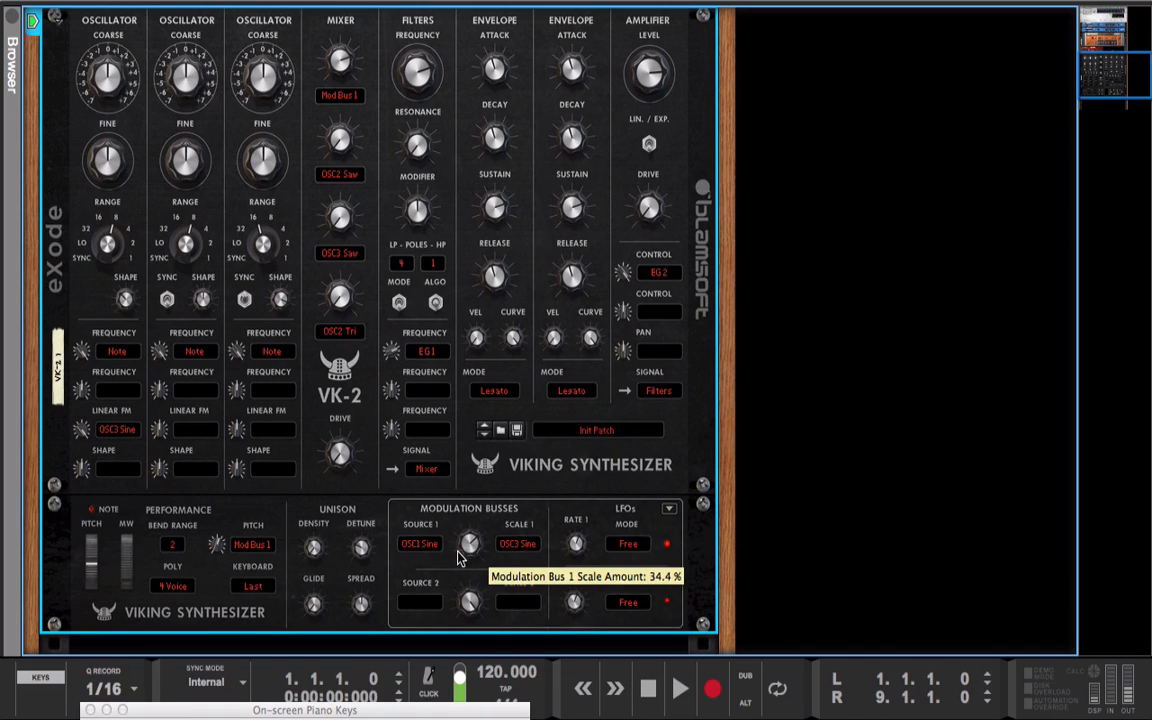
Set Modulation Bus 2's source to Mod Bus 1 and its scale to Mod Wheel
click(415, 608)
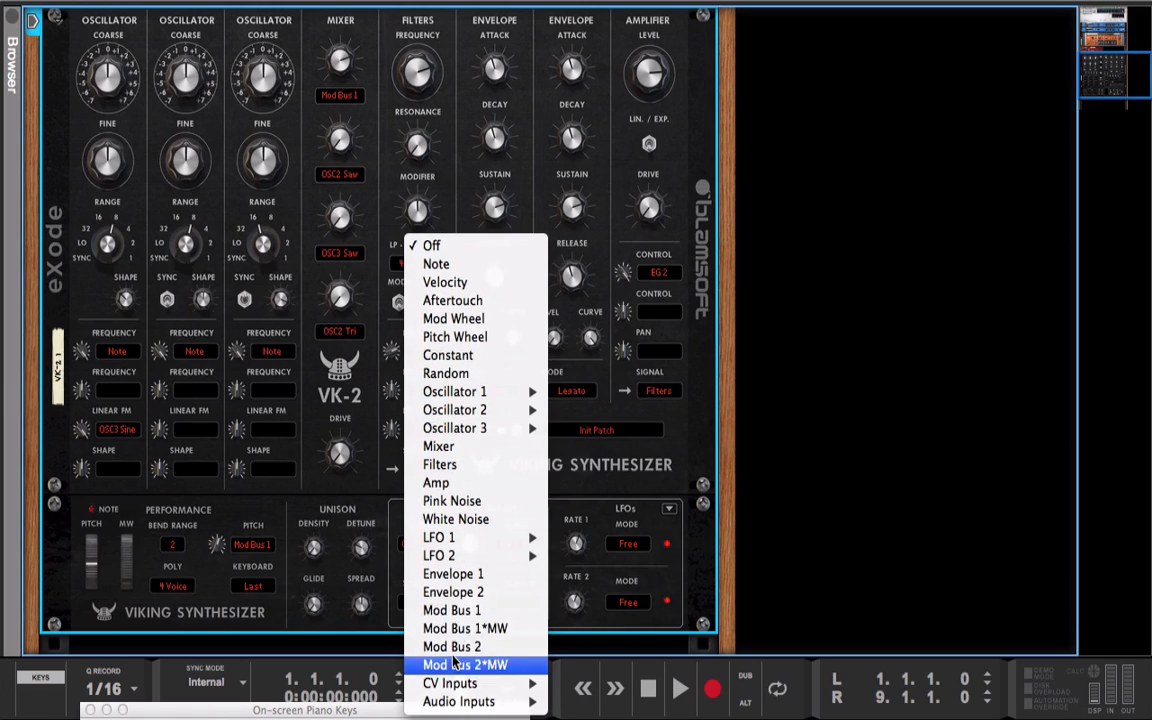
click(445, 610)
click(525, 600)
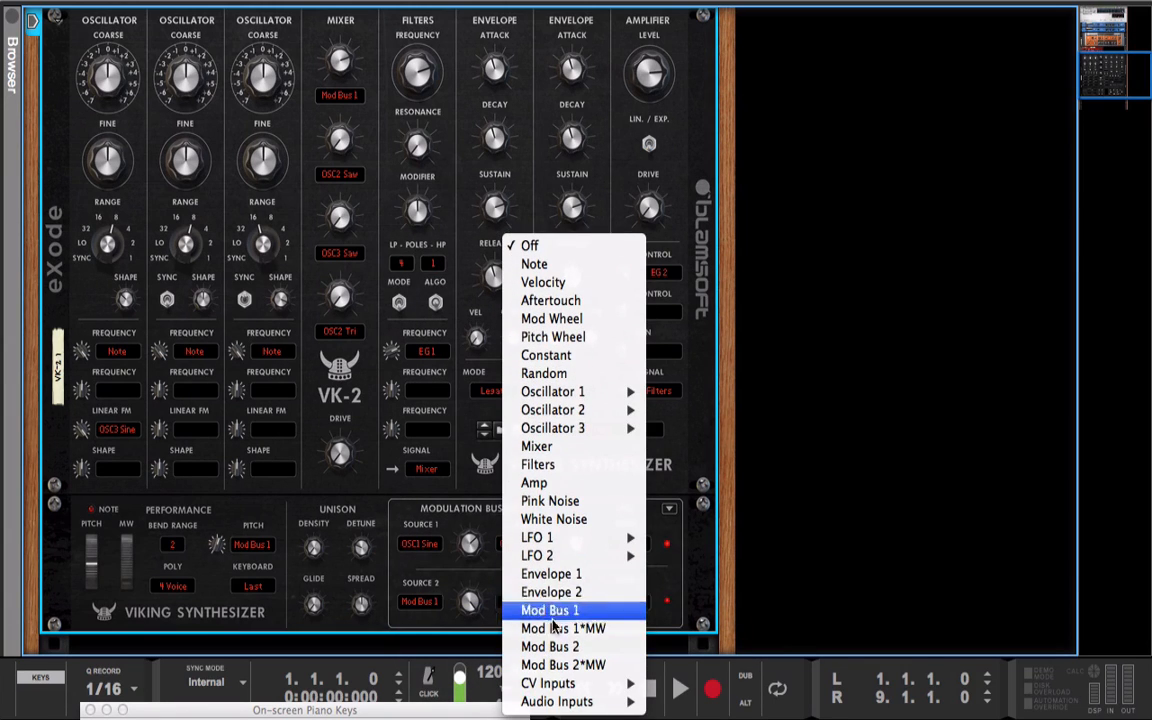
click(567, 320)
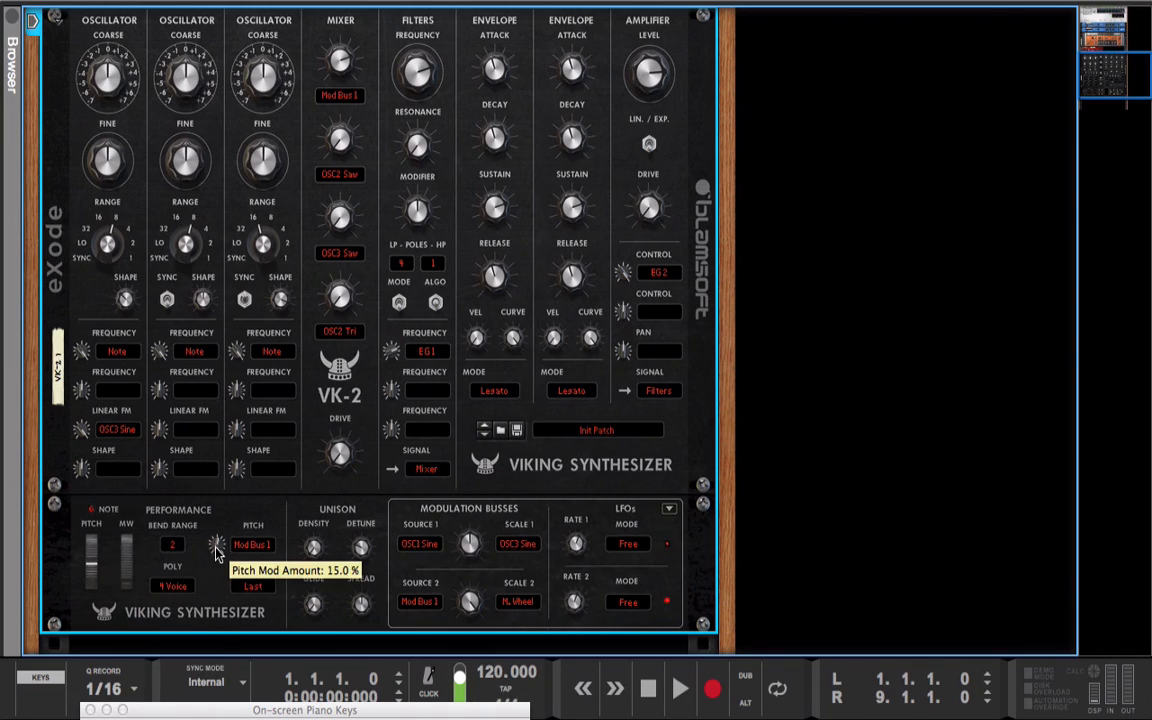
Move the mod wheel and adjust Modulation Bus 2's scale amount
drag(125, 574, 128, 519)
drag(469, 597, 466, 622)
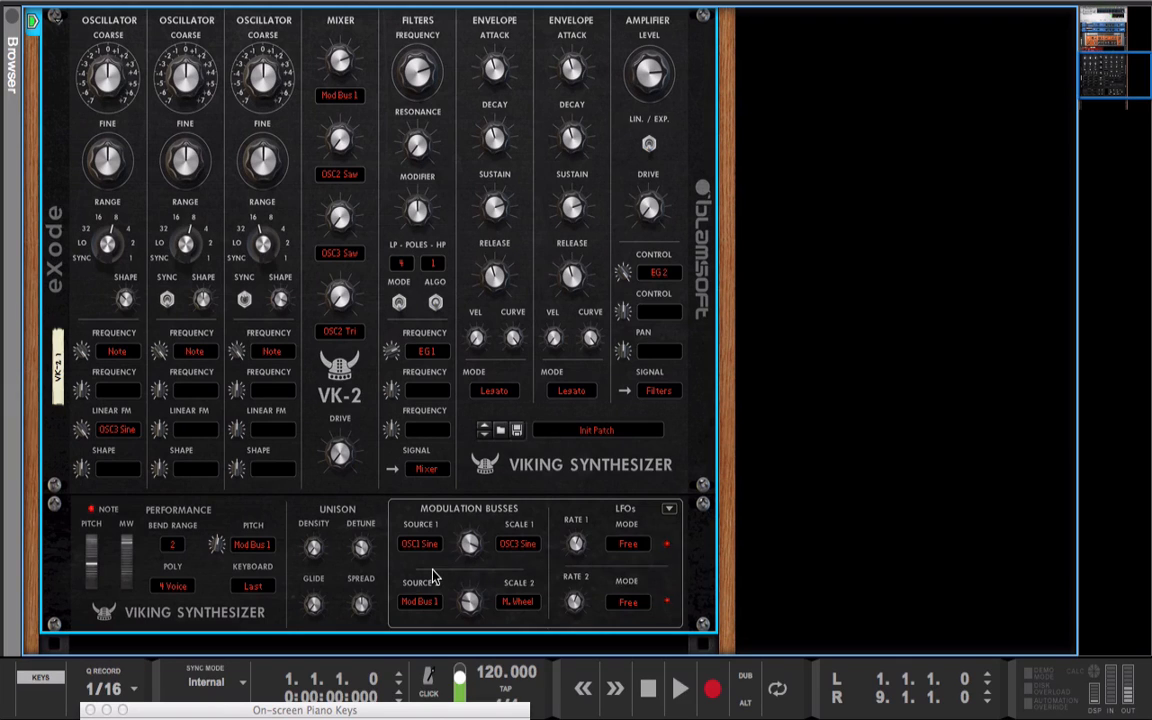
mouse_move(130, 540)
mouse_down()
mouse_move(118, 496)
mouse_move(124, 527)
mouse_up()
Open the browser, go up to the VK-2 Viking Synthesizer patch folders and enter the Low CPU folder
click(13, 45)
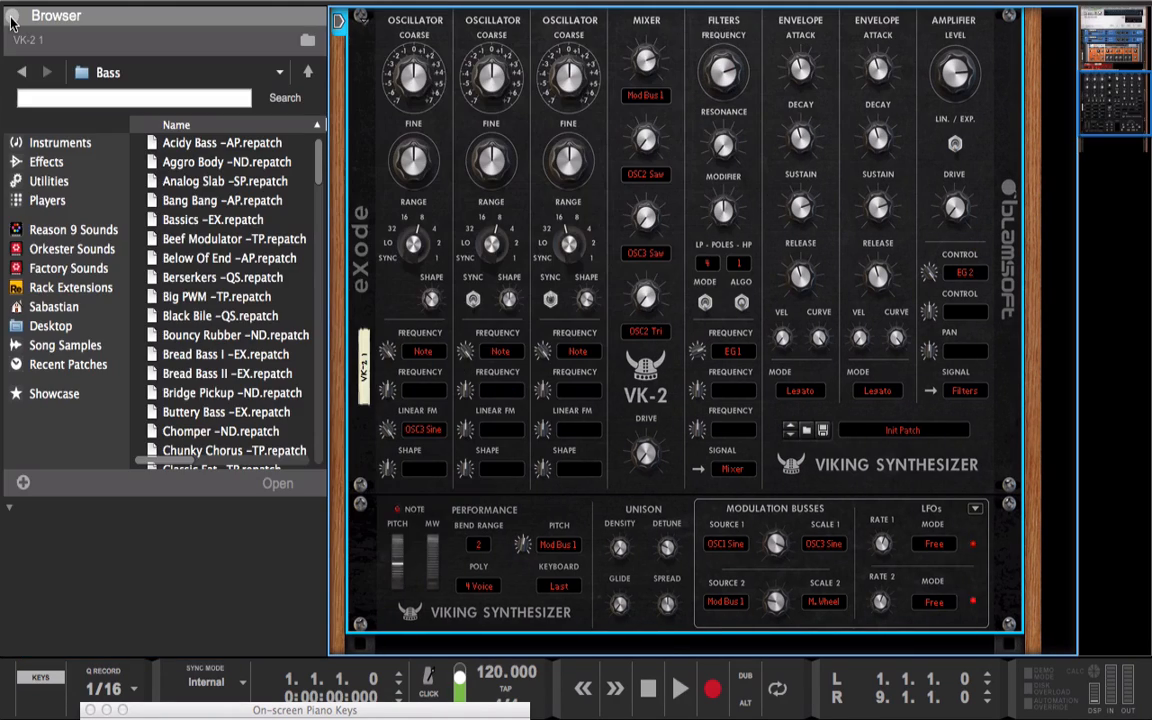
click(307, 74)
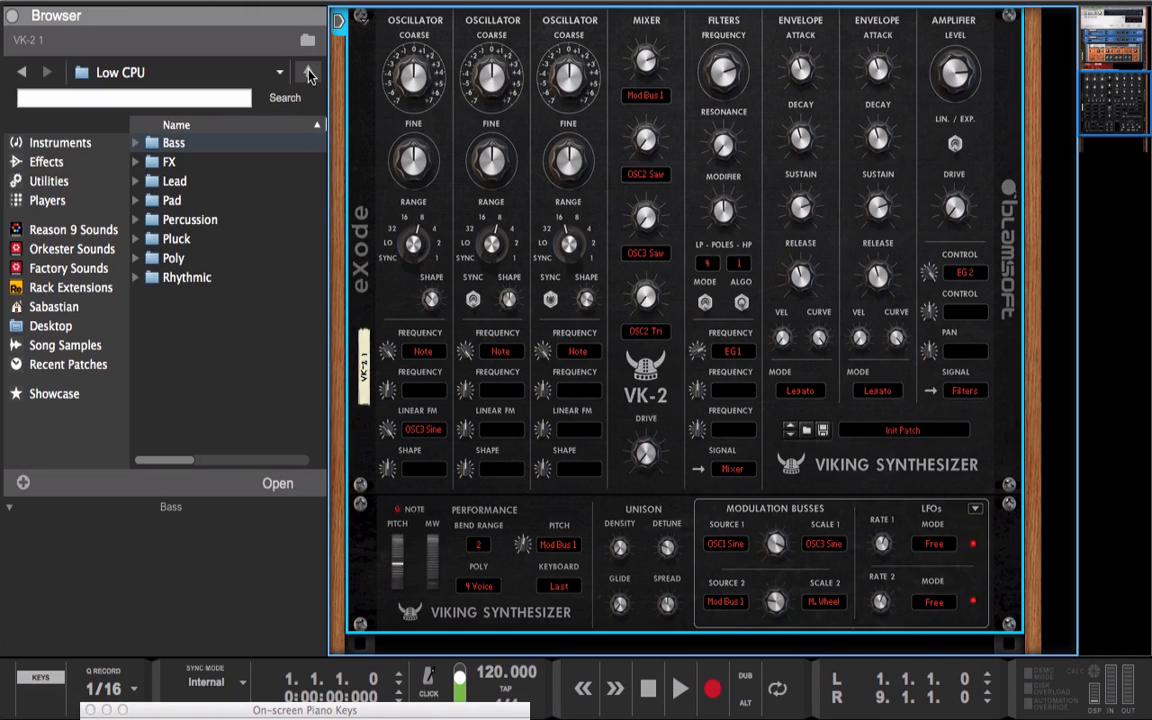
click(307, 74)
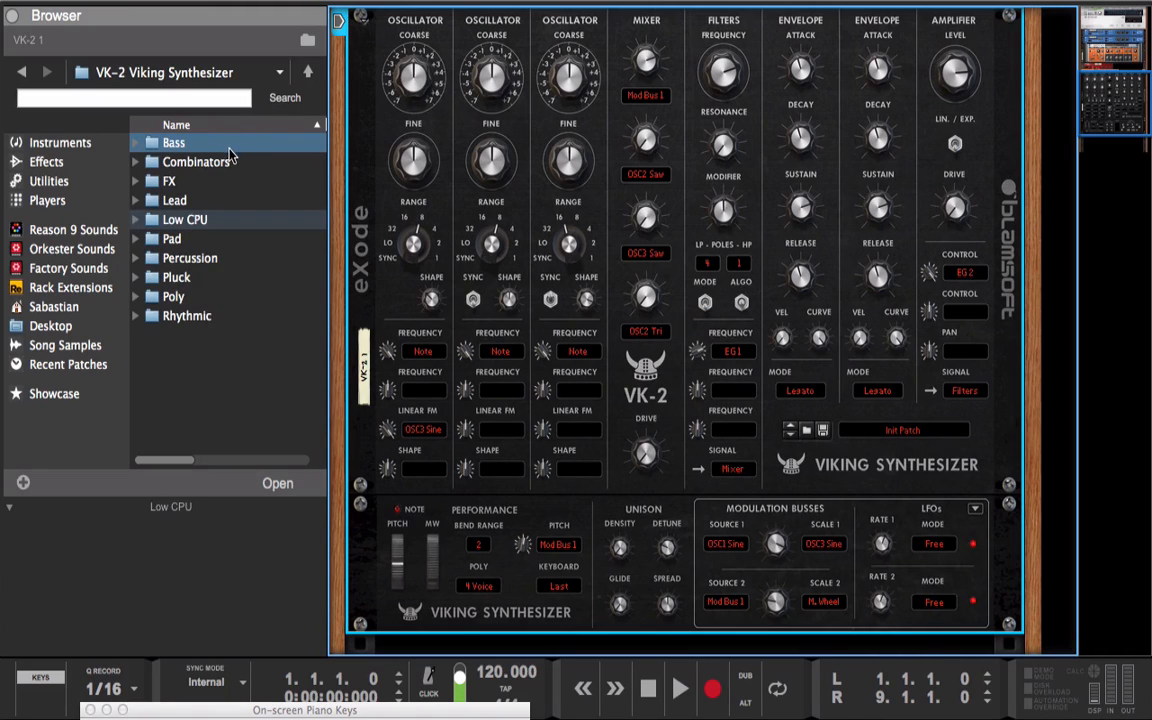
click(206, 219)
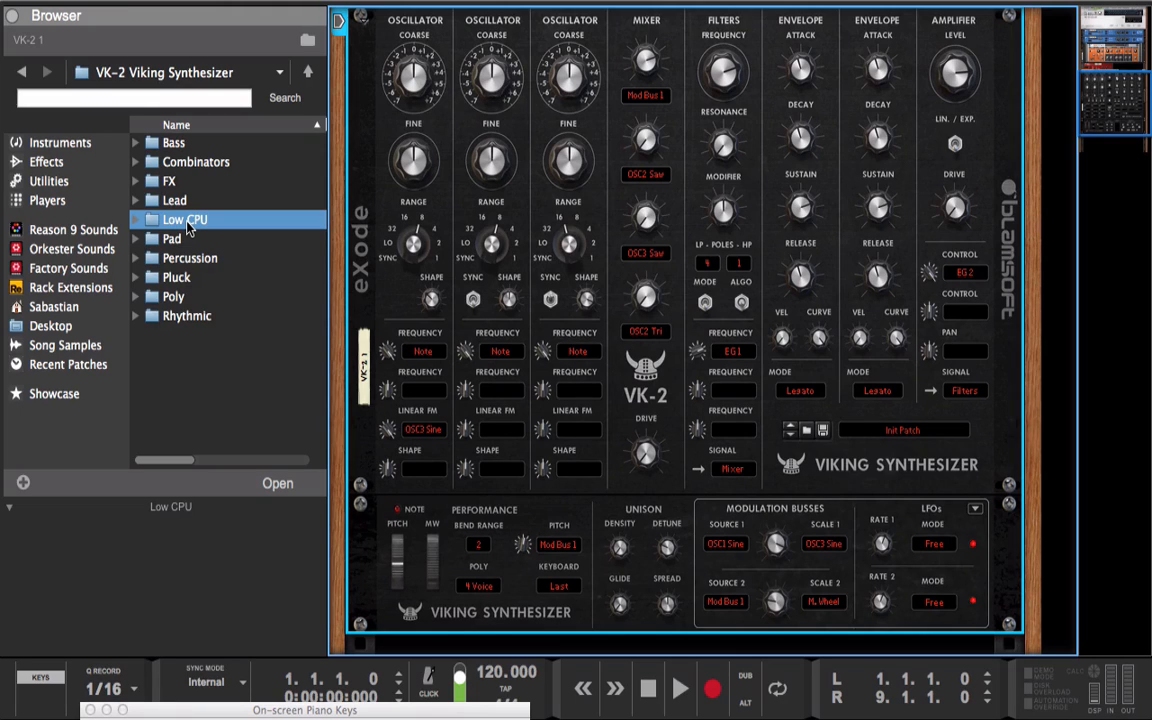
double_click(188, 222)
Load the Berserkers -QS patch from the Low CPU collection's Bass folder into the VK-2
click(208, 162)
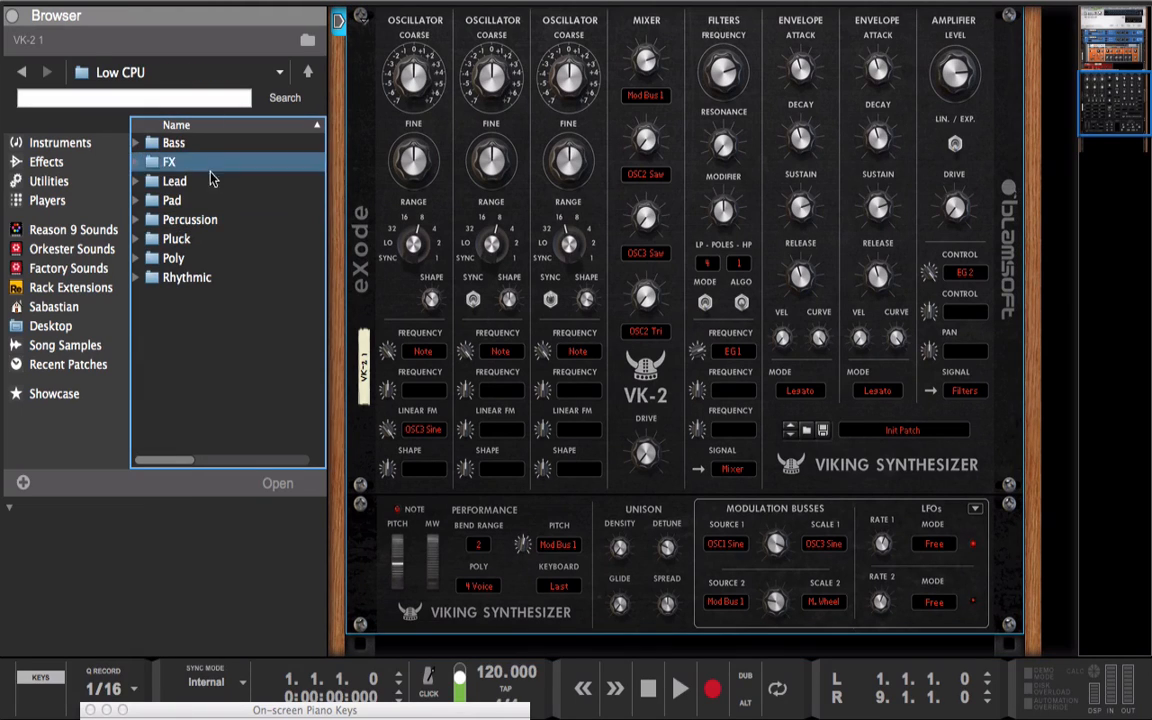
double_click(173, 143)
click(210, 219)
click(215, 181)
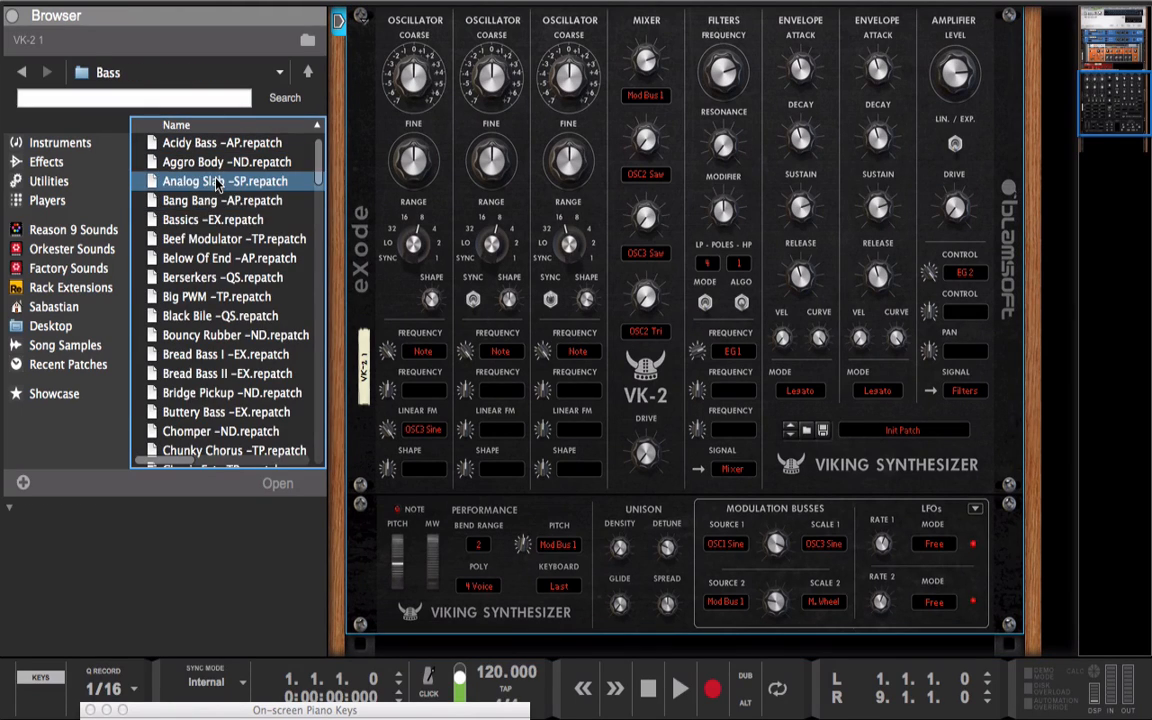
click(218, 357)
click(192, 297)
double_click(192, 277)
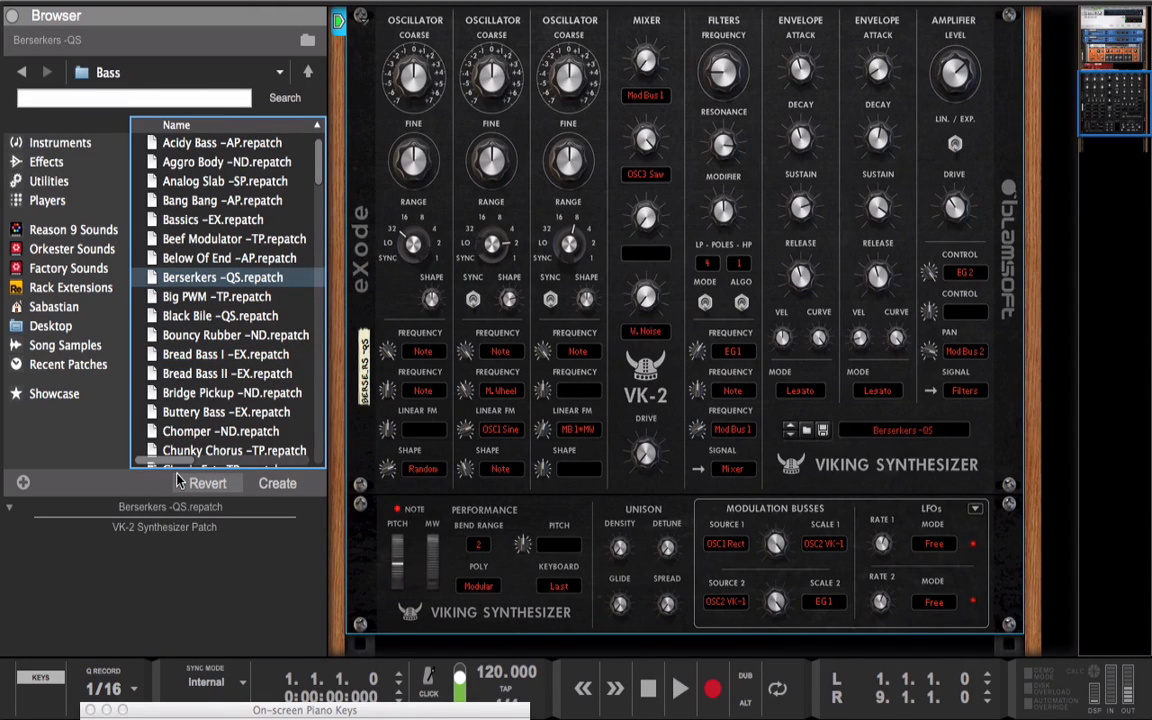
click(259, 304)
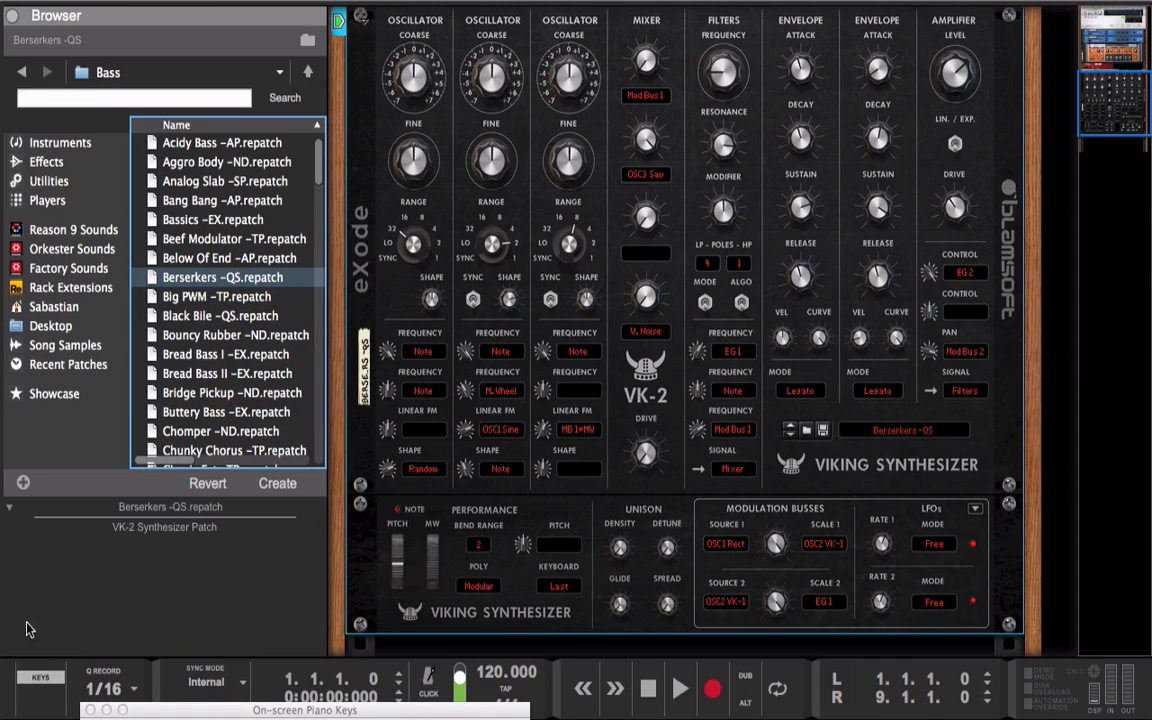
click(157, 356)
click(168, 340)
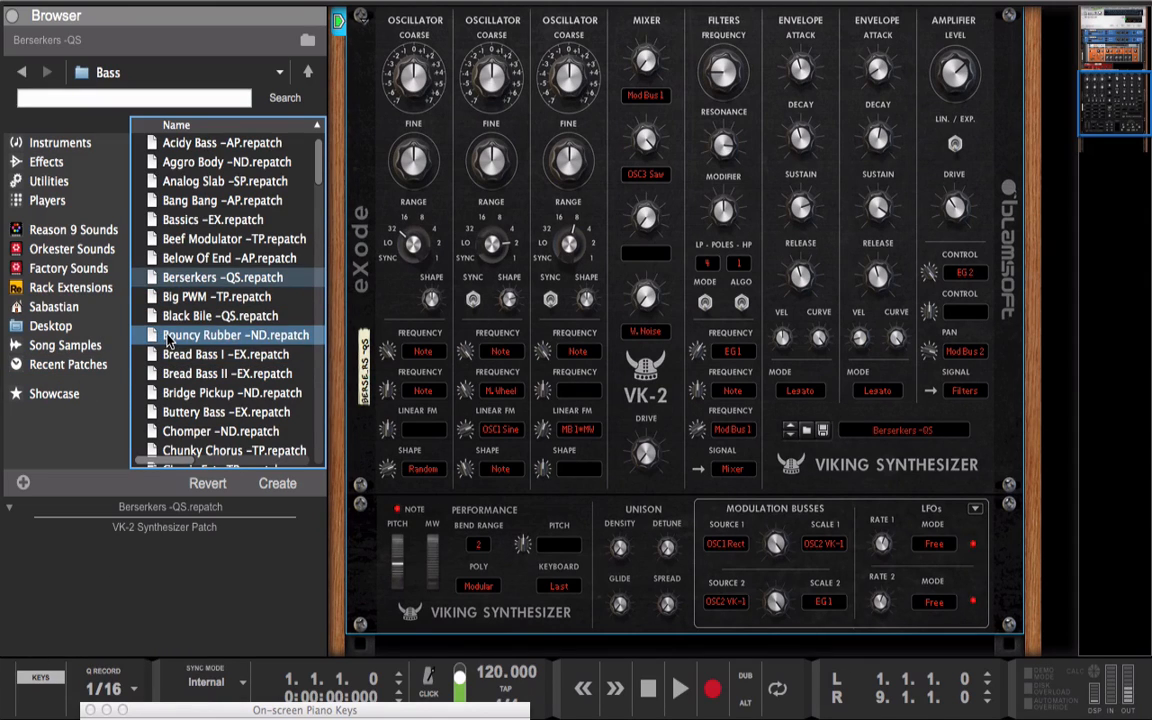
Load the [bass] Multi Face Bass -AP patch from the VK-2's Combinators folder
click(306, 77)
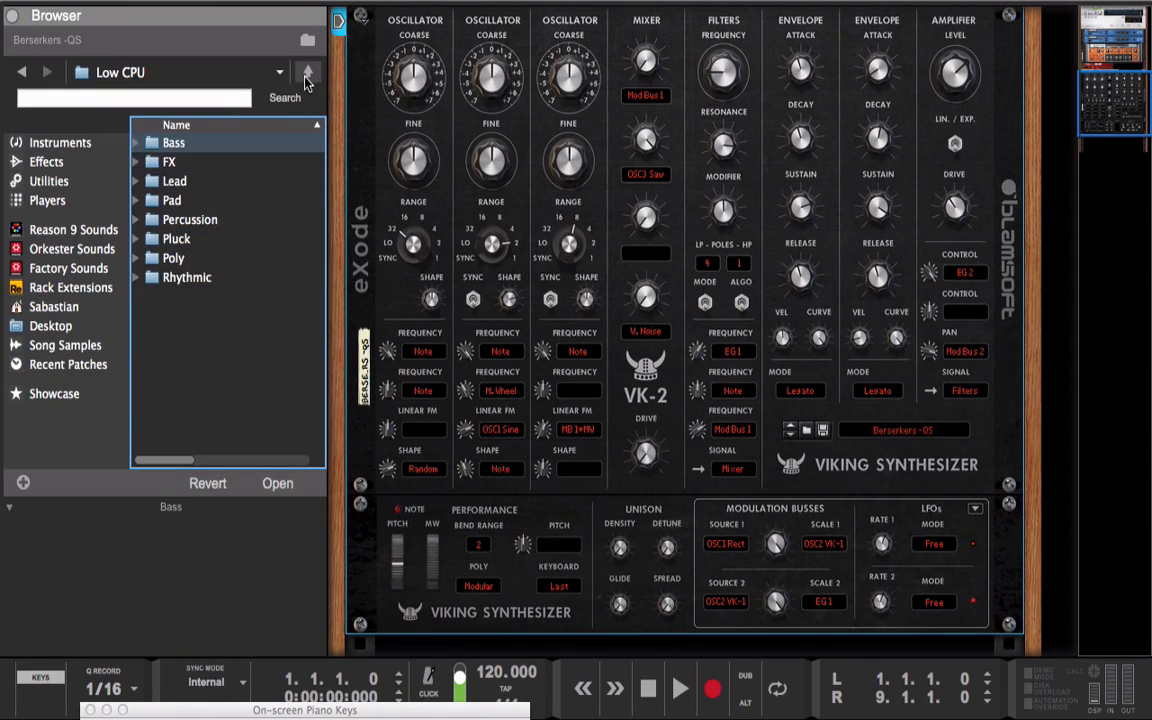
click(307, 74)
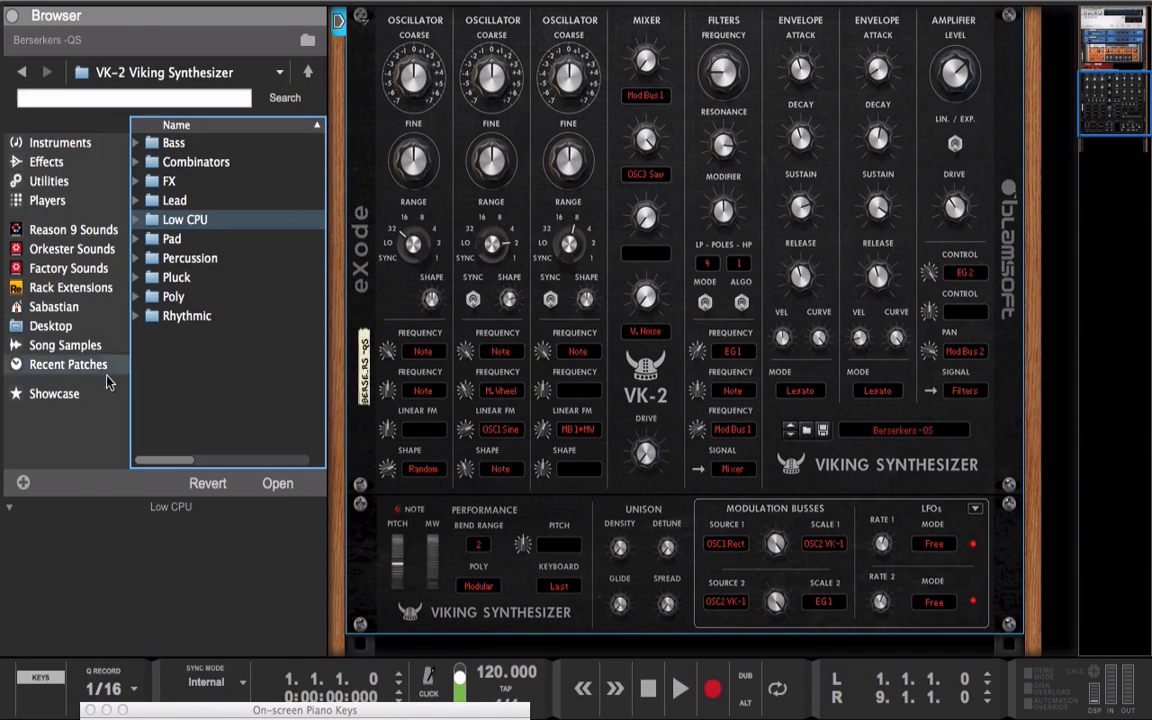
click(195, 170)
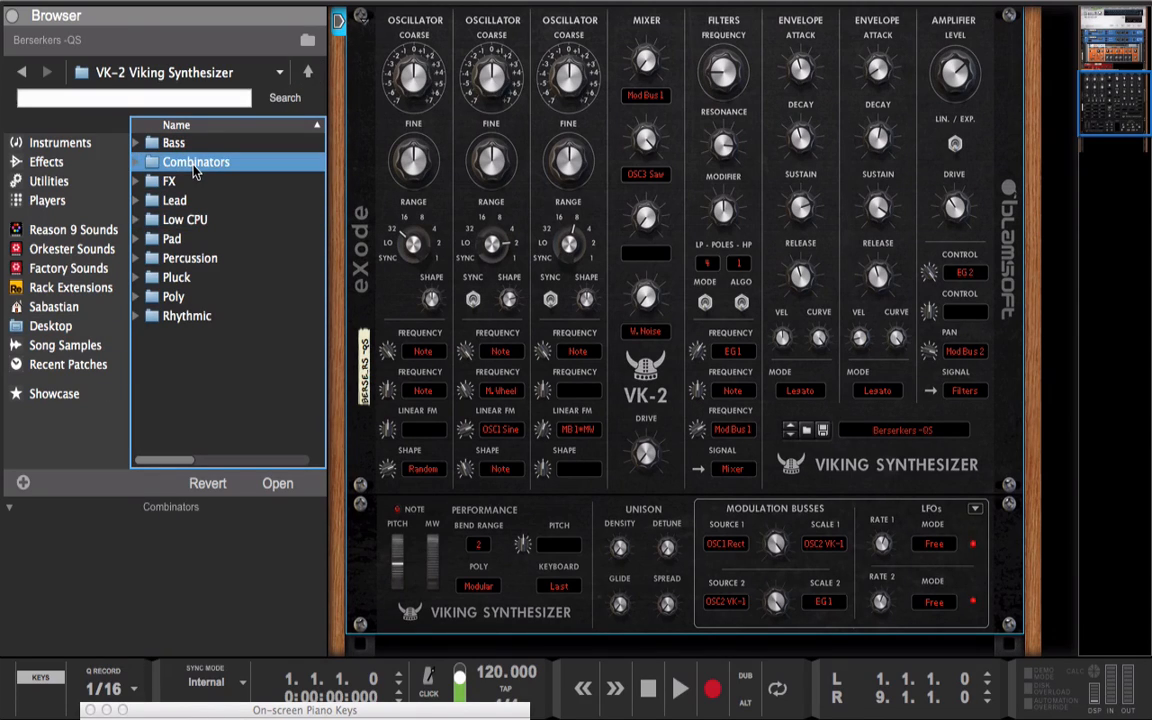
double_click(195, 170)
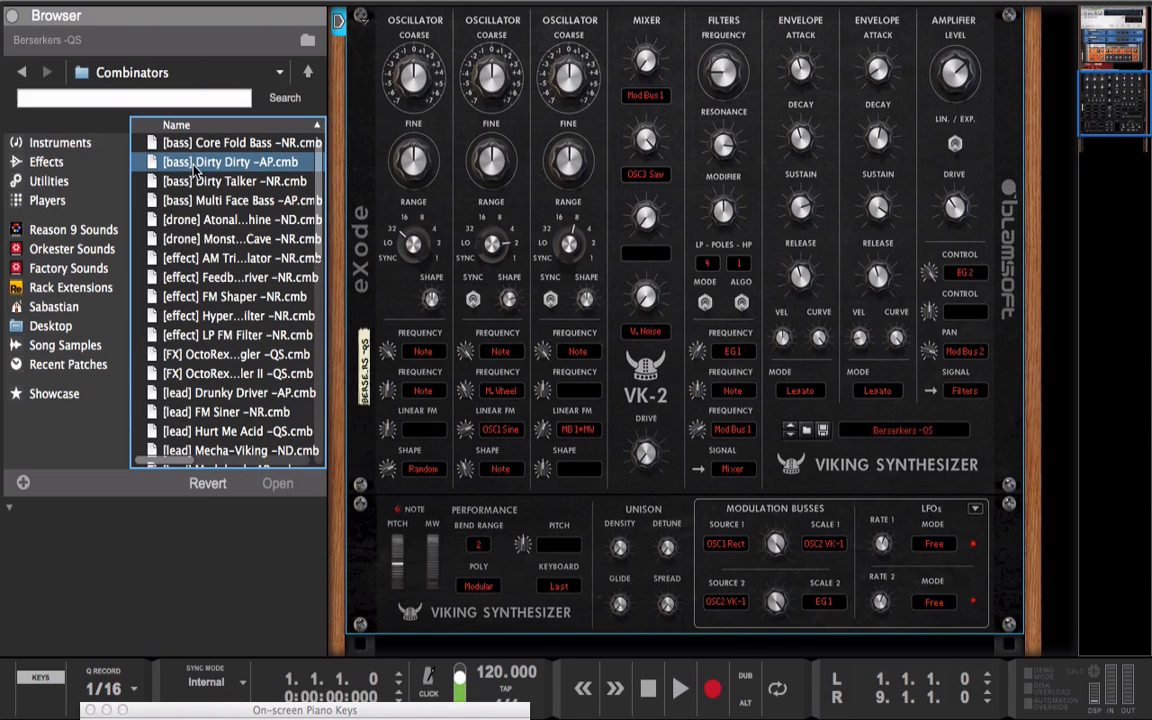
click(290, 142)
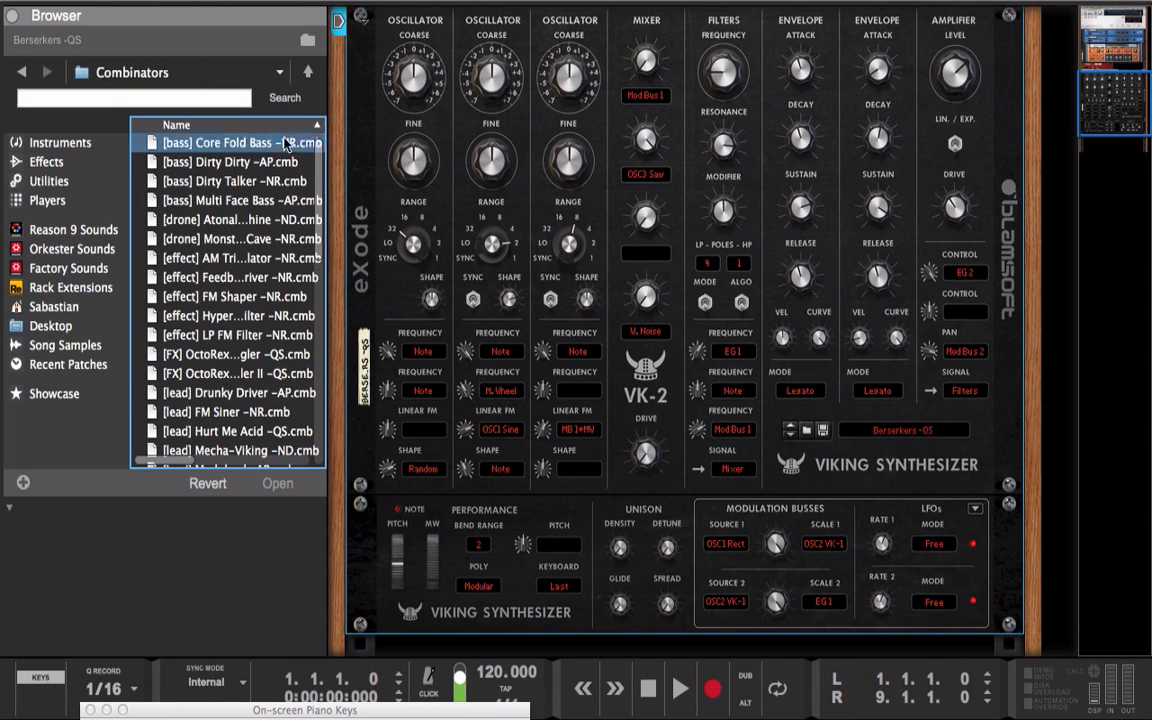
drag(292, 201, 418, 188)
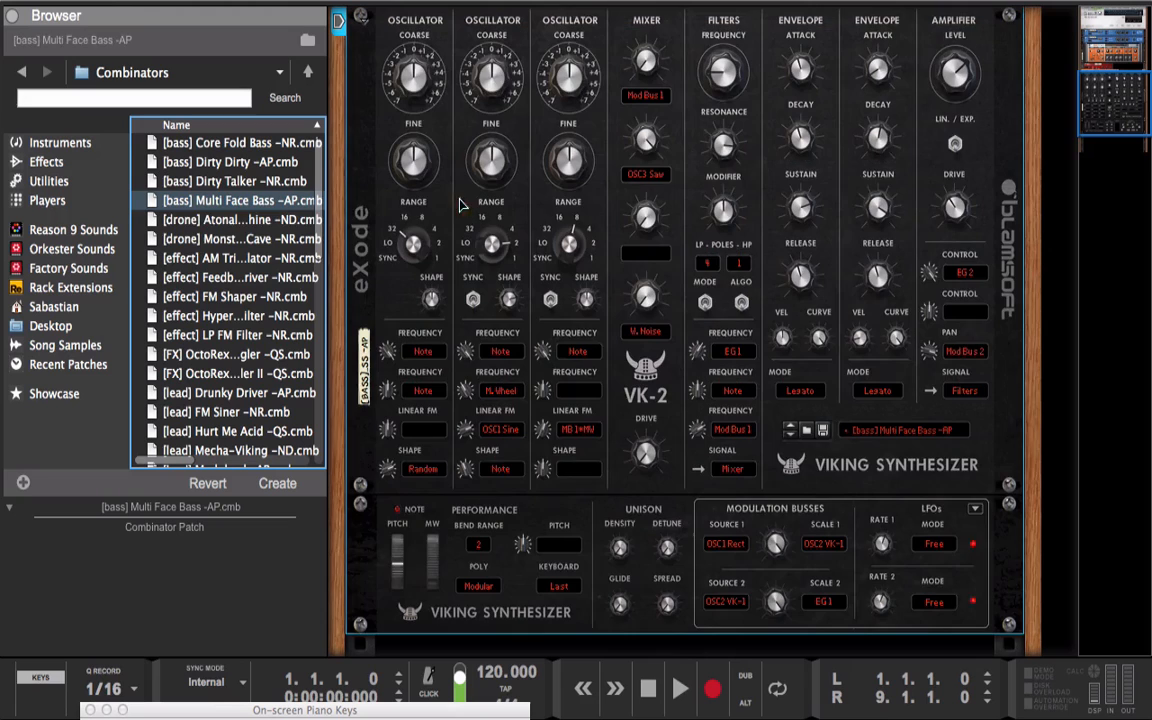
double_click(281, 203)
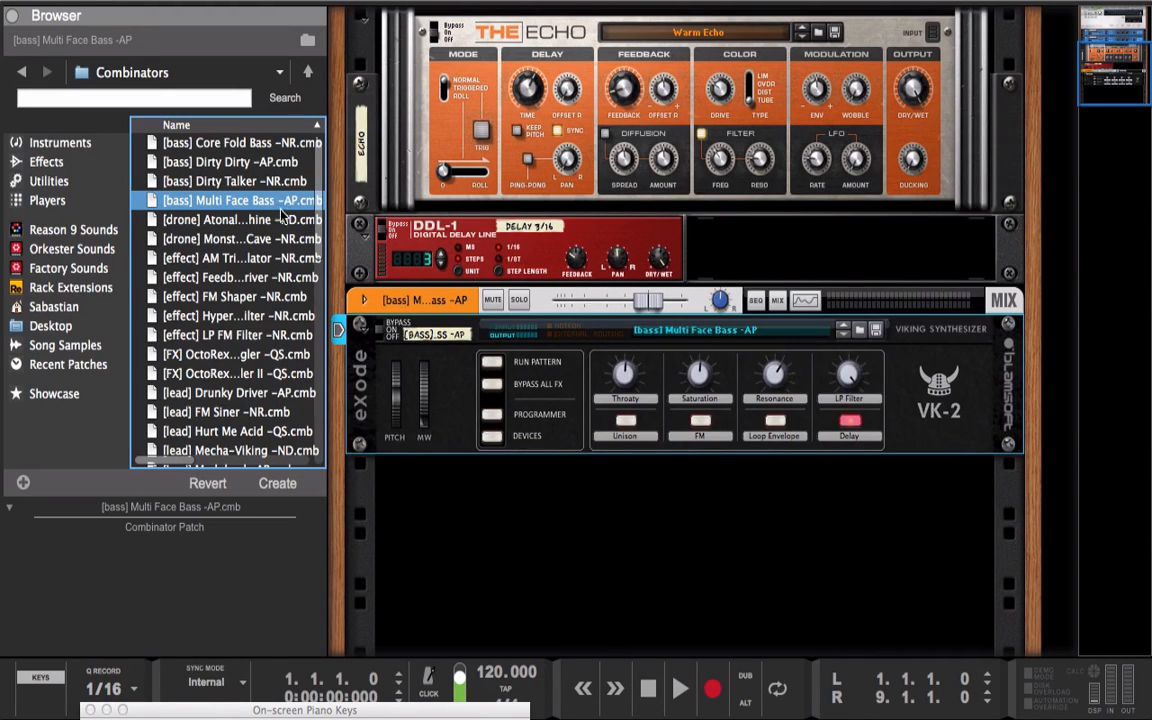
Set the Combinator's Throaty knob to 28 and Saturation to 106, and turn on its Unison and FM switches
click(272, 278)
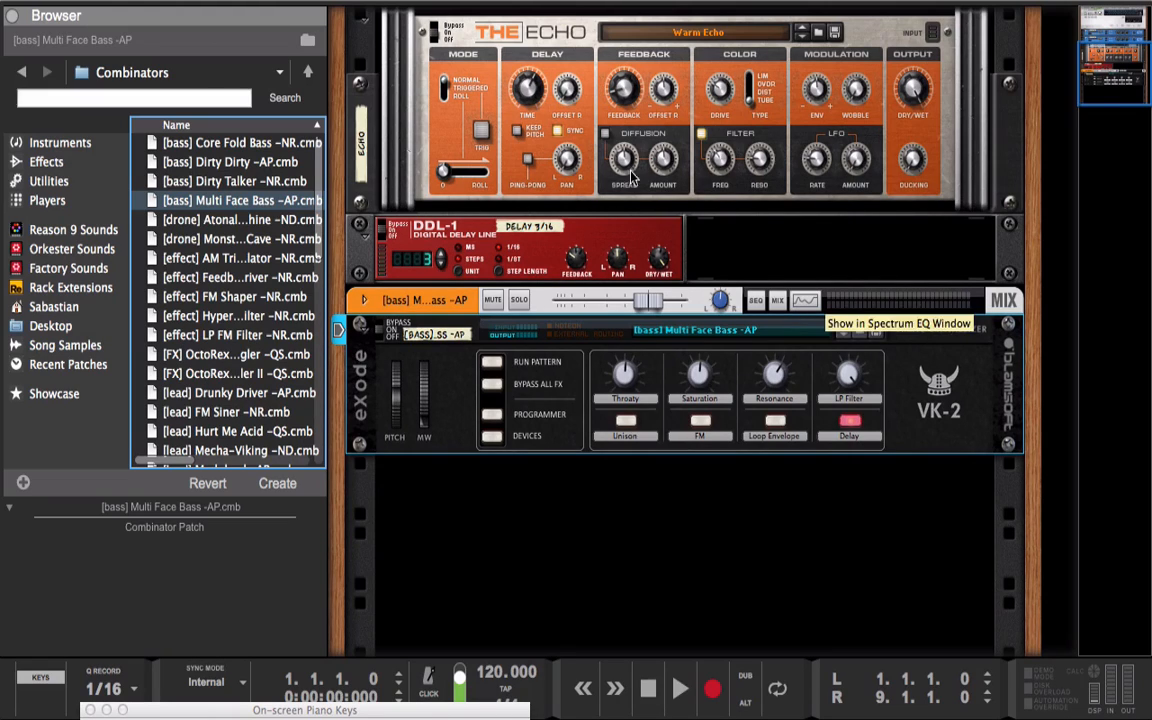
drag(624, 376, 631, 412)
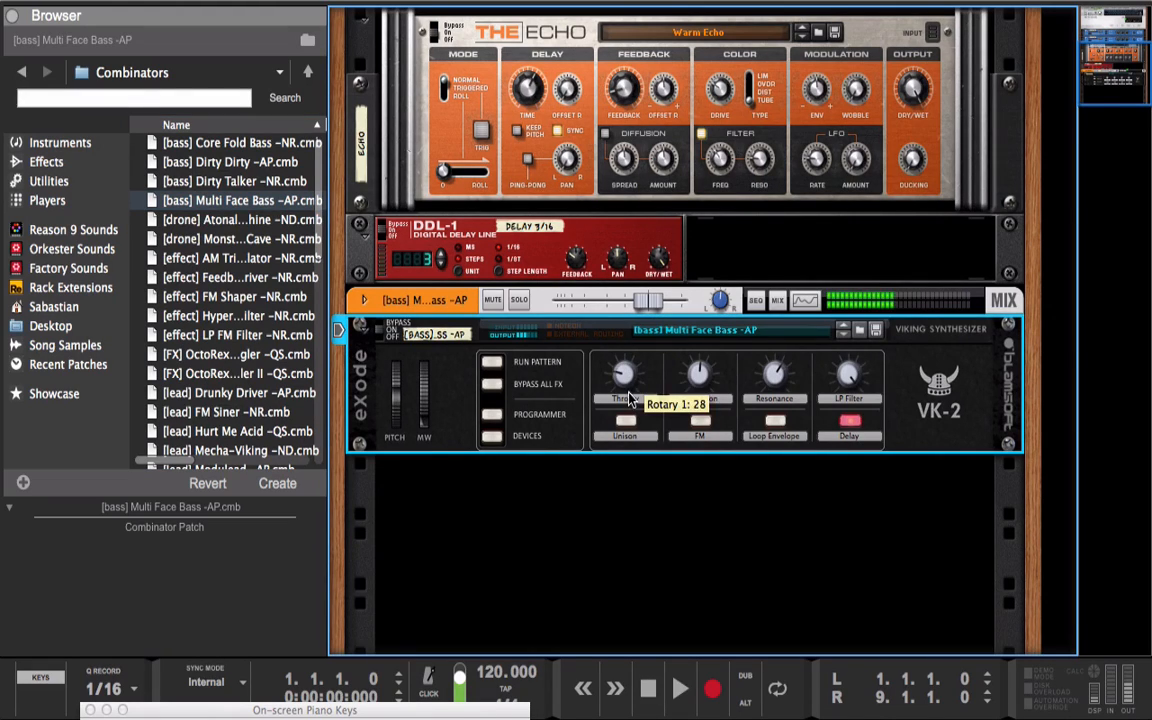
drag(700, 378, 697, 352)
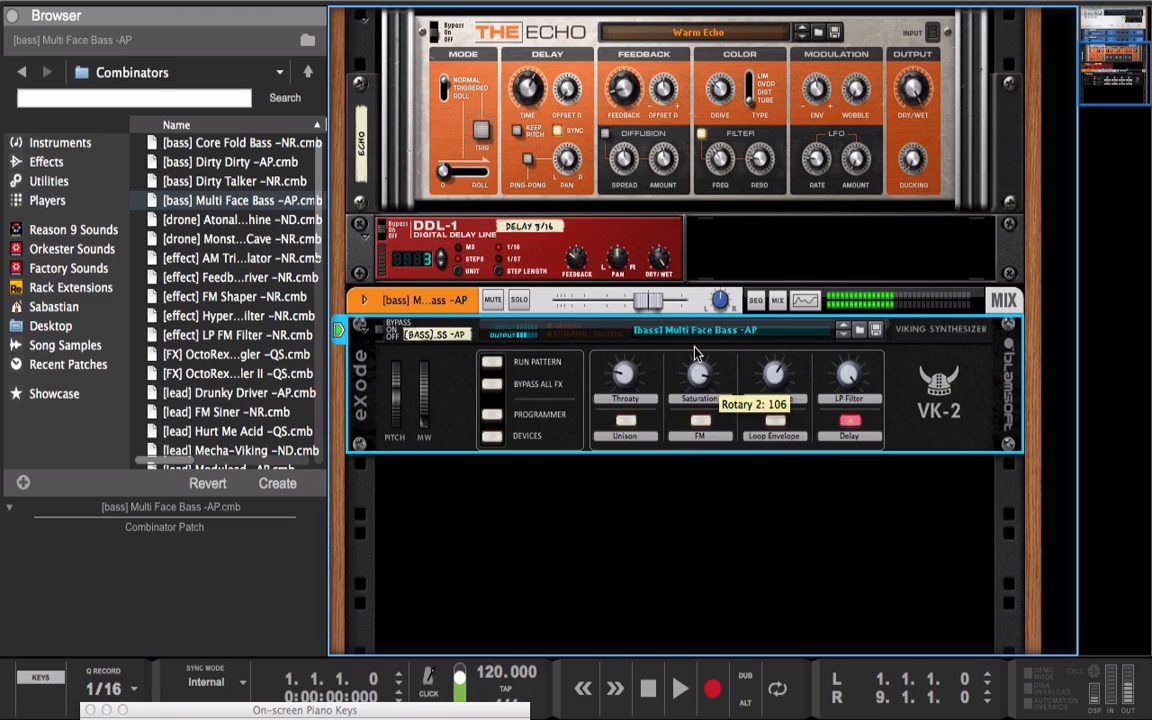
click(625, 420)
click(701, 420)
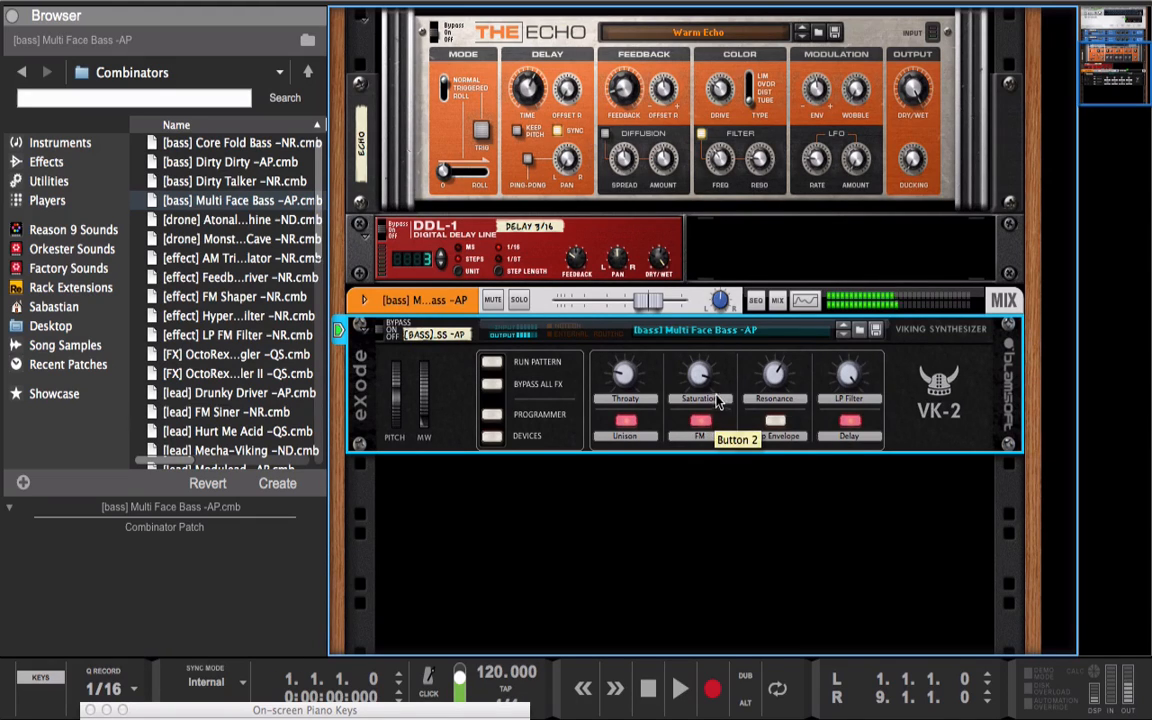
Go up to the Rack Extensions list, reopen the VK-2 Viking Synthesizer folder and enter its main Bass folder
click(220, 146)
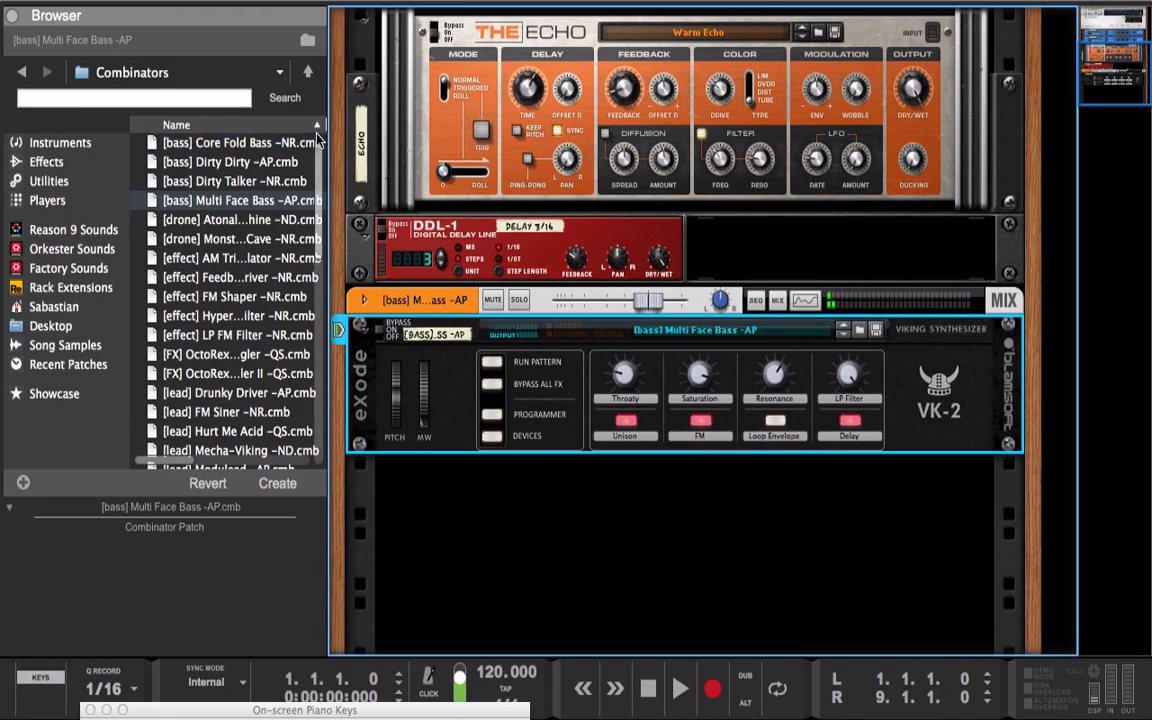
click(308, 74)
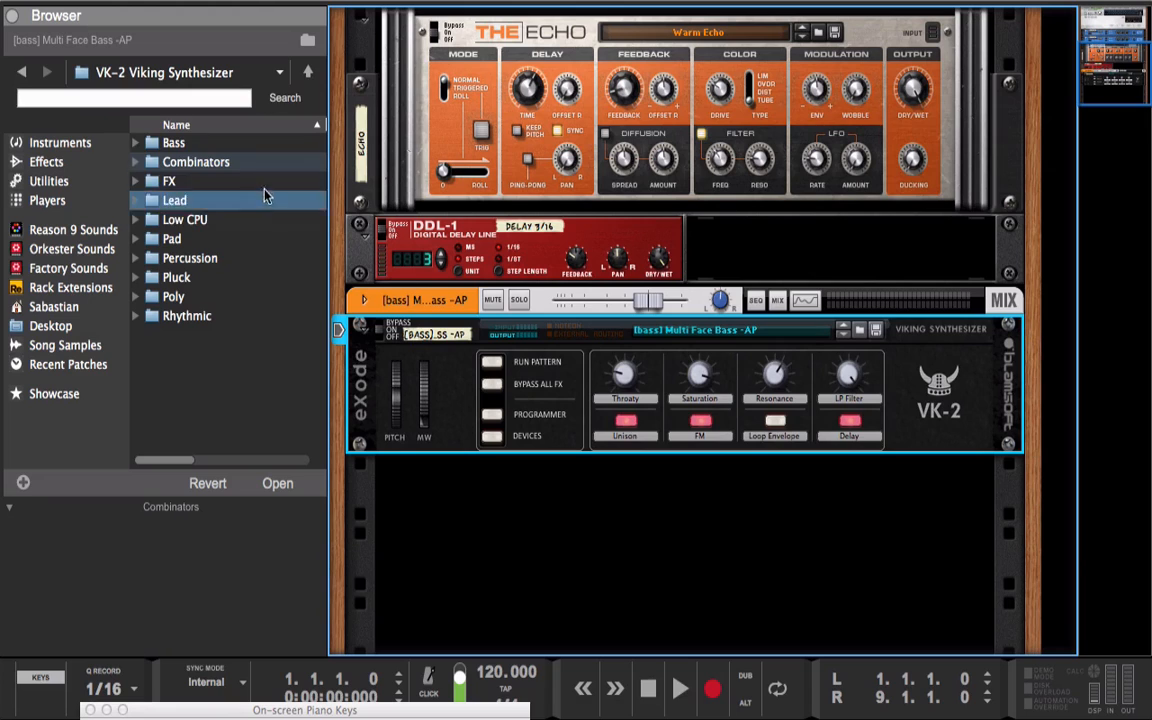
click(308, 76)
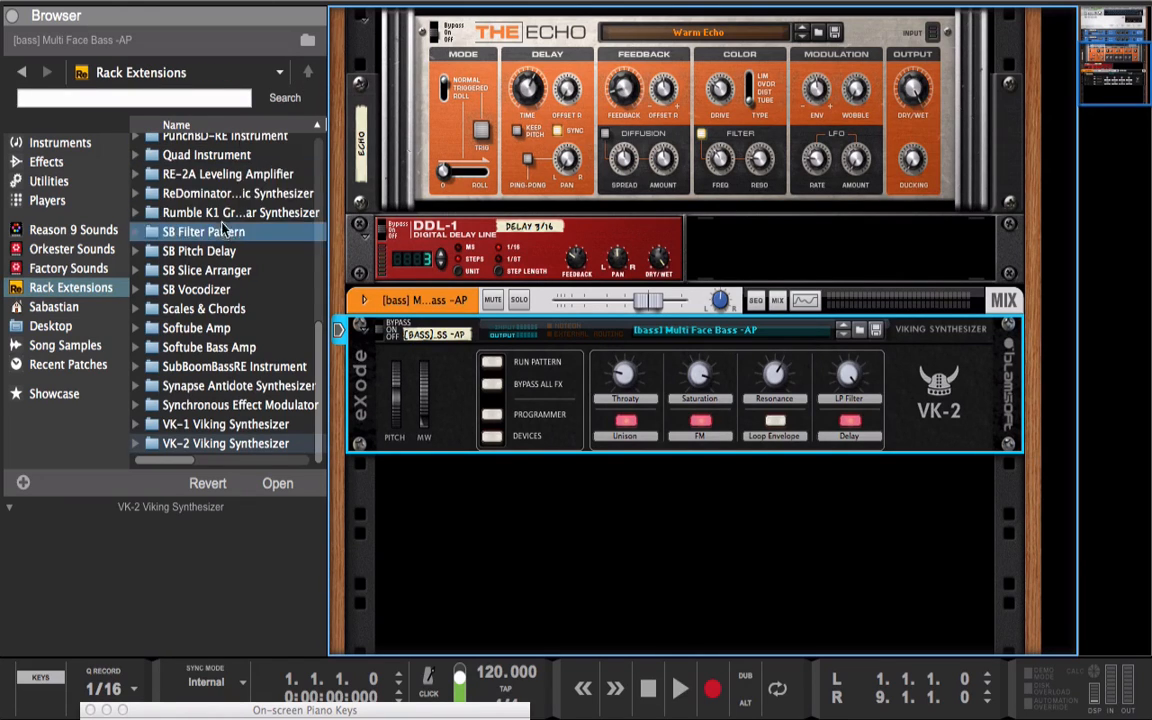
double_click(200, 443)
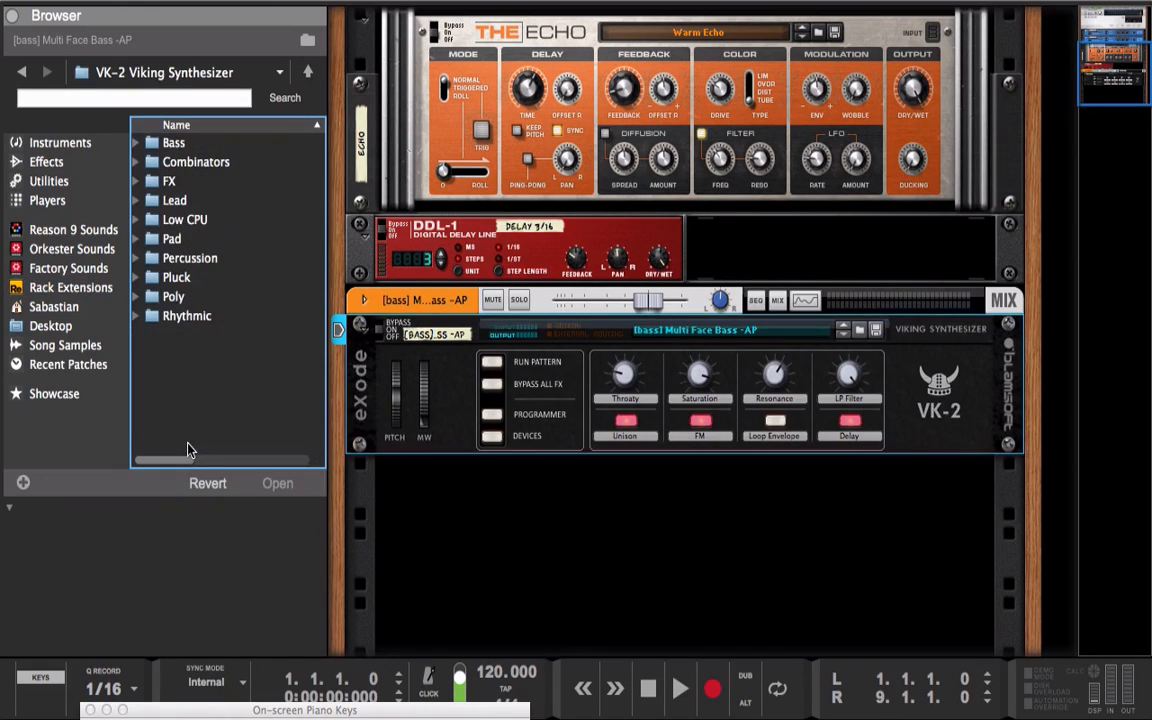
double_click(188, 146)
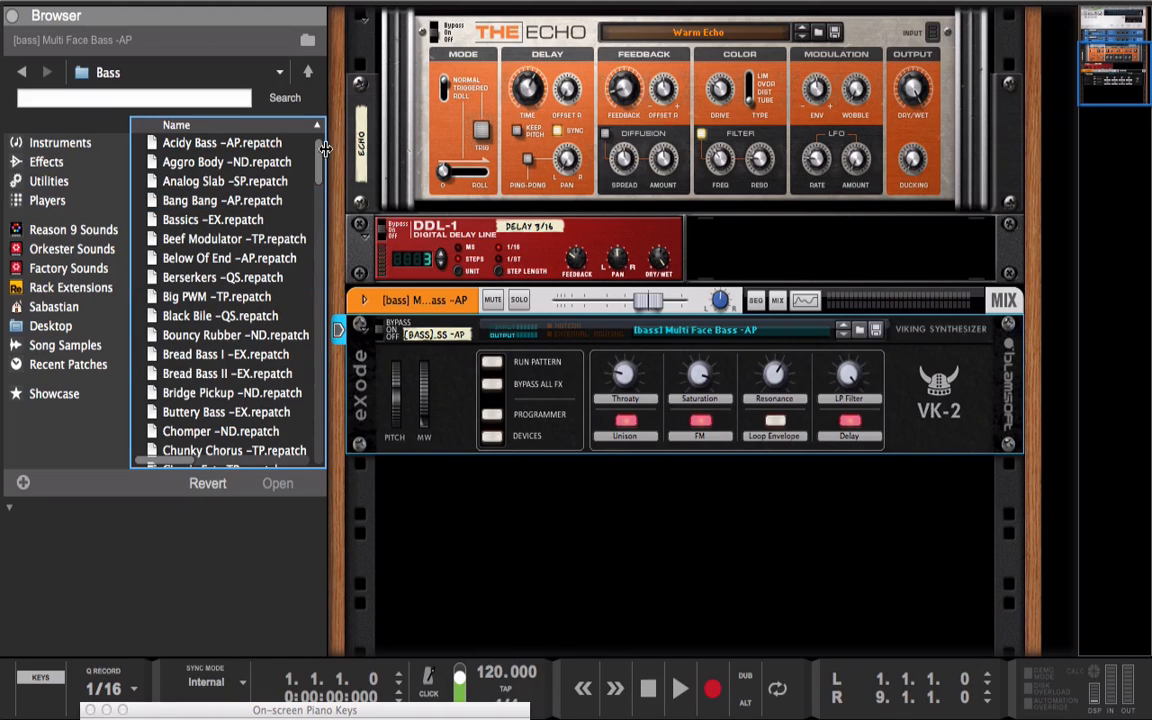
Load the Clean Sub -SP bass patch in place of the Combinator, and replace it with Classic Fat -TP
drag(320, 160, 320, 203)
drag(220, 216, 475, 377)
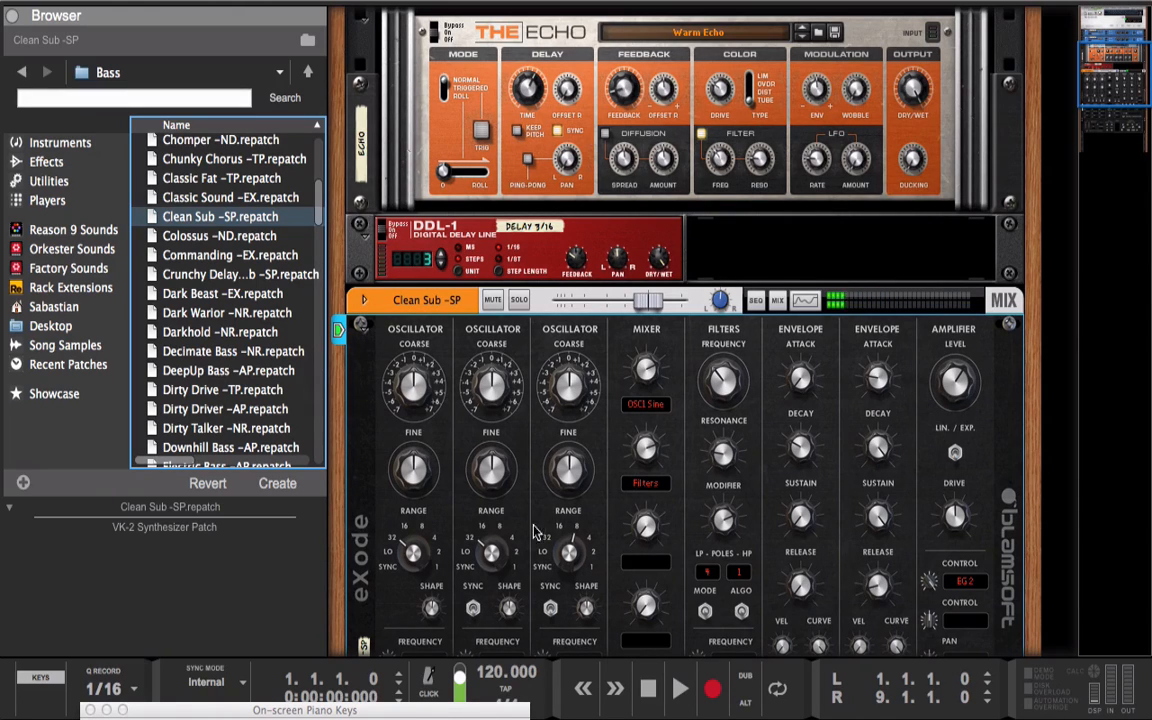
click(250, 197)
click(225, 178)
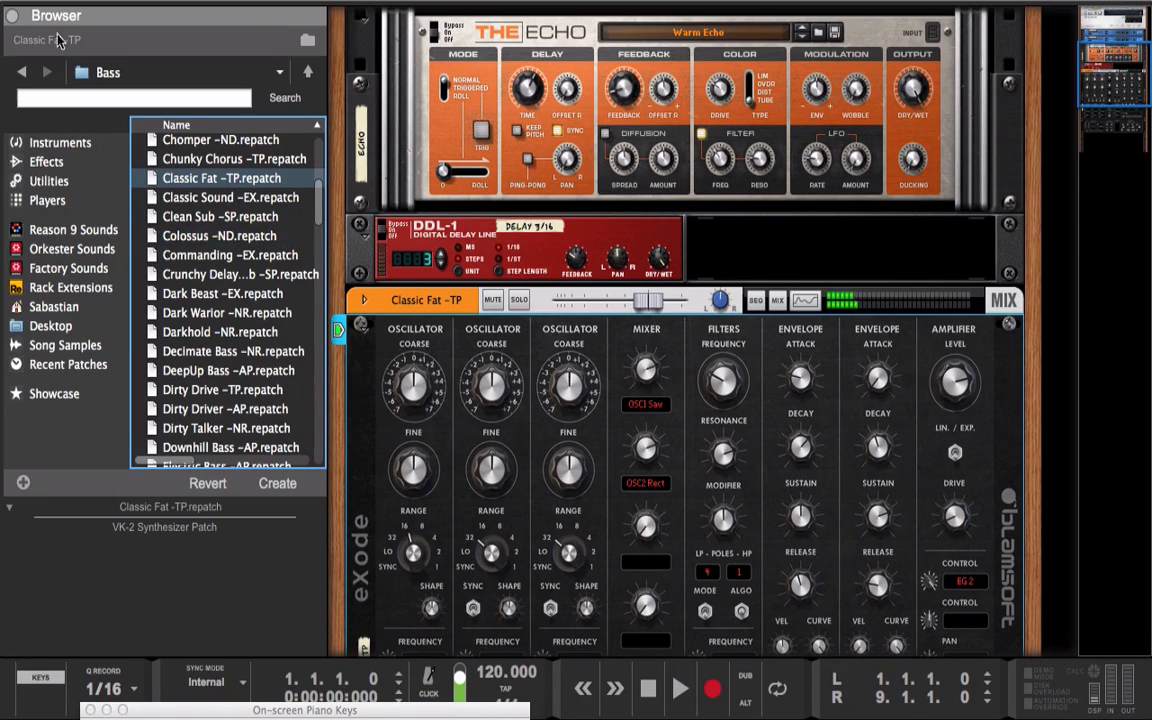
Load the Big PWM -TP patch from the beginning of the Bass folder's list
scroll(318, 218, up, 1)
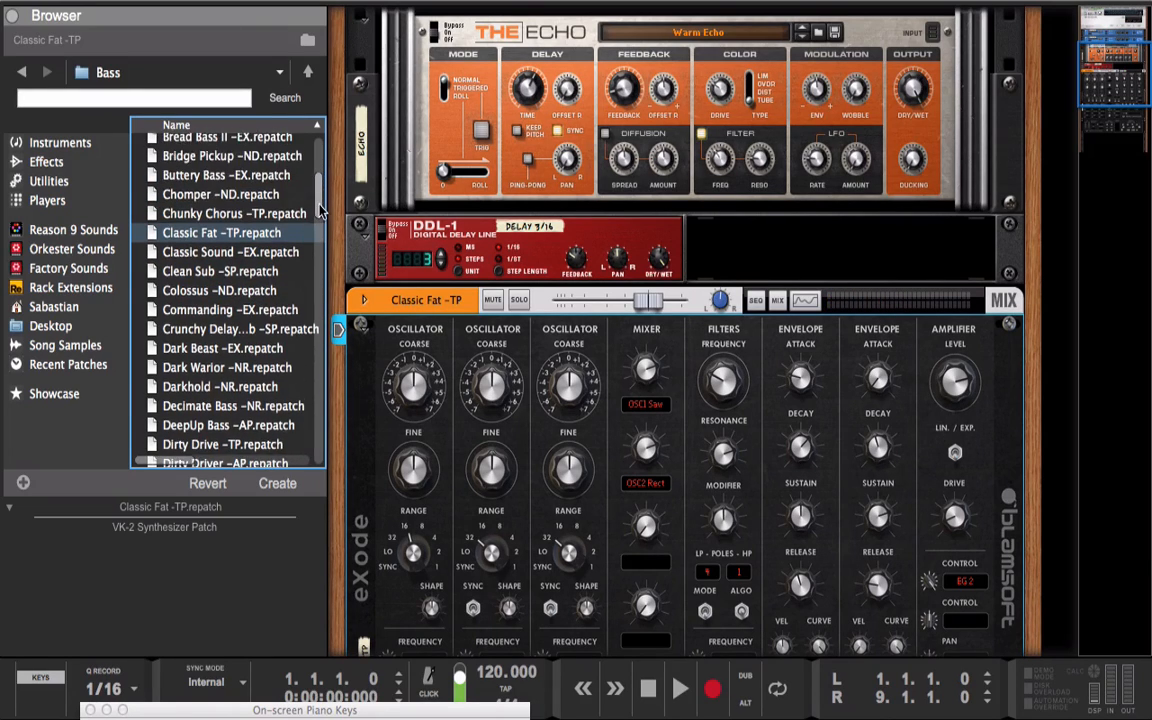
scroll(319, 205, up, 3)
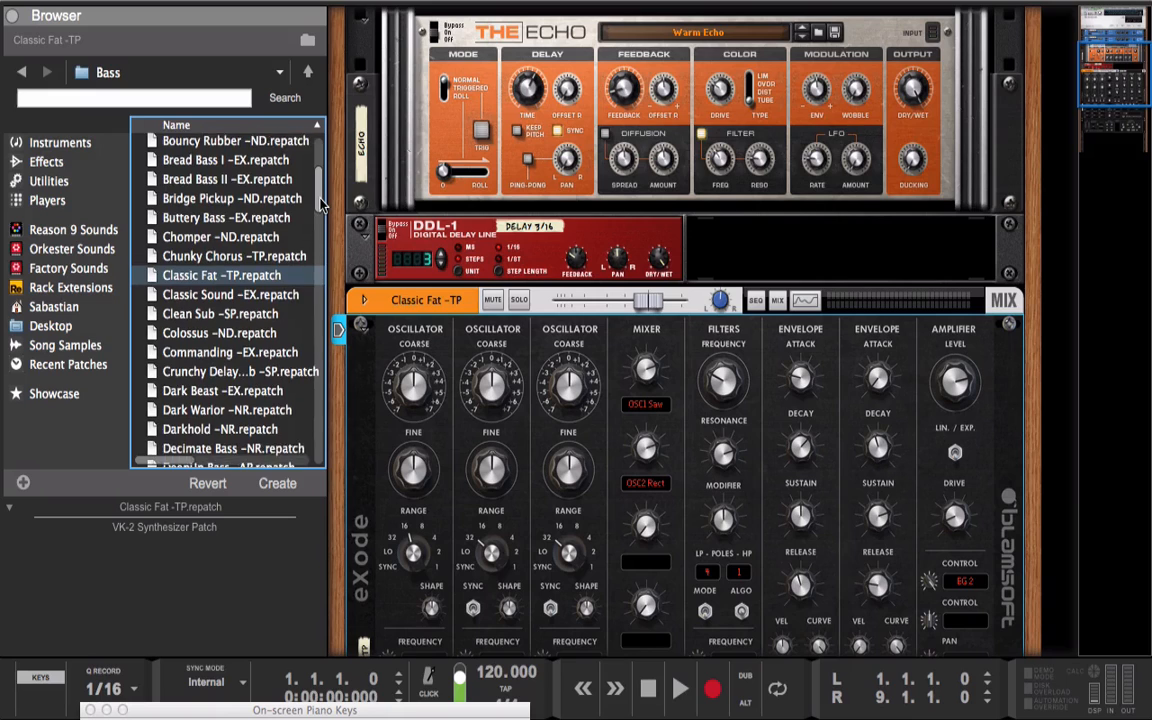
scroll(320, 200, up, 5)
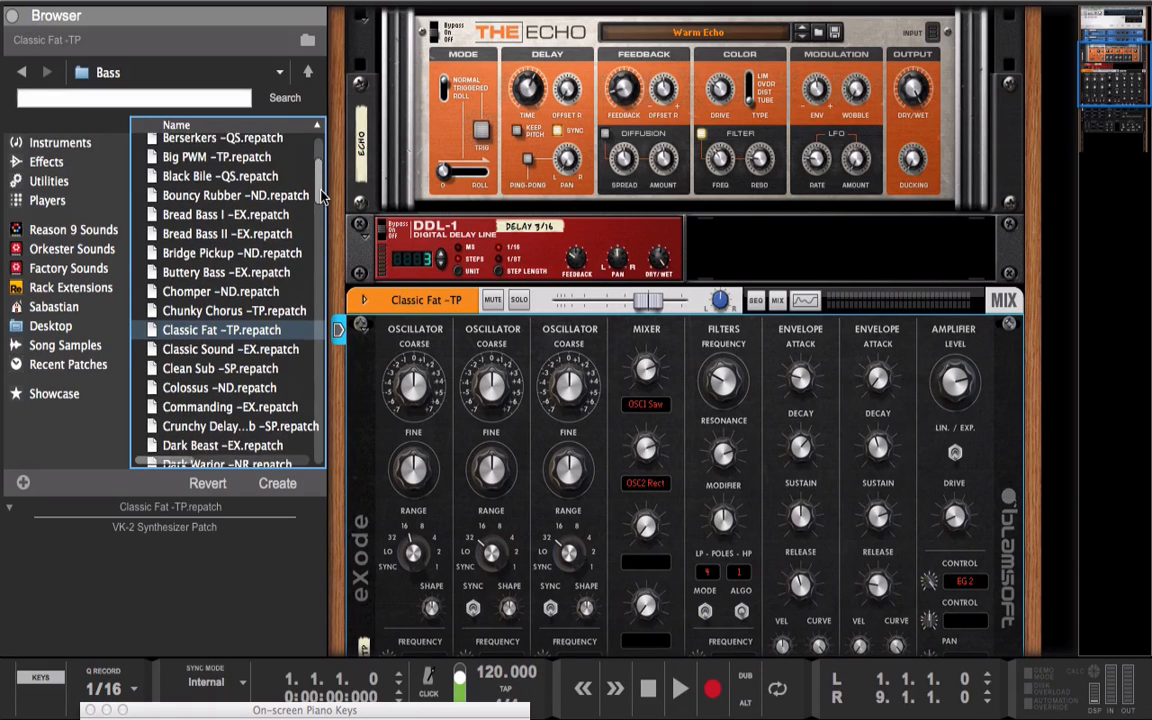
scroll(321, 178, up, 2)
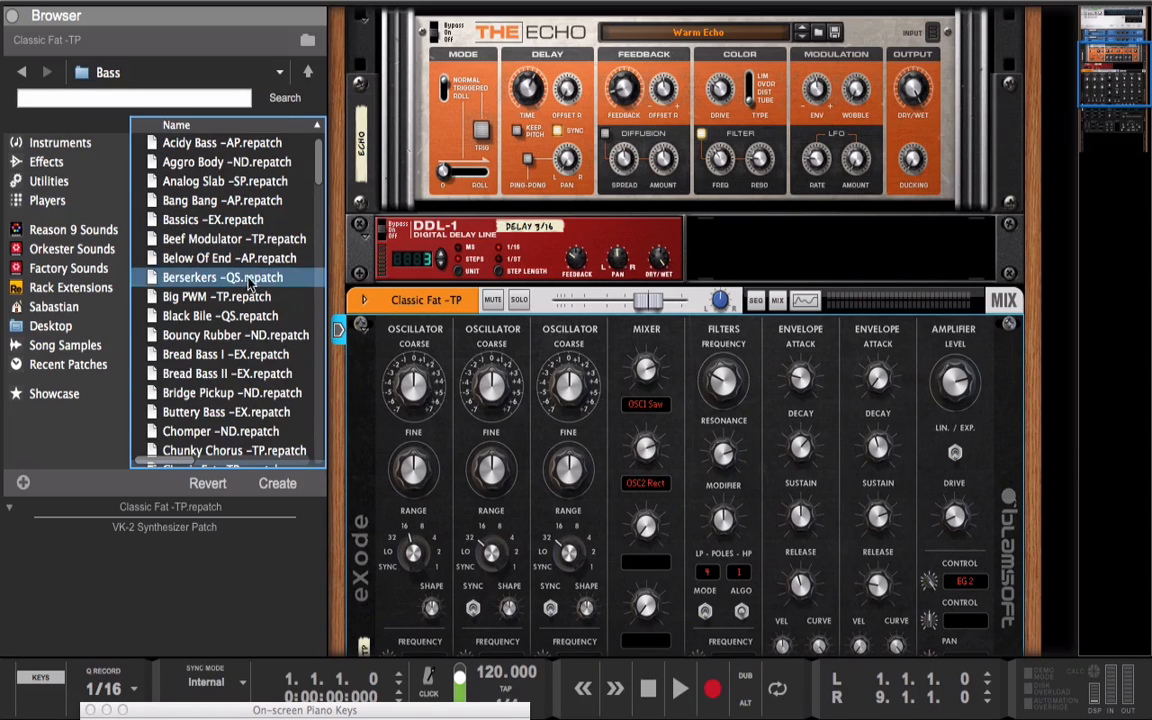
drag(237, 296, 405, 350)
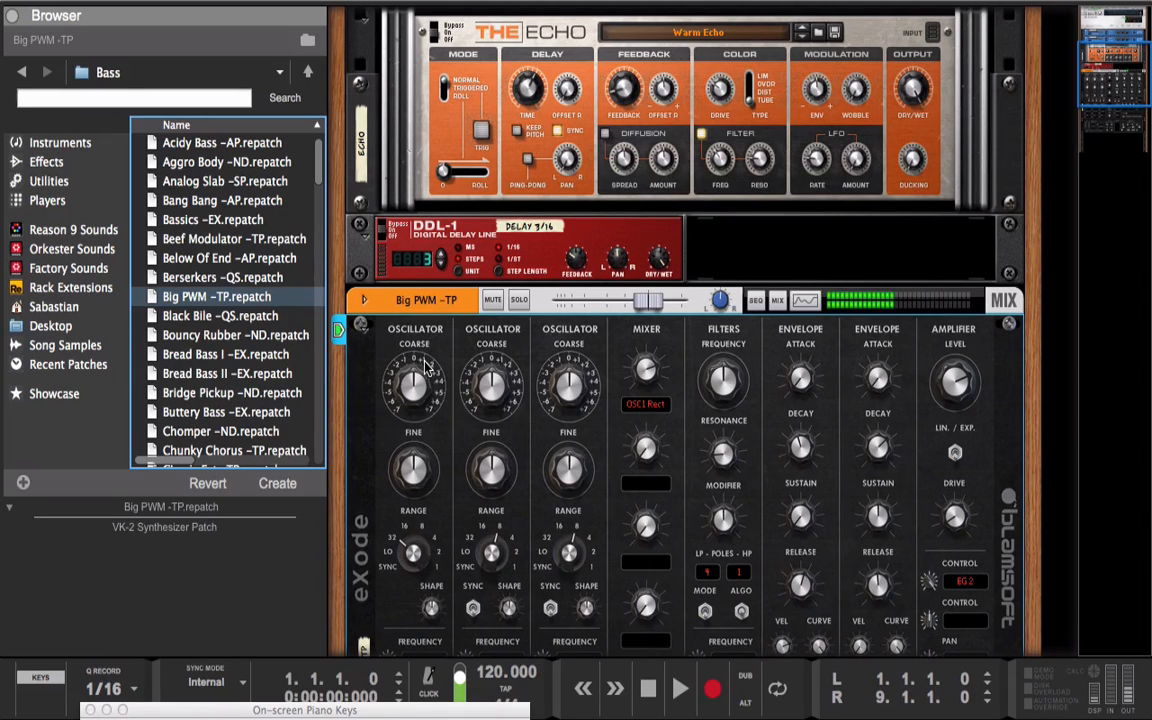
Bring the VK-2's performance and effects section into view and move the mod wheel on the Big PWM -TP patch
click(1112, 120)
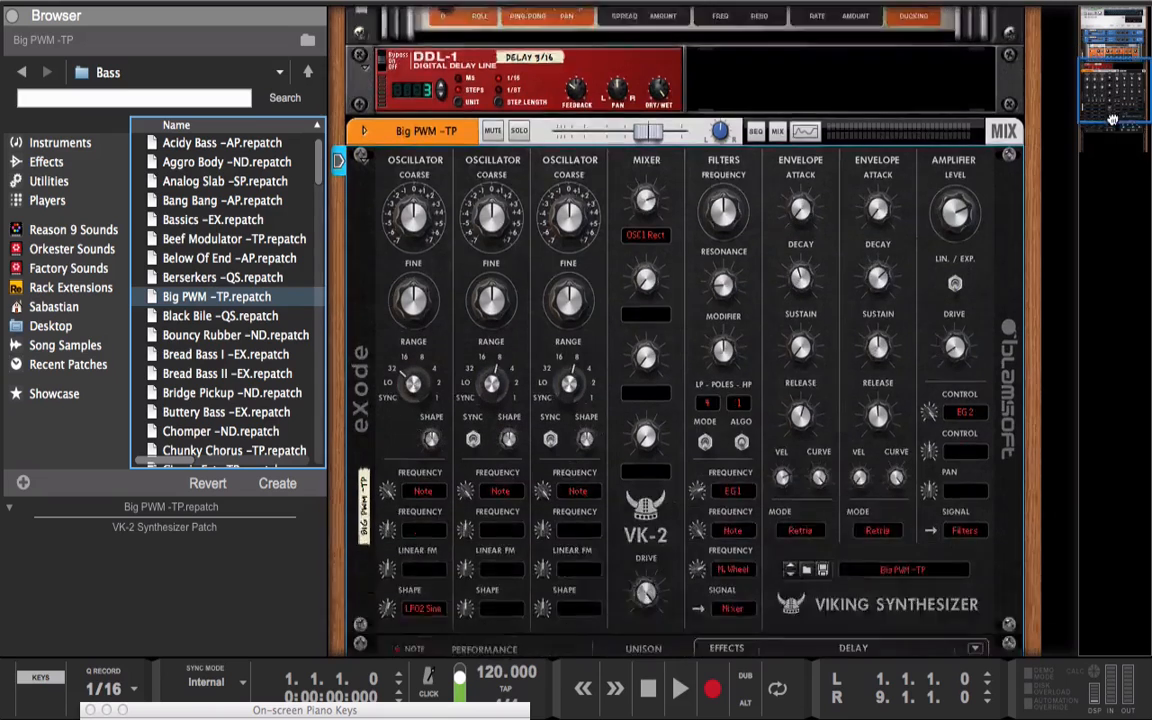
drag(1112, 120, 1112, 150)
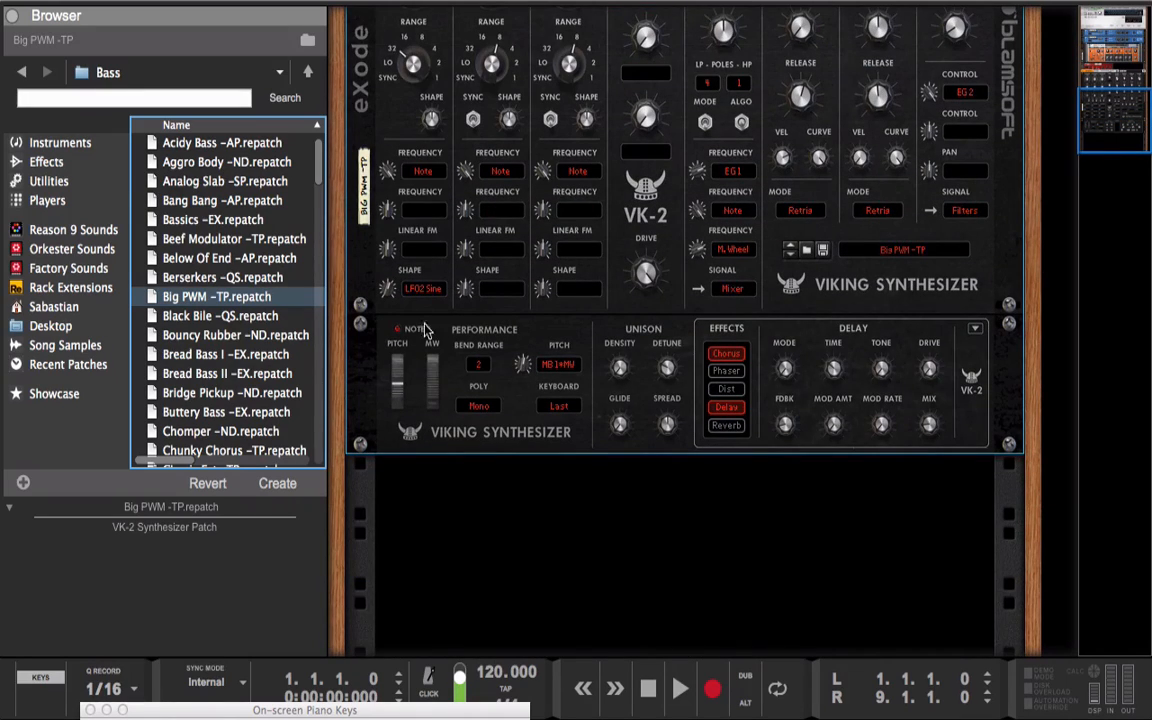
mouse_move(432, 405)
mouse_down()
mouse_move(434, 350)
mouse_move(430, 393)
mouse_up()
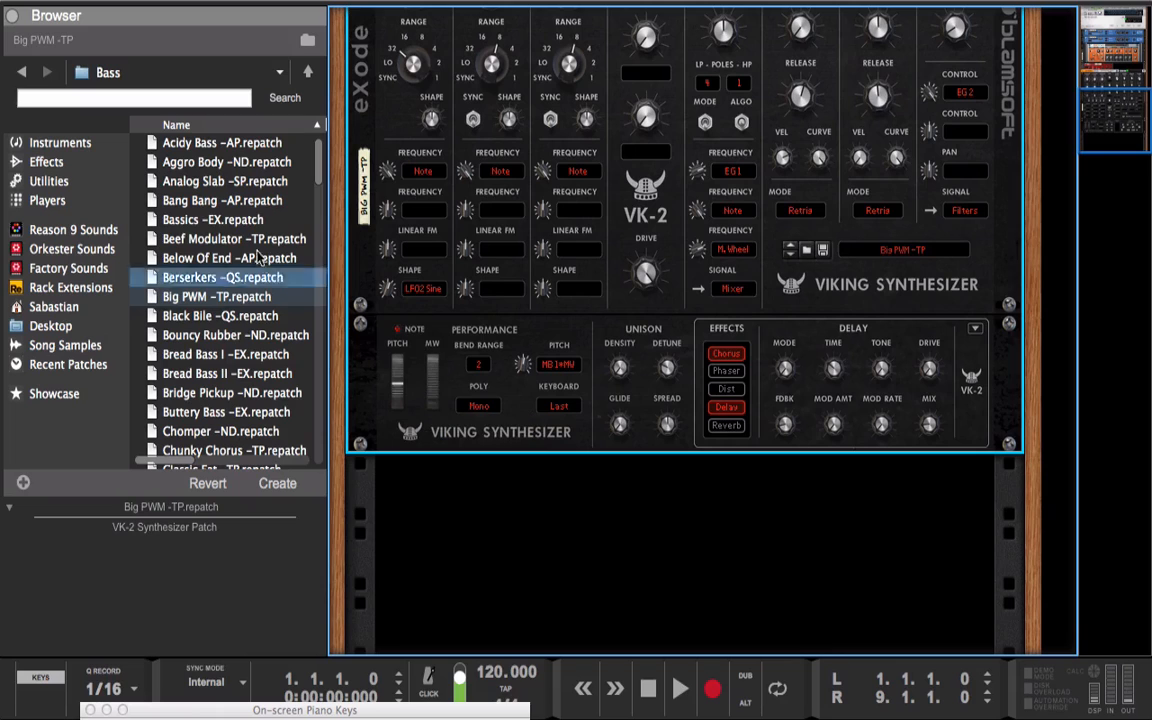
Load the Heavy 808 -ND patch from further down the Bass folder's list
click(228, 300)
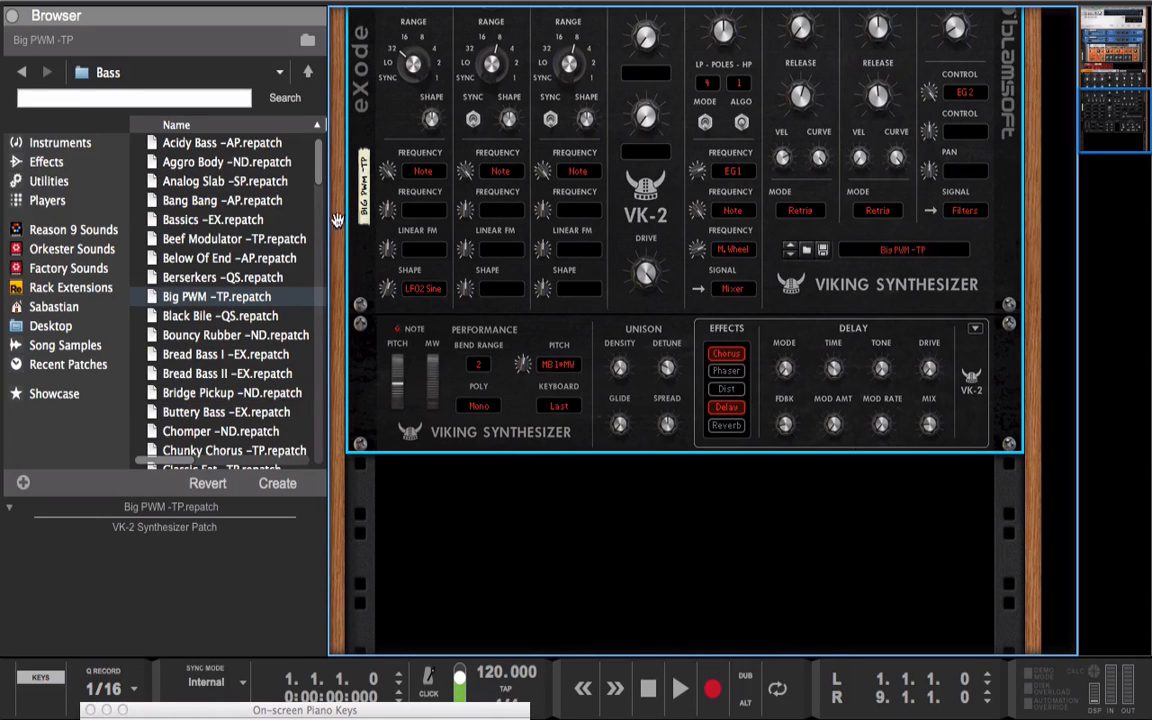
drag(320, 177, 323, 272)
scroll(292, 246, down, 3)
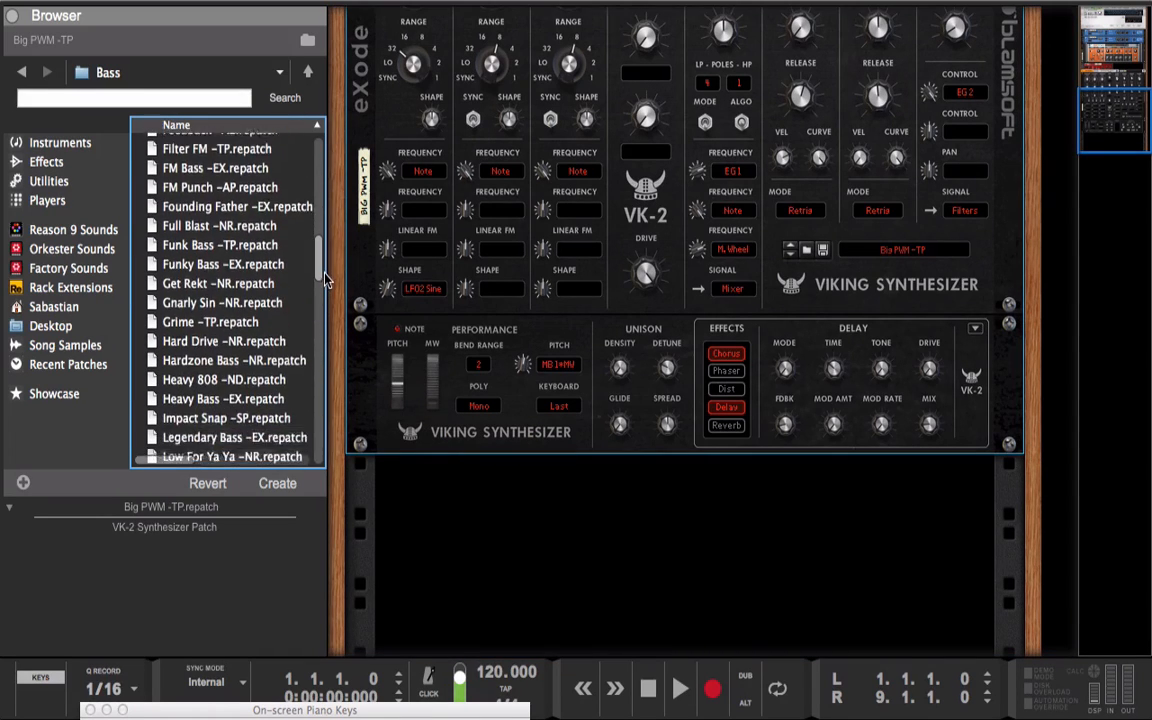
click(225, 236)
click(213, 299)
double_click(222, 276)
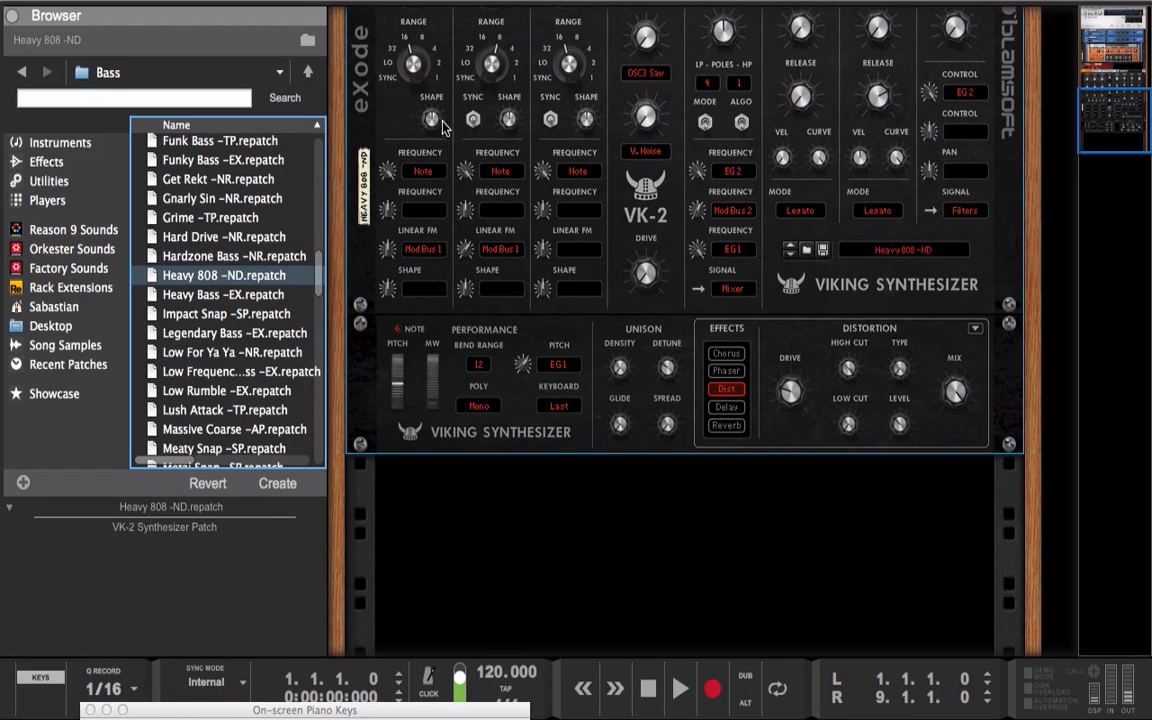
Switch from the Bass folder to the VK-2's Lead folder and load the Anxiety Square -EX patch
drag(316, 270, 333, 155)
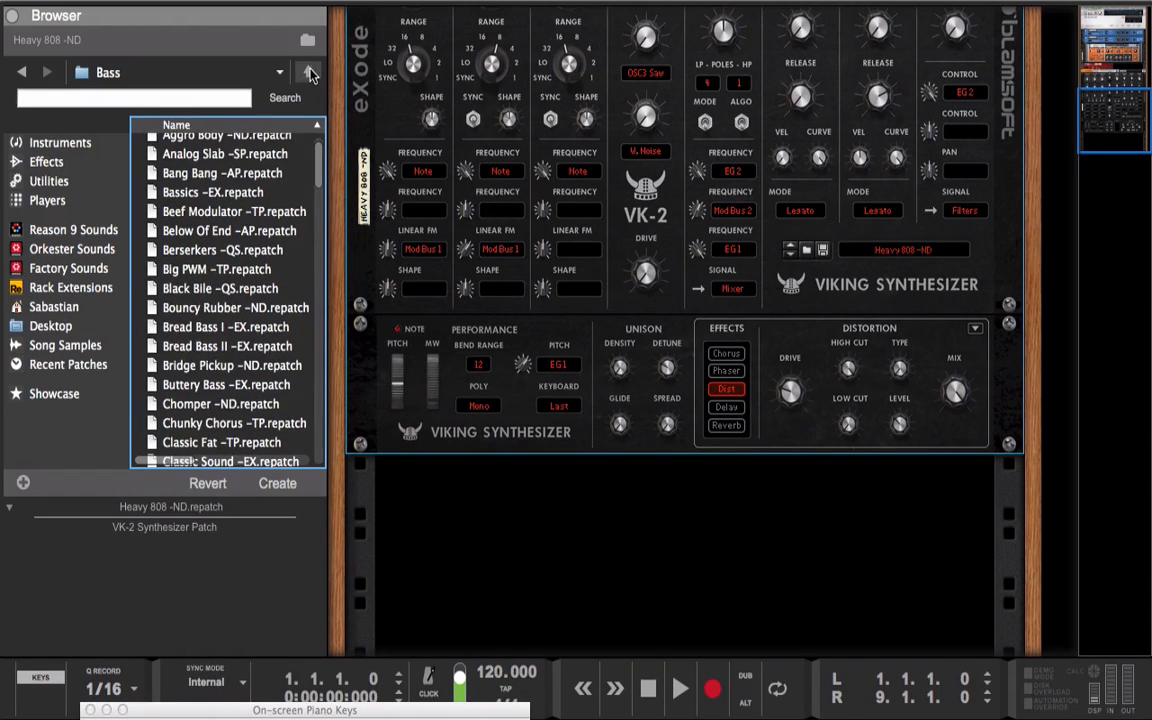
click(280, 68)
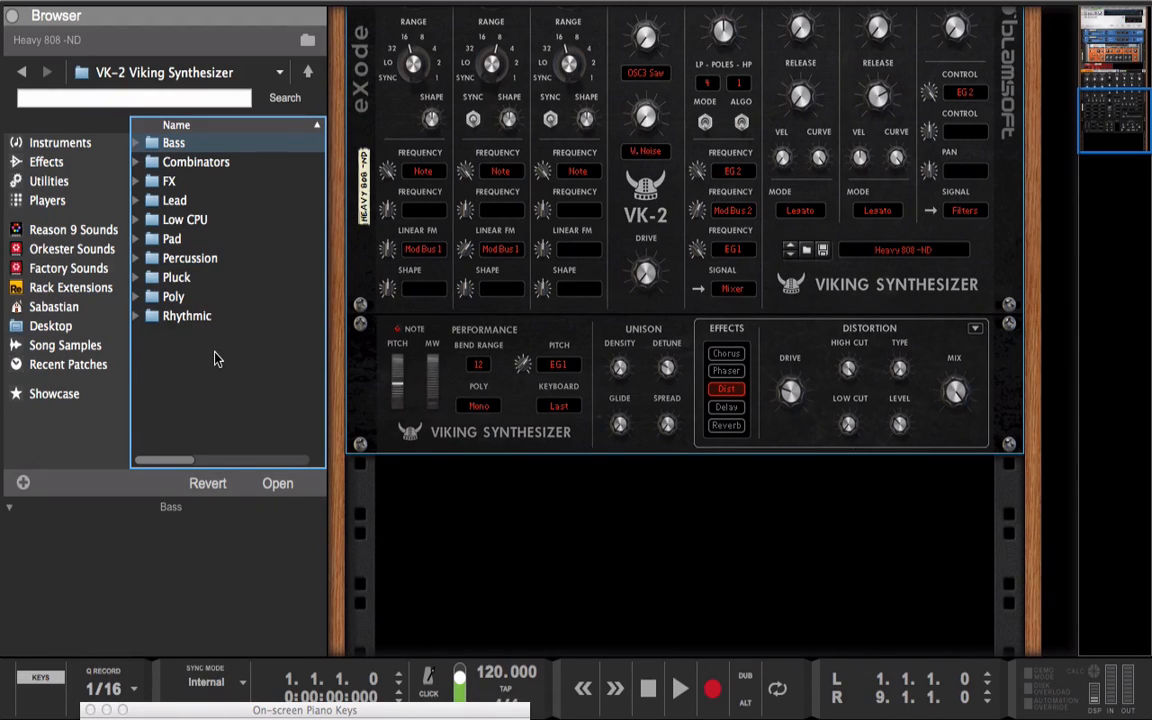
double_click(213, 202)
drag(213, 202, 484, 211)
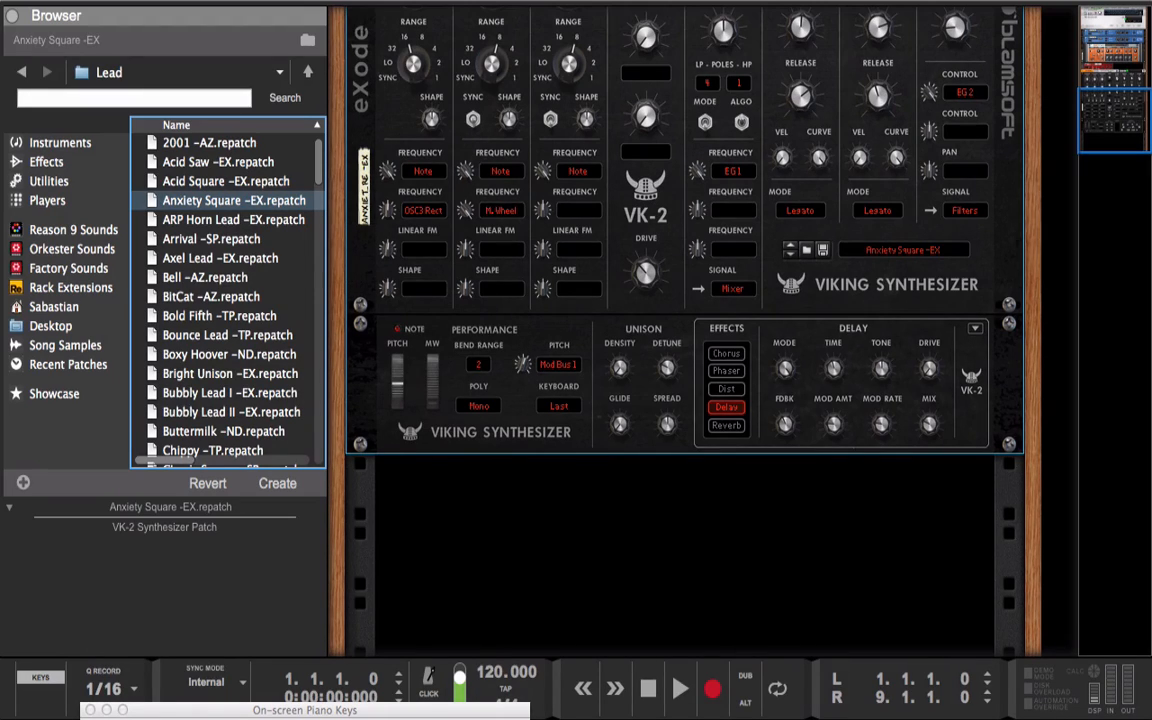
Load the Bounce Lead -TP patch and move its mod wheel
click(240, 318)
double_click(238, 335)
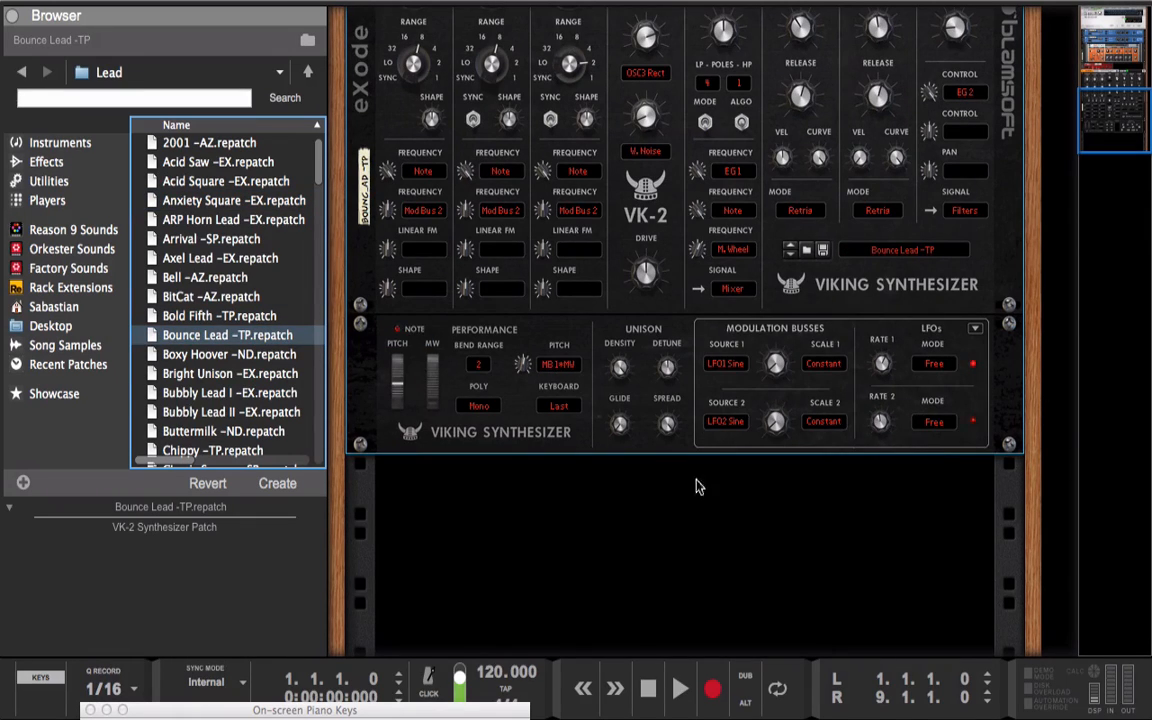
drag(432, 395, 388, 380)
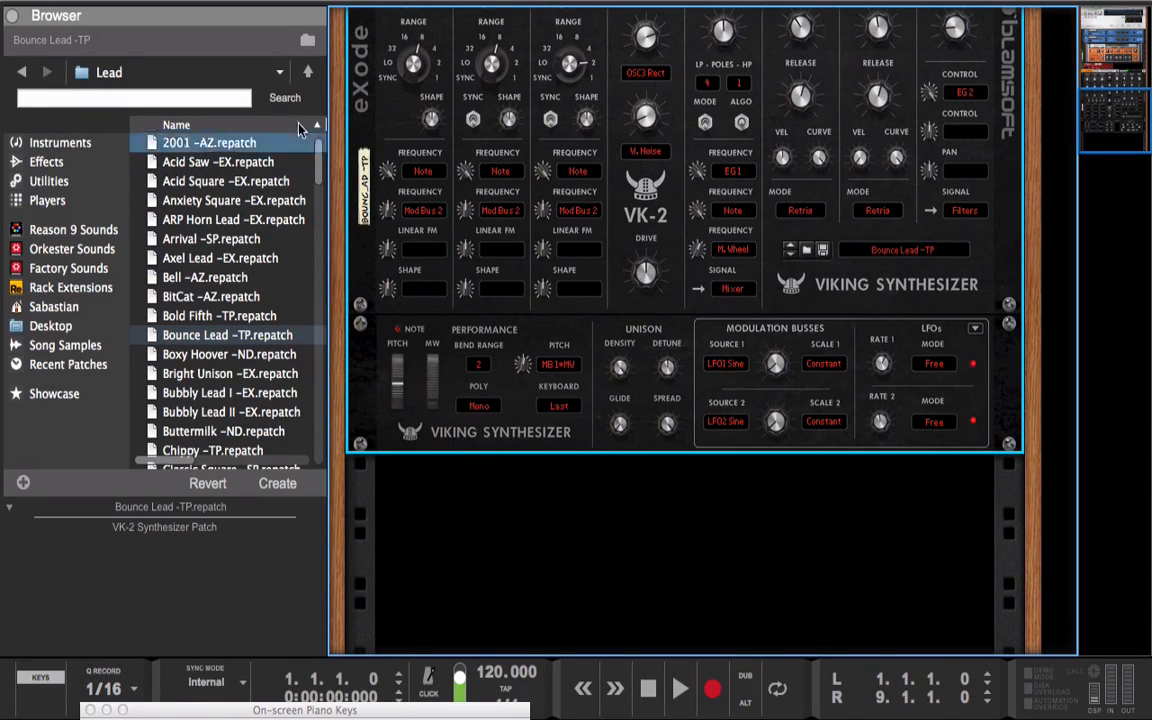
Load the Corrosion -ND lead patch from further down the Lead list and raise the mod wheel
drag(318, 150, 320, 215)
drag(264, 343, 257, 215)
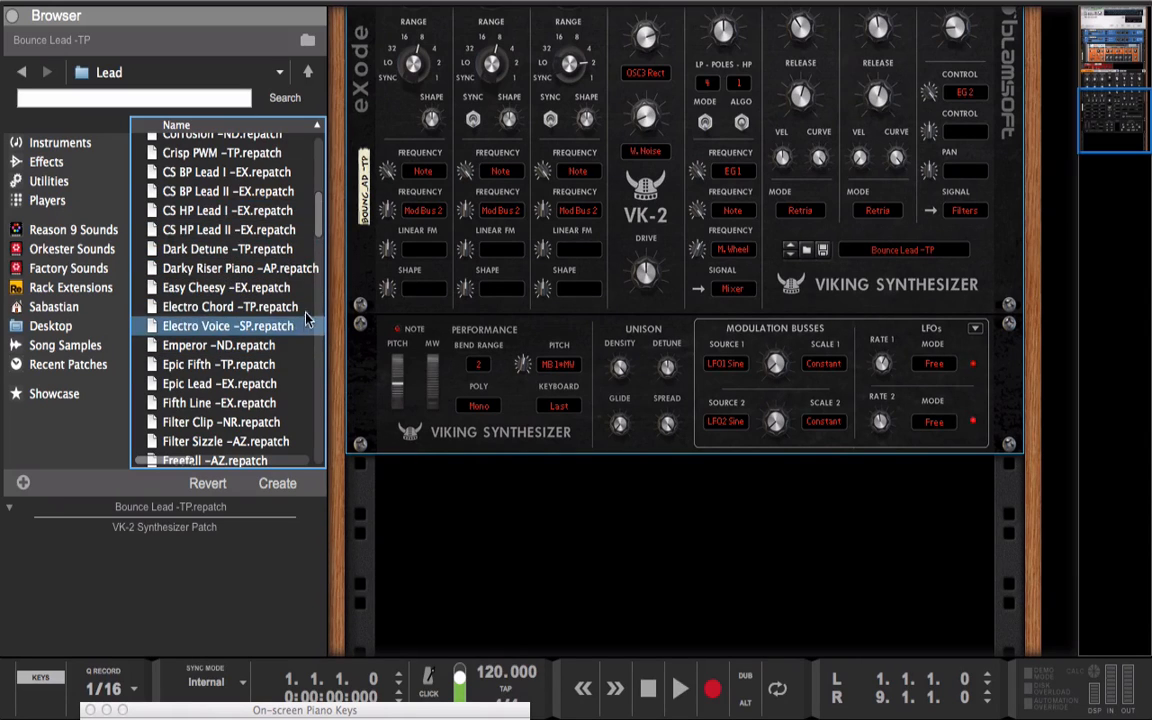
scroll(318, 230, up, 3)
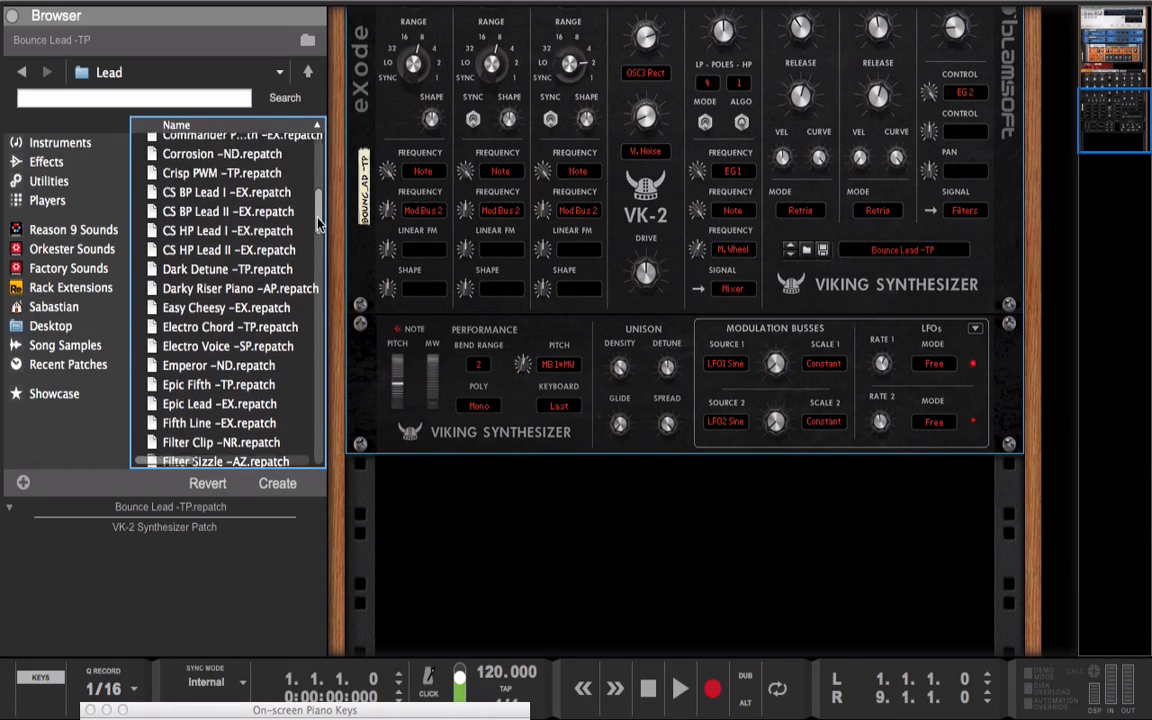
drag(286, 203, 449, 252)
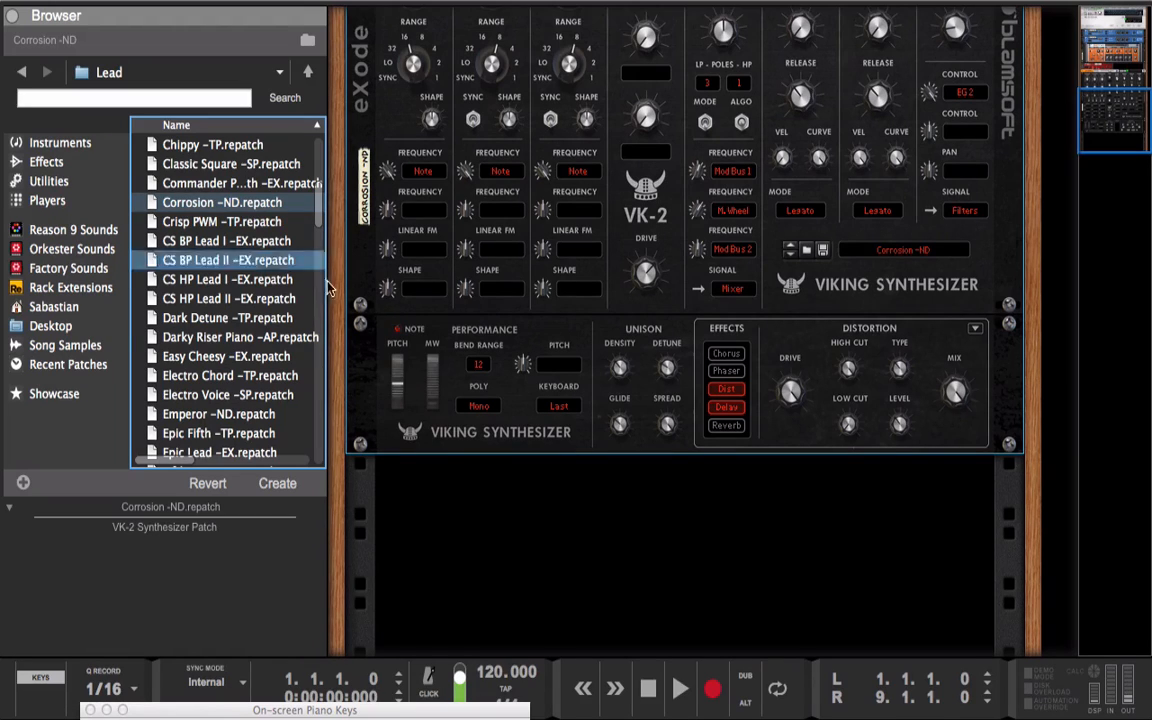
click(425, 387)
drag(425, 387, 432, 345)
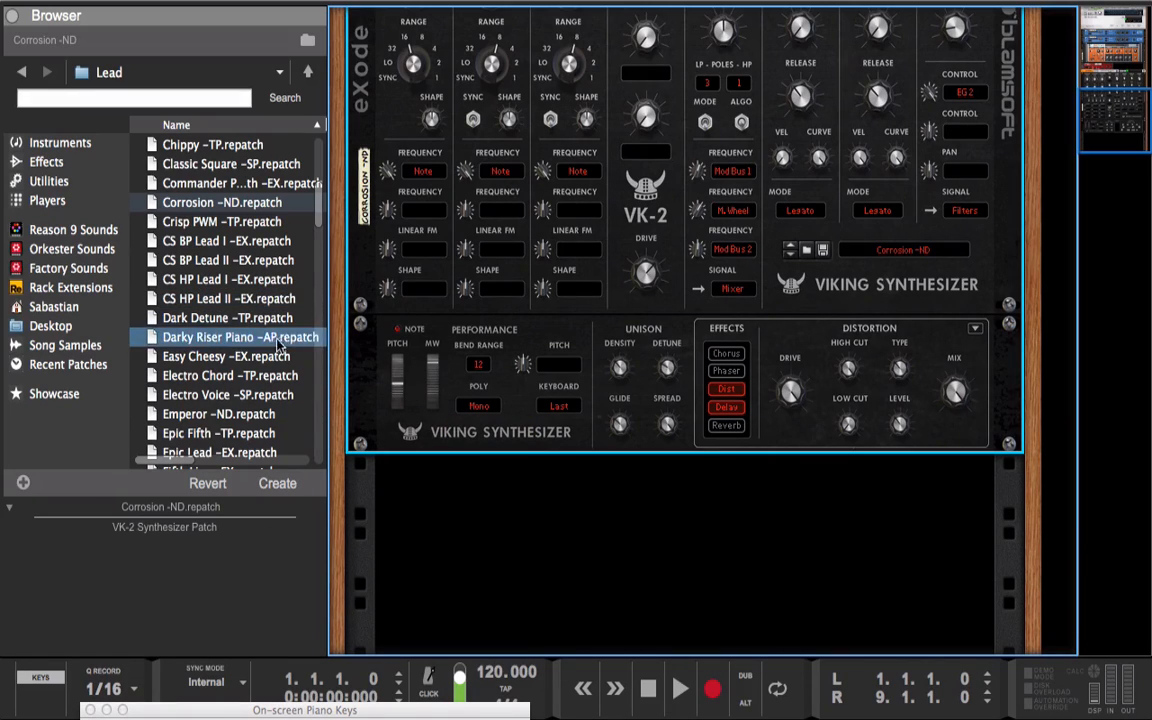
Load the Darky Riser Piano -AP lead patch, and replace it with Filter Clip -NR
drag(260, 337, 449, 342)
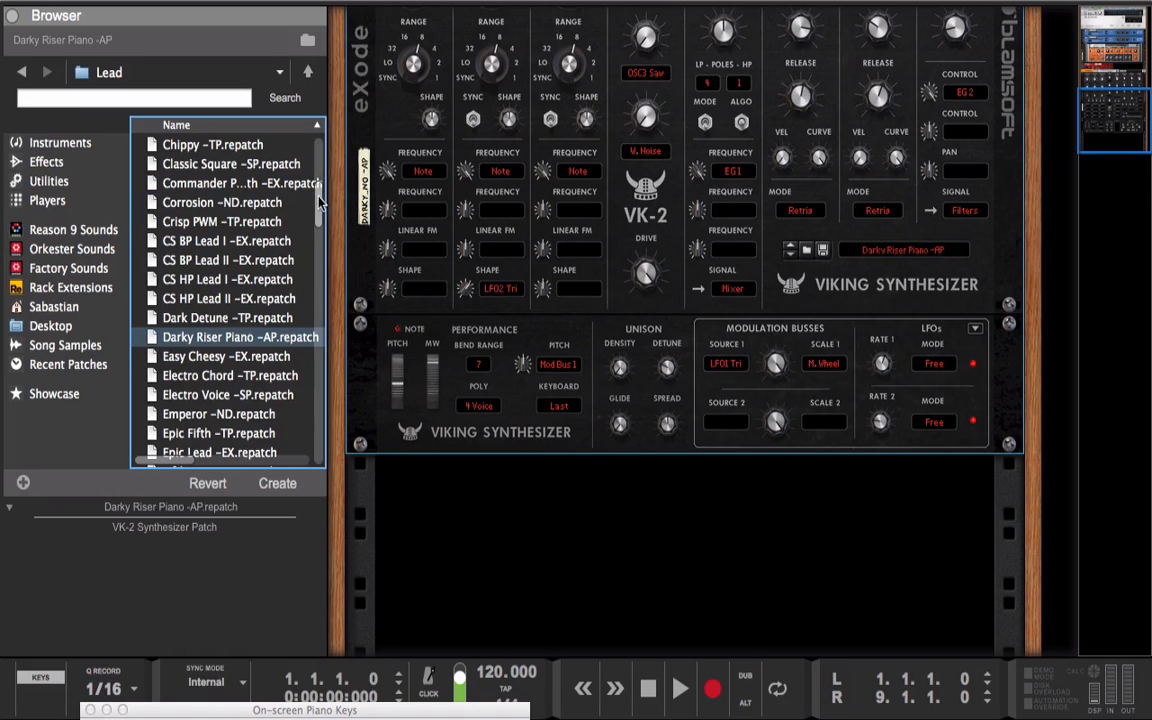
drag(320, 205, 319, 226)
click(220, 336)
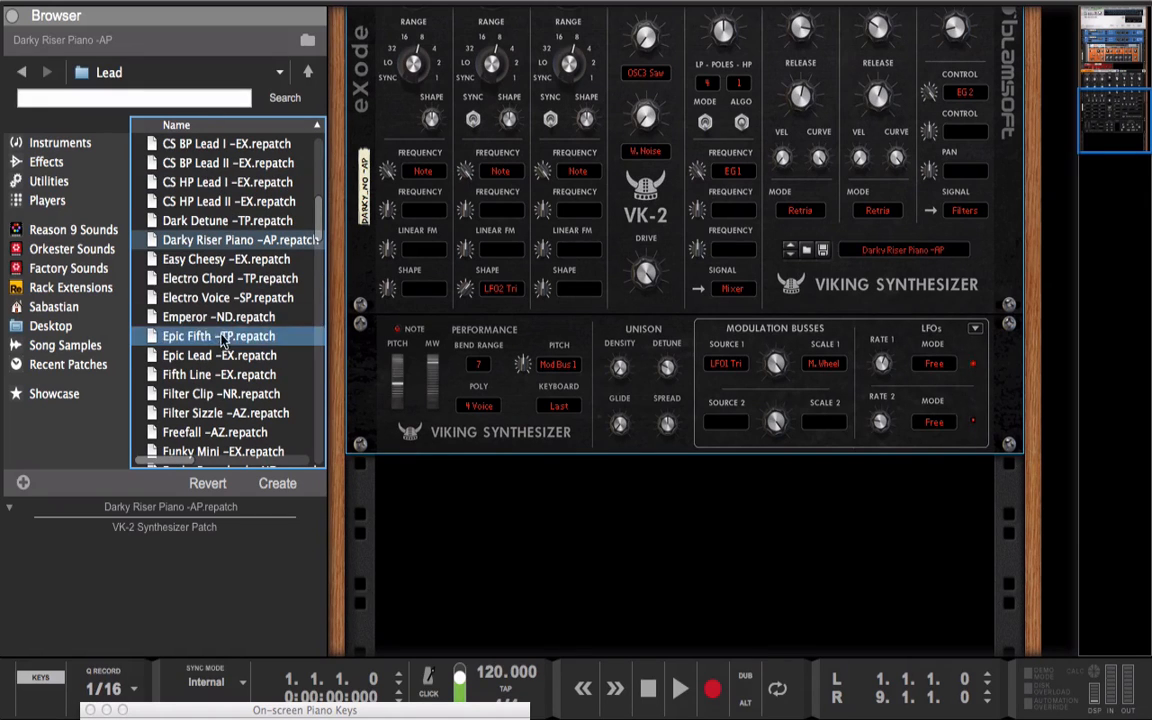
click(215, 412)
click(220, 393)
drag(220, 393, 376, 316)
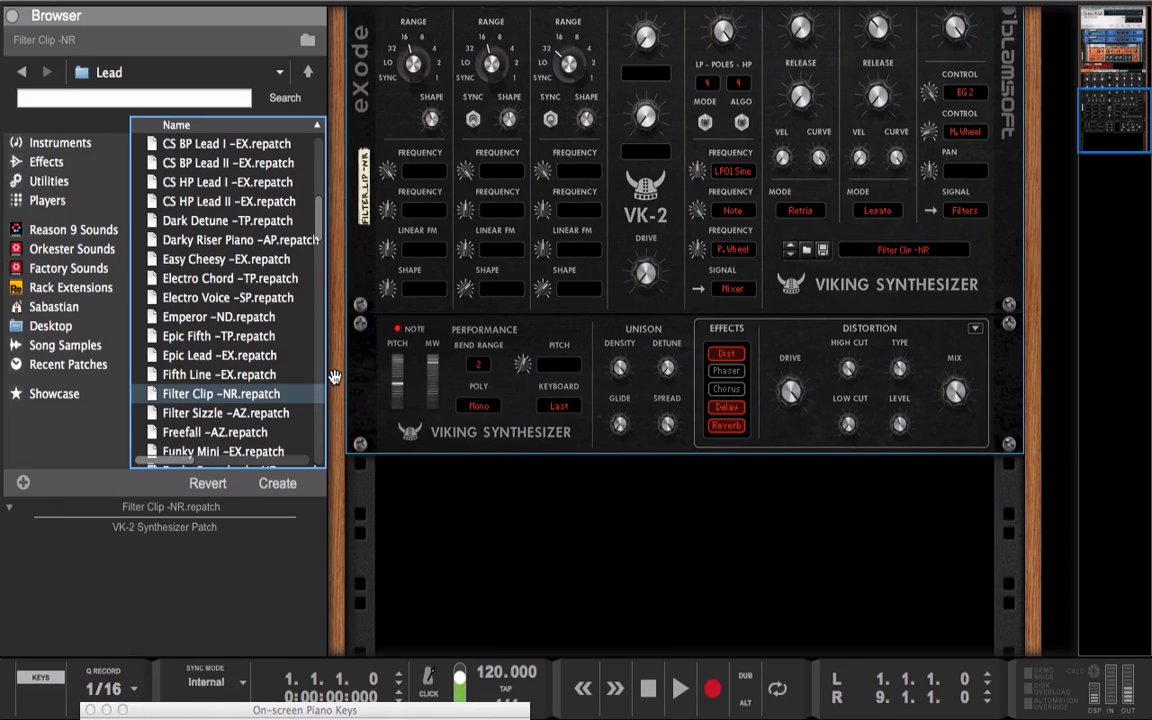
Work the VK-2's mod wheel on the Filter Clip -NR patch, pulling it downwards
click(219, 379)
click(435, 360)
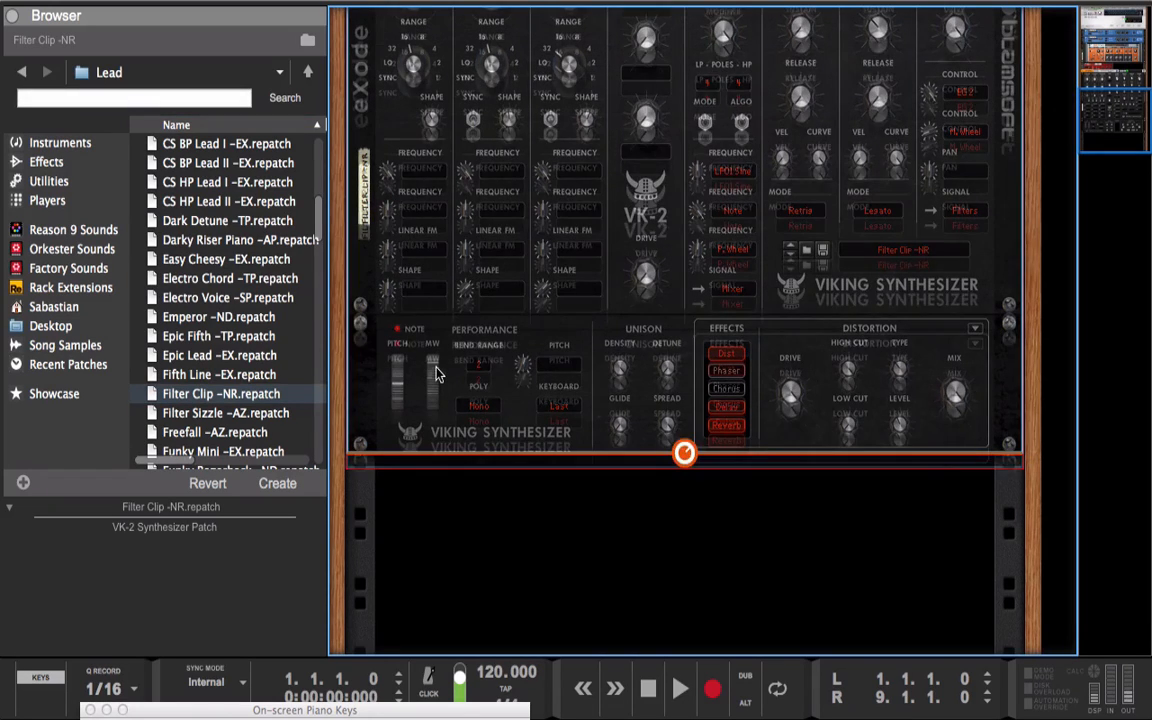
mouse_move(435, 370)
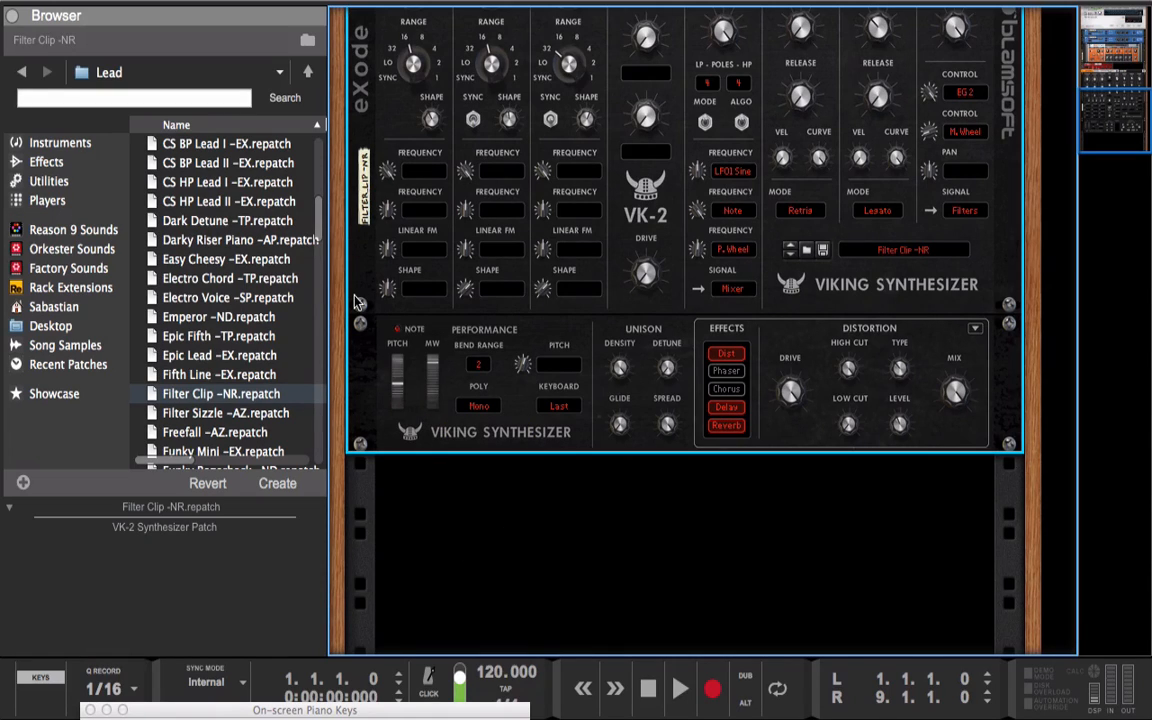
drag(423, 379, 425, 469)
Load the Epic Lead -EX patch and lower the mod wheel
click(240, 240)
click(220, 355)
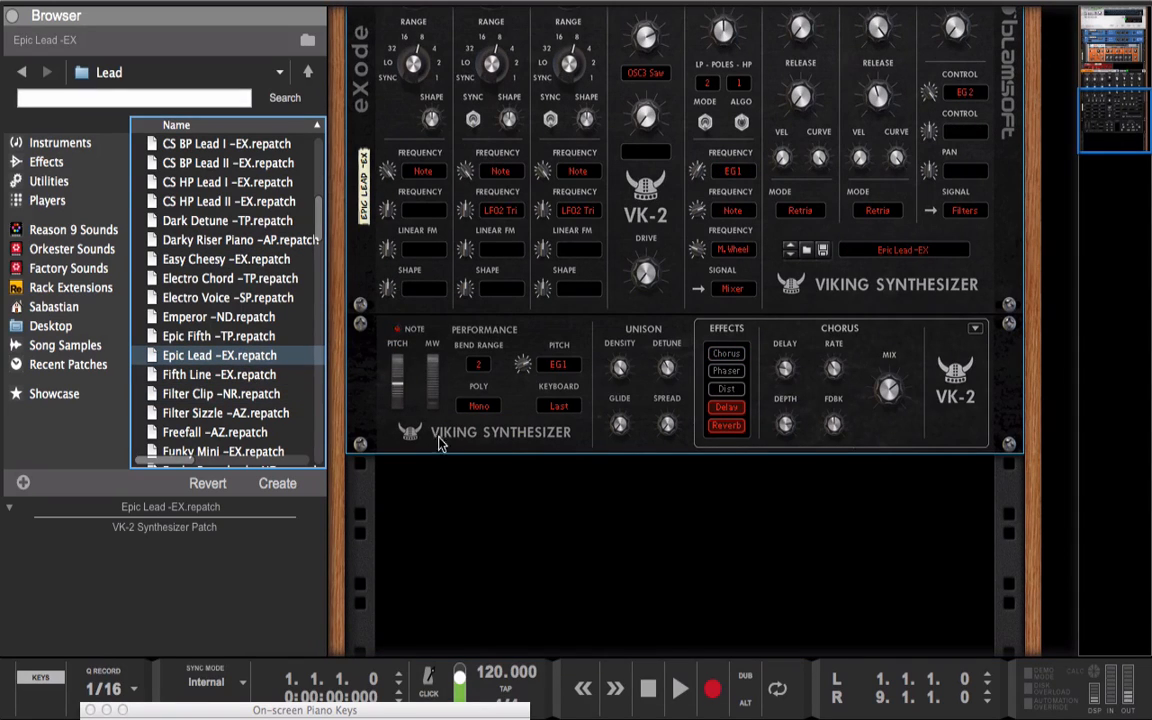
drag(435, 363, 425, 421)
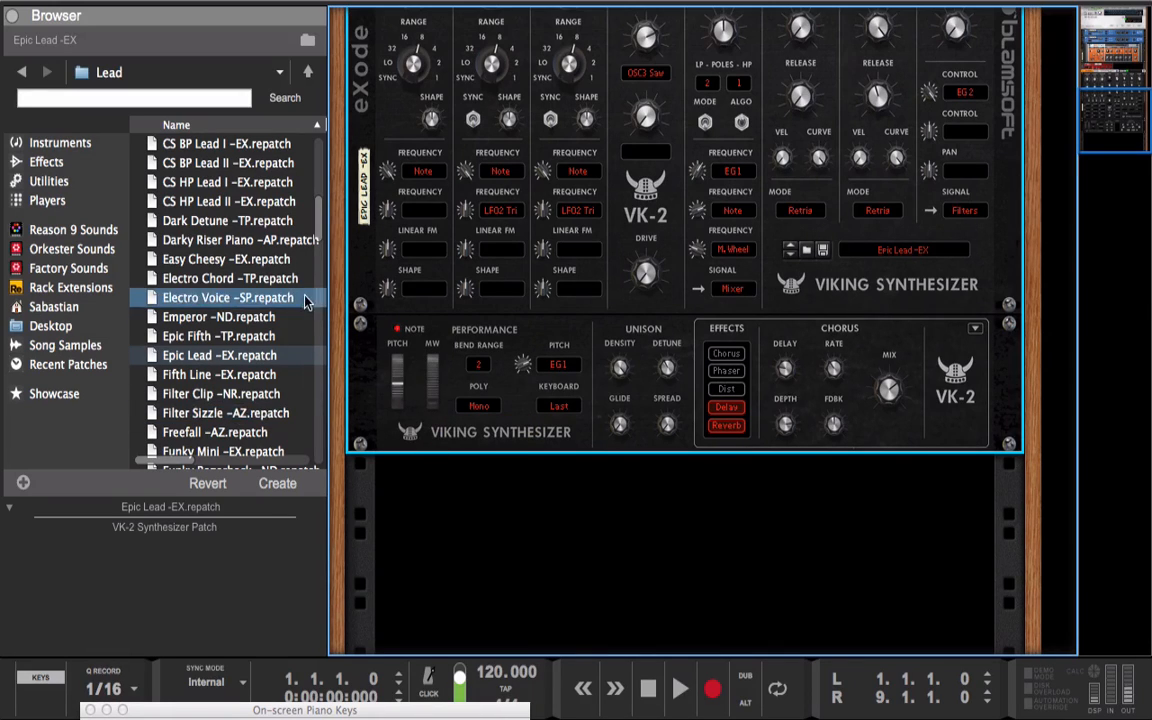
Load the Iron Age -QS patch from the middle of the Lead list and pull the mod wheel down
drag(316, 211, 330, 293)
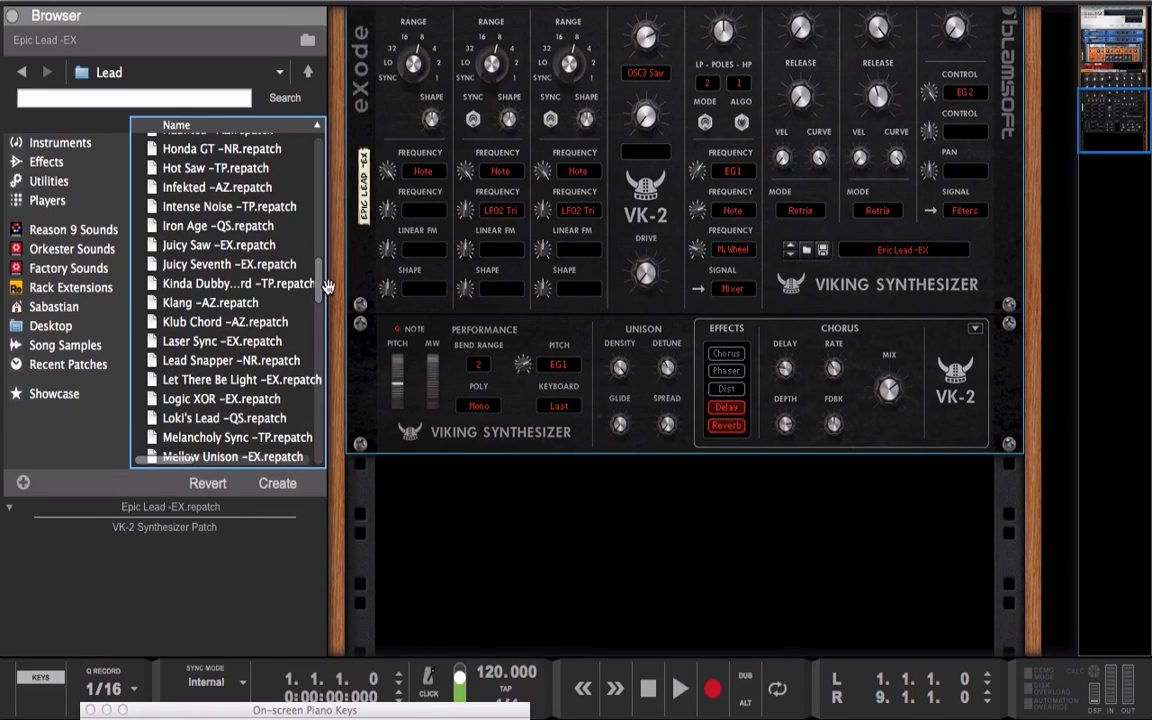
click(305, 226)
drag(305, 226, 445, 280)
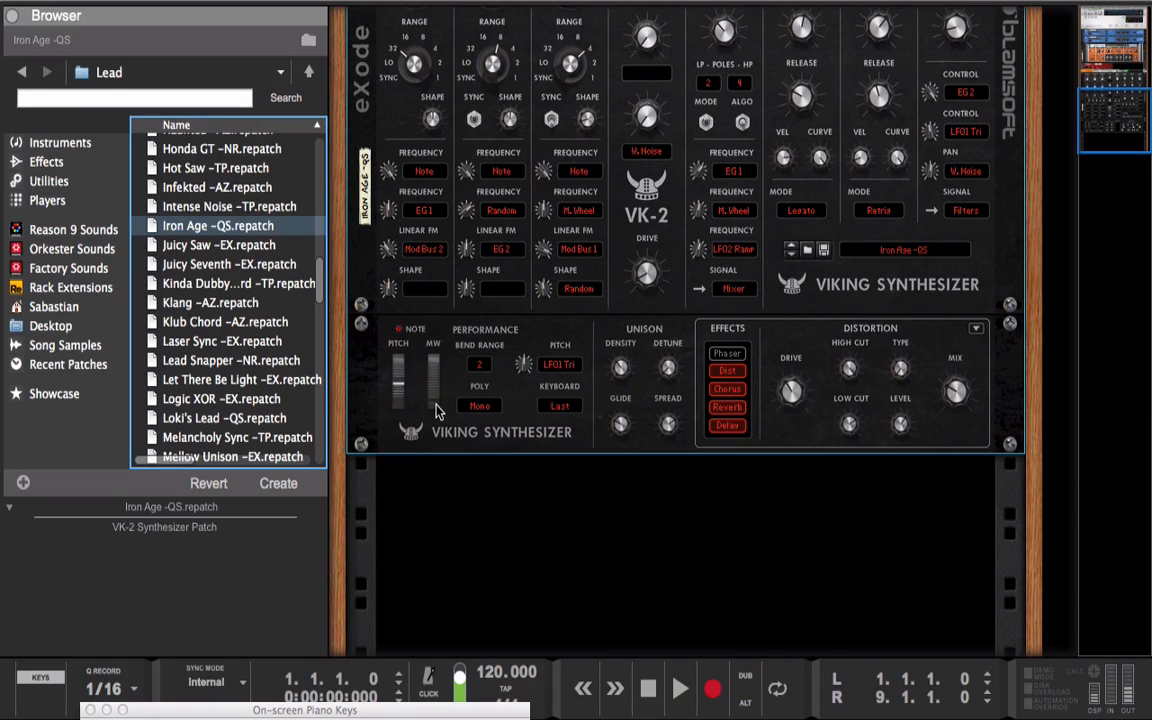
mouse_move(436, 410)
mouse_down()
mouse_move(425, 365)
mouse_move(438, 430)
mouse_up()
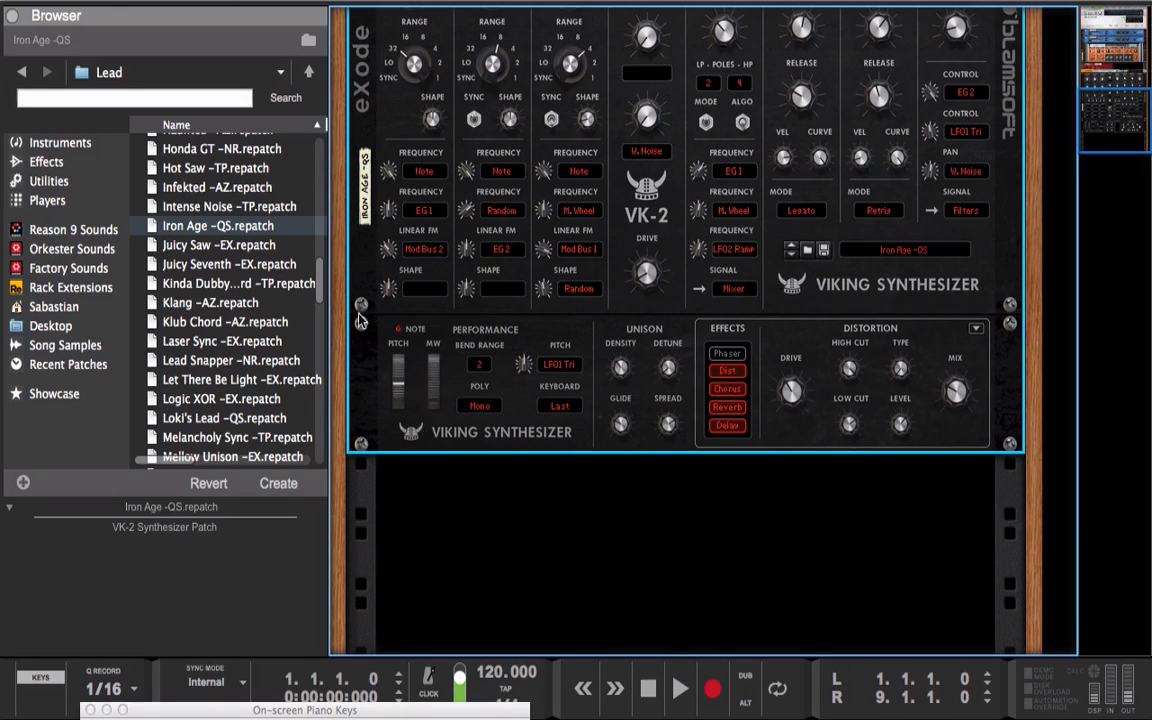
Go from the Lead folder to the VK-2's Pluck folder and load the Arp Me -SP patch
click(312, 75)
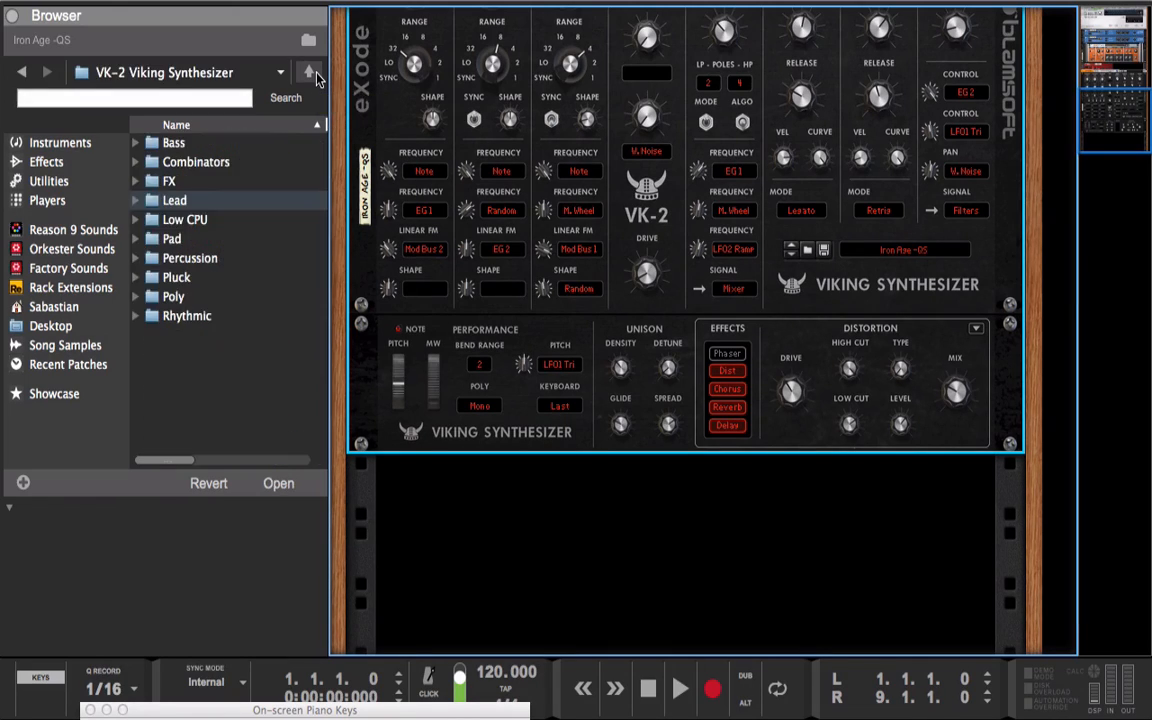
double_click(228, 280)
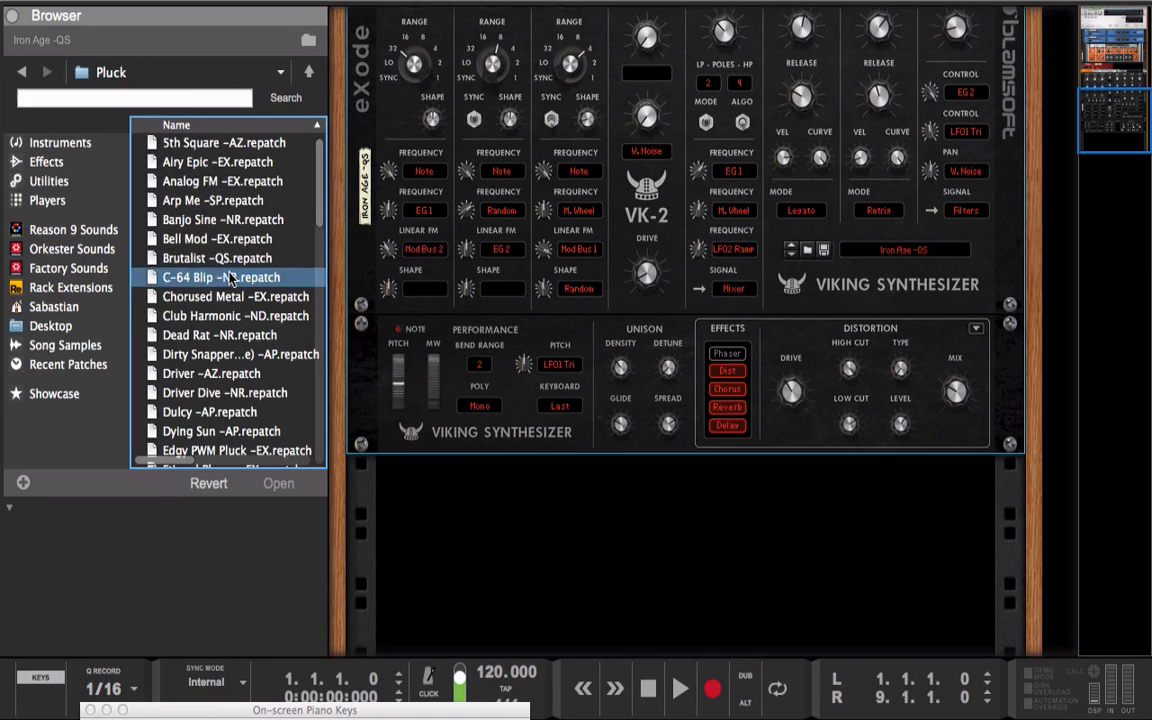
click(212, 200)
drag(212, 200, 462, 222)
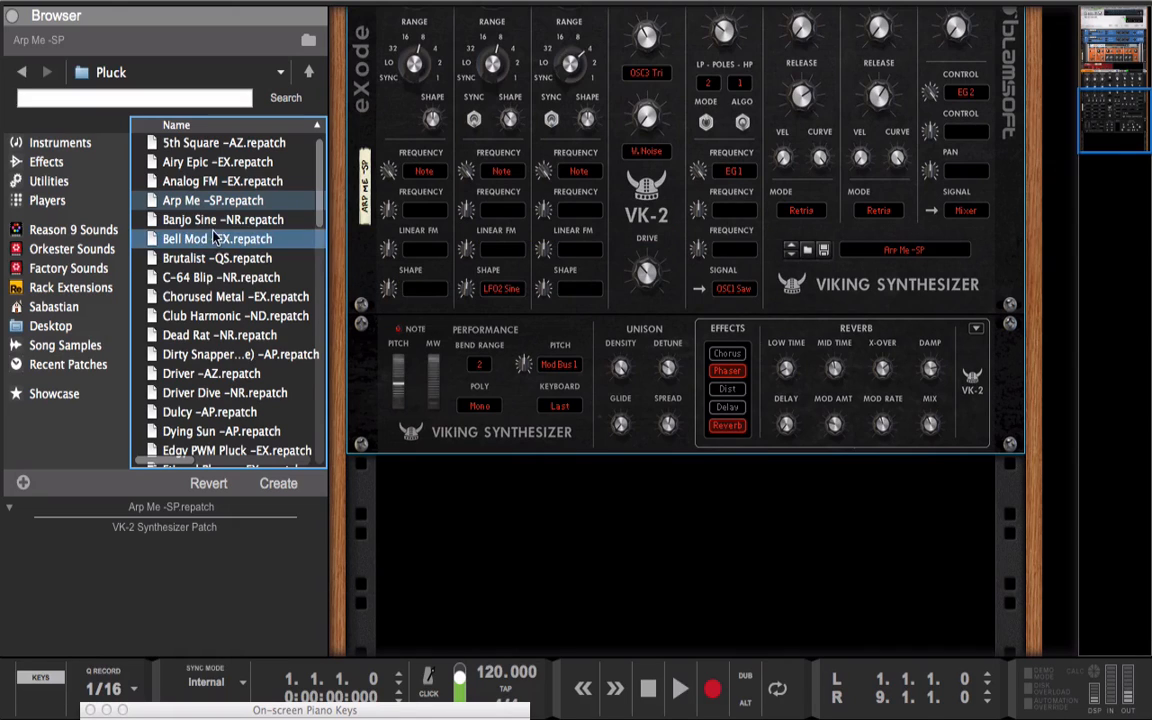
Add a Dual Arpeggio player device to the VK-2 Viking Synthesizer in the rack
click(106, 206)
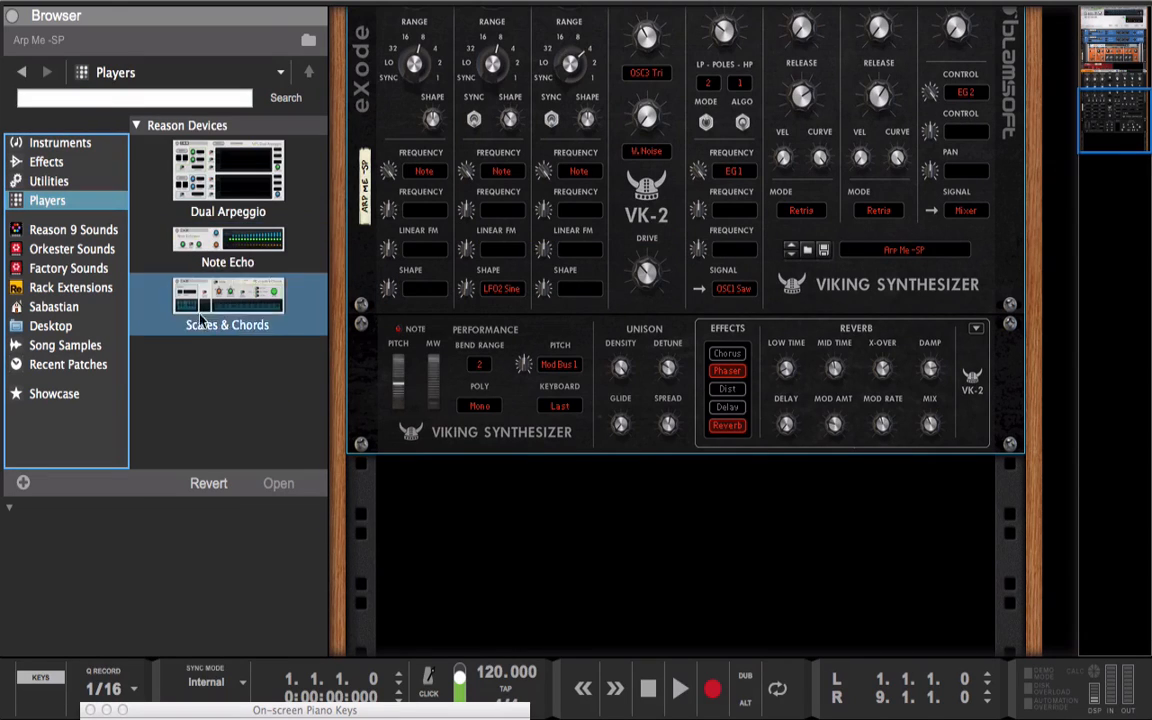
click(253, 172)
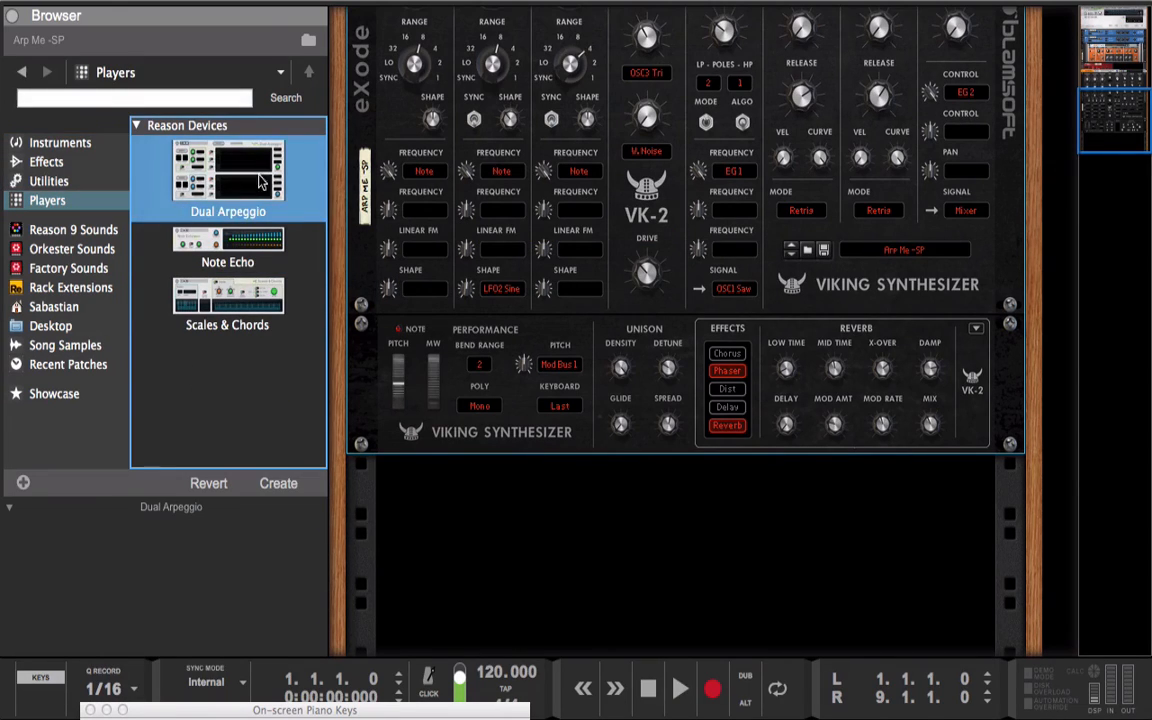
drag(253, 172, 336, 170)
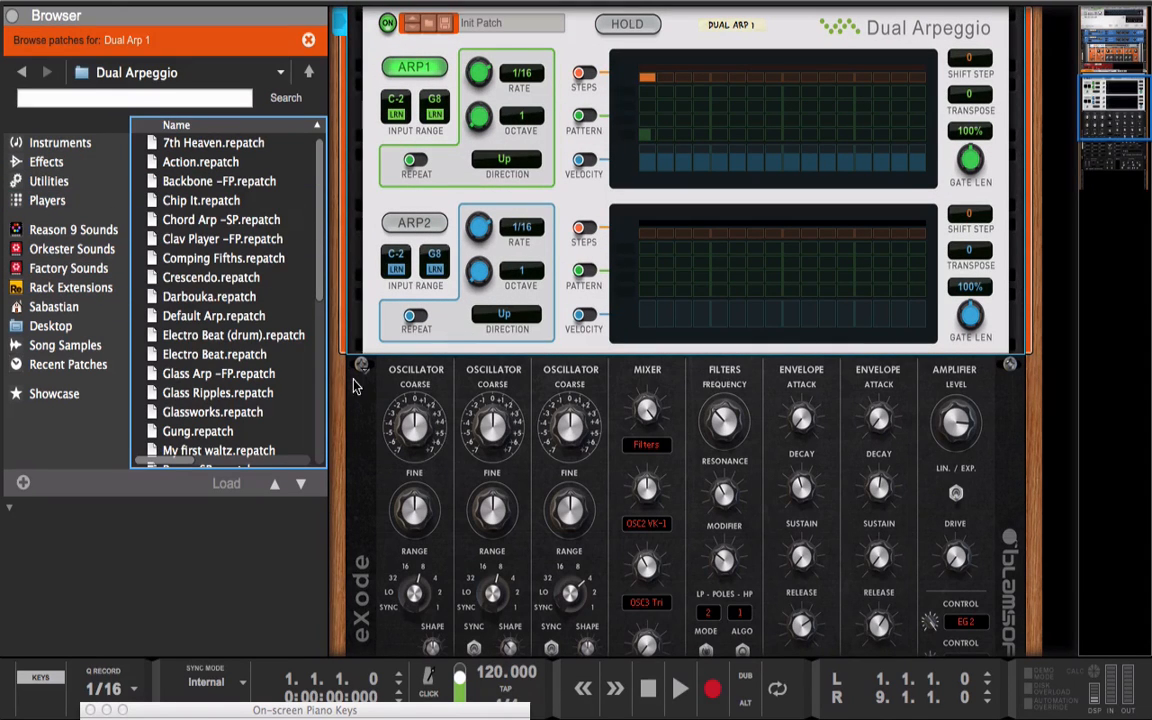
Reopen patch browsing for the VK-2 in the Pluck folder and pull down the mod wheel on Arp Me -SP
click(336, 350)
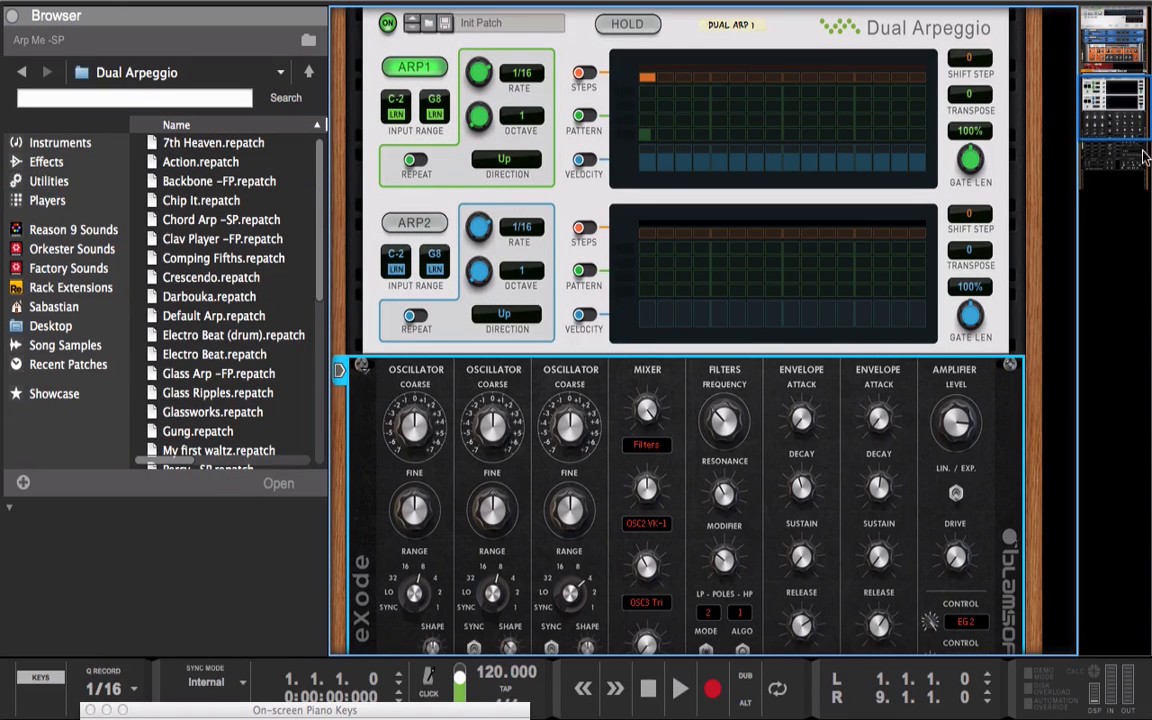
scroll(1145, 157, down, 10)
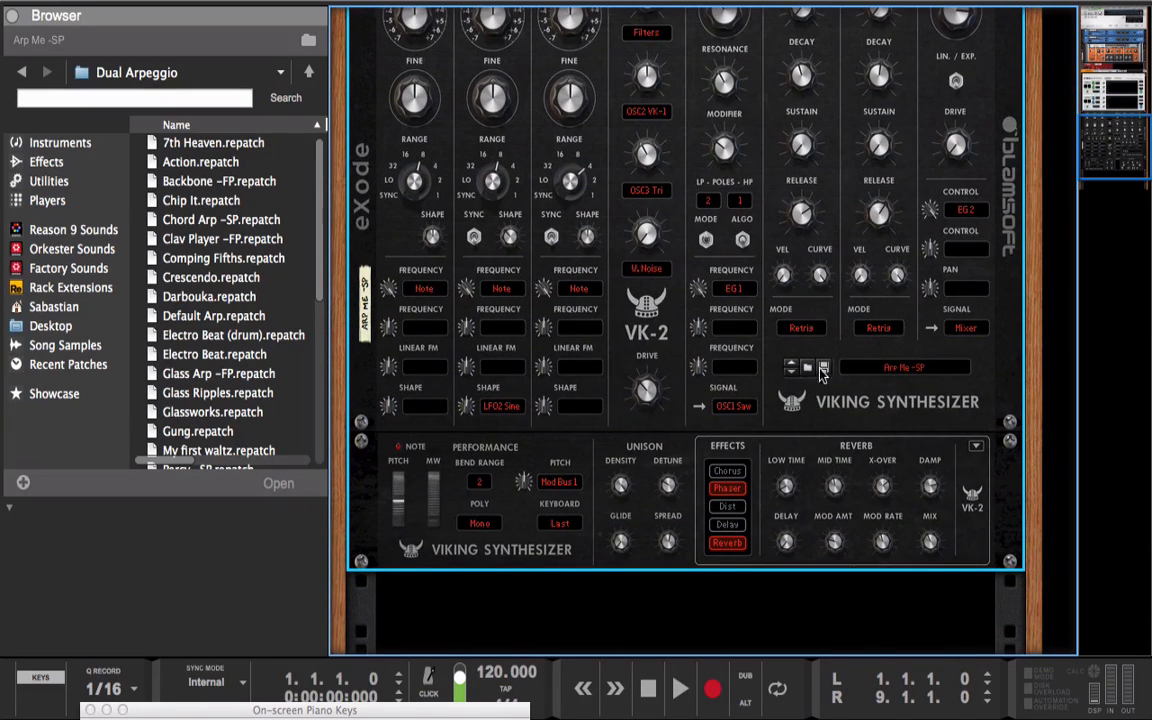
click(807, 368)
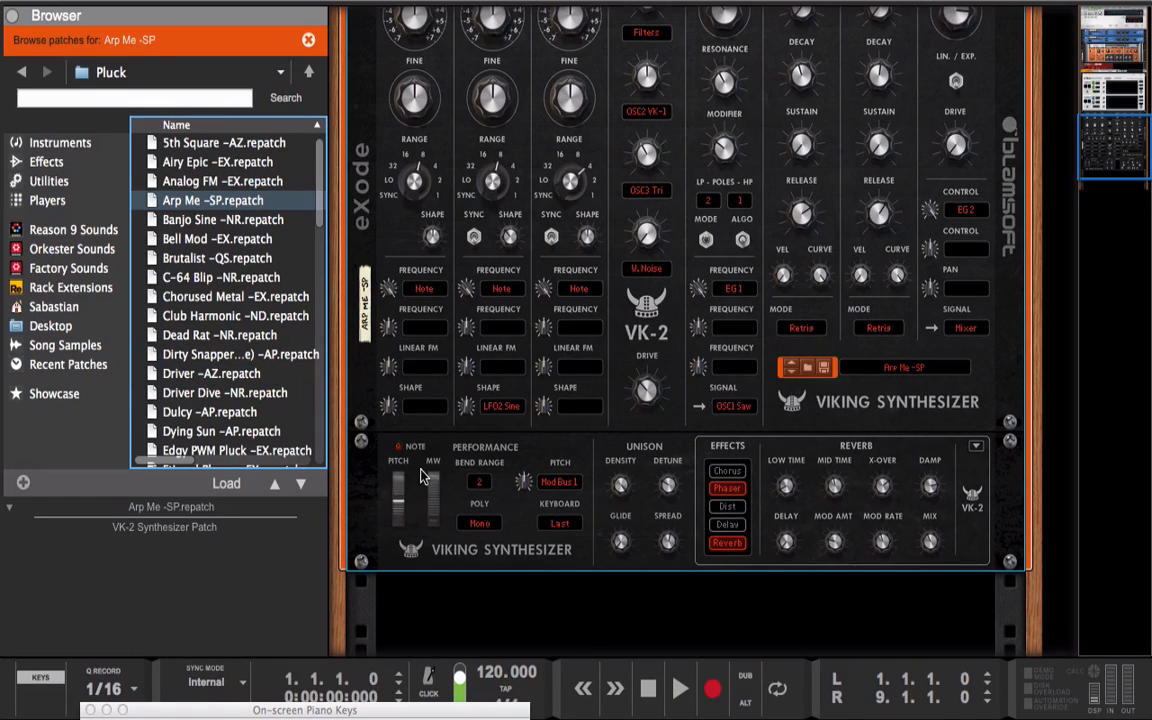
drag(437, 530, 410, 590)
Load the Dying Sun -AP pluck patch and raise the mod wheel
click(270, 431)
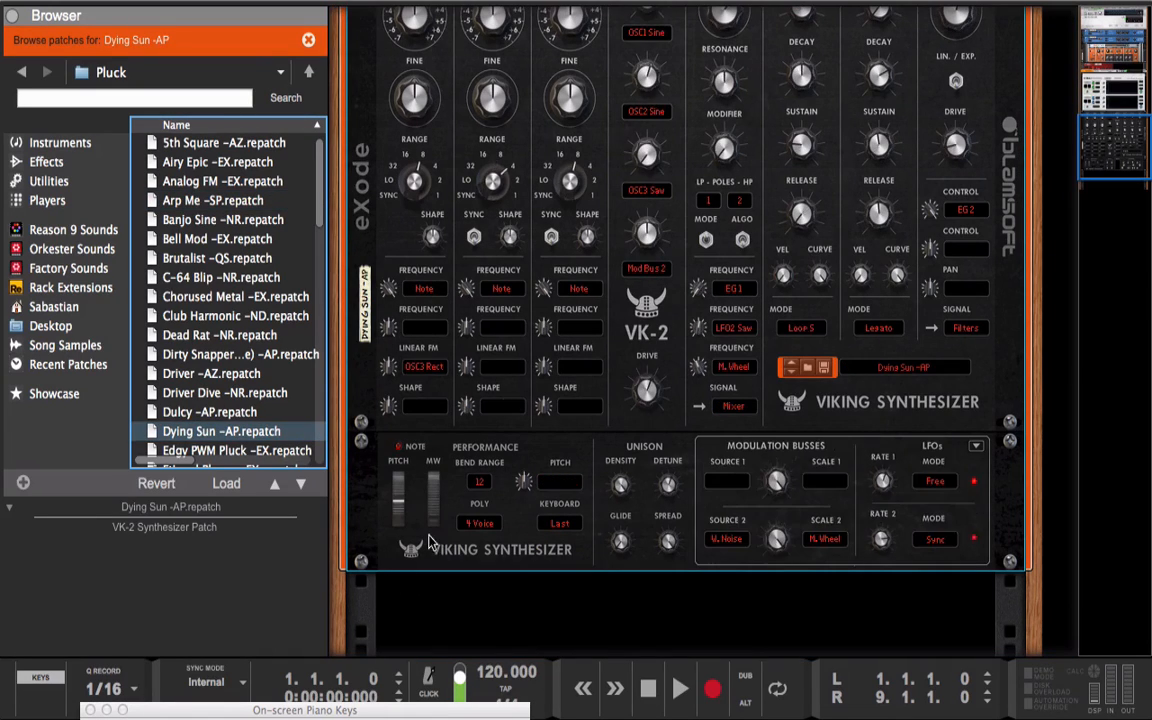
drag(432, 518, 430, 455)
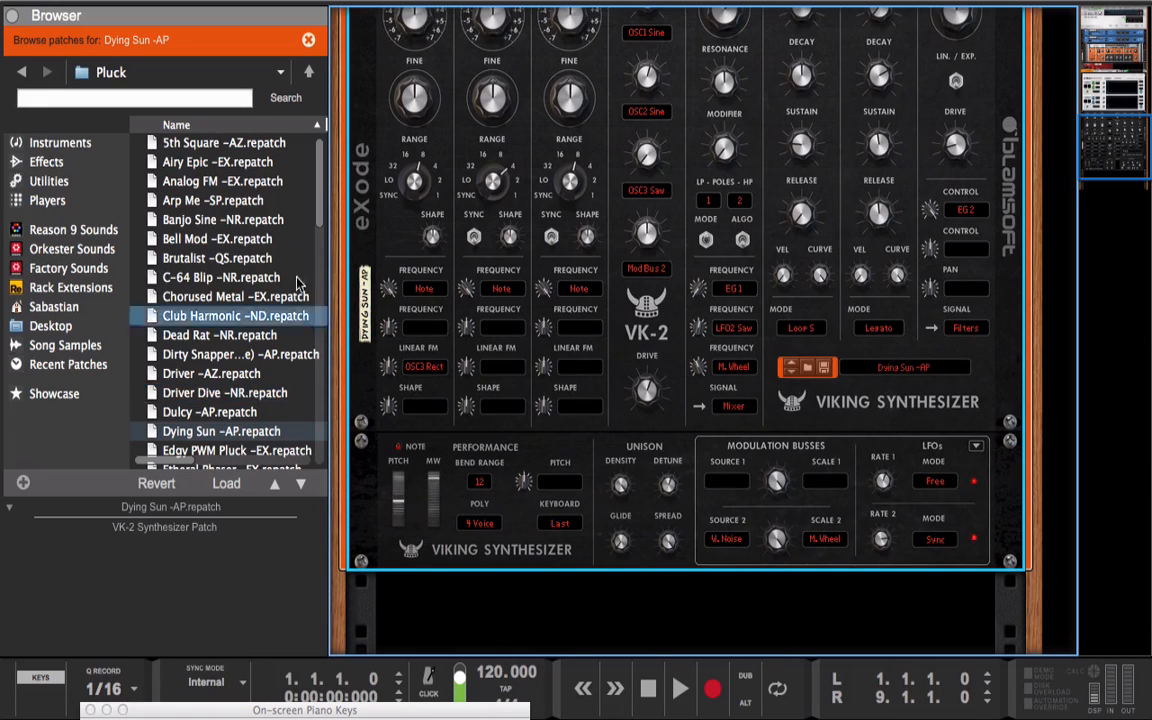
Look through the remaining Pluck patches, load Pure -SP into the VK-2 and lower its mod wheel
click(316, 228)
drag(316, 228, 321, 367)
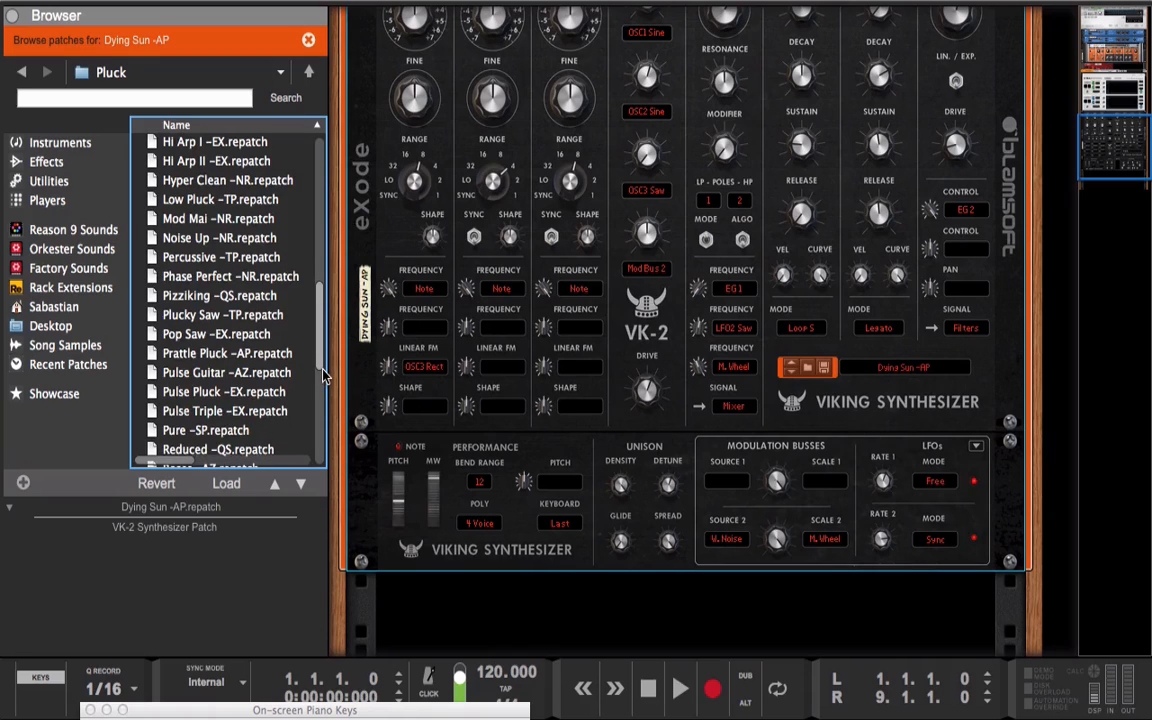
click(300, 334)
click(257, 296)
click(232, 258)
click(235, 372)
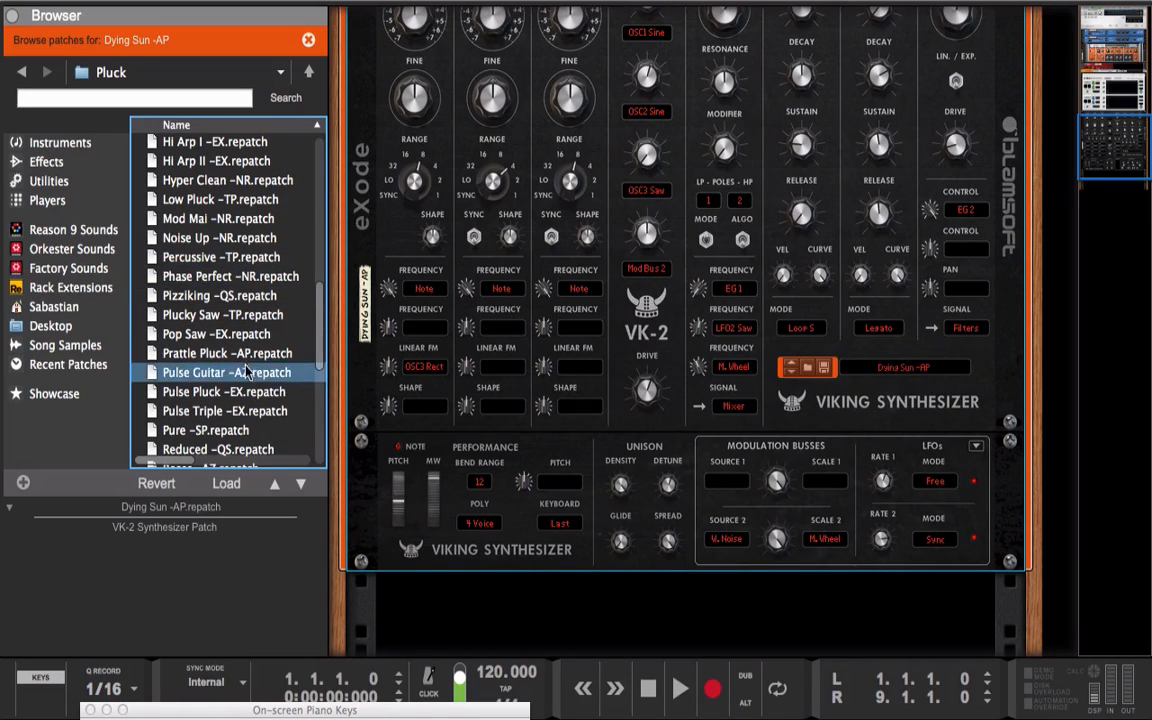
click(270, 450)
click(253, 428)
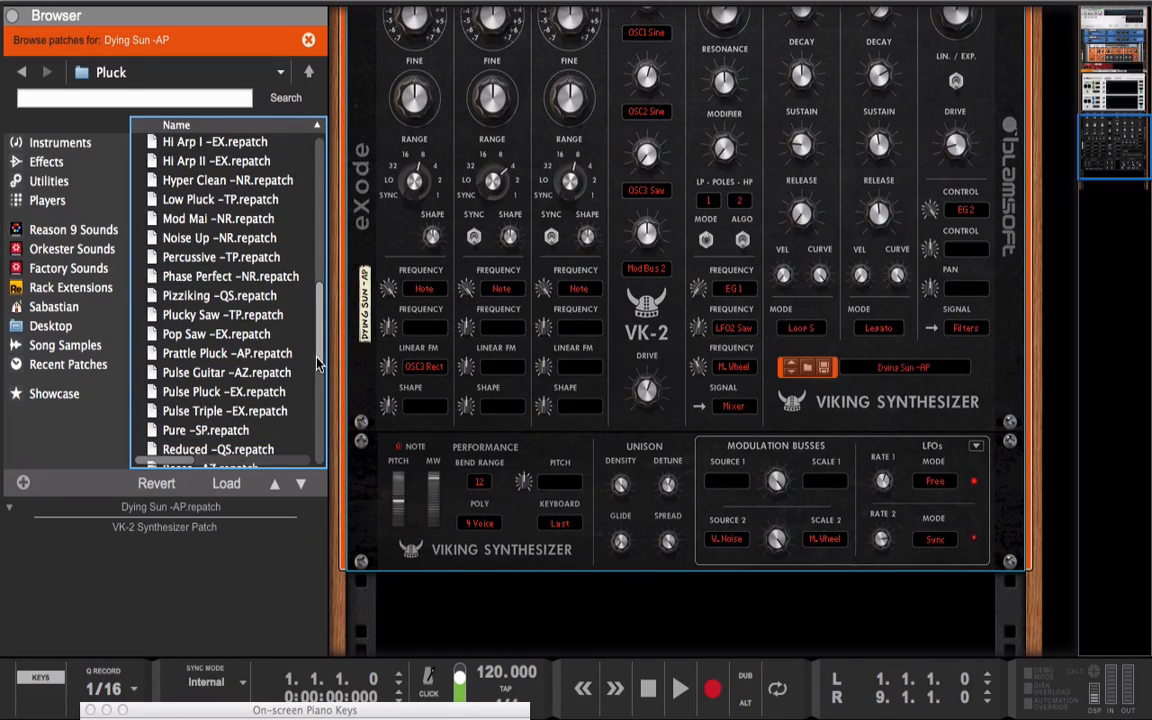
mouse_move(318, 368)
mouse_down()
mouse_move(318, 392)
mouse_move(316, 380)
mouse_up()
click(306, 306)
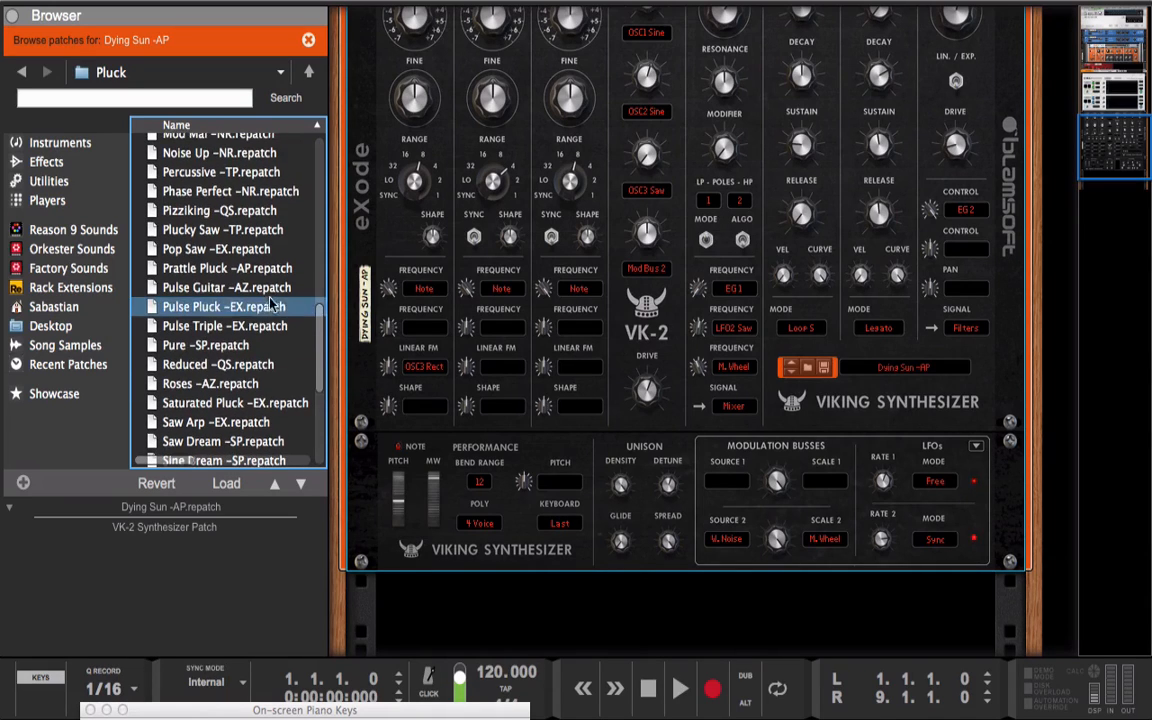
click(311, 345)
click(246, 252)
click(246, 236)
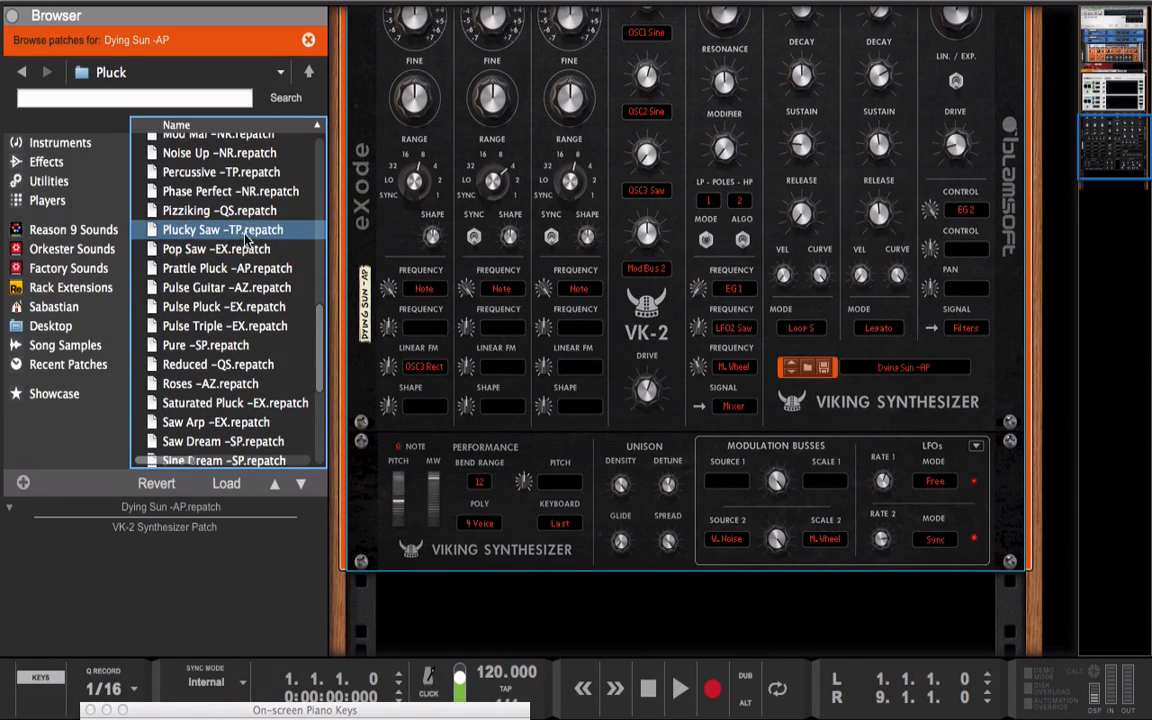
click(250, 383)
click(258, 367)
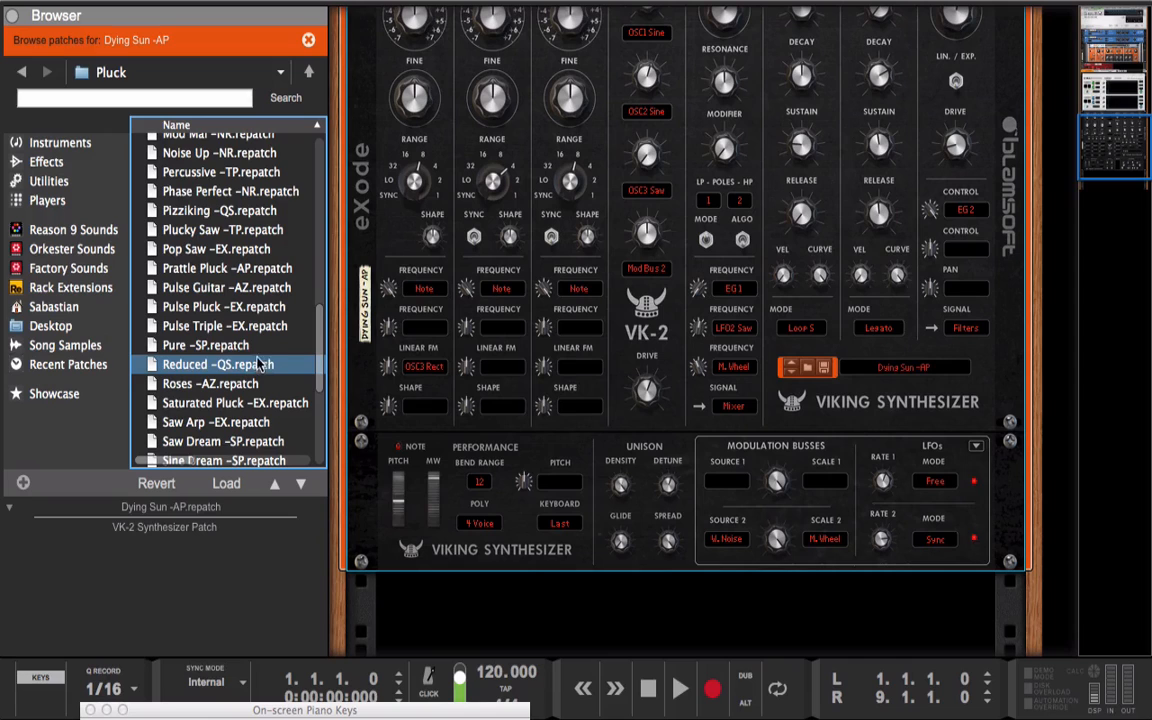
drag(210, 345, 395, 477)
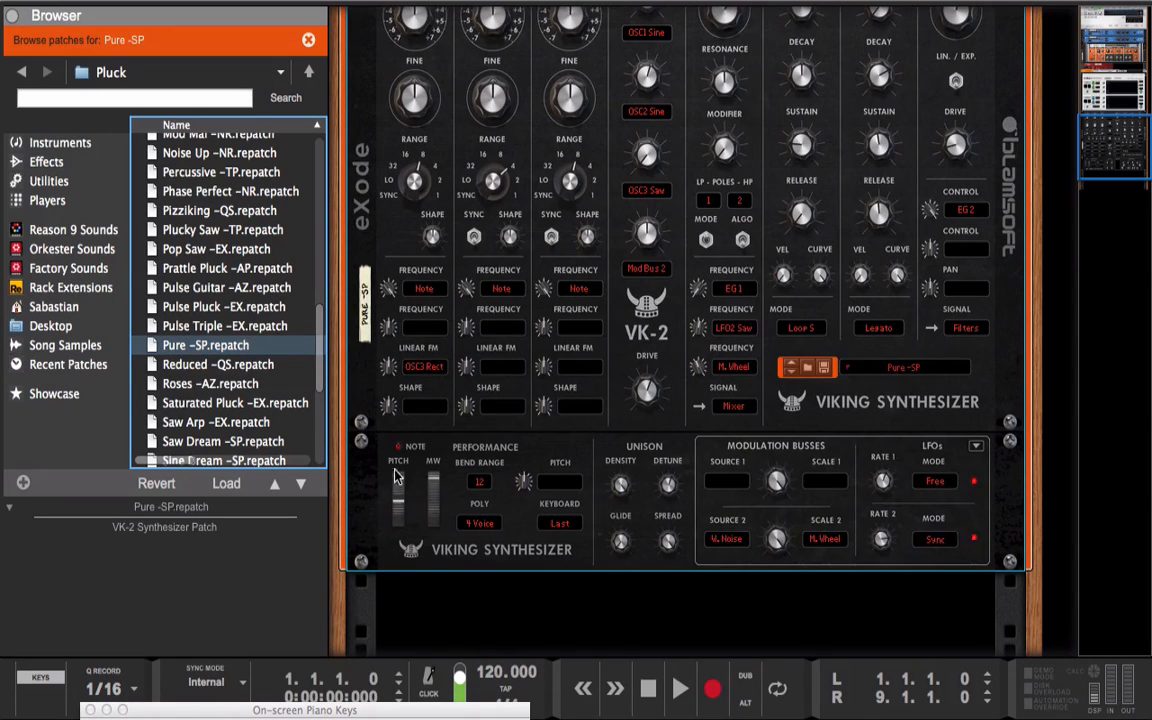
click(433, 490)
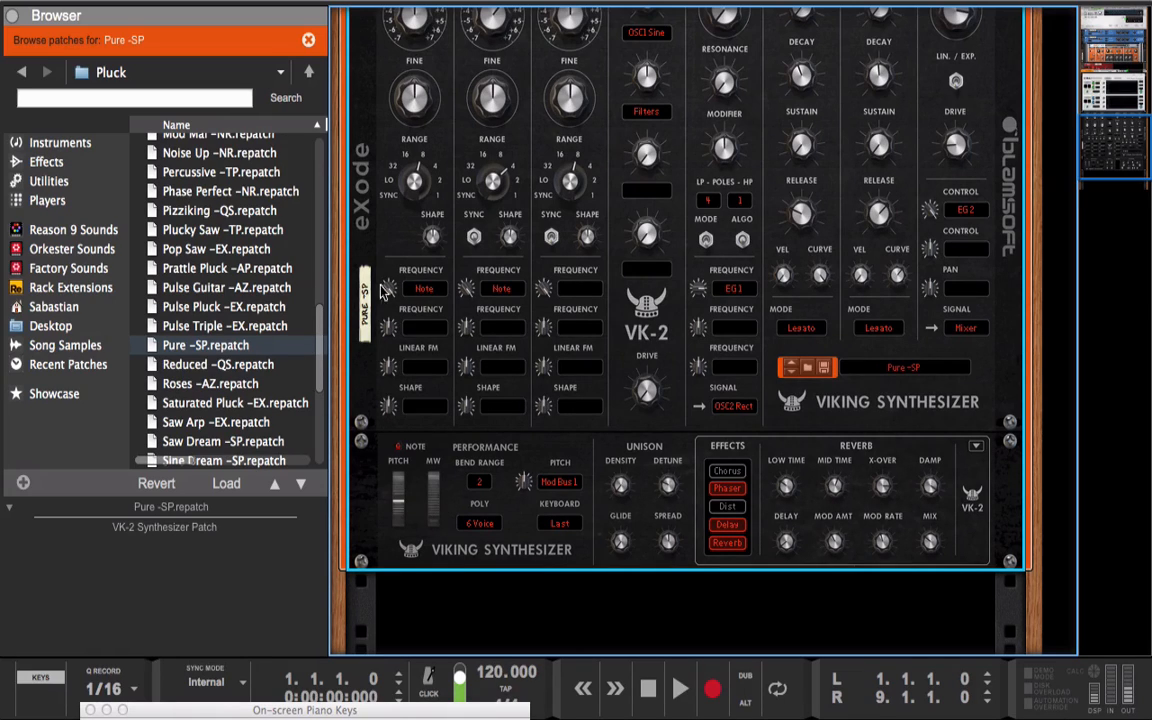
Go from the Pluck folder to the VK-2's Percussion patch folder
click(309, 72)
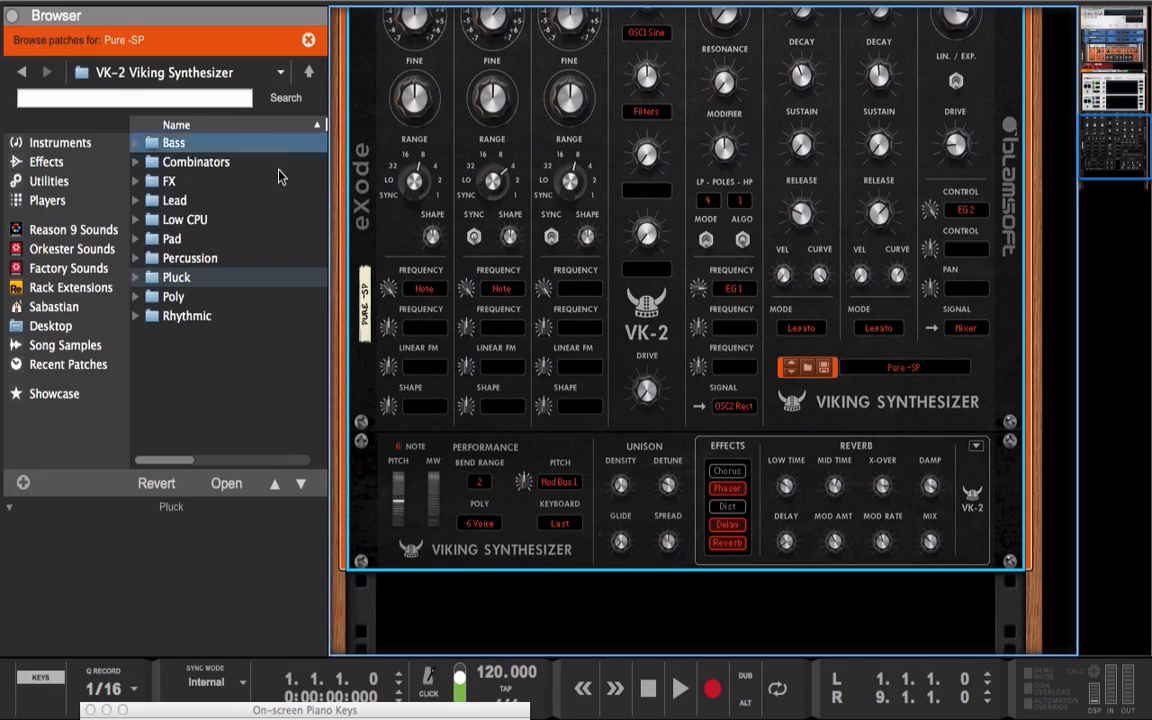
click(238, 292)
click(230, 262)
double_click(228, 260)
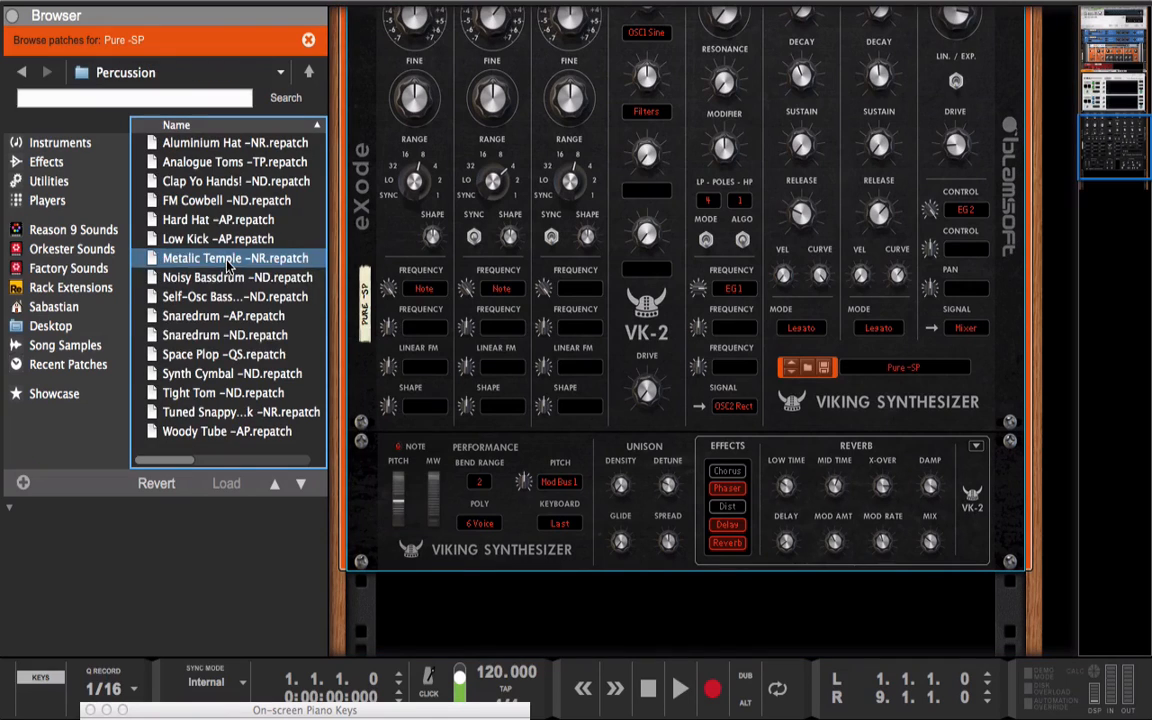
Bypass the Dual Arpeggio player above the VK-2 and return to the synthesizer's front panel
click(1097, 90)
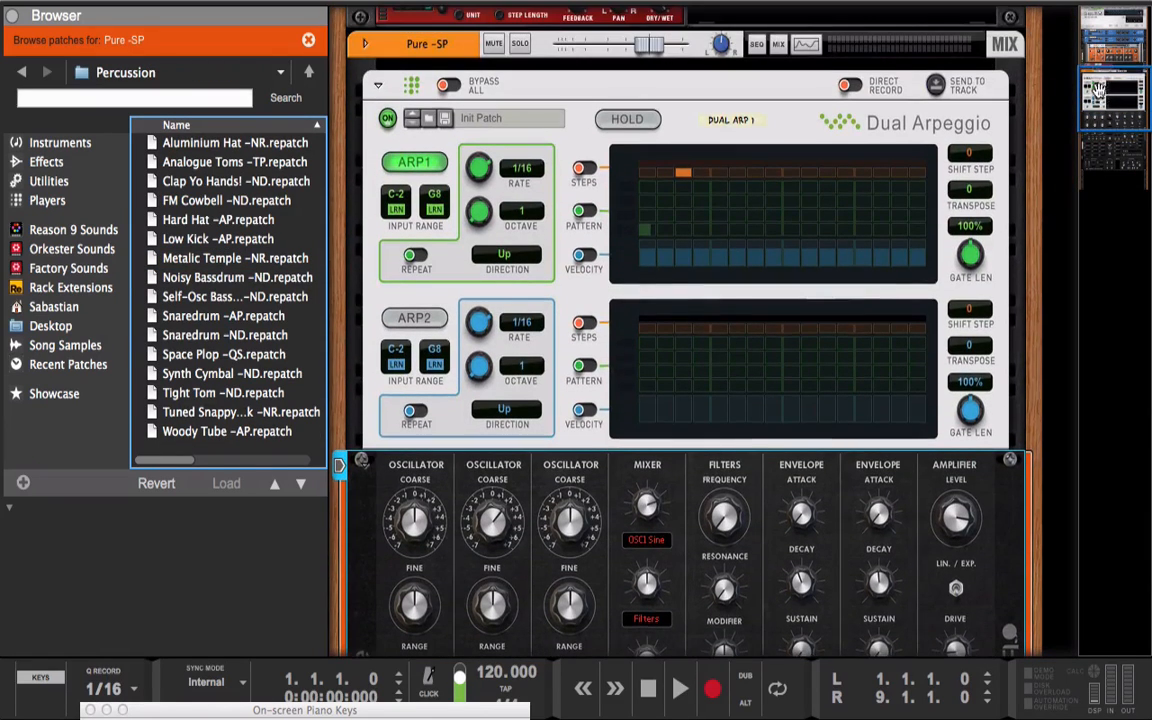
click(449, 87)
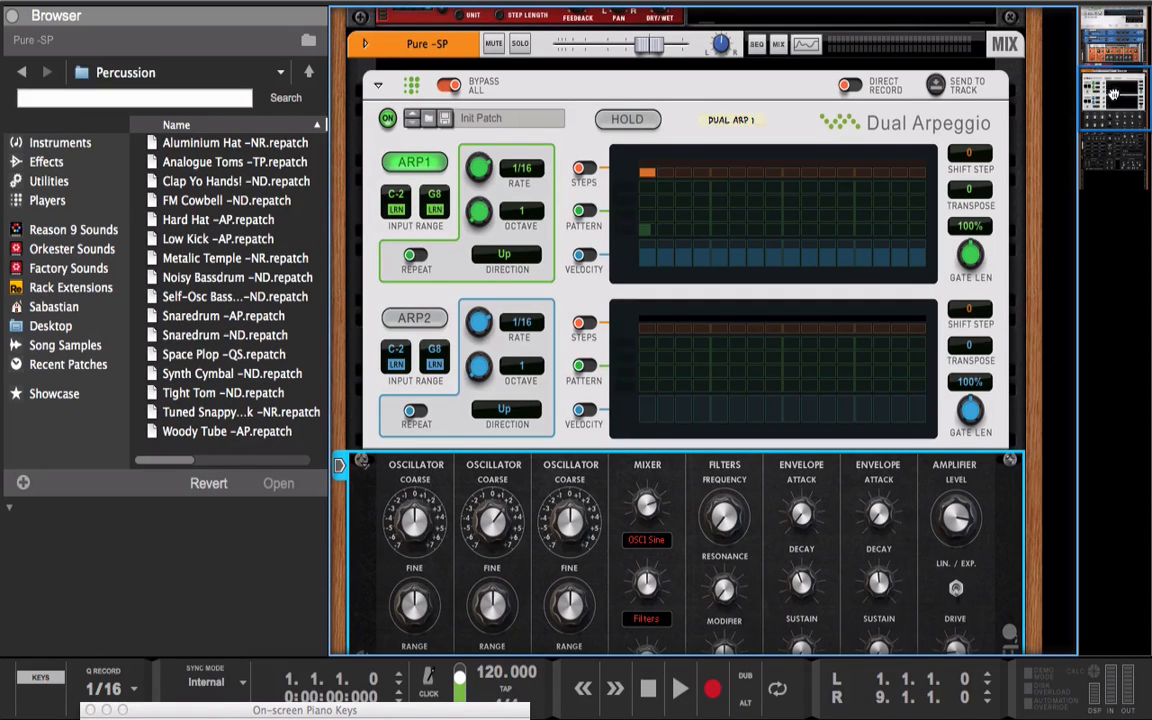
click(1112, 138)
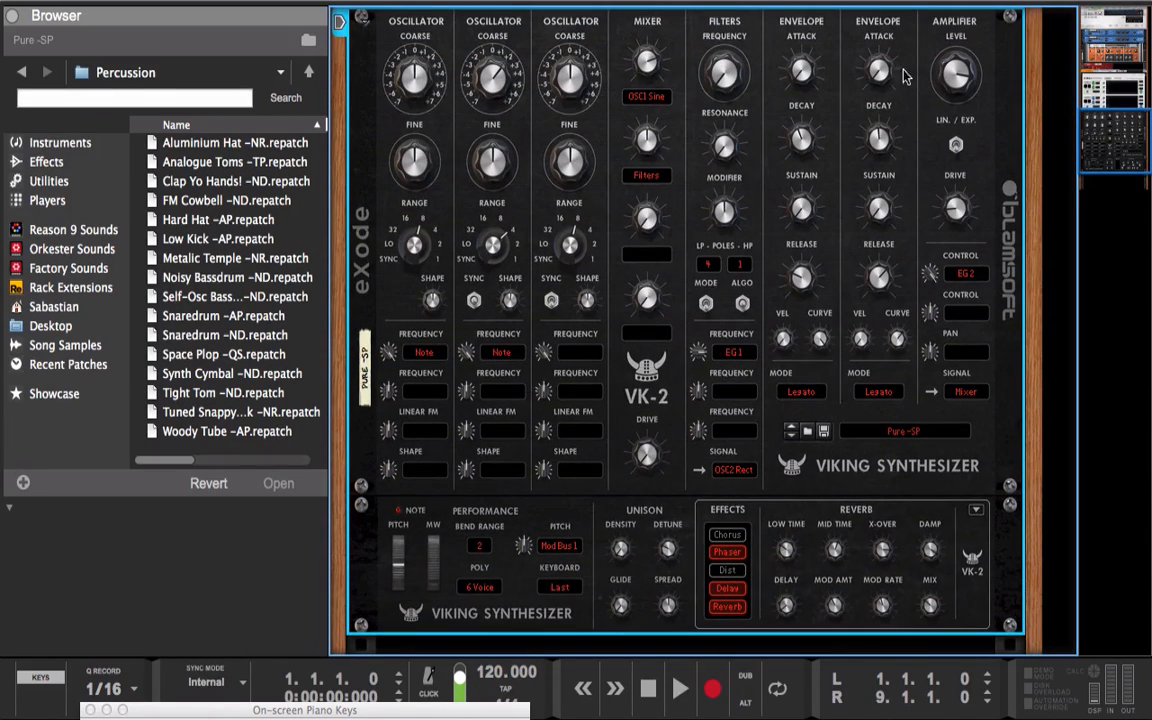
Load the Snaredrum -AP percussion patch into the VK-2
click(243, 356)
click(222, 335)
click(222, 316)
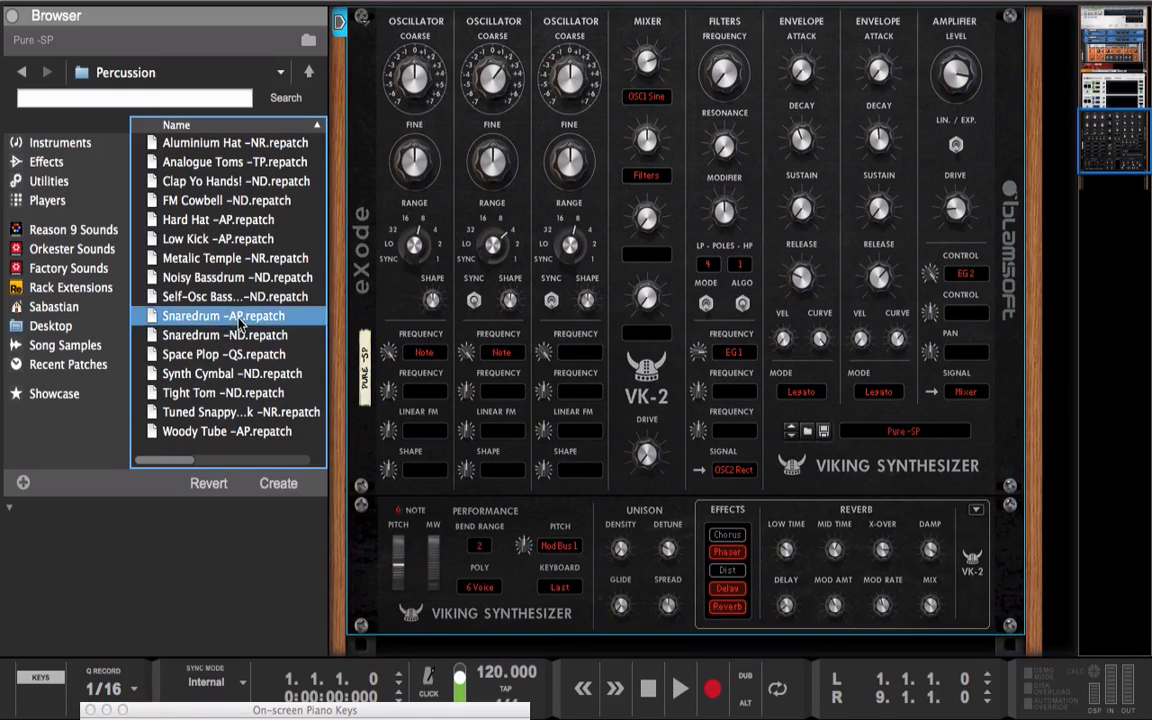
drag(222, 316, 392, 313)
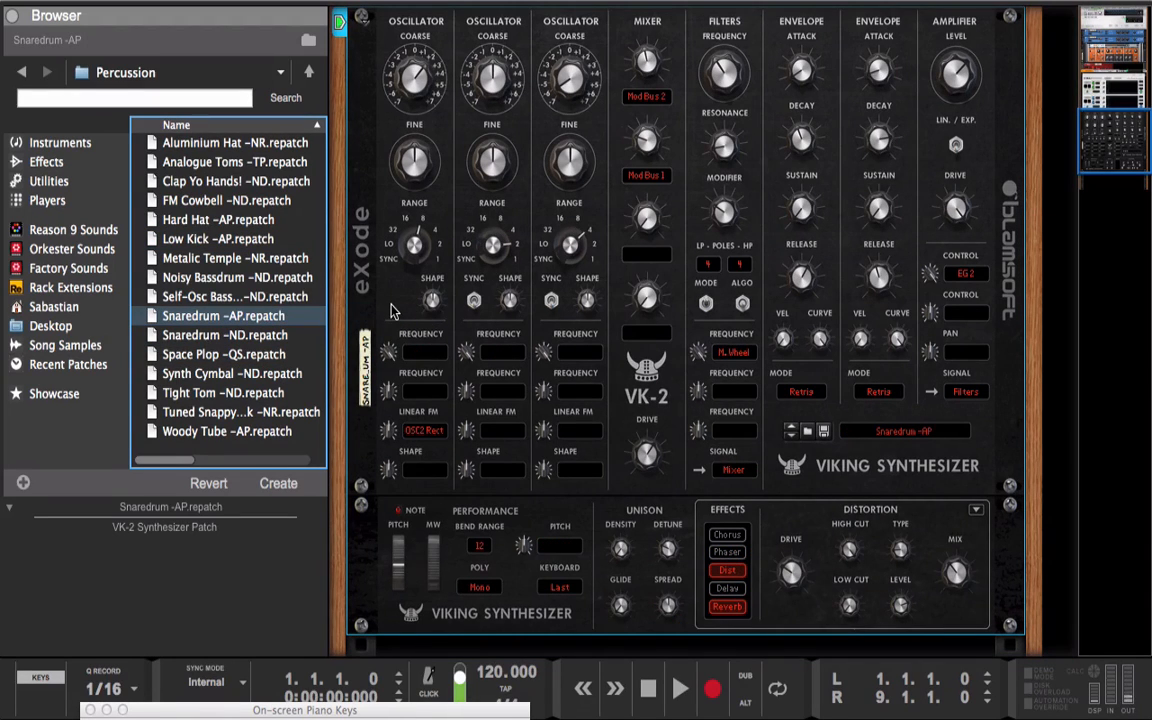
Audition the Space Plop -QS percussion patch and then load Tight Tom -ND into the VK-2
click(240, 355)
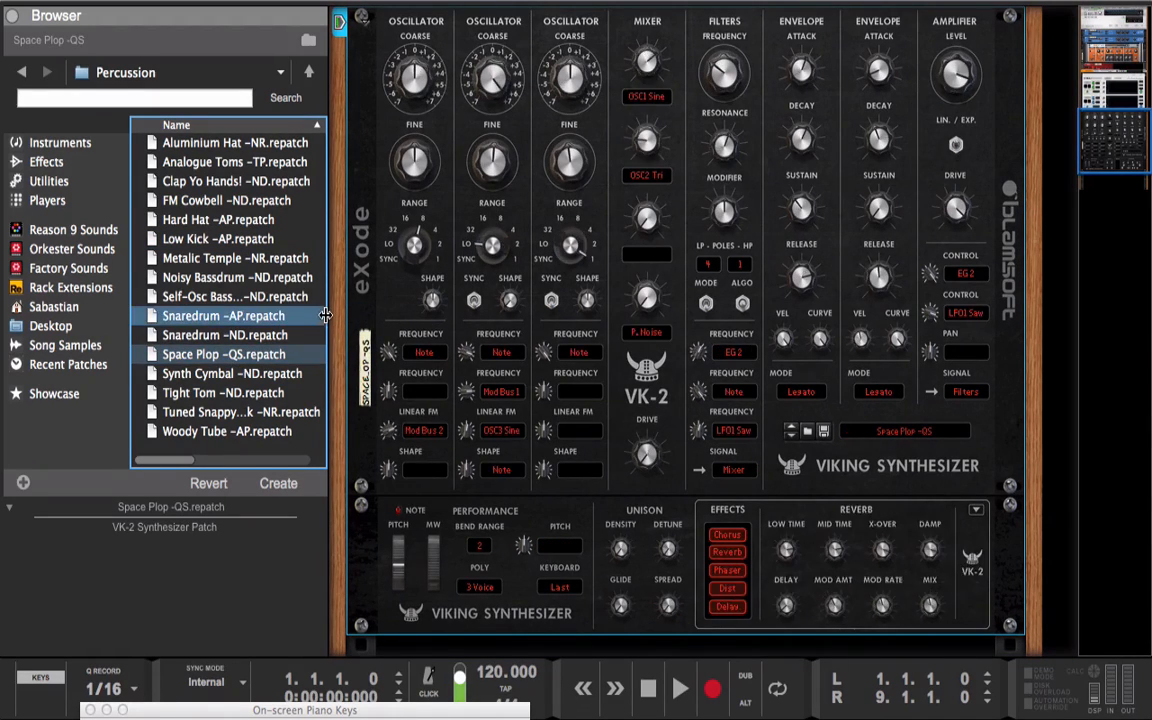
click(230, 373)
click(235, 412)
click(238, 396)
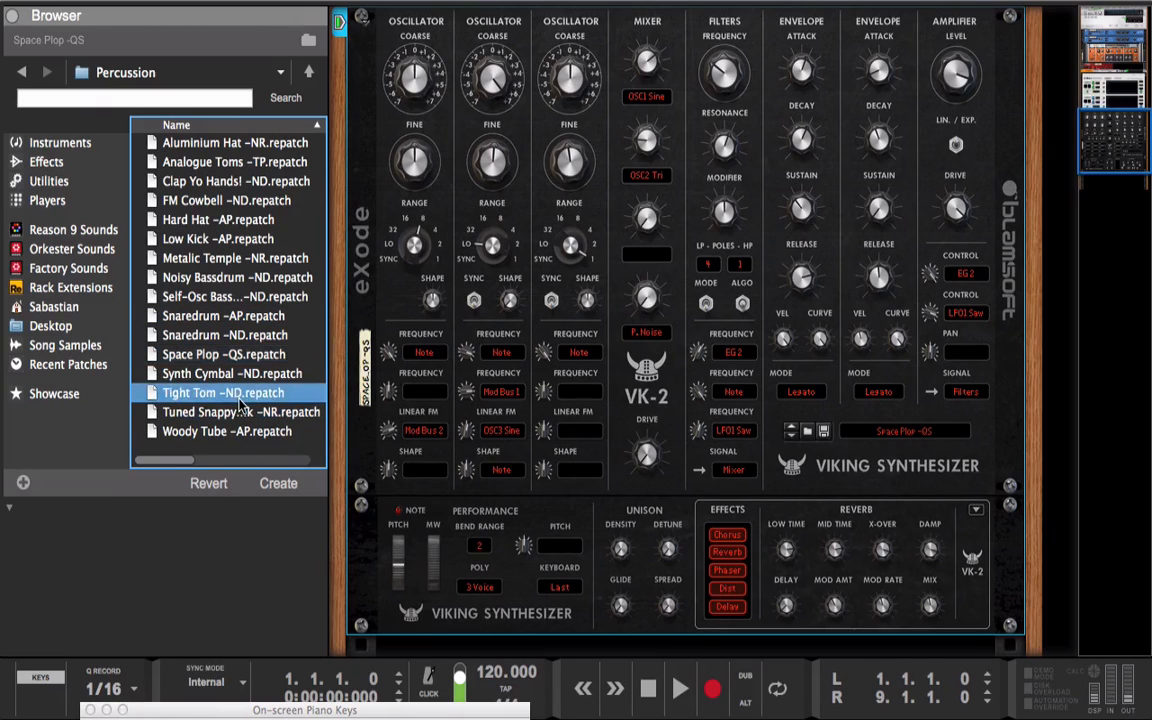
drag(240, 400, 372, 372)
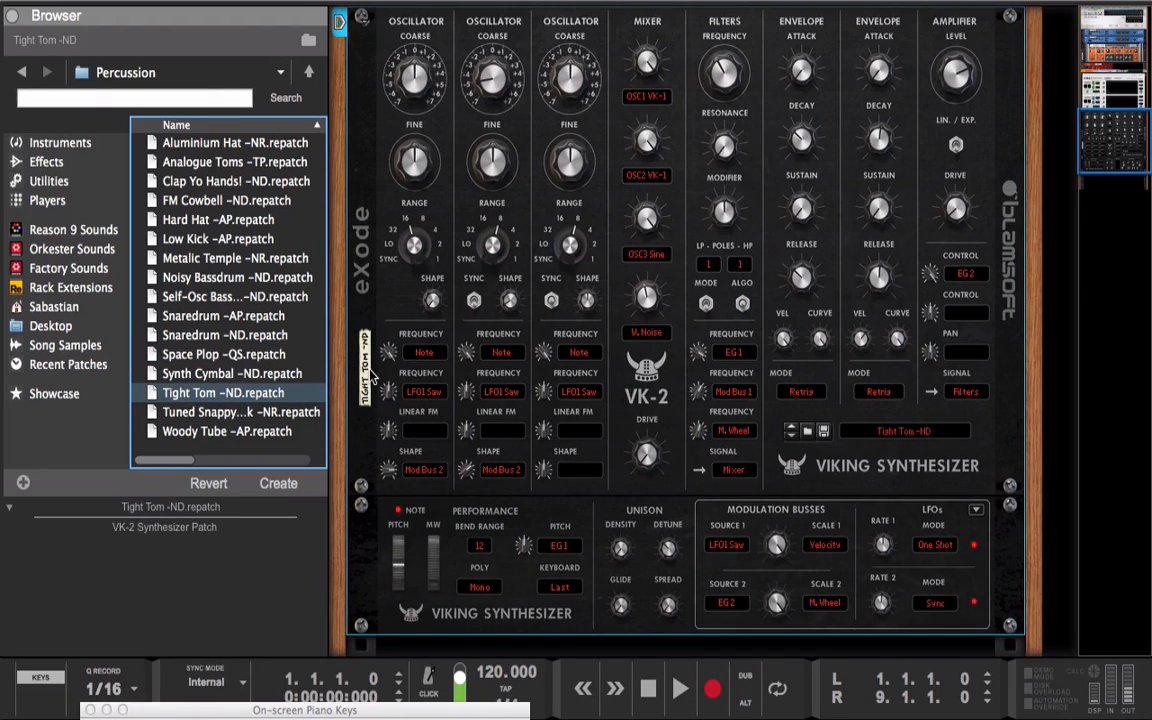
Load the Low Kick -AP percussion patch into the VK-2
click(262, 412)
click(255, 258)
click(250, 239)
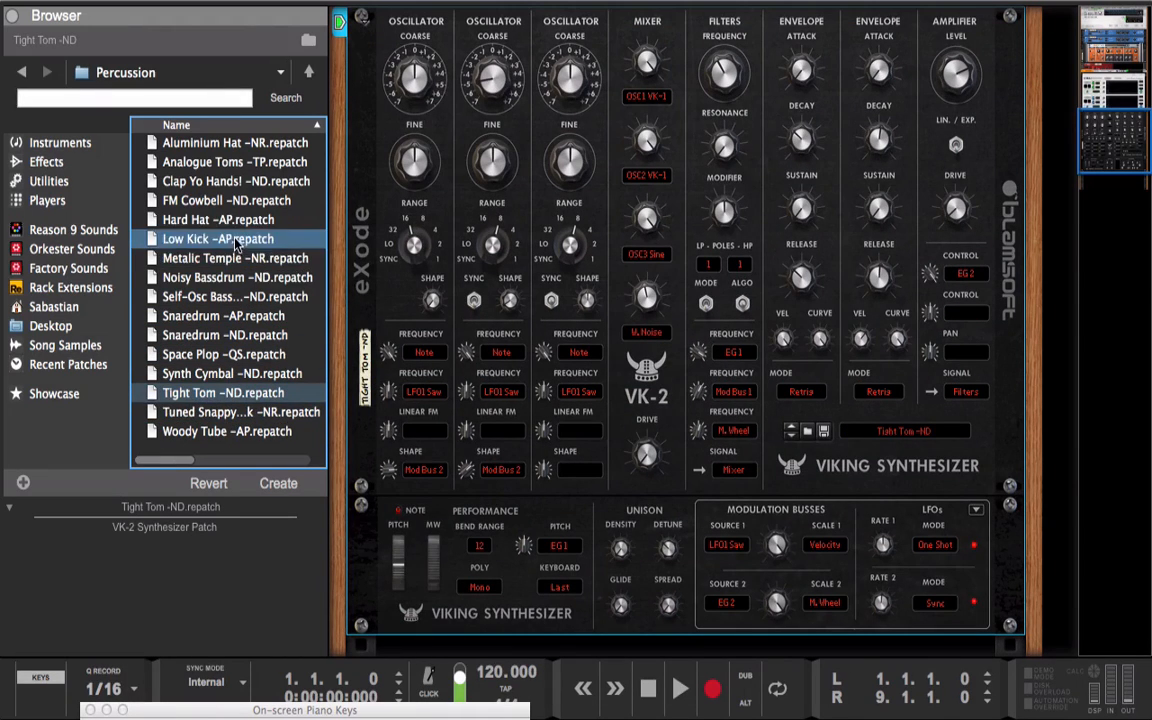
drag(250, 239, 396, 226)
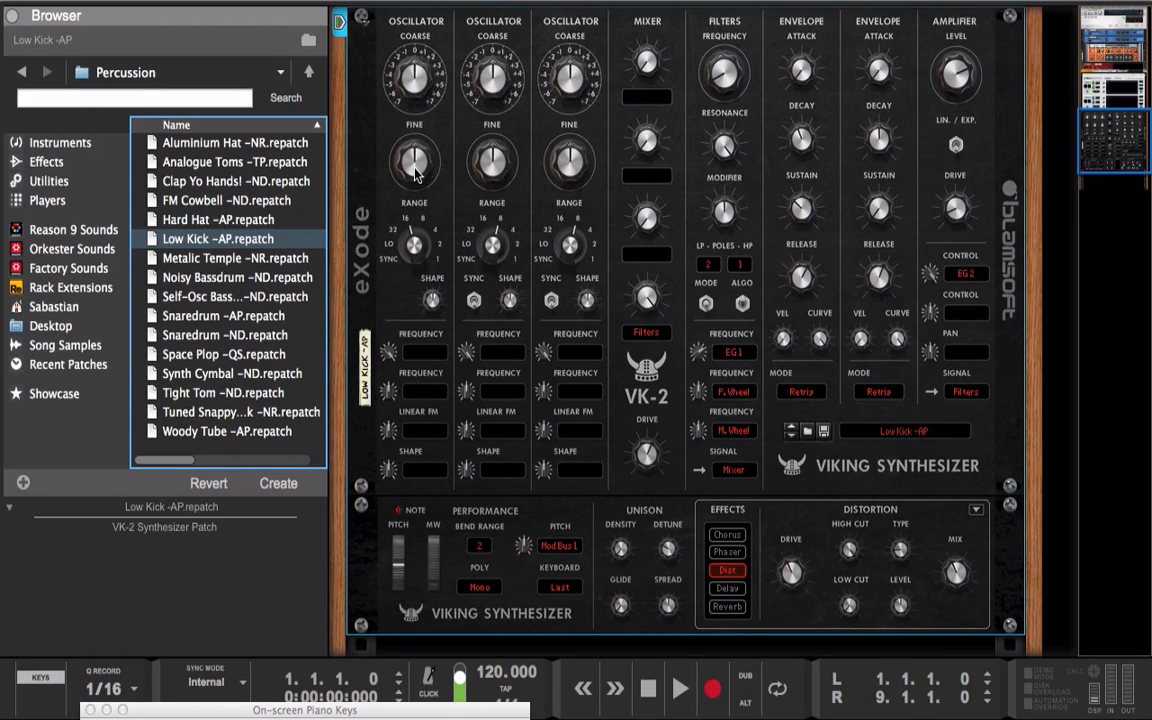
Open the Pad subfolder inside the VK-2's Low CPU patch folder
click(308, 72)
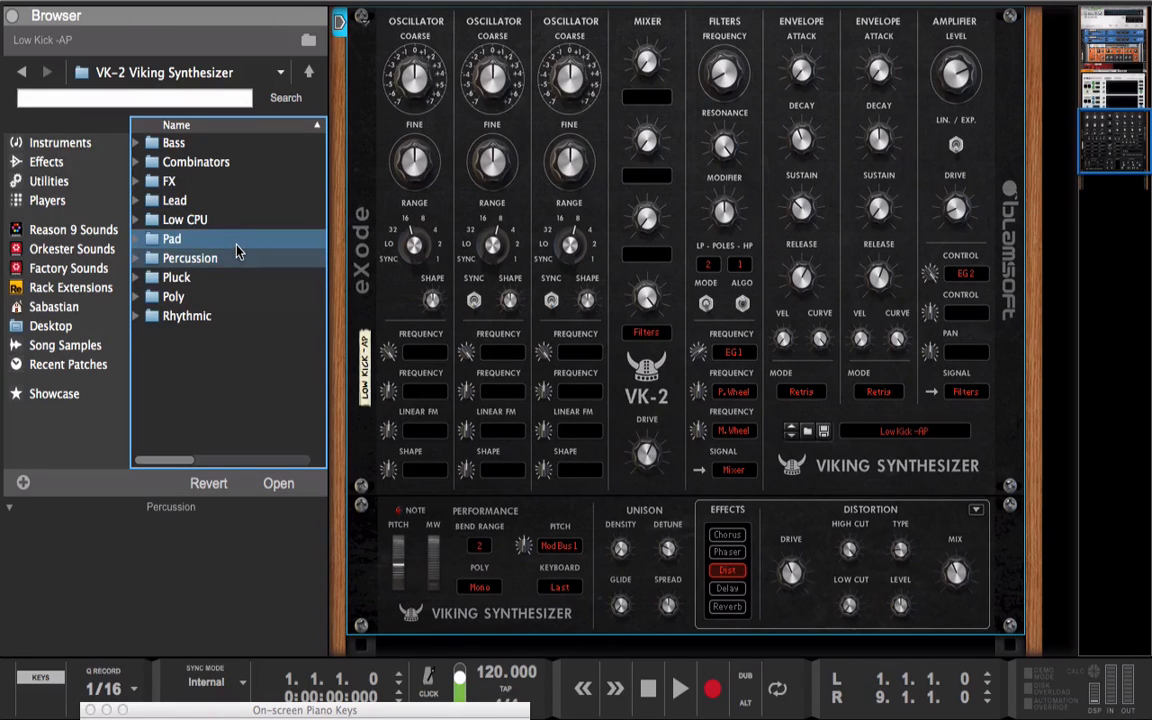
double_click(249, 221)
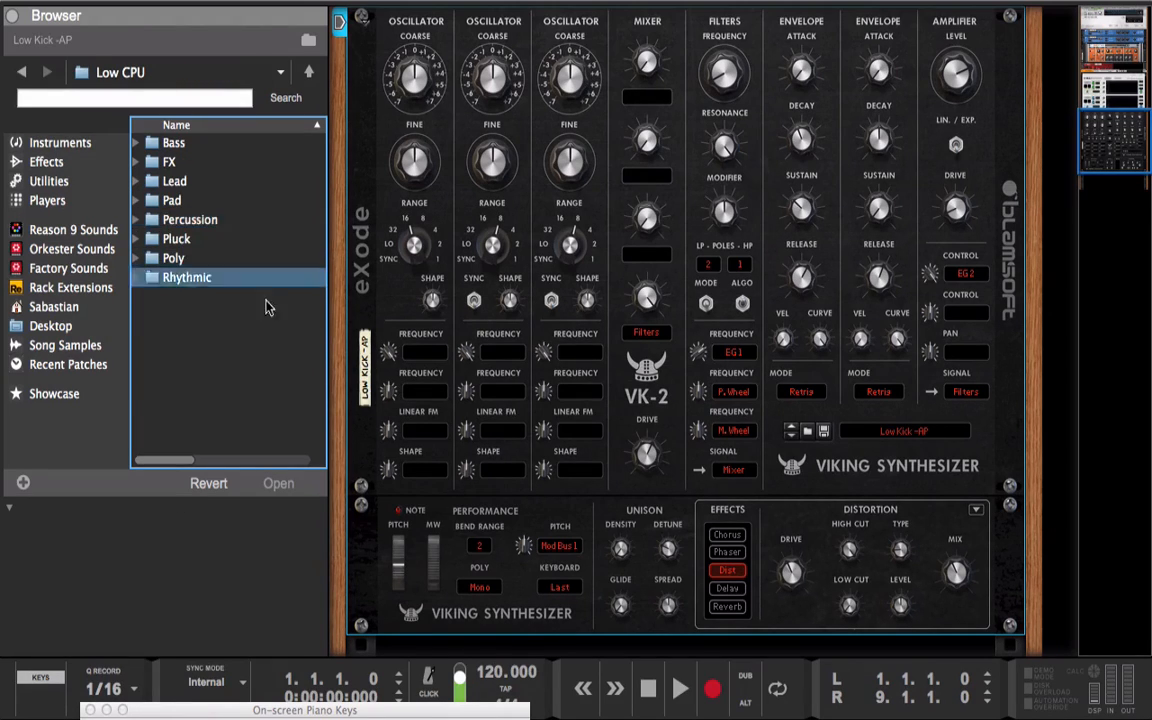
double_click(205, 203)
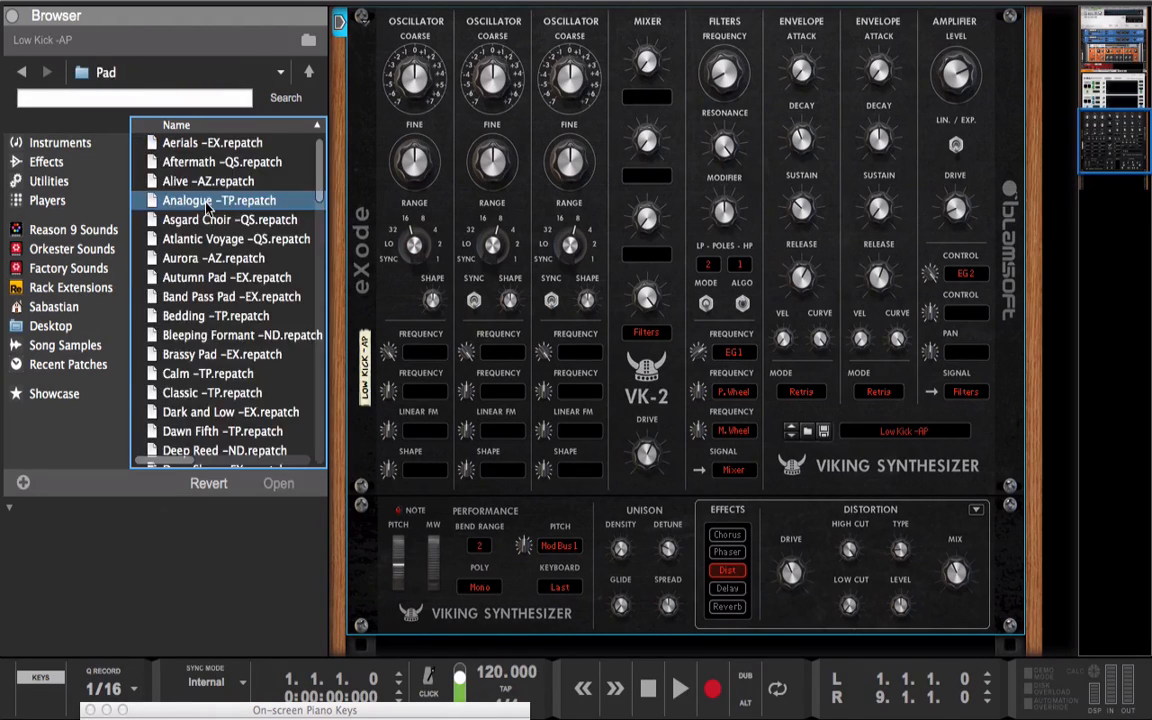
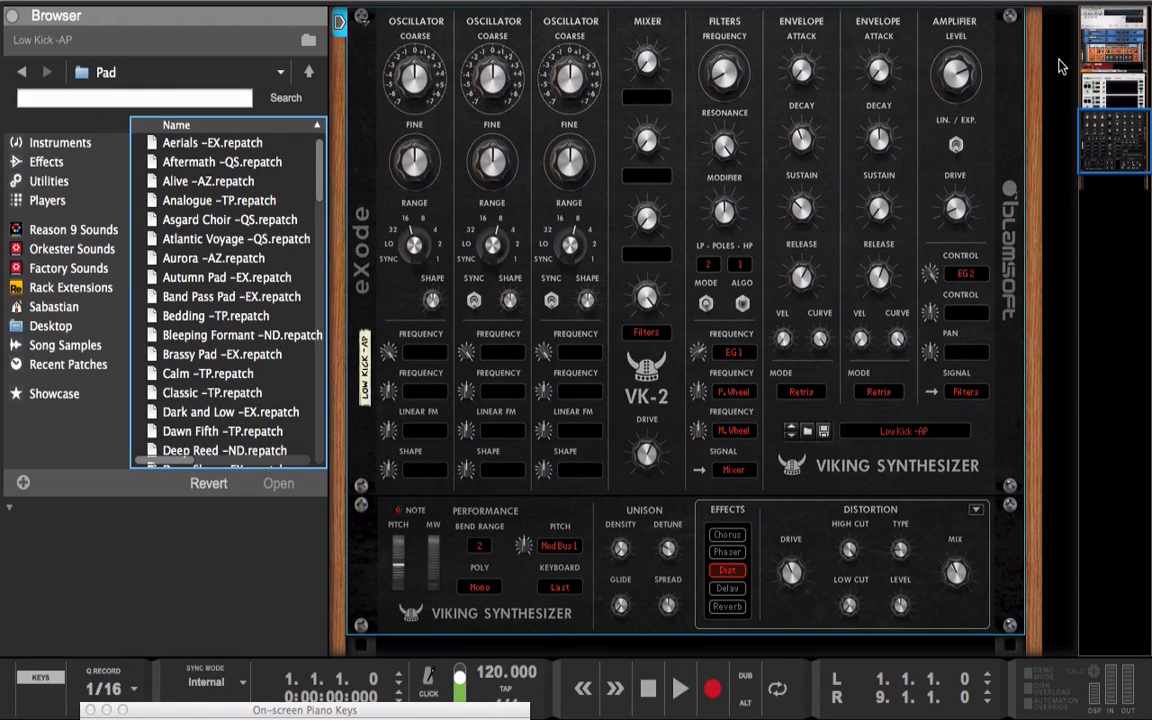
Replace the Dual Arpeggio above the VK-2 with a Scales & Chords player and bring it into view
click(90, 200)
click(228, 297)
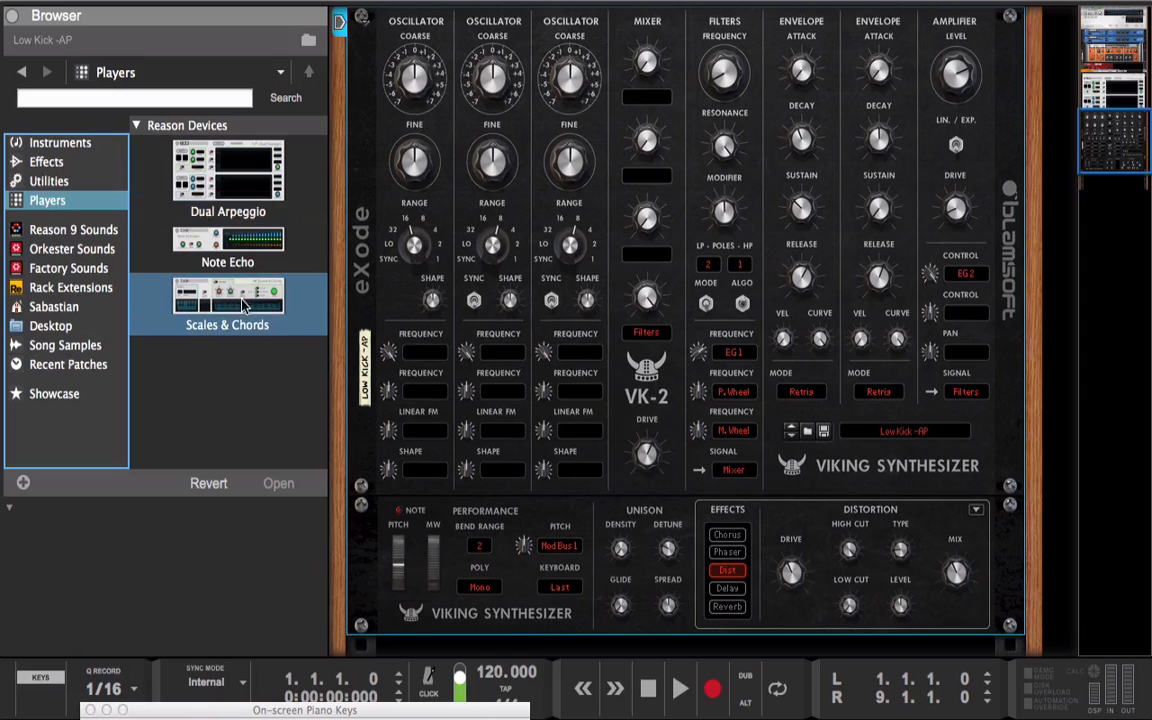
drag(228, 297, 585, 30)
scroll(585, 30, down, 3)
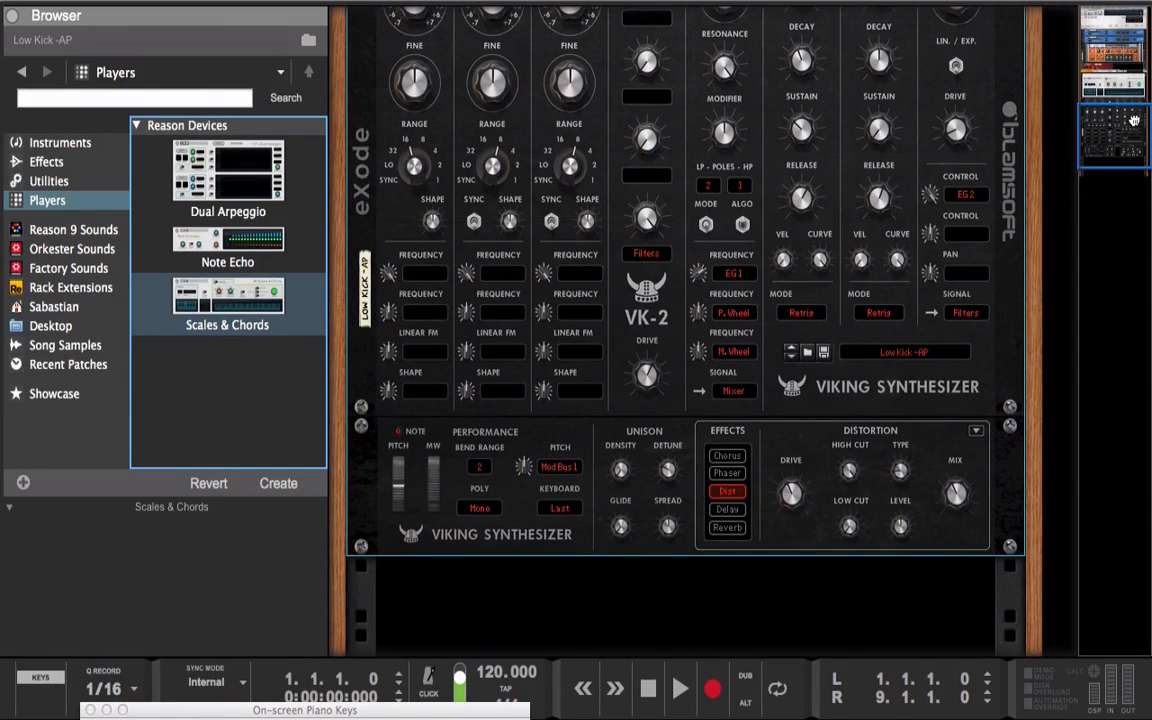
scroll(1110, 118, up, 7)
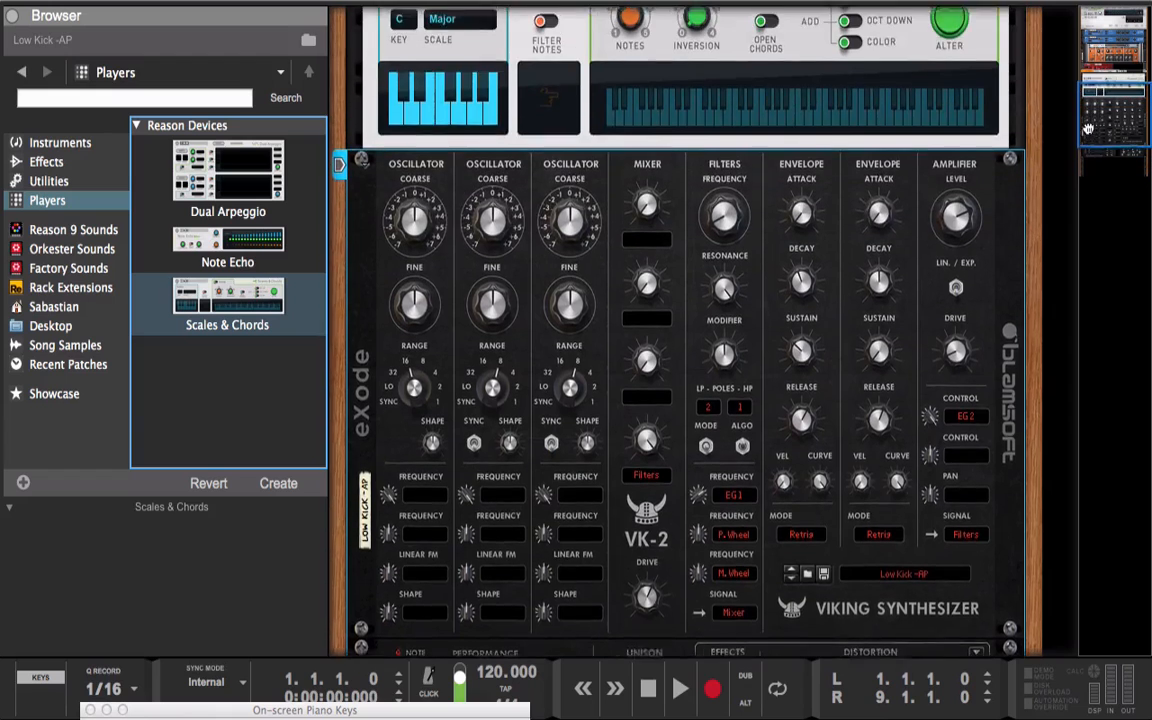
scroll(1083, 118, up, 2)
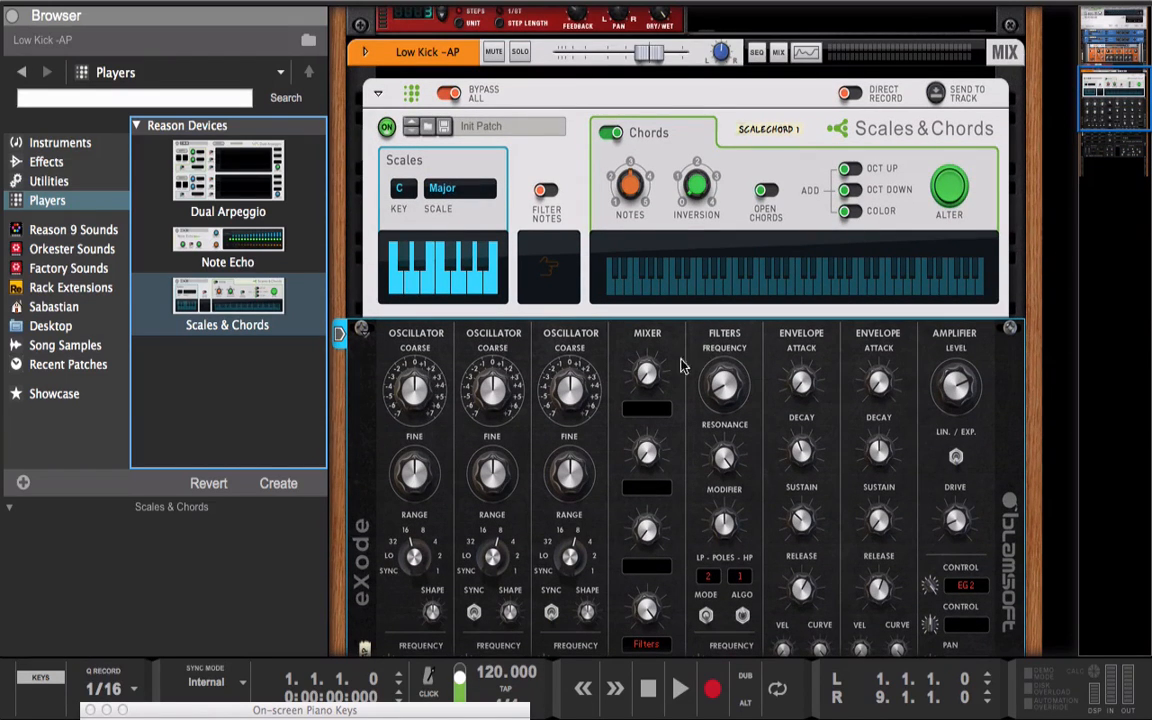
Flip the rack to the rear, examine the VK-2's back panel and check the routing destinations for its pink noise output
key(Tab)
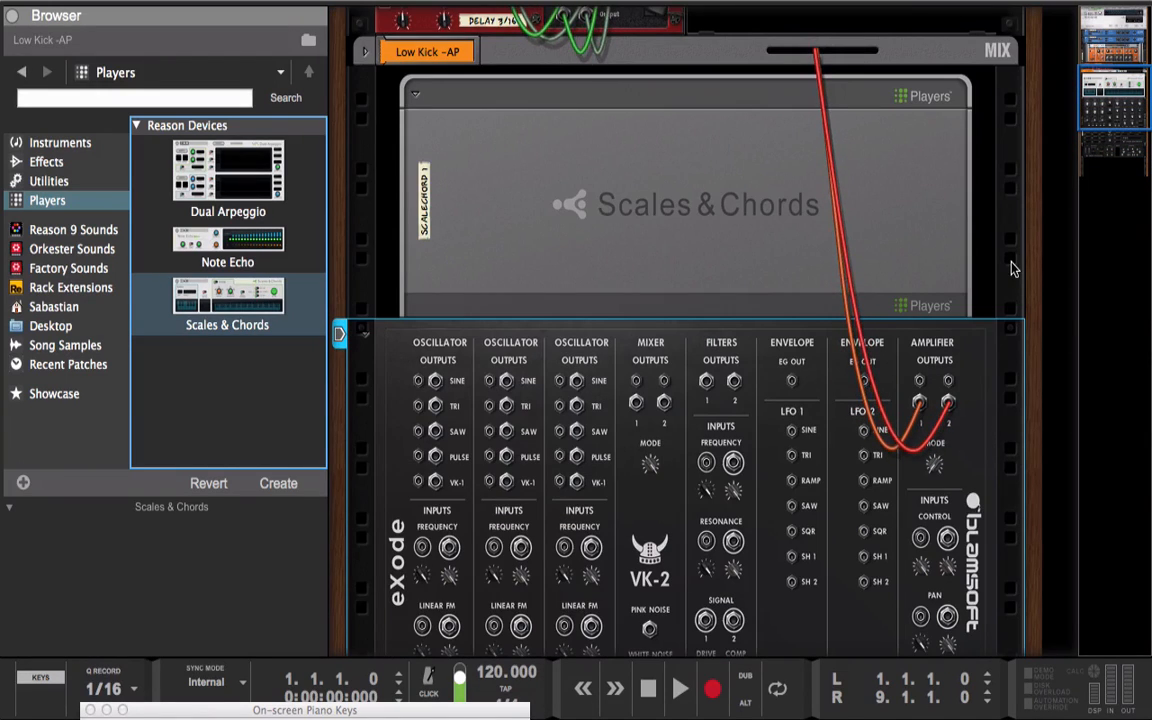
click(1096, 142)
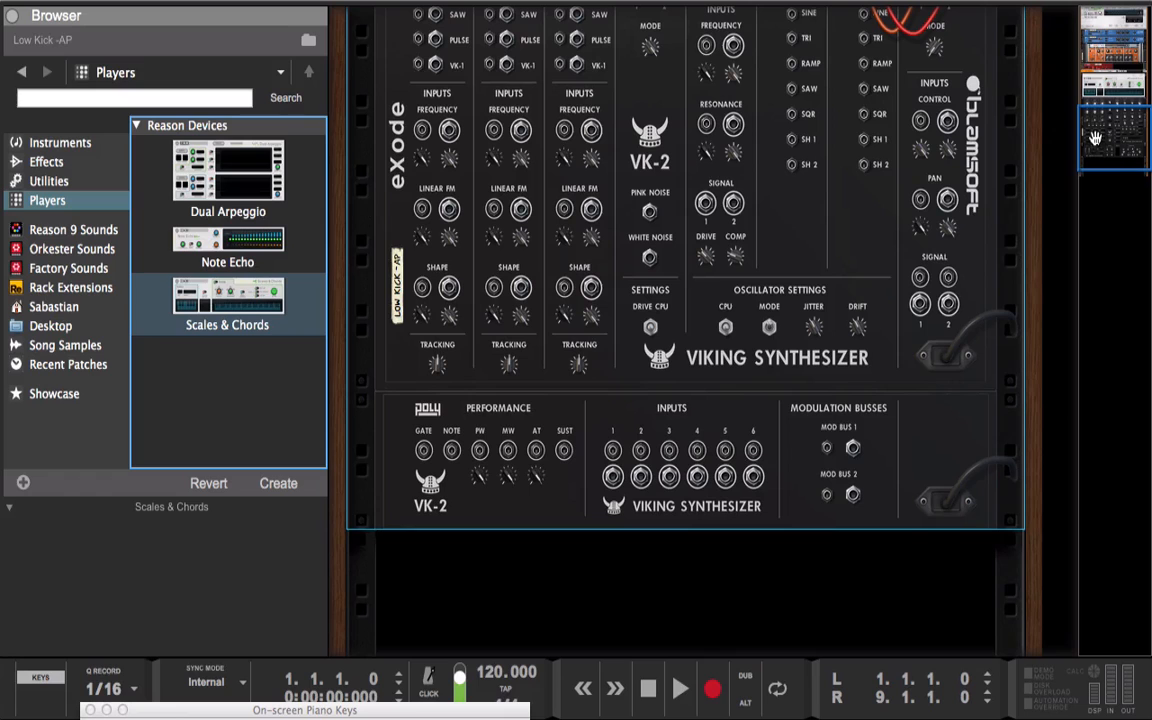
drag(1143, 143, 1133, 133)
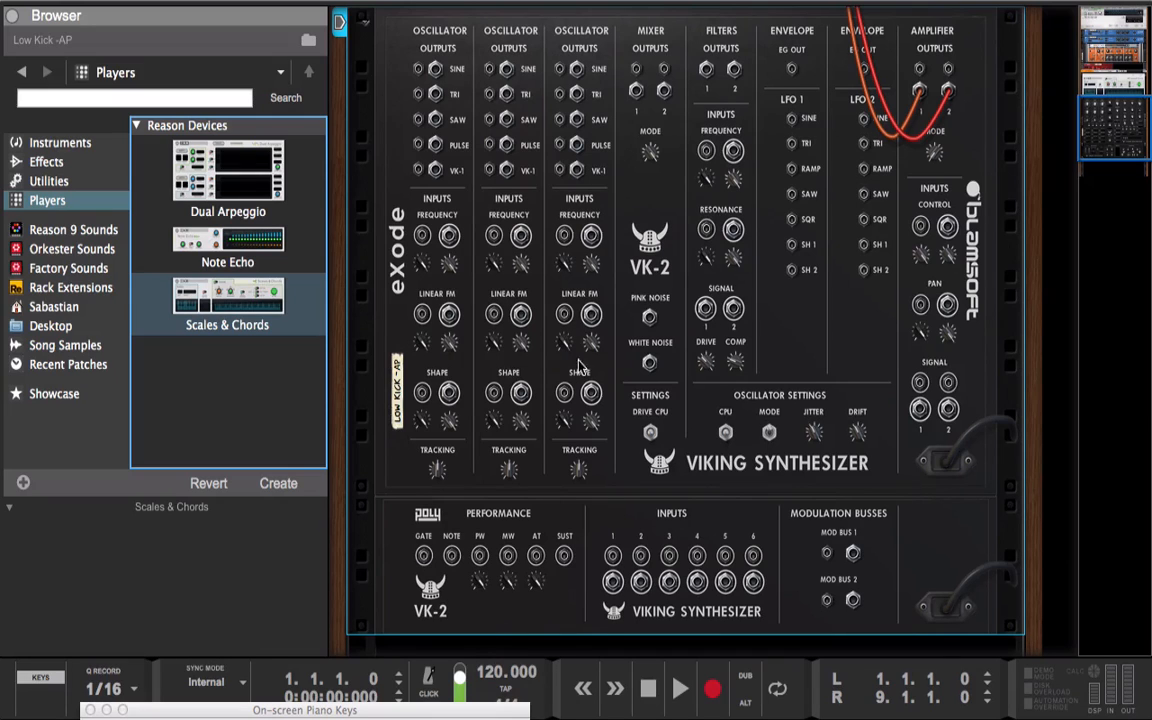
click(652, 322)
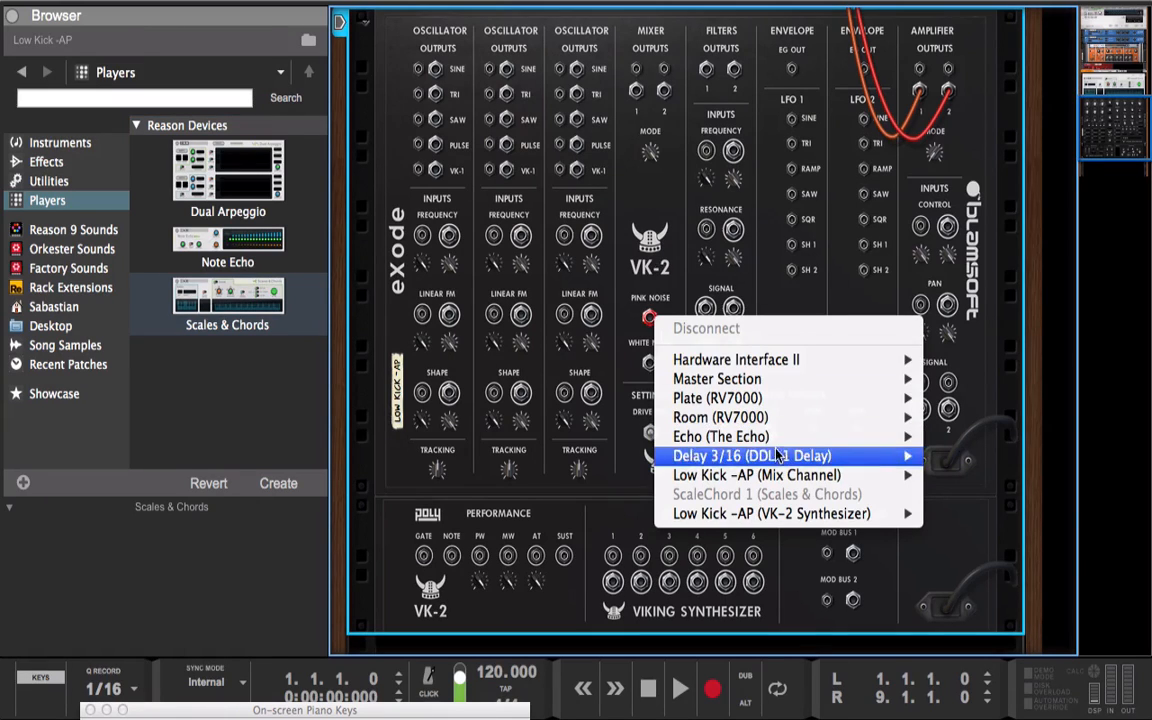
click(636, 305)
Delete the VK-2 together with all devices in its group and return to the rack's front
right_click(624, 270)
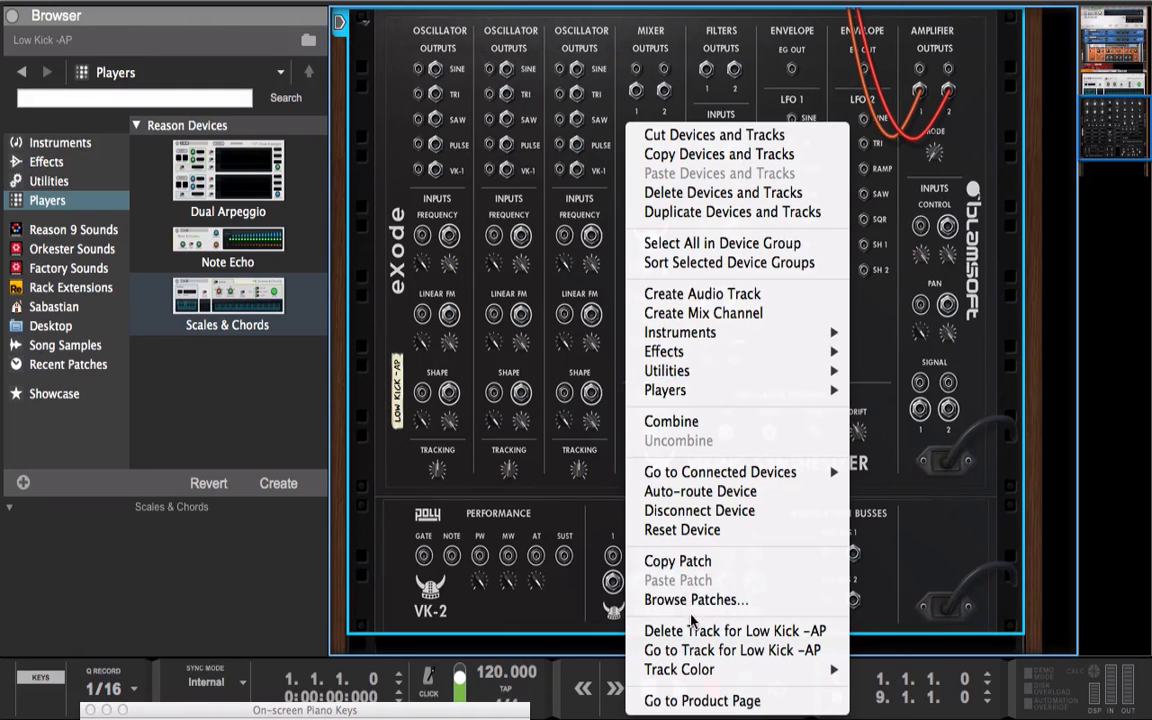
key(Escape)
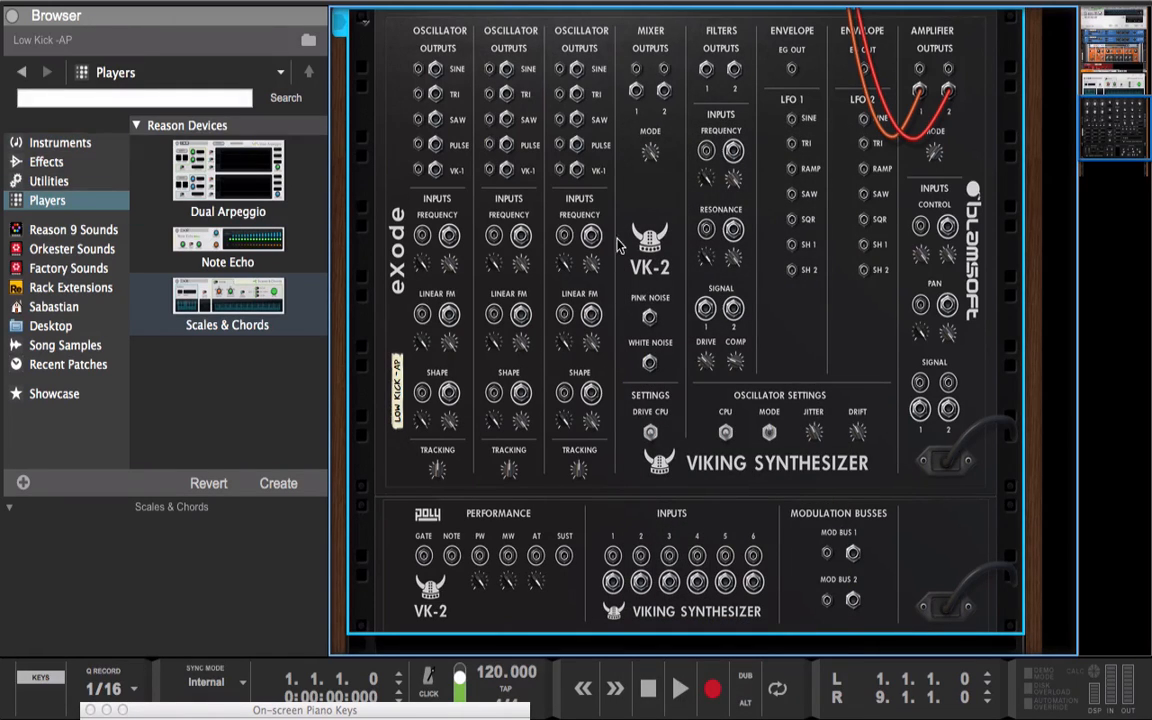
right_click(645, 215)
click(696, 199)
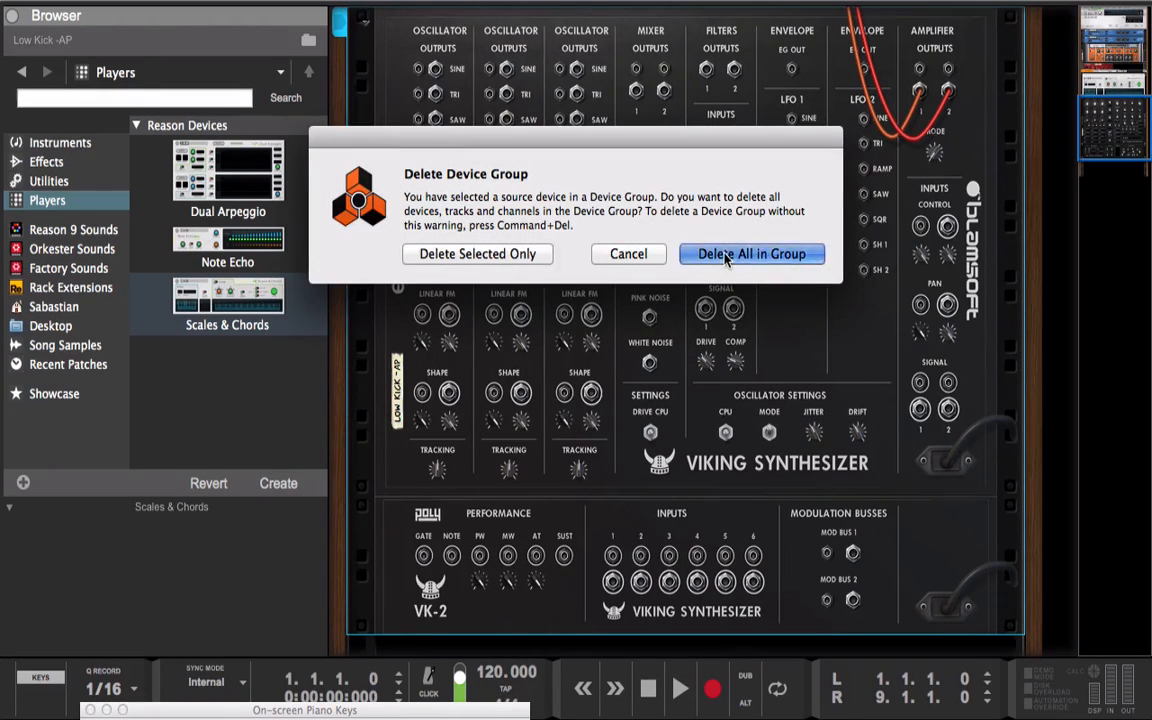
click(668, 254)
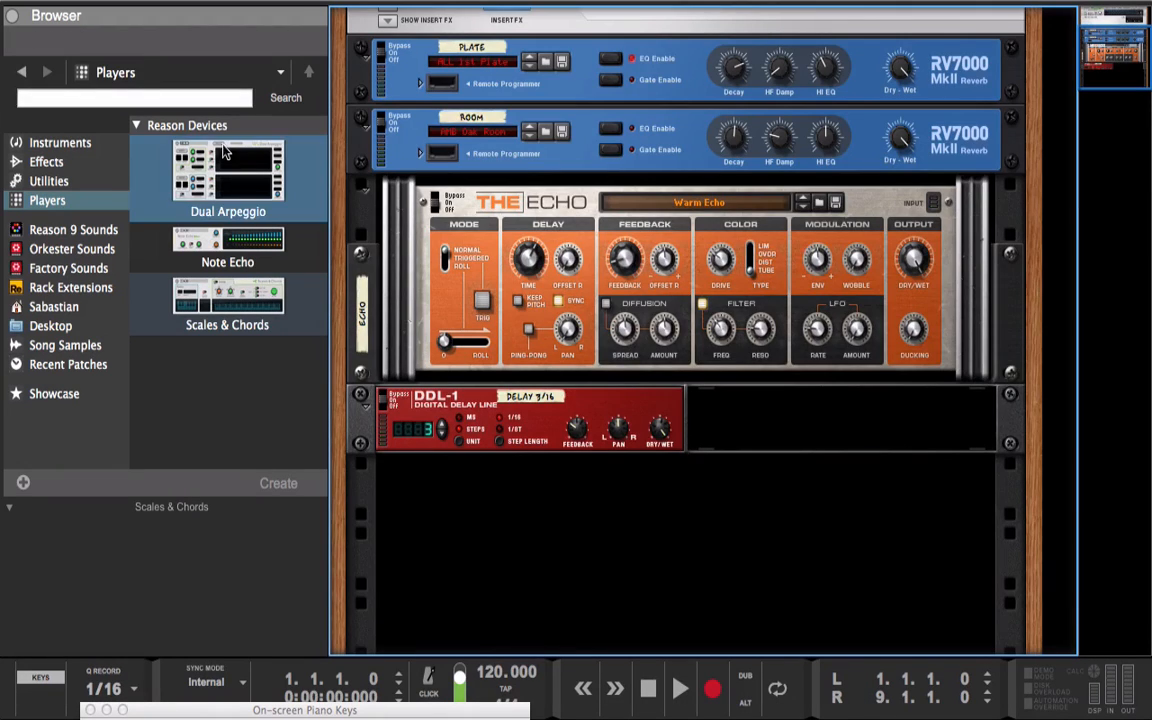
Create a Combinator in the empty rack space and add a Blamsoft VK-2 Viking Synthesizer inside it
right_click(703, 539)
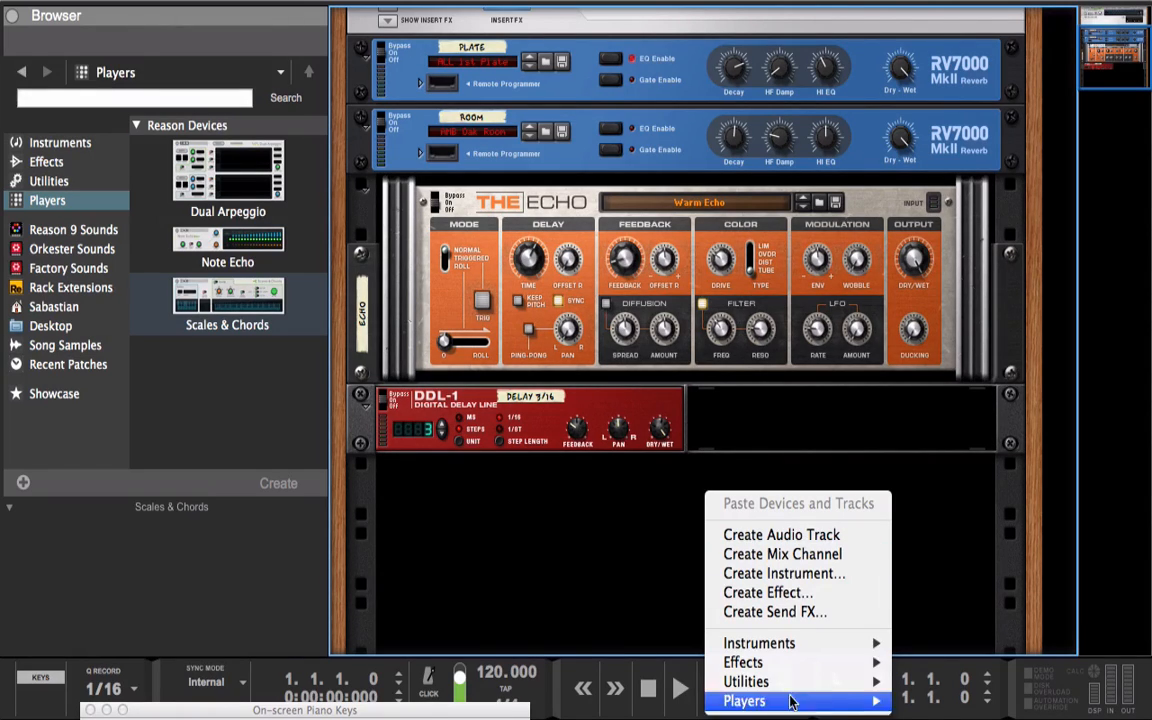
mouse_move(817, 685)
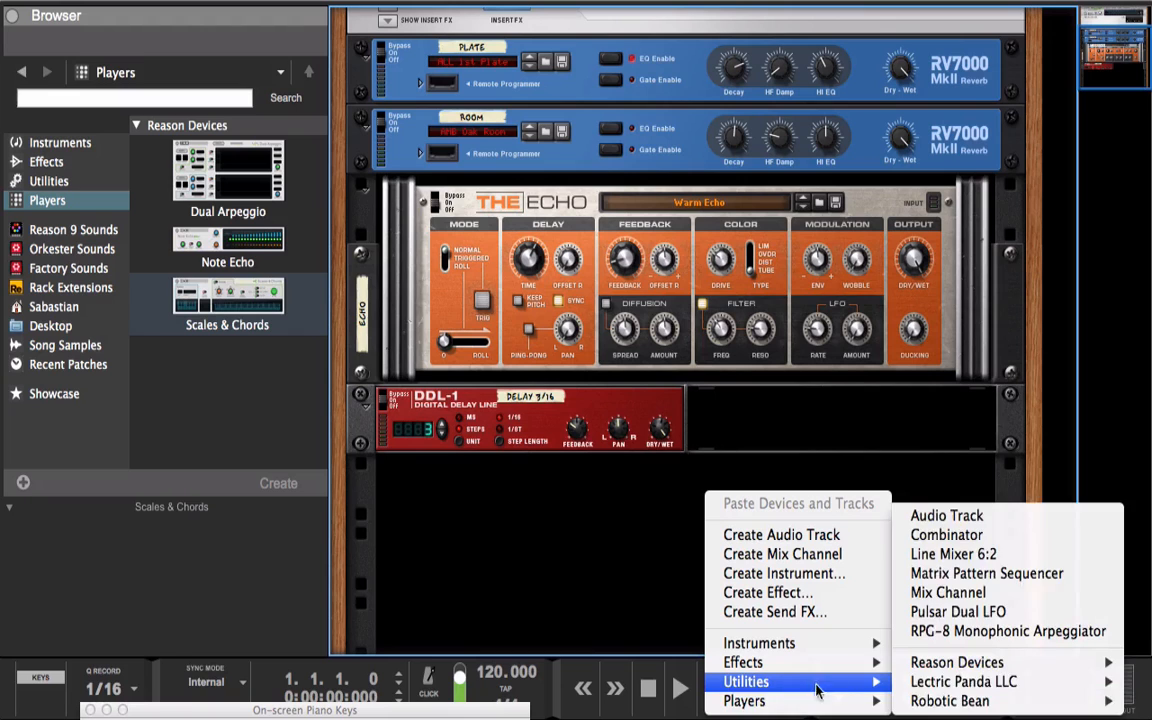
click(948, 535)
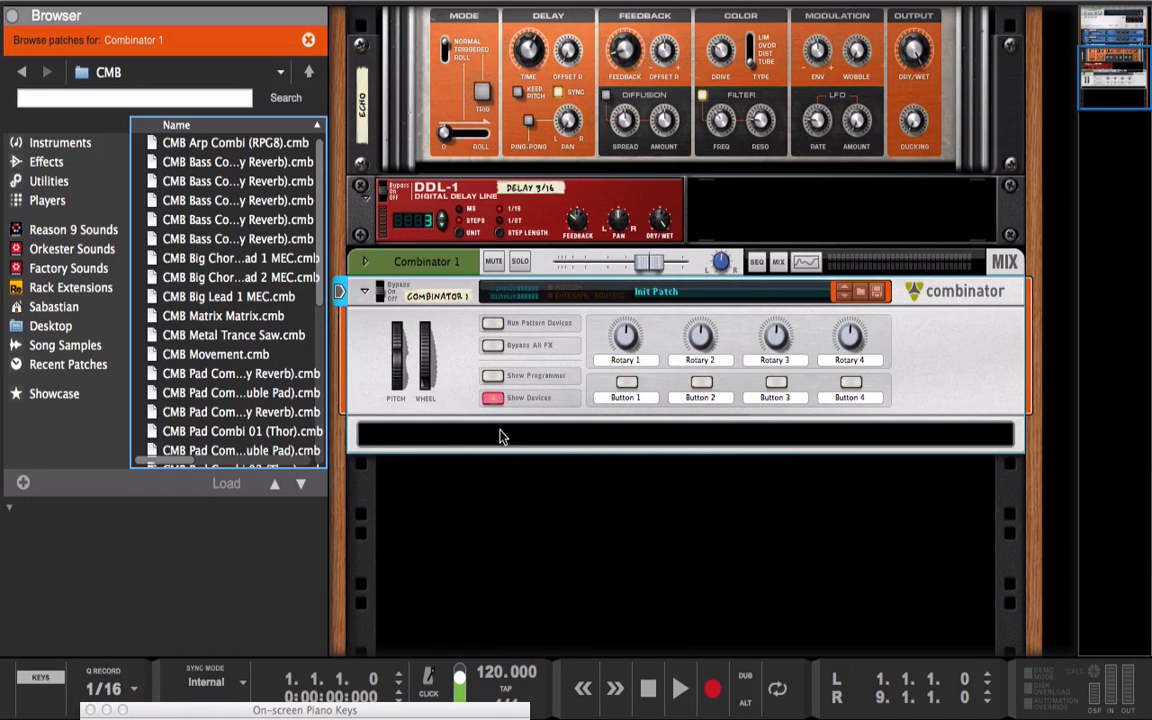
right_click(500, 436)
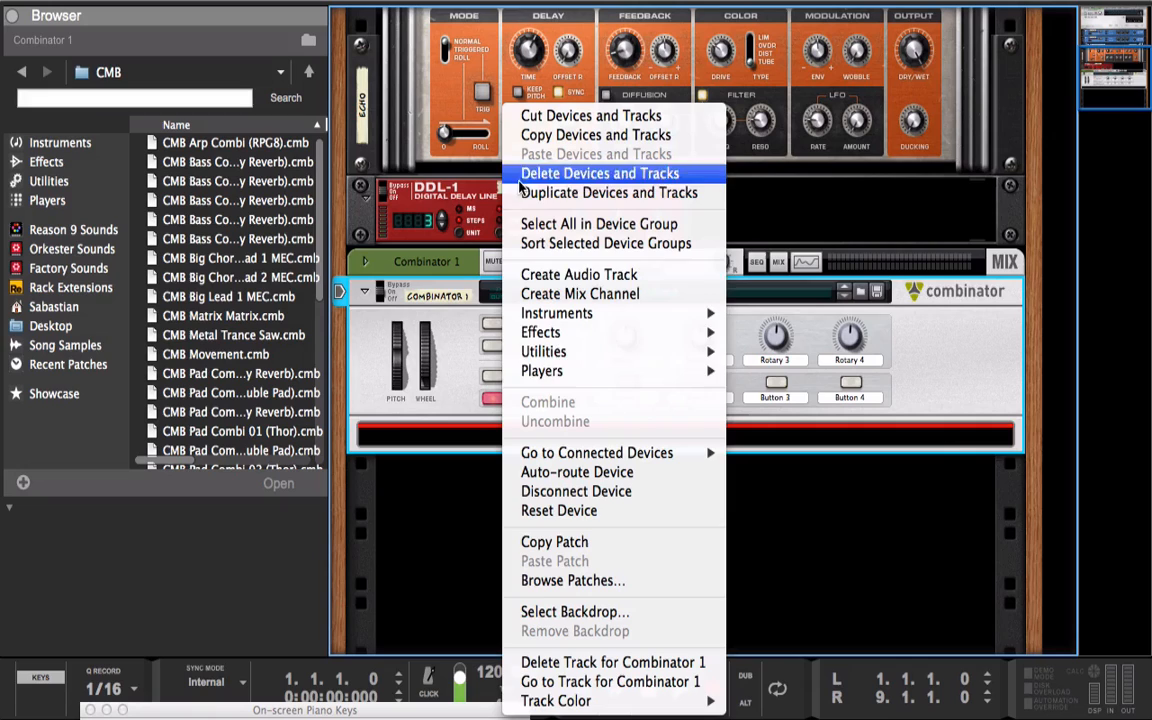
mouse_move(600, 313)
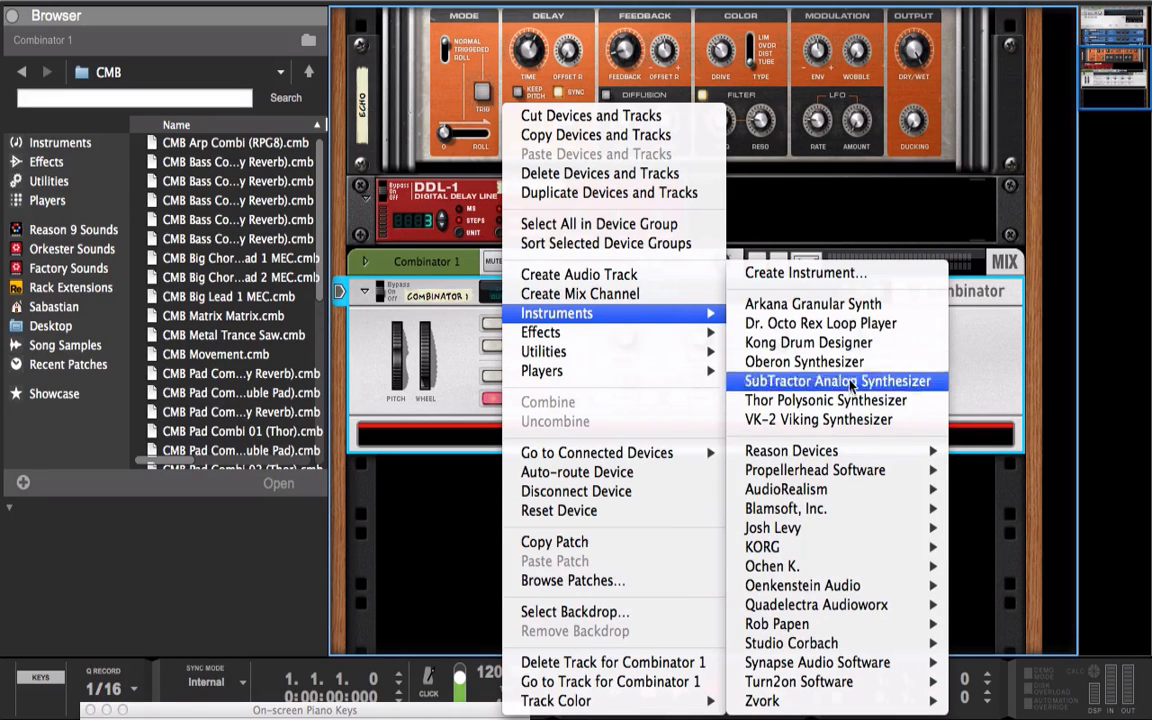
mouse_move(815, 490)
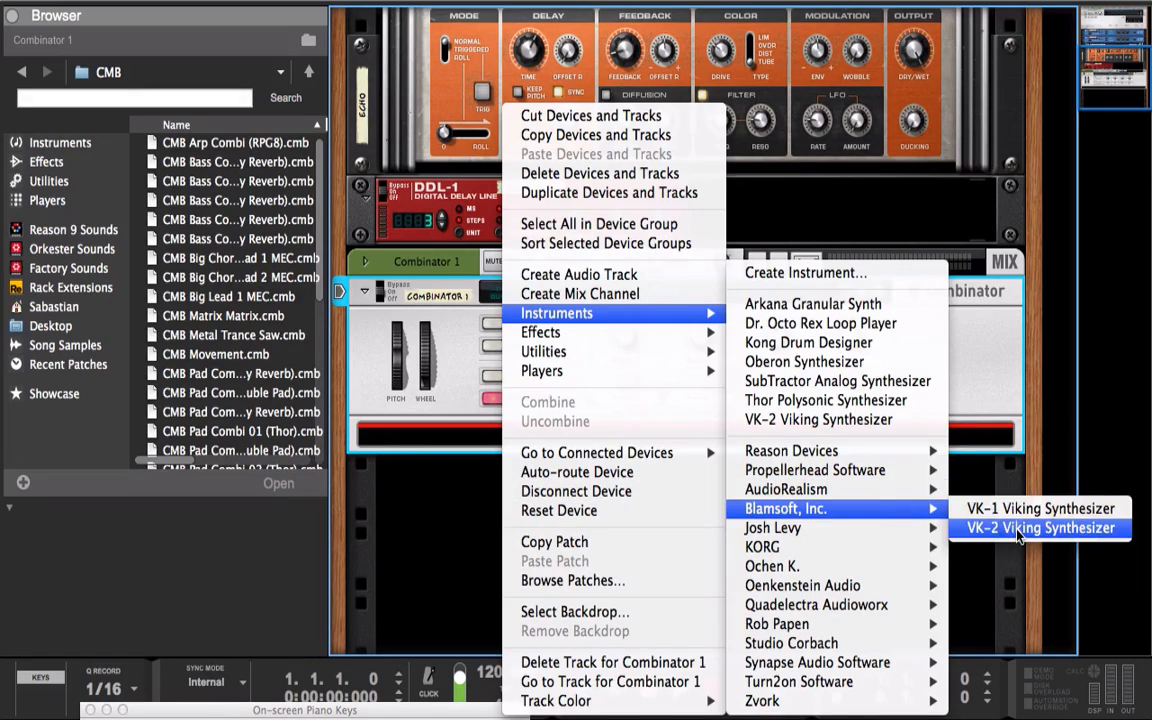
click(1018, 528)
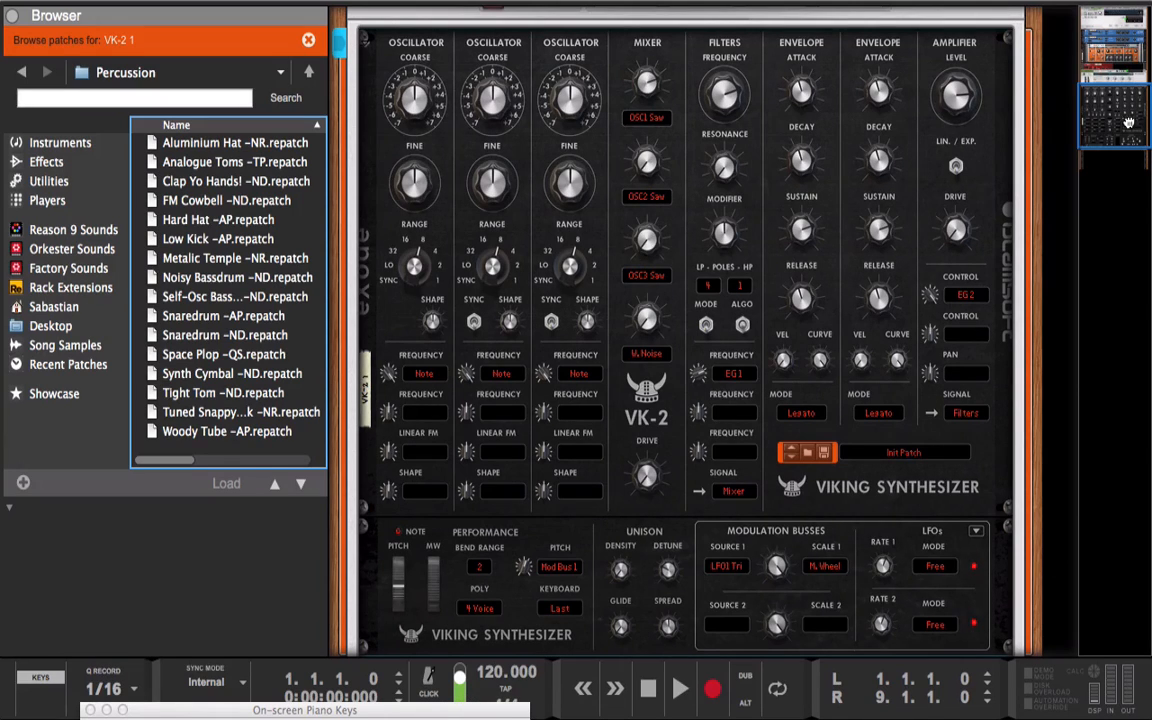
Set the VK-2 mixer's first channel source to Oscillator 1 Sine
drag(1145, 115, 1128, 140)
scroll(680, 400, up, 3)
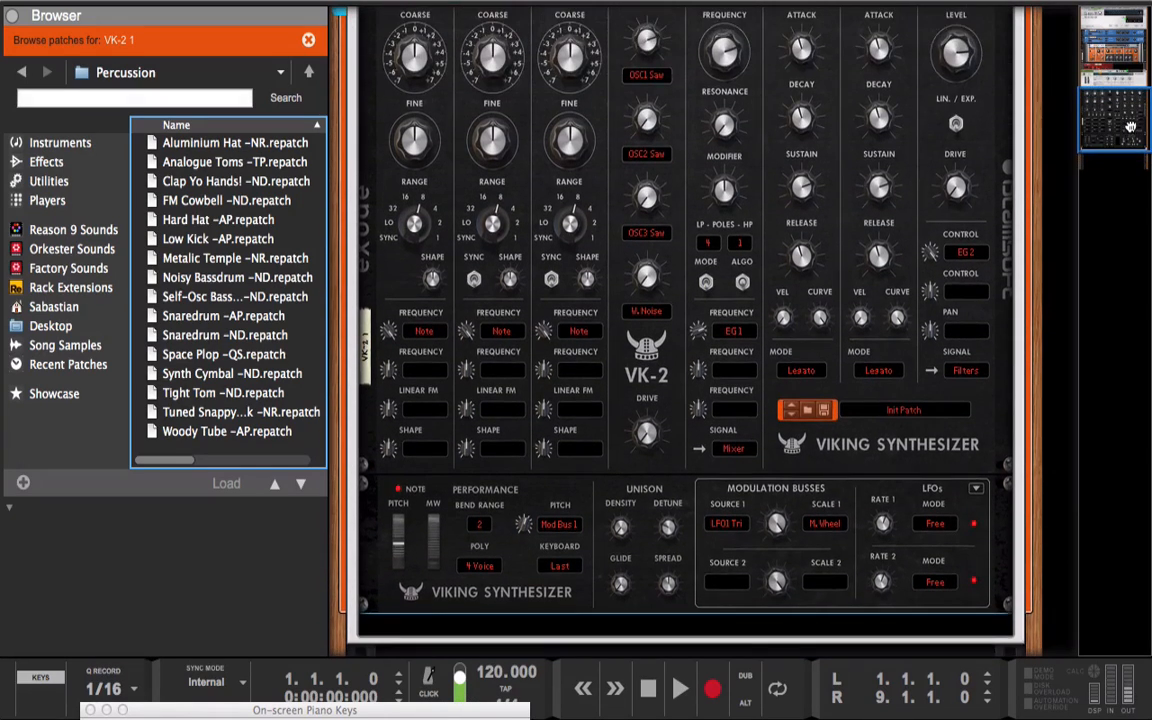
click(645, 76)
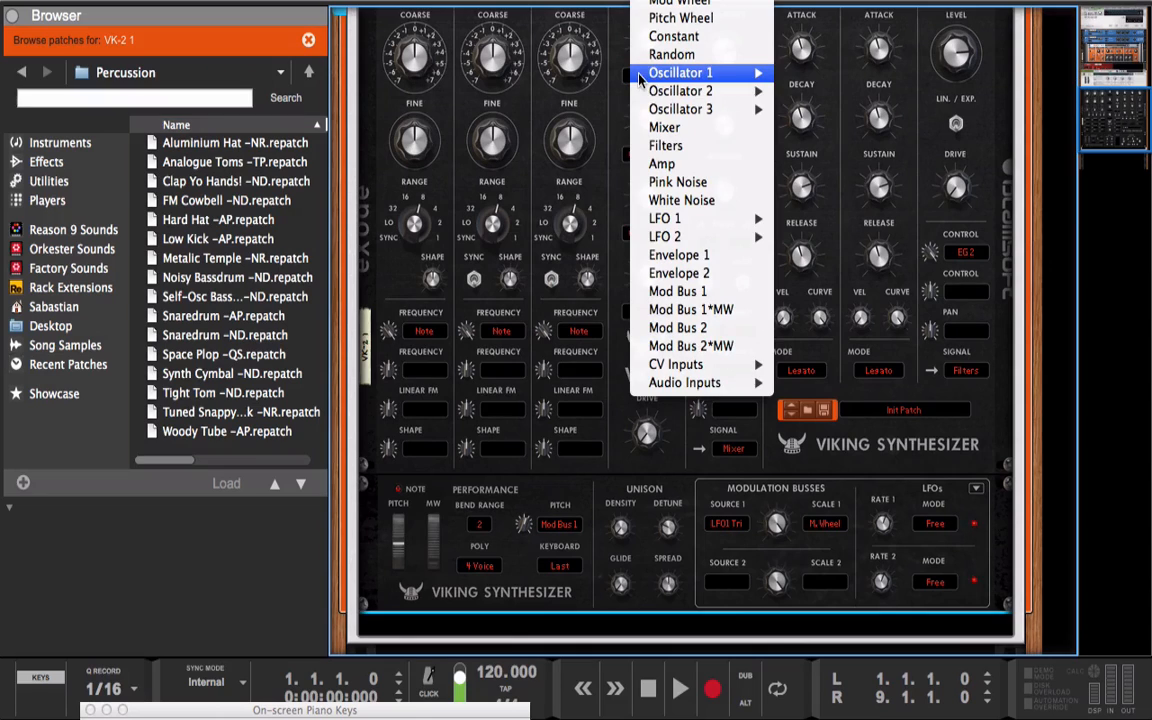
mouse_move(681, 75)
click(802, 75)
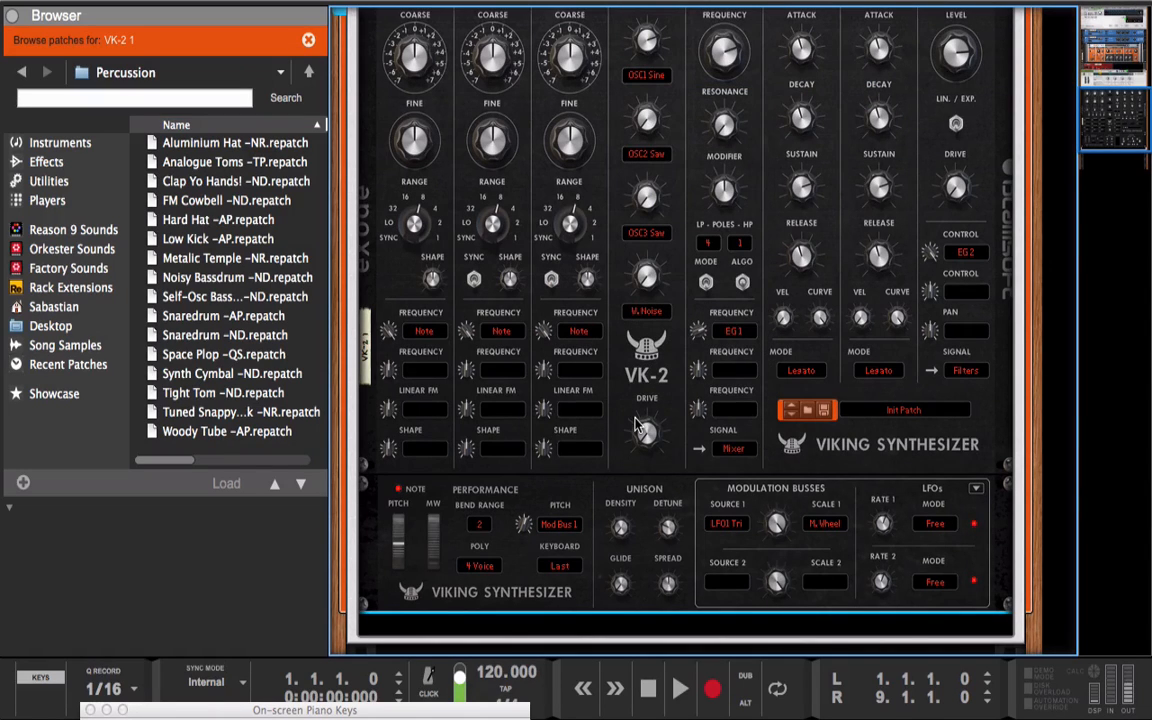
Add a SubTractor Analog Synthesizer inside the Combinator below the VK-2
right_click(651, 624)
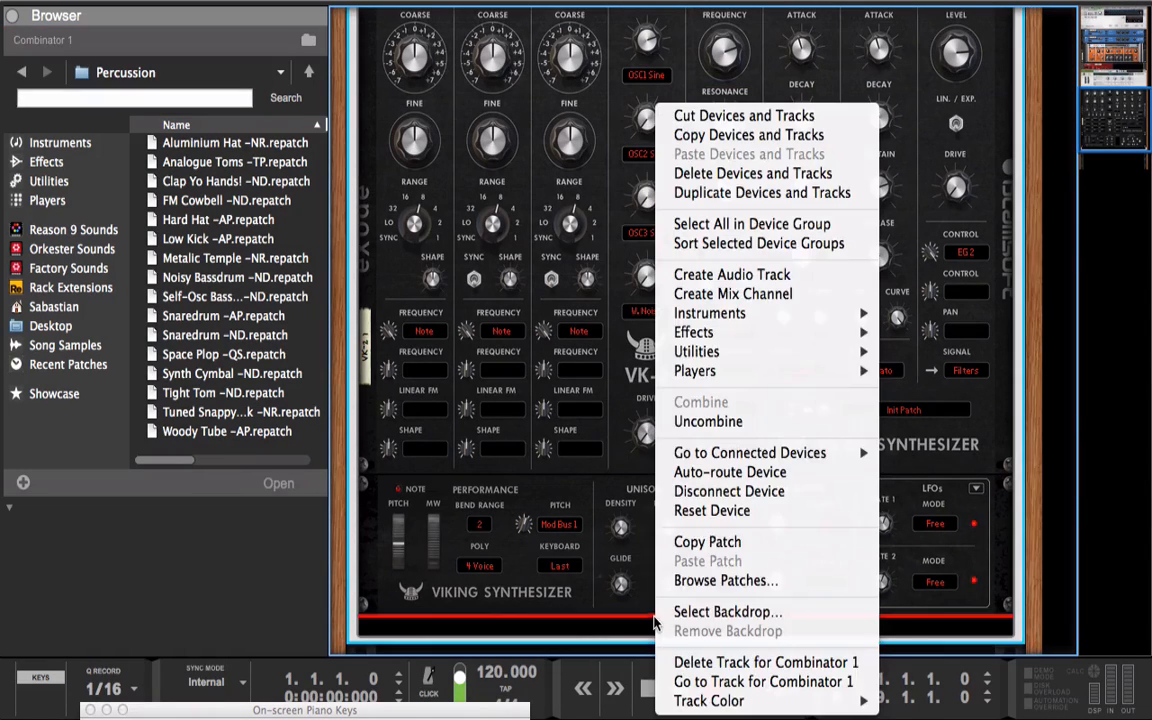
mouse_move(771, 313)
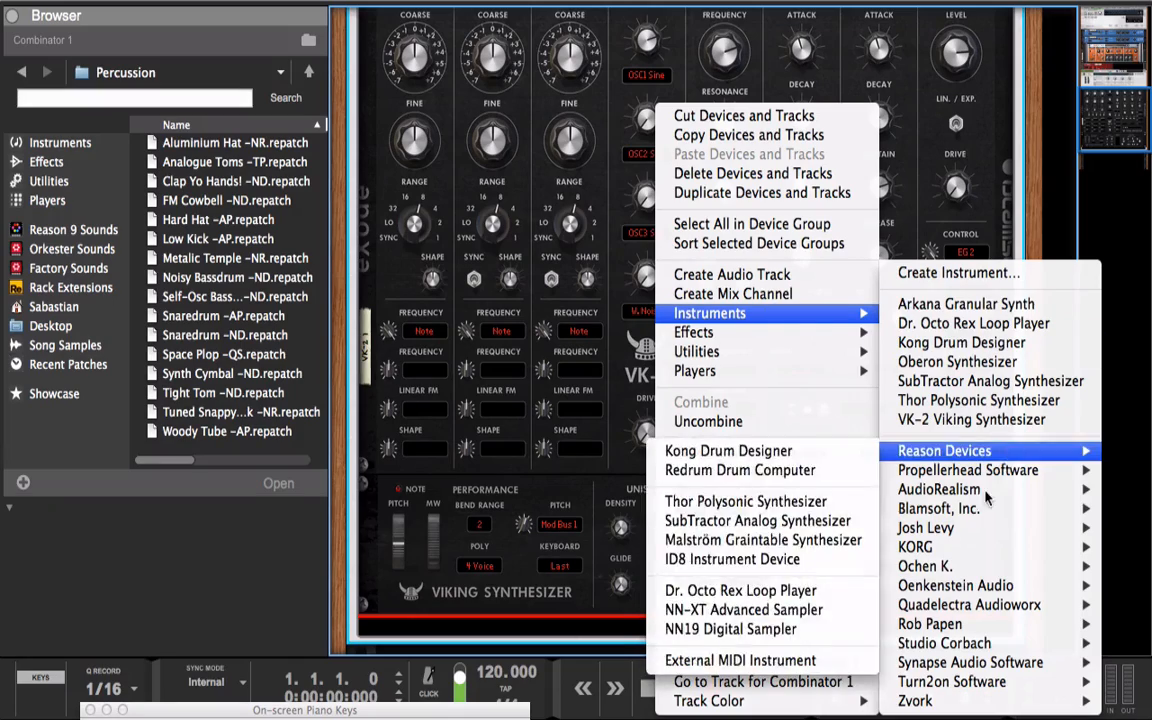
click(953, 381)
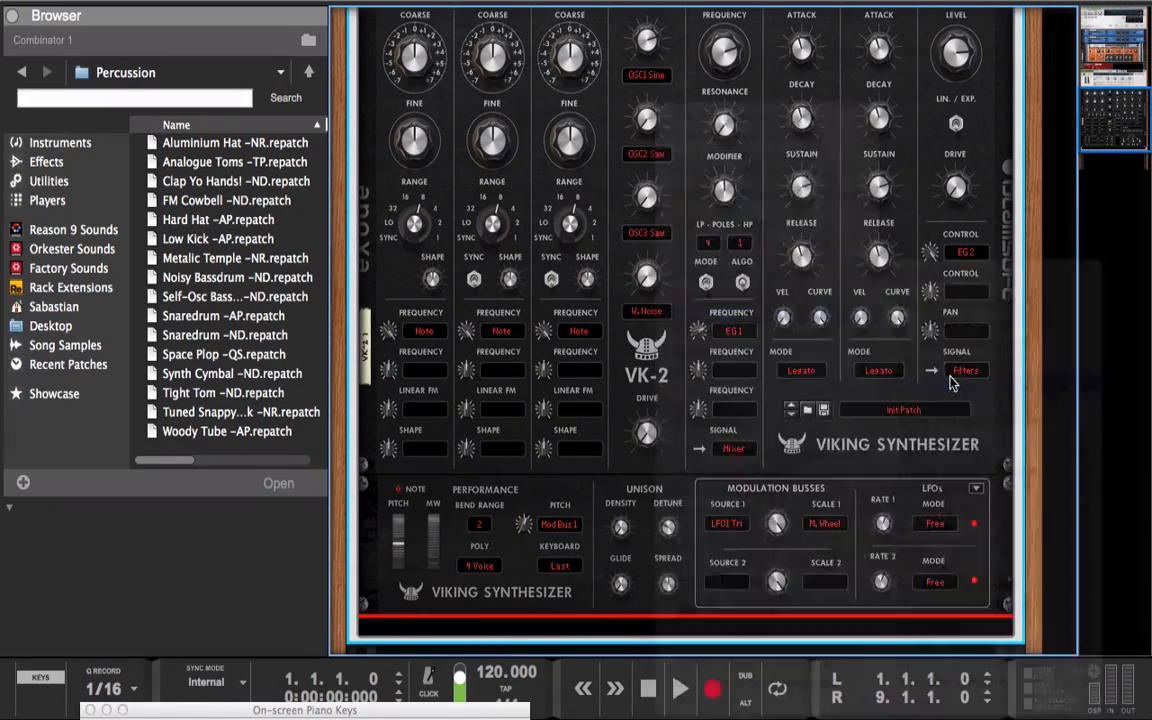
Cable the SubTractor's main audio output to the VK-2's oscillator 1 Linear FM audio input, and set the SubTractor's Osc 1 octave to 5
key(Tab)
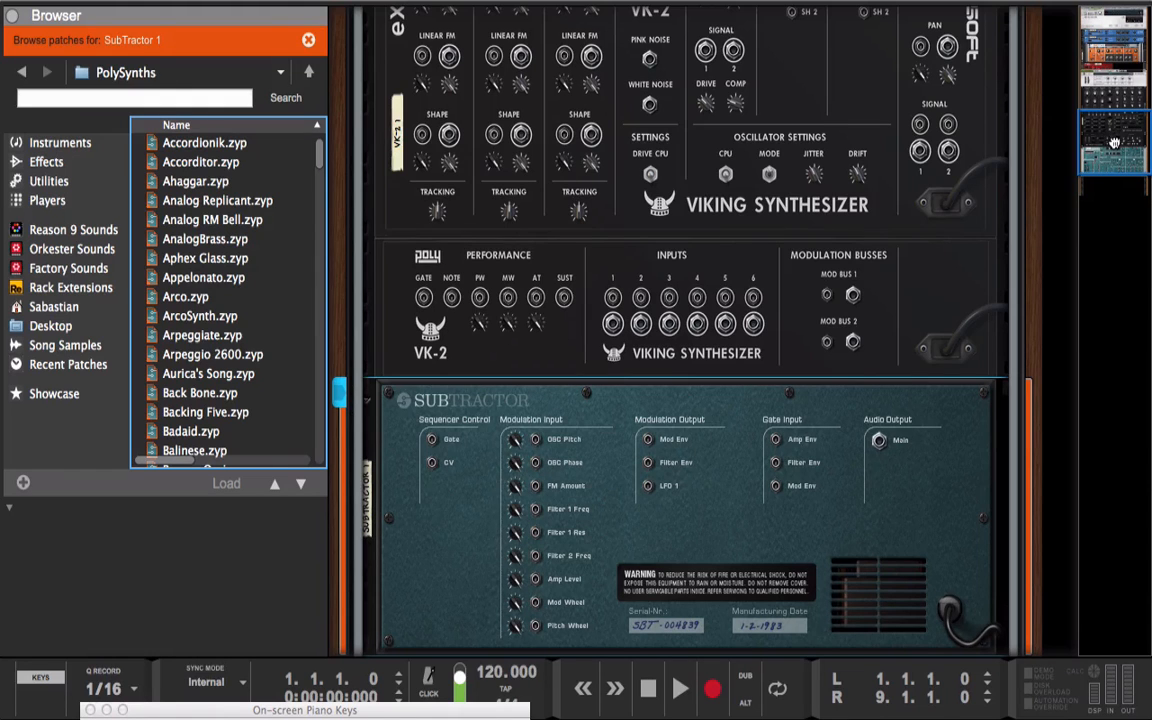
drag(1113, 140, 1107, 148)
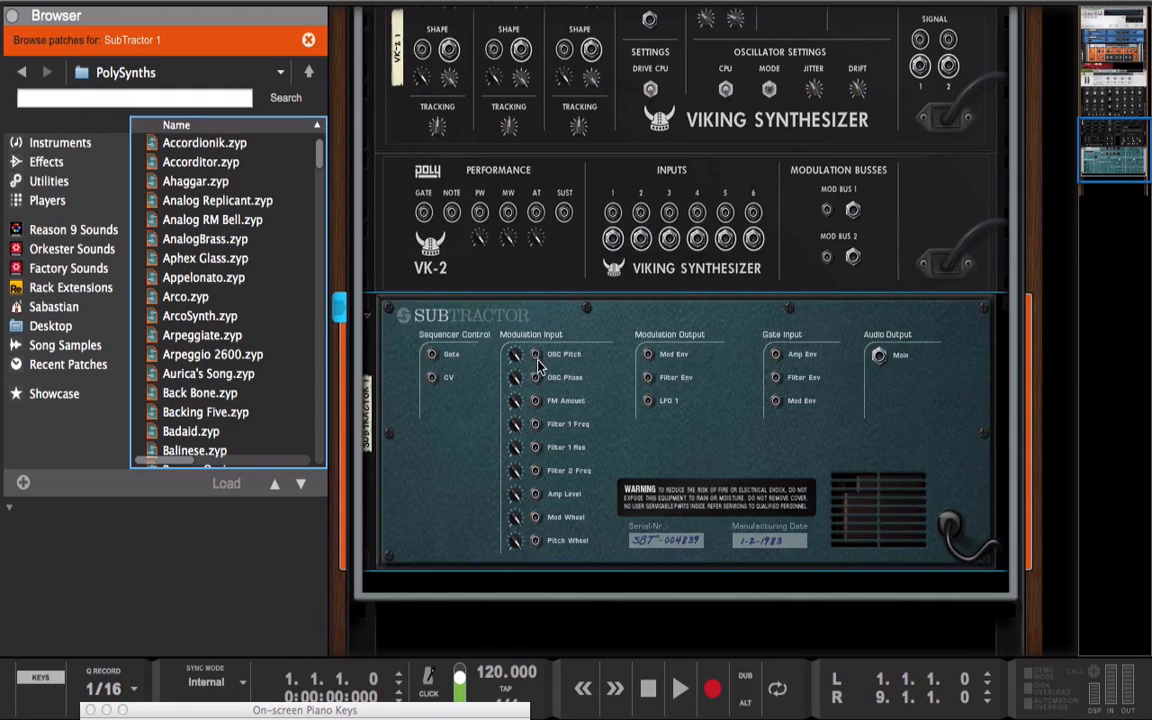
drag(877, 357, 450, 157)
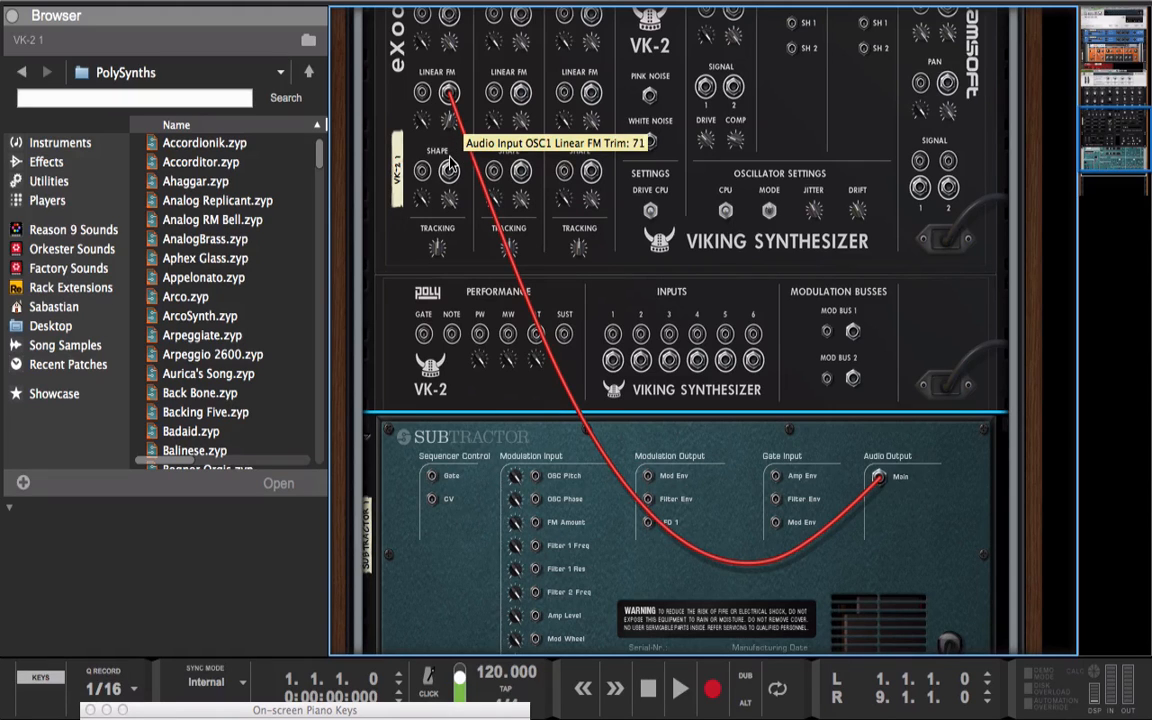
key(Tab)
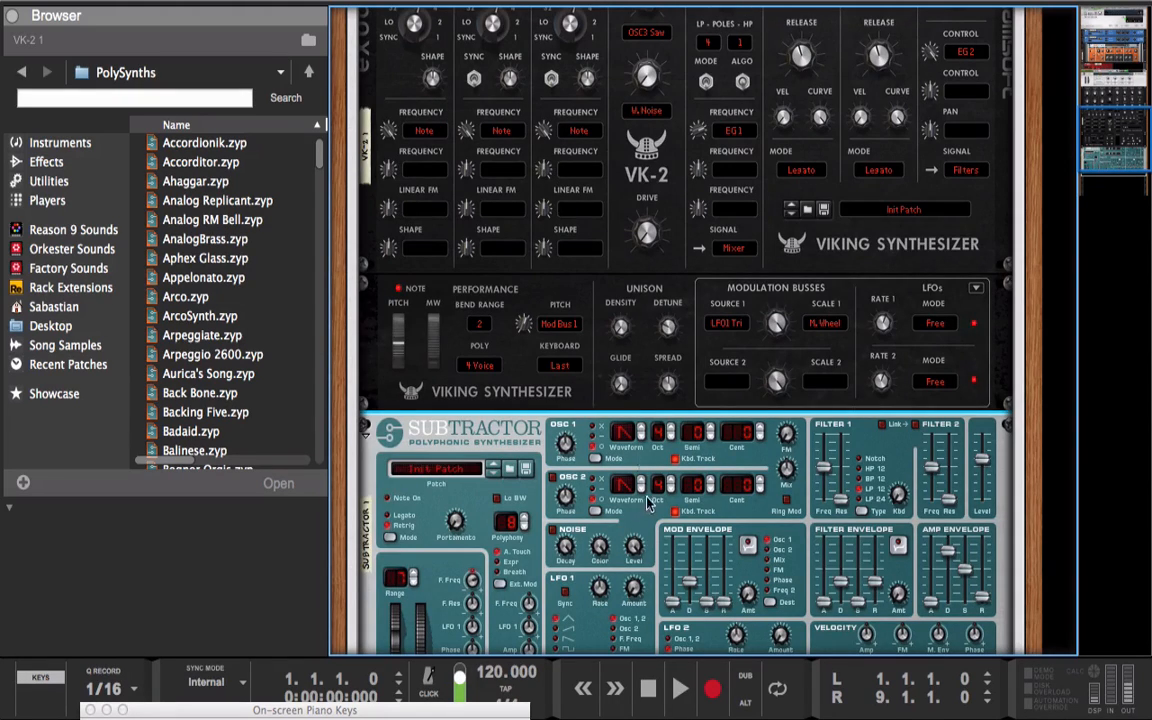
click(656, 428)
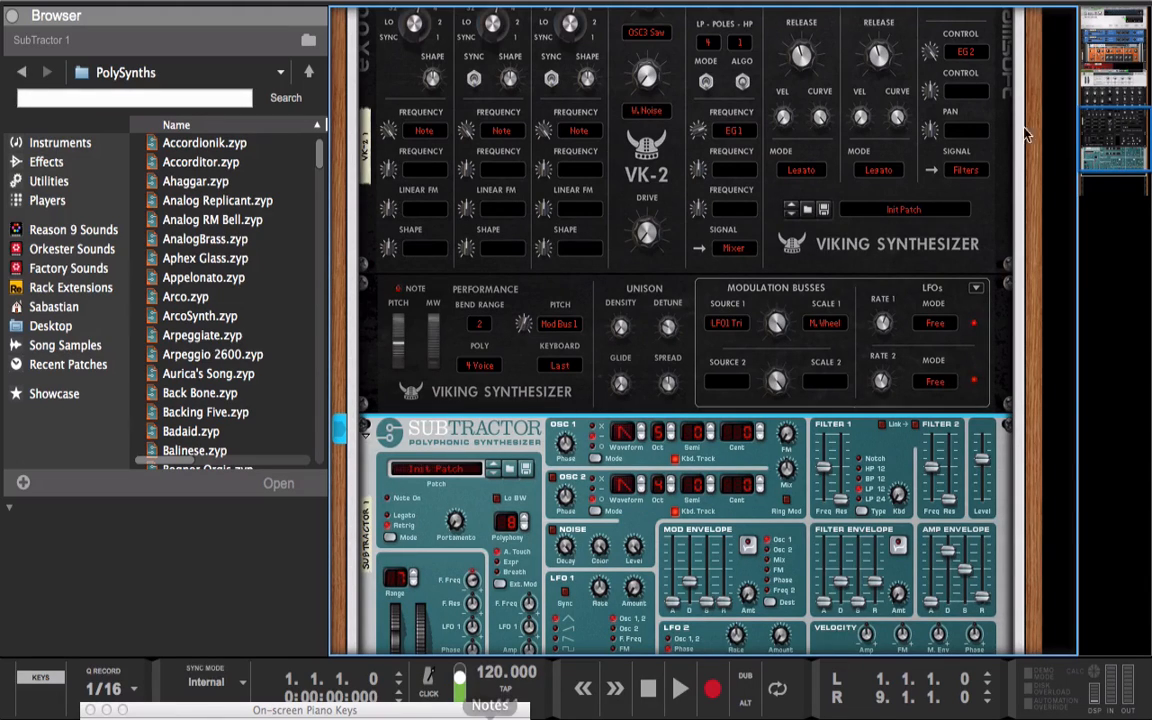
Open the Pad patch folder of the VK-2 Viking Synthesizer under Rack Extensions
scroll(1122, 132, up, 6)
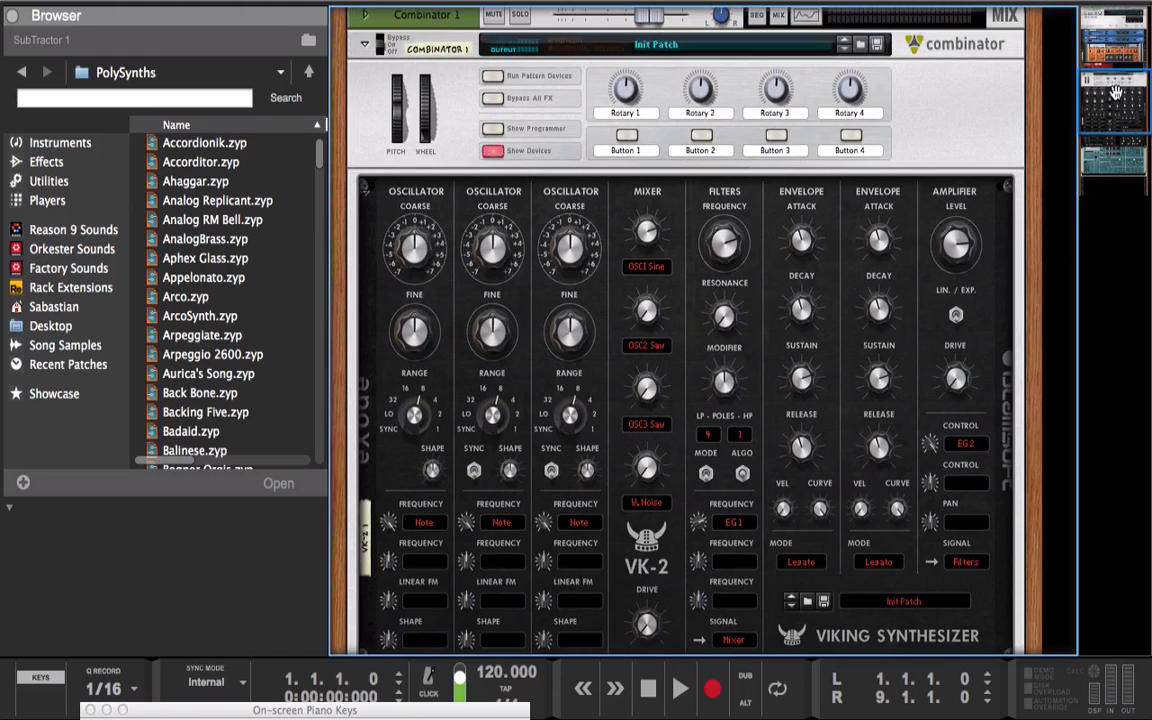
click(70, 288)
click(231, 450)
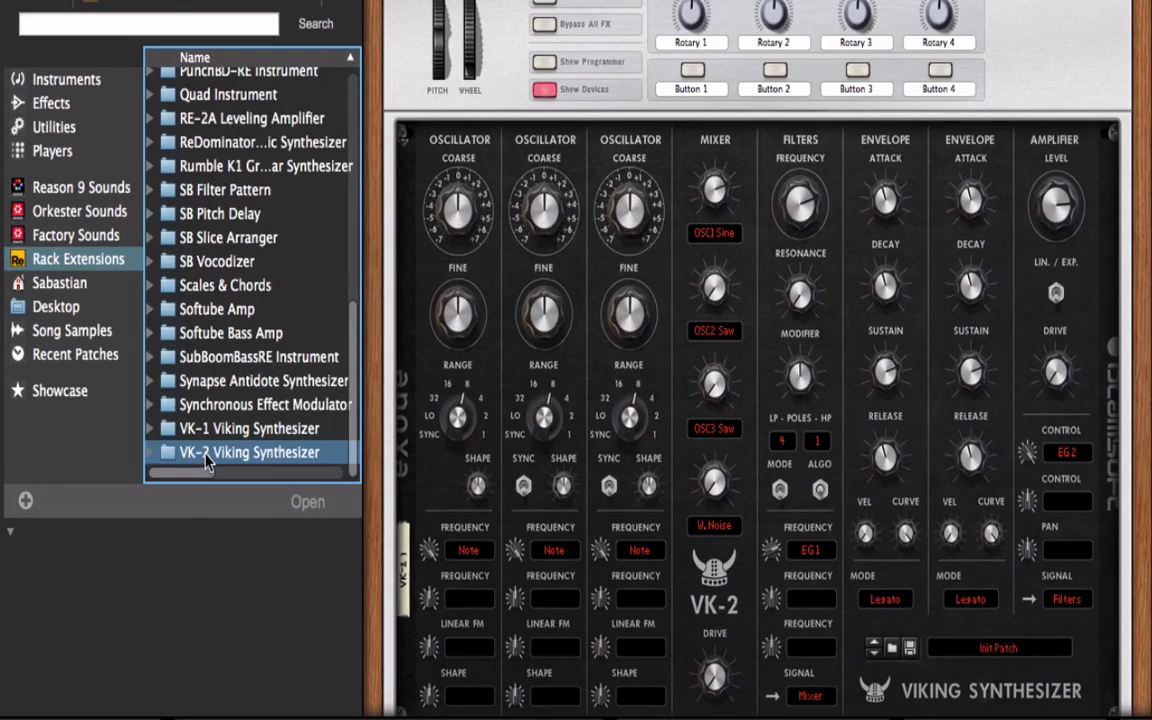
double_click(231, 450)
click(261, 134)
click(231, 105)
click(231, 246)
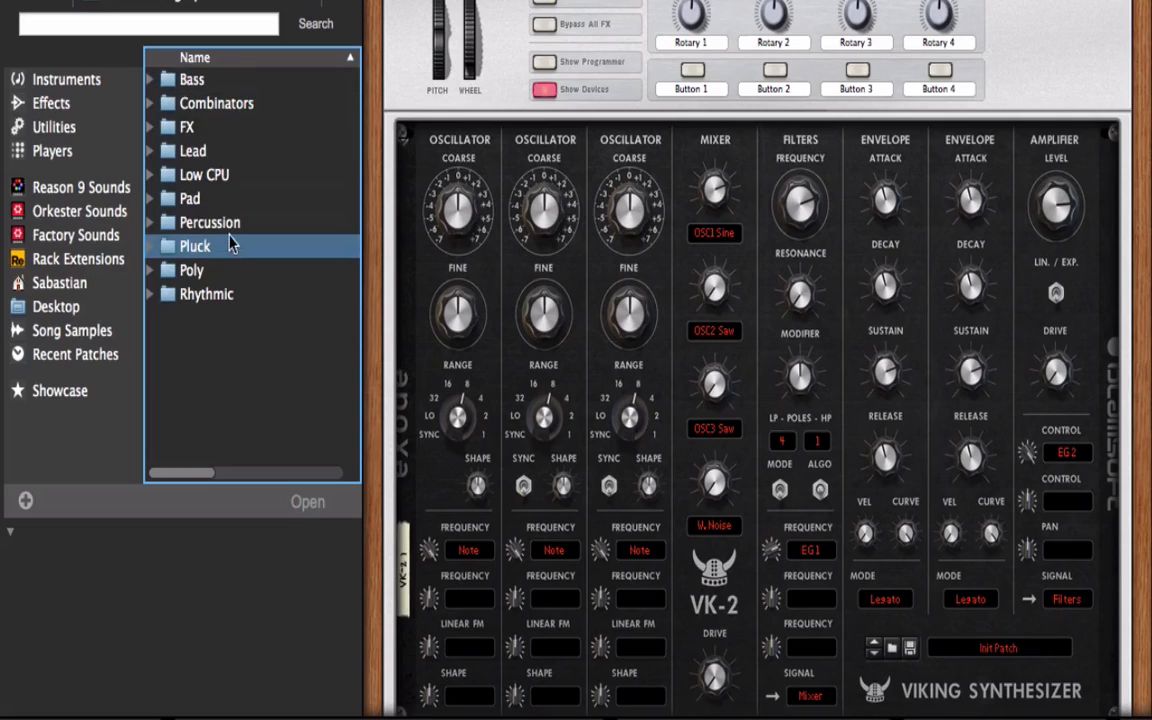
click(231, 224)
click(228, 264)
click(226, 294)
click(230, 222)
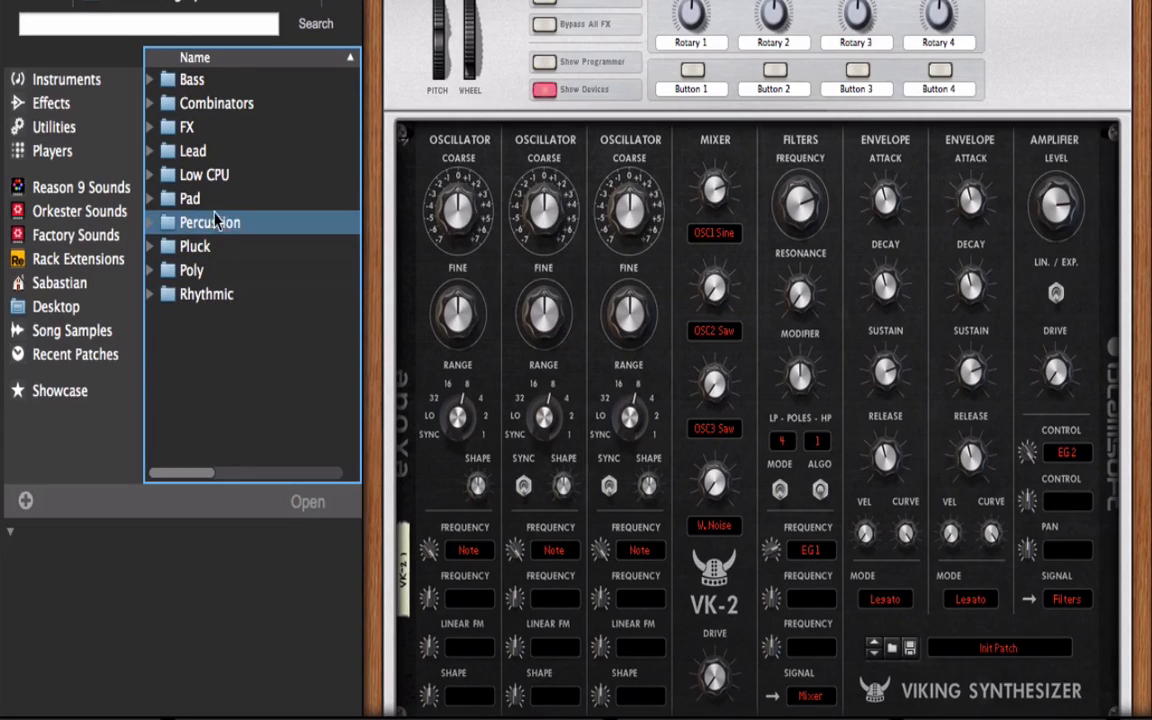
click(206, 197)
double_click(206, 197)
click(210, 175)
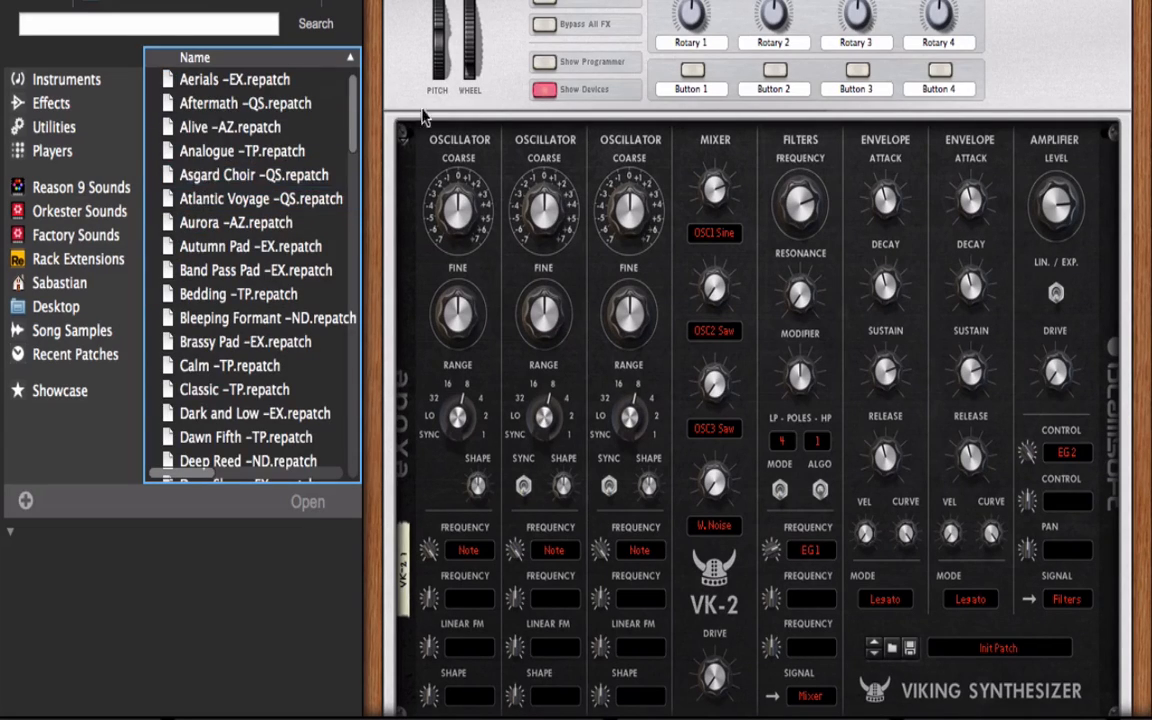
Add the Autumn Pad -EX patch to the rack as a VK-2 Viking Synthesizer
click(230, 294)
click(226, 246)
drag(225, 240, 545, 56)
Place a Scales & Chords player above the Autumn Pad -EX VK-2 and set its scale to Minor
click(48, 151)
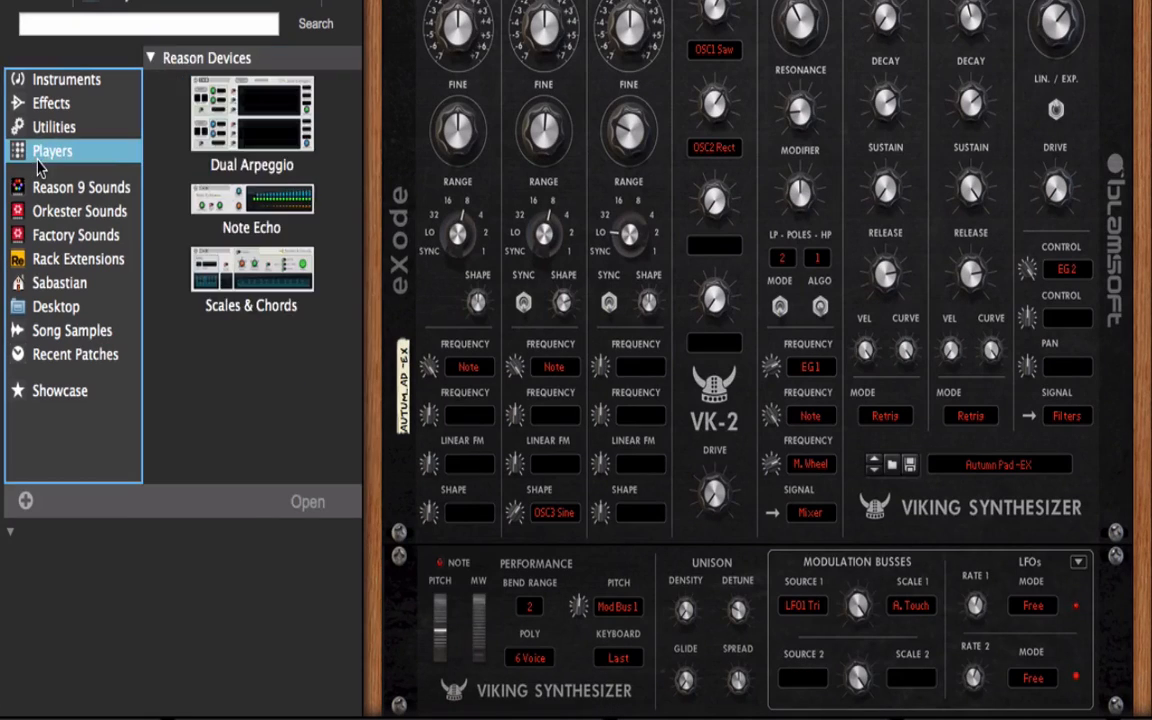
click(254, 275)
drag(279, 303, 520, 45)
click(515, 90)
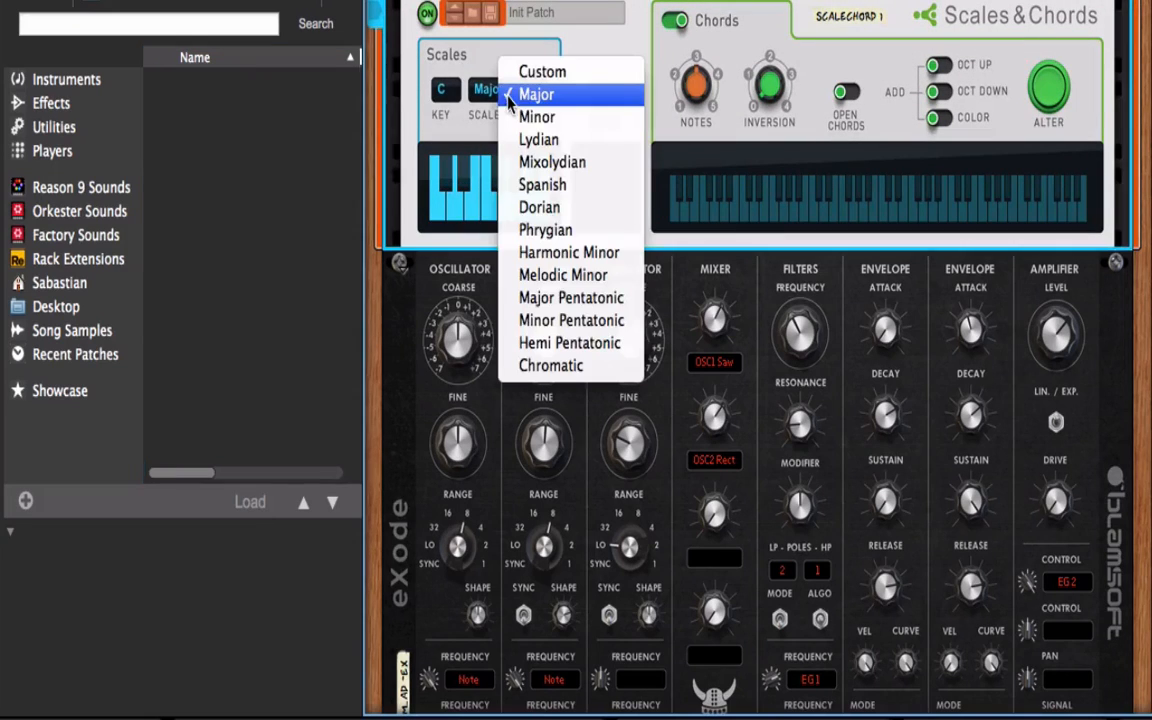
click(537, 117)
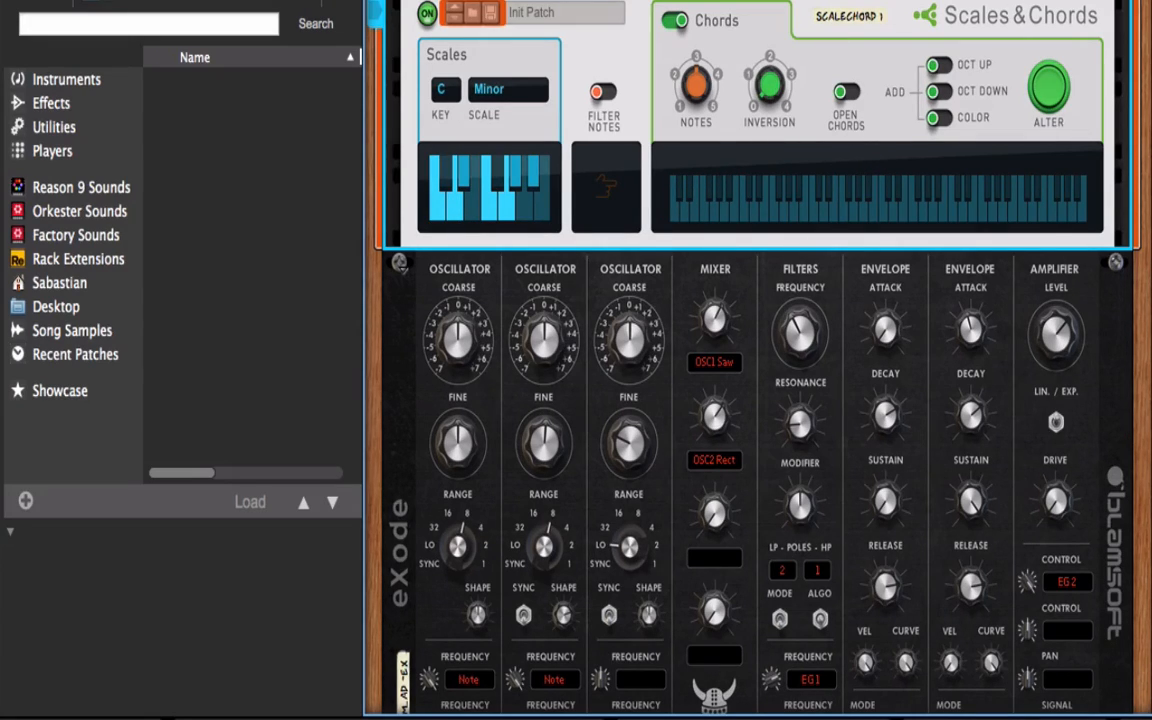
Target the VK-2 below the Scales & Chords player and load the Brassy Pad -EX patch into it
scroll(750, 360, down, 5)
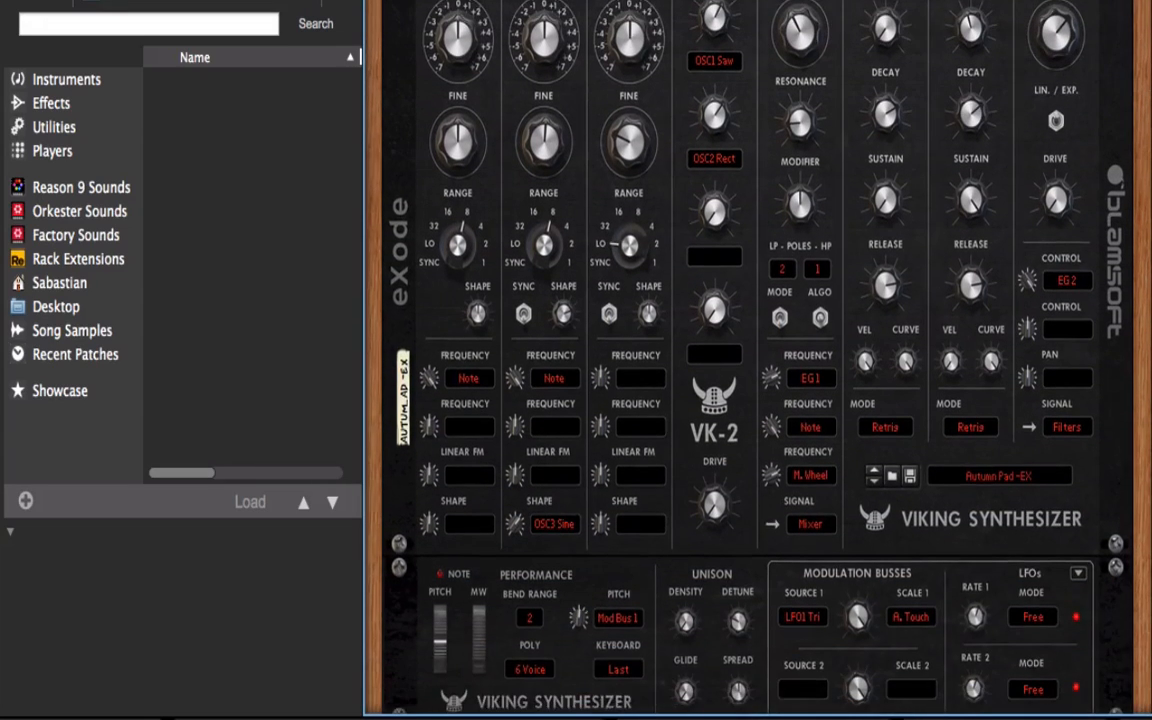
scroll(750, 360, up, 1)
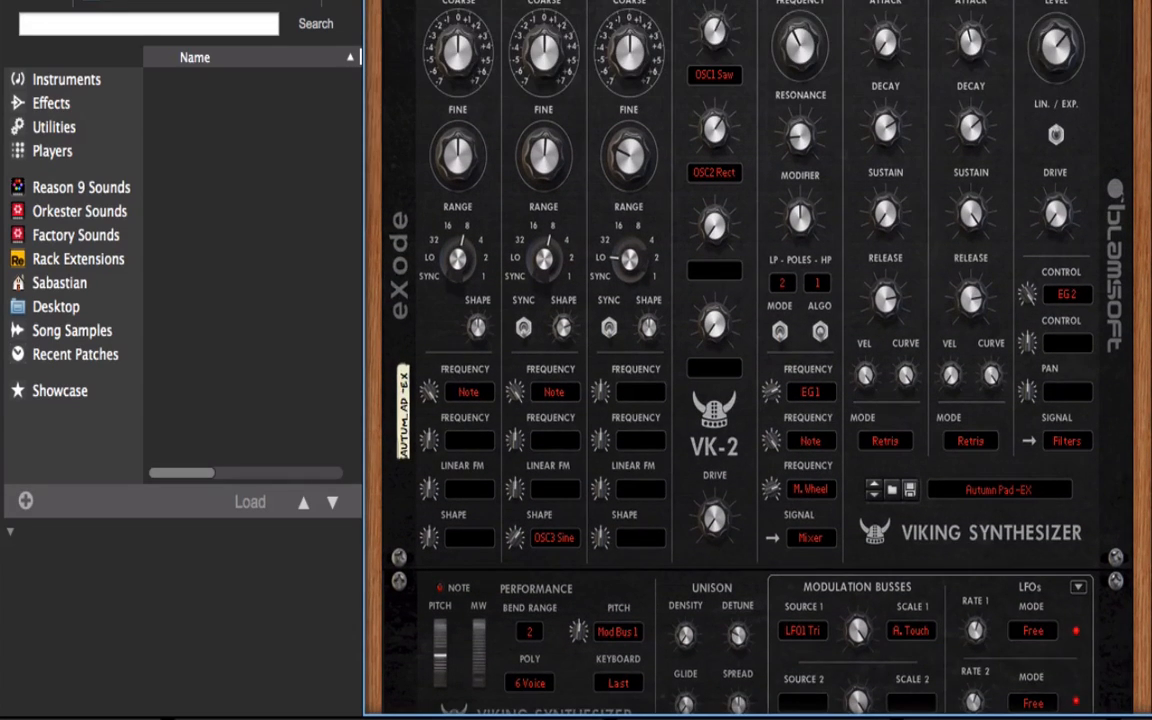
scroll(762, 118, down, 1)
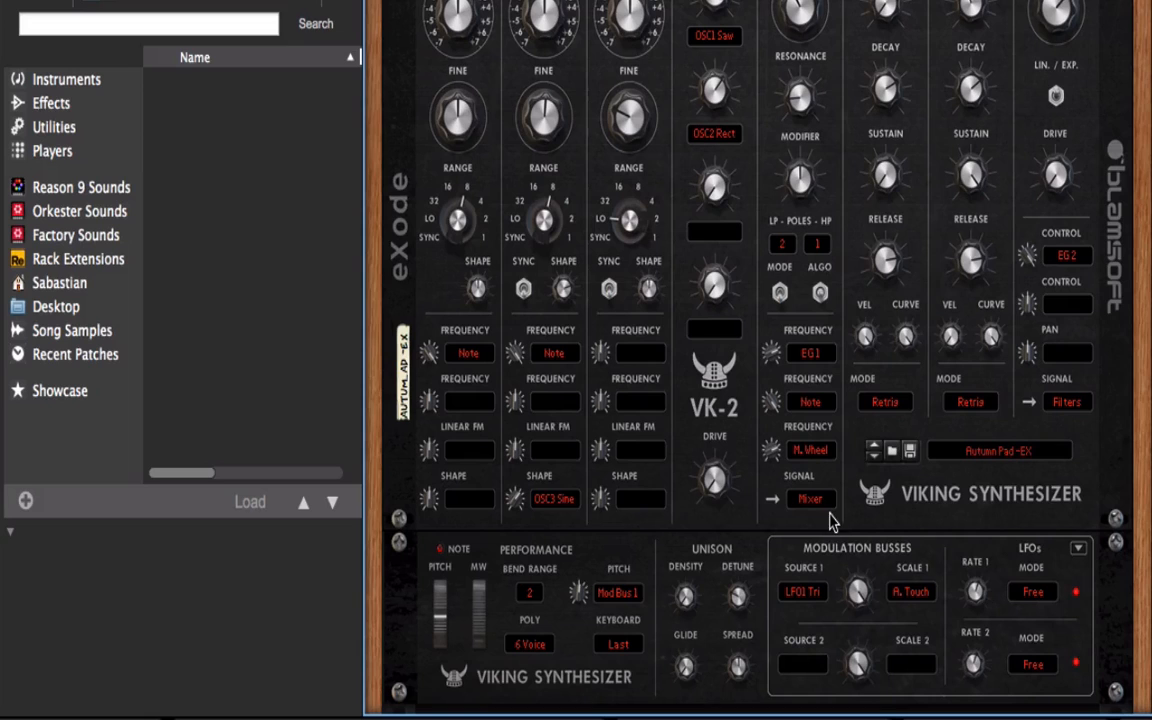
click(836, 416)
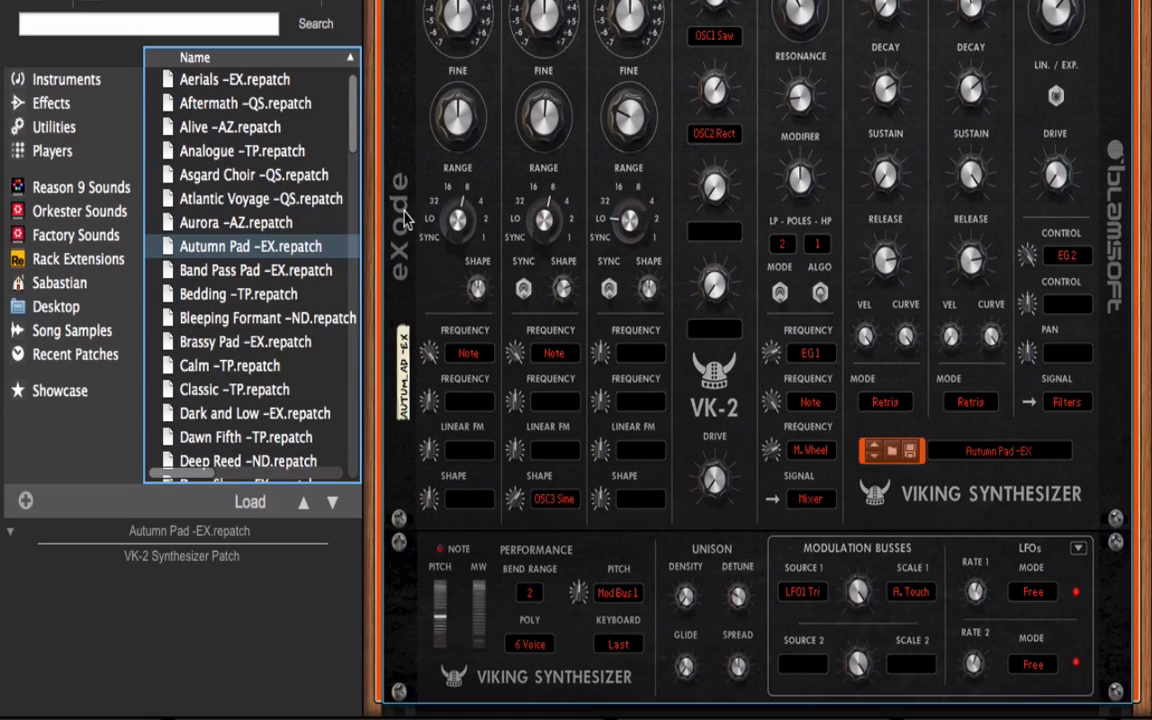
click(278, 226)
click(241, 346)
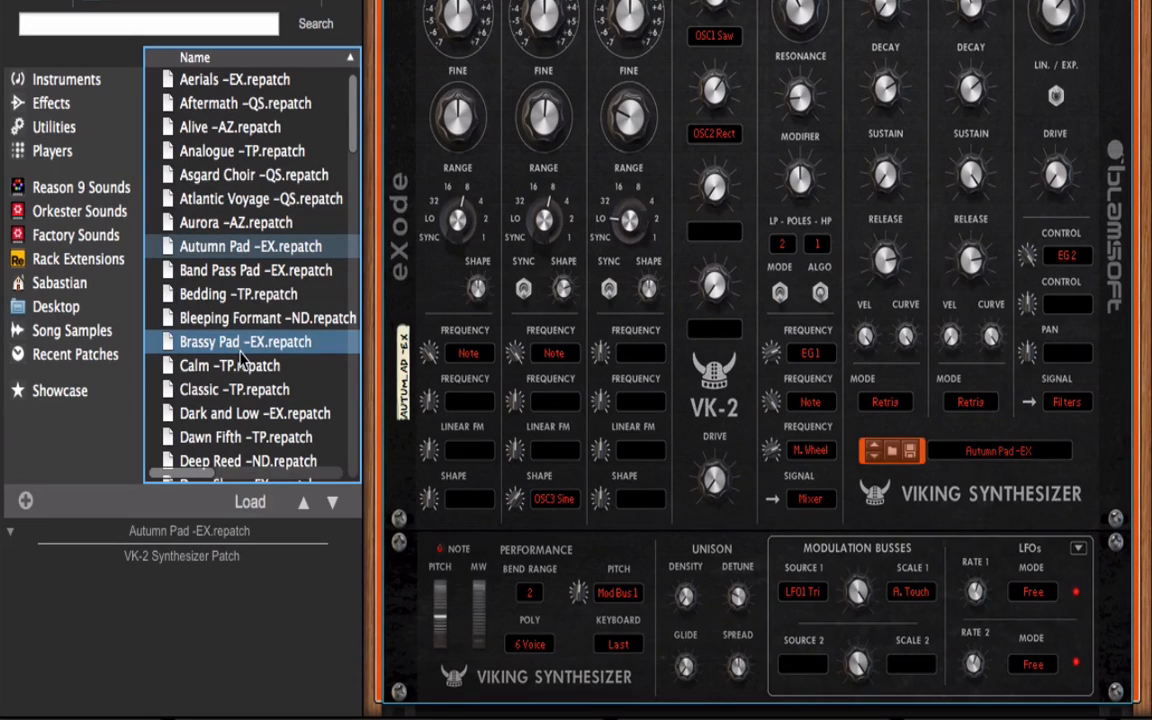
double_click(245, 342)
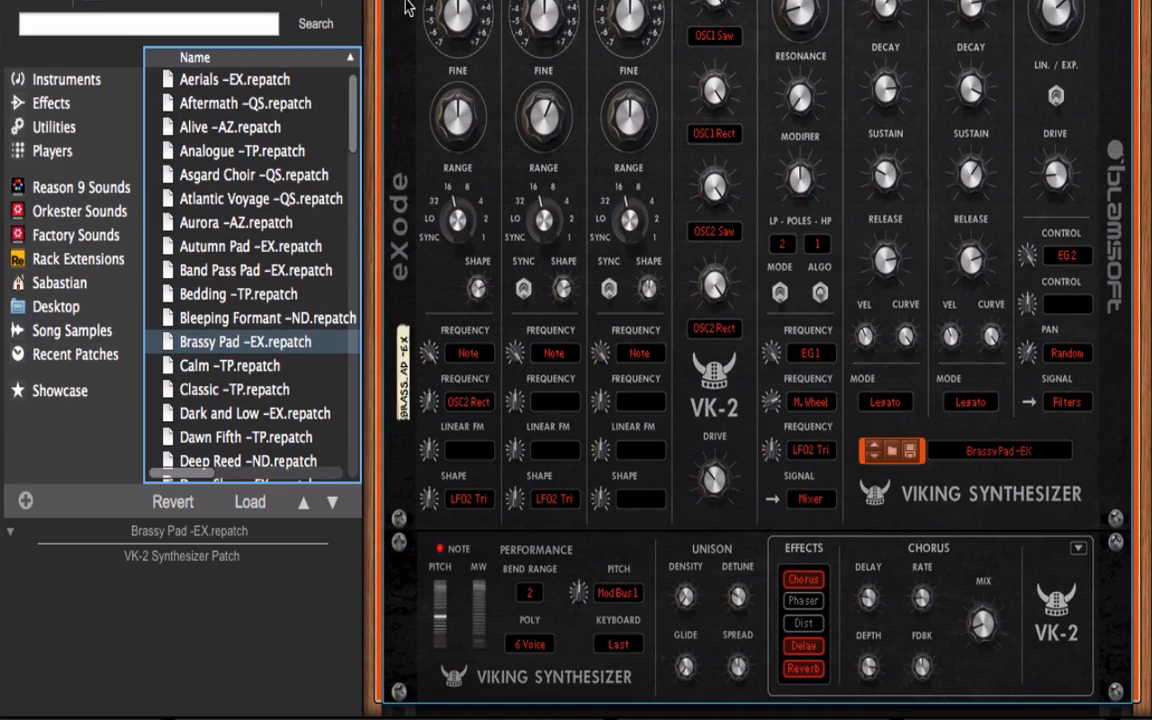
Load the Fat Unison -TP pad patch into the VK-2
scroll(349, 160, down, 3)
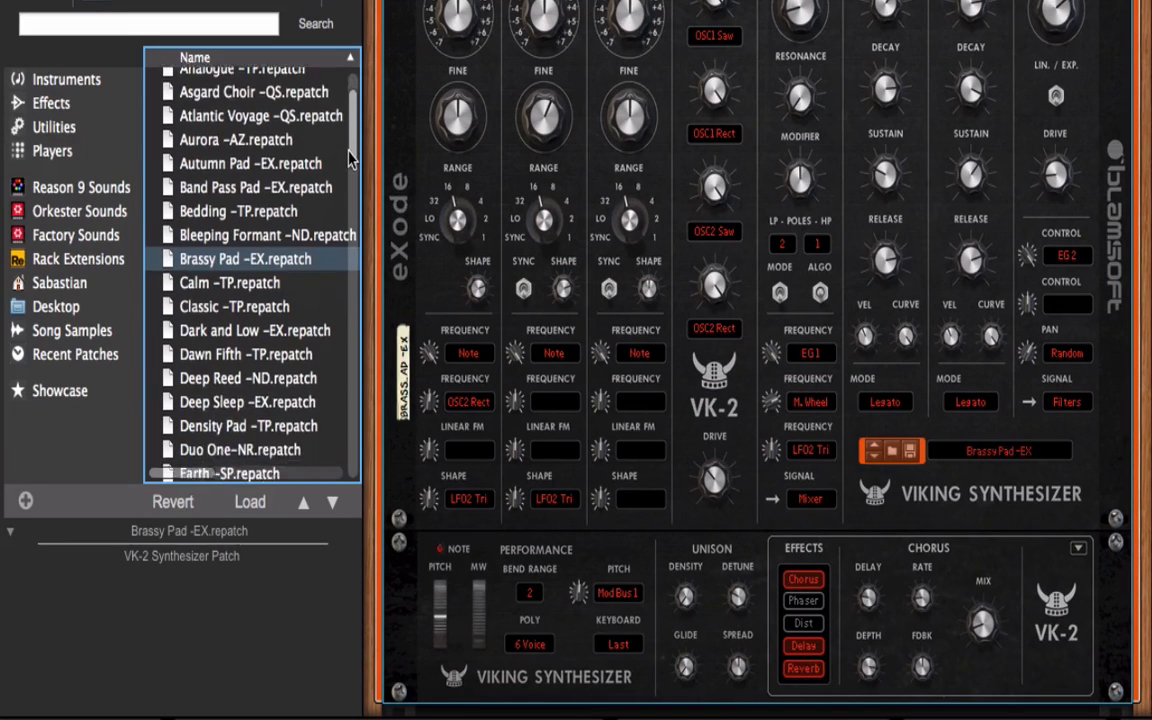
scroll(349, 160, down, 10)
click(330, 163)
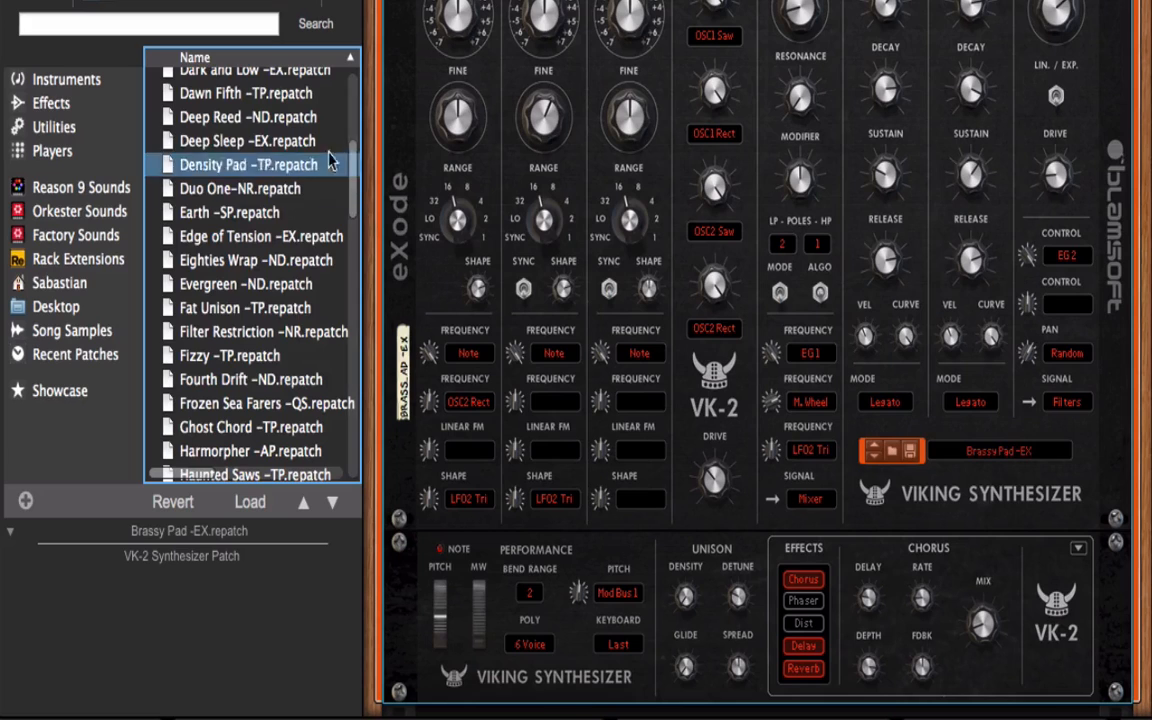
click(255, 331)
click(245, 308)
drag(240, 308, 550, 263)
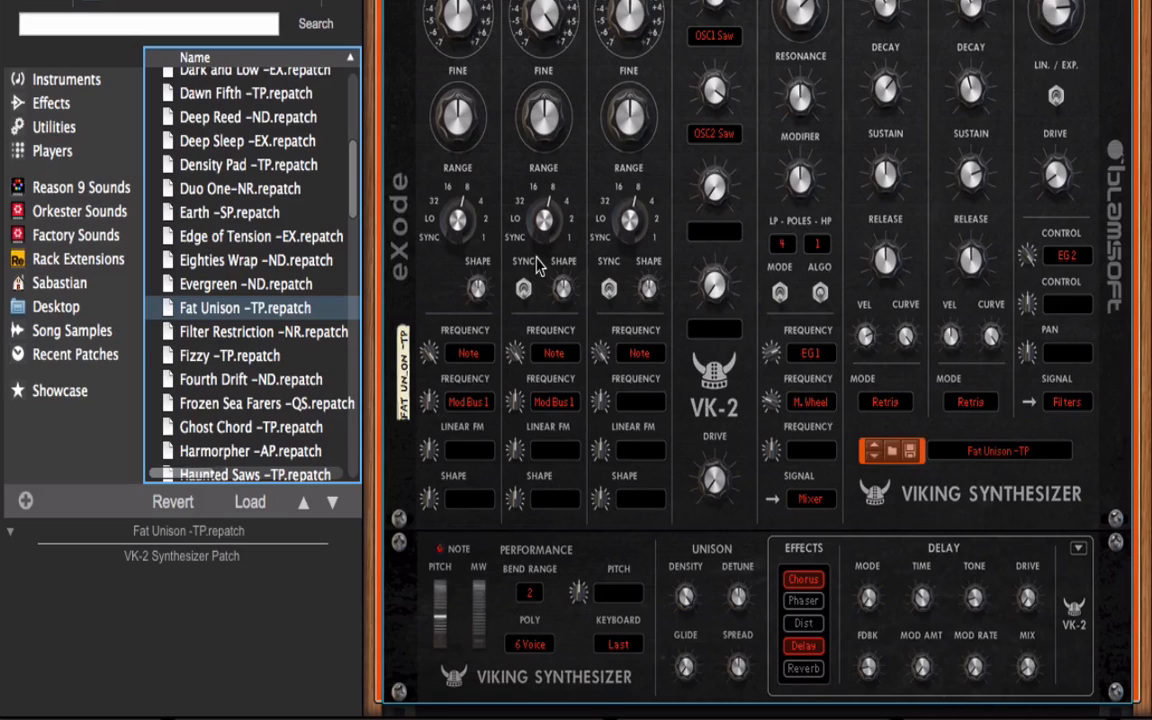
Audition the Ghost Chord -TP patch on the VK-2, followed by the Lovely Warmth -TP patch
click(313, 453)
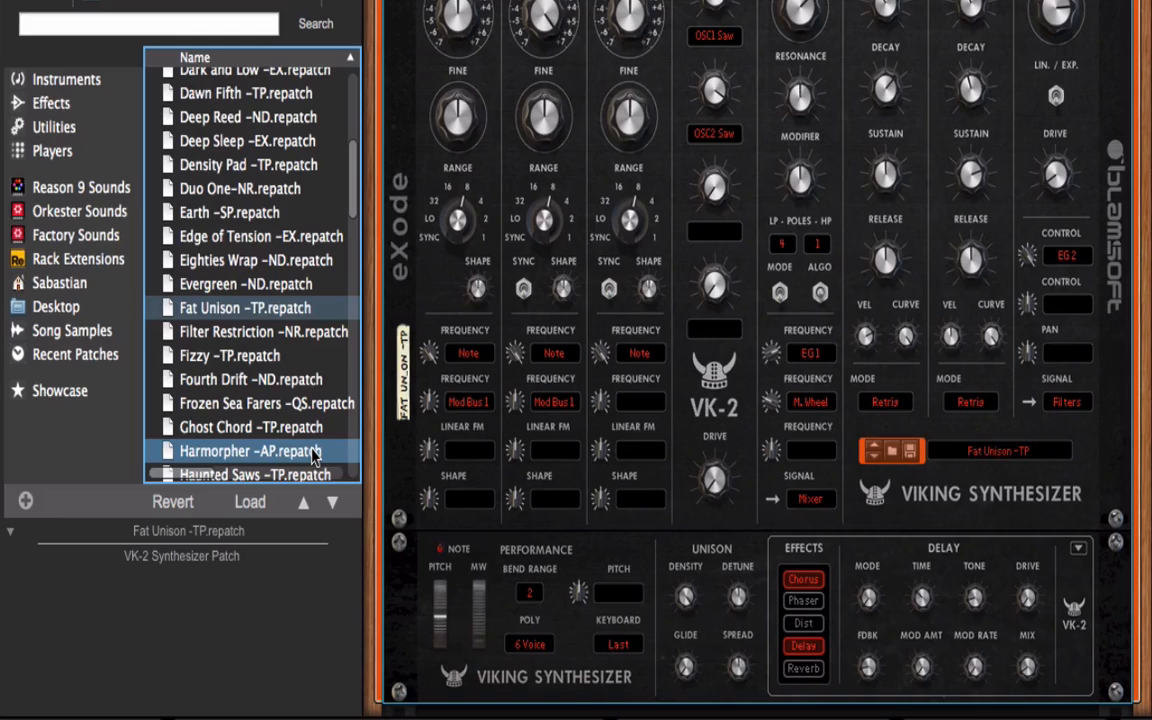
drag(304, 428, 303, 424)
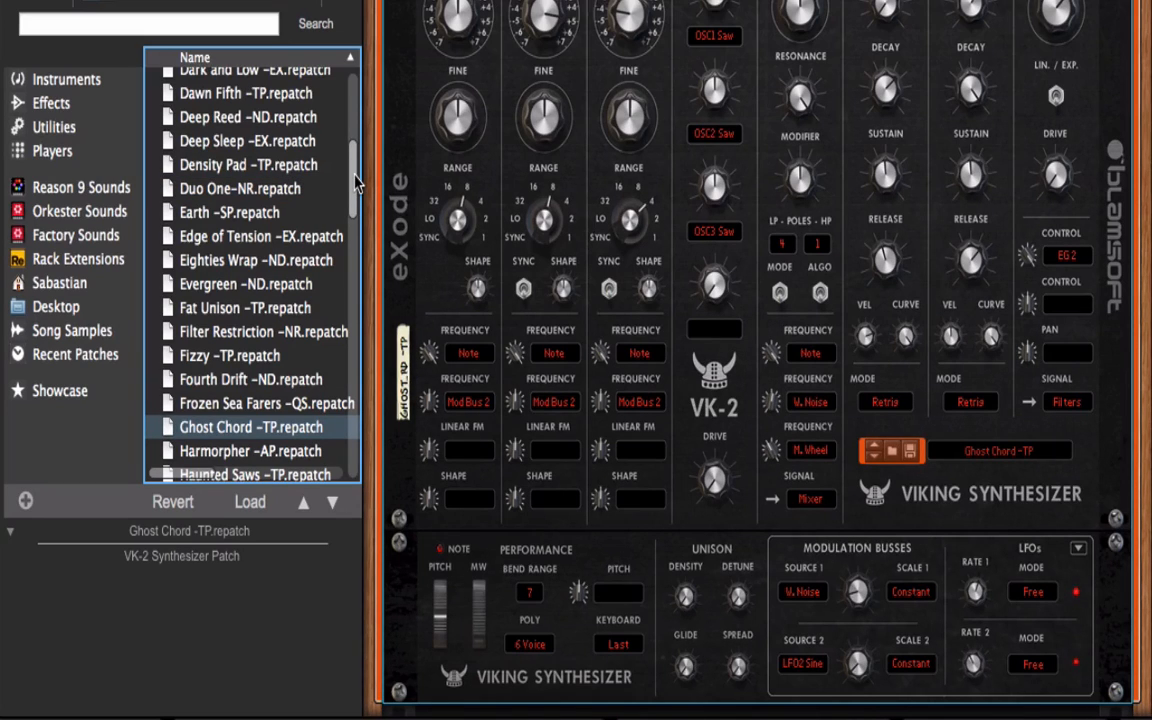
drag(355, 182, 355, 252)
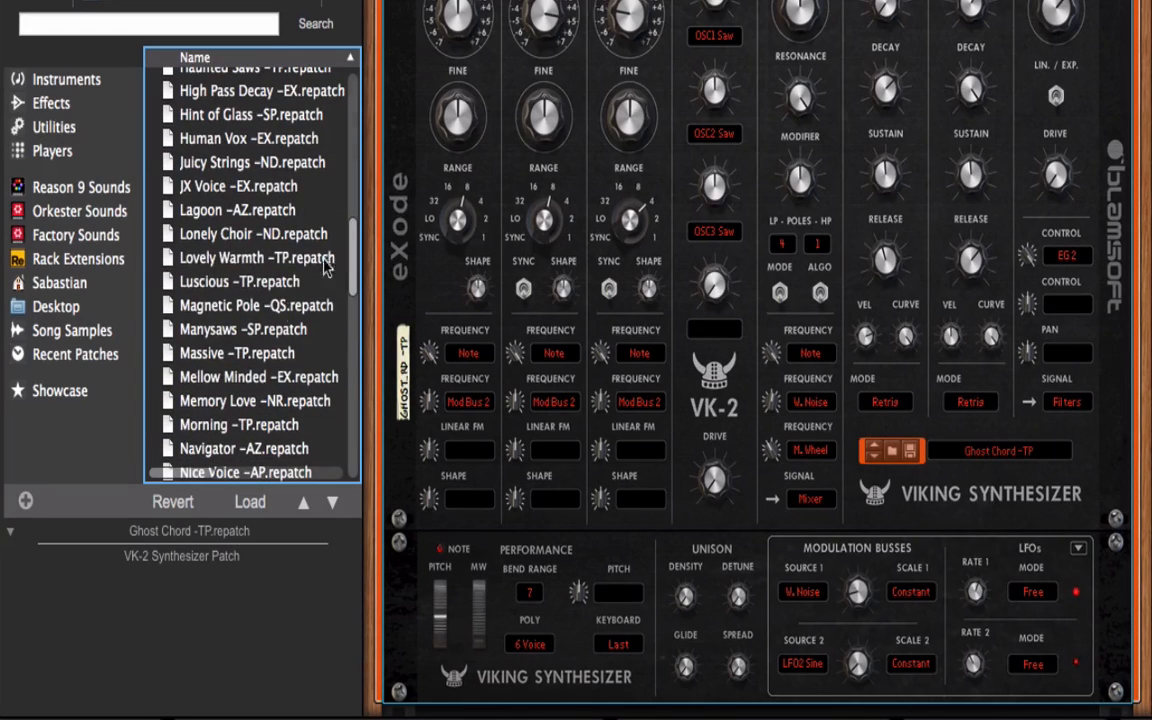
click(250, 258)
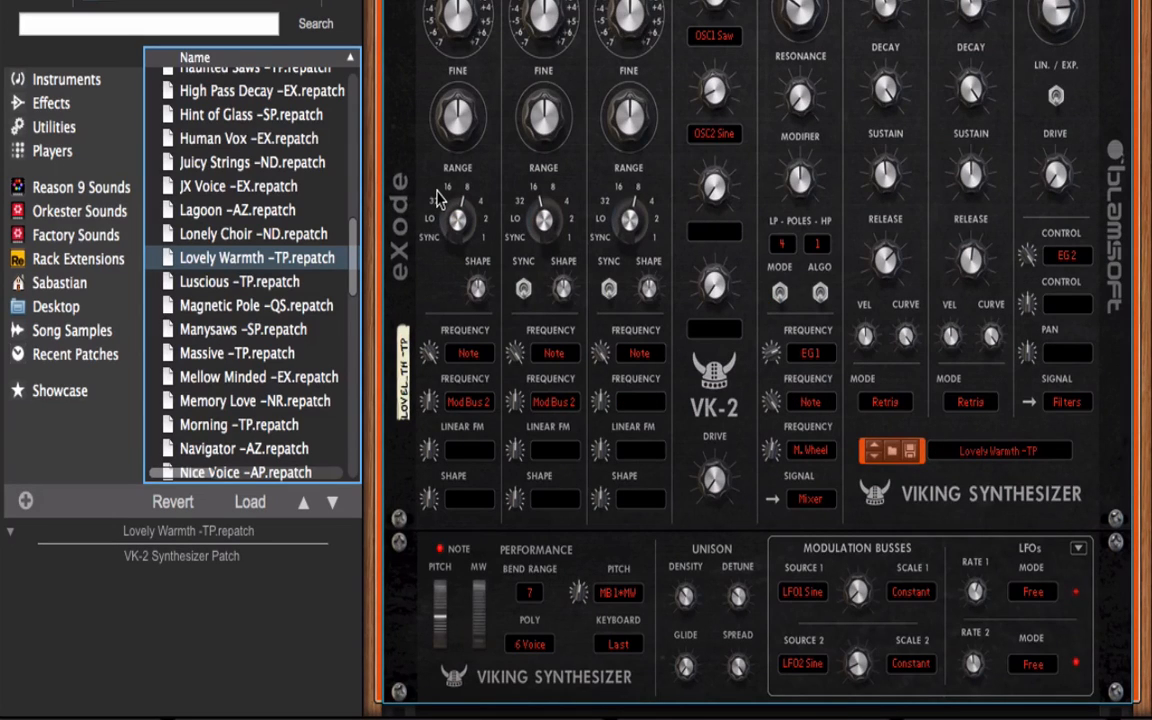
Turn on Open Chords and the added Oct Down note in the Scales & Chords player
scroll(800, 96, up, 5)
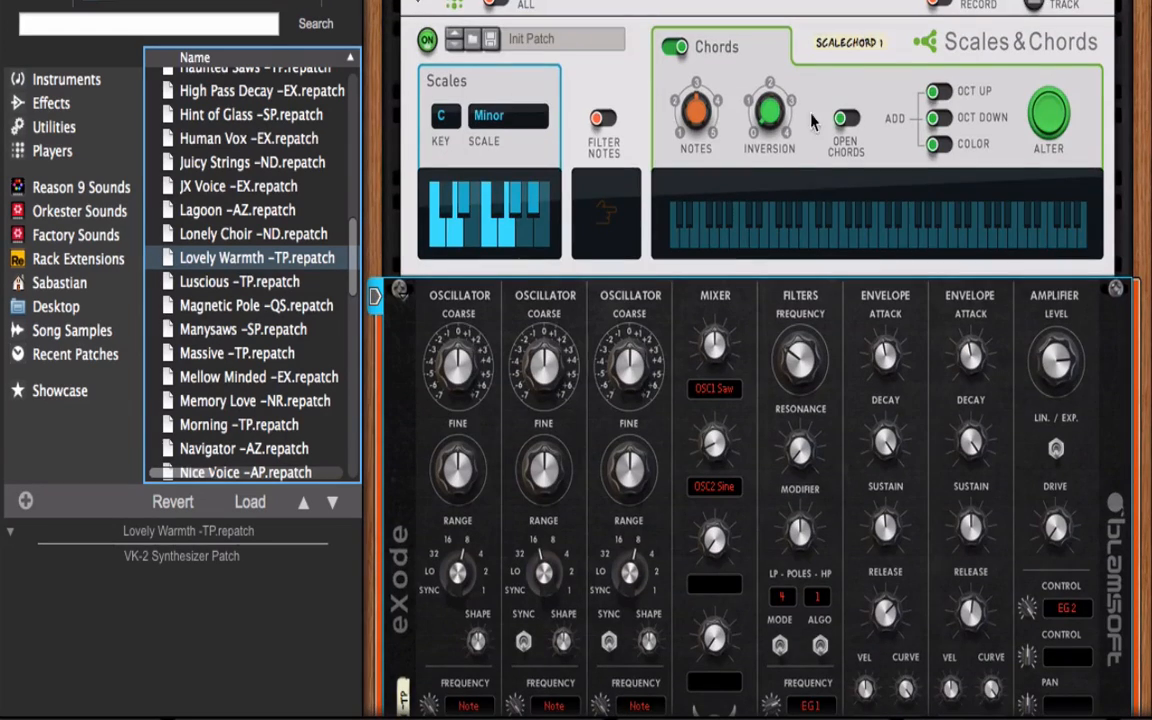
click(845, 118)
click(845, 118)
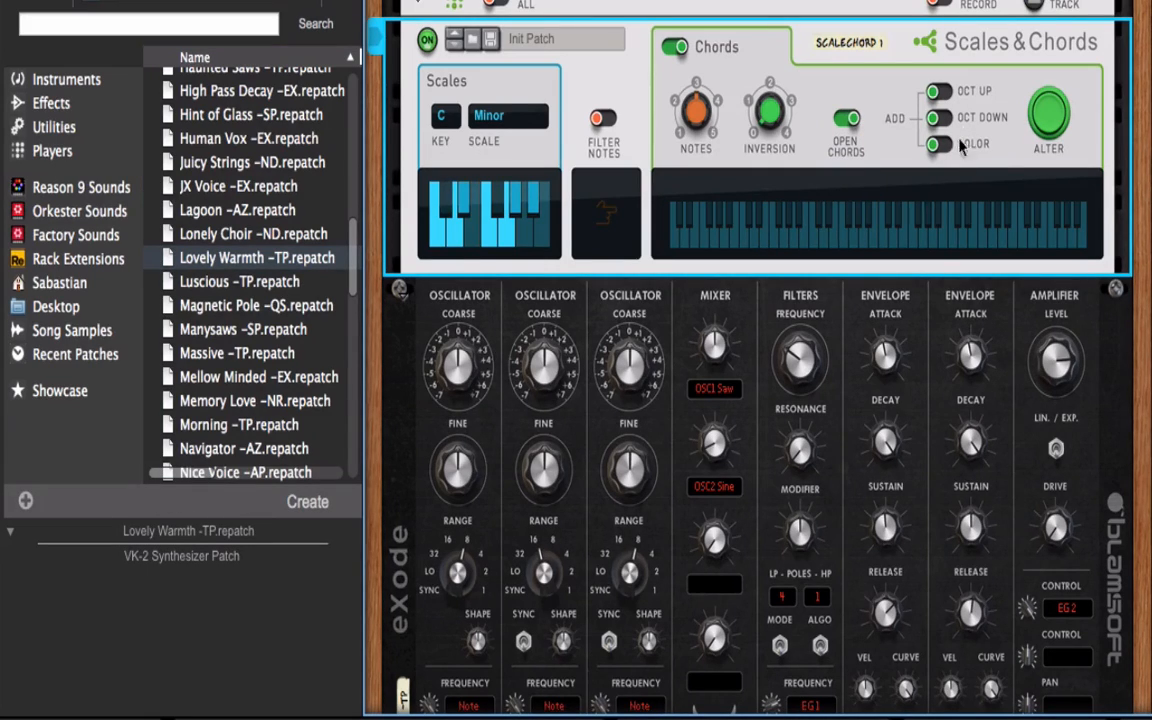
click(938, 117)
Load the Mellow Minded -EX pad patch into the VK-2
scroll(757, 360, down, 5)
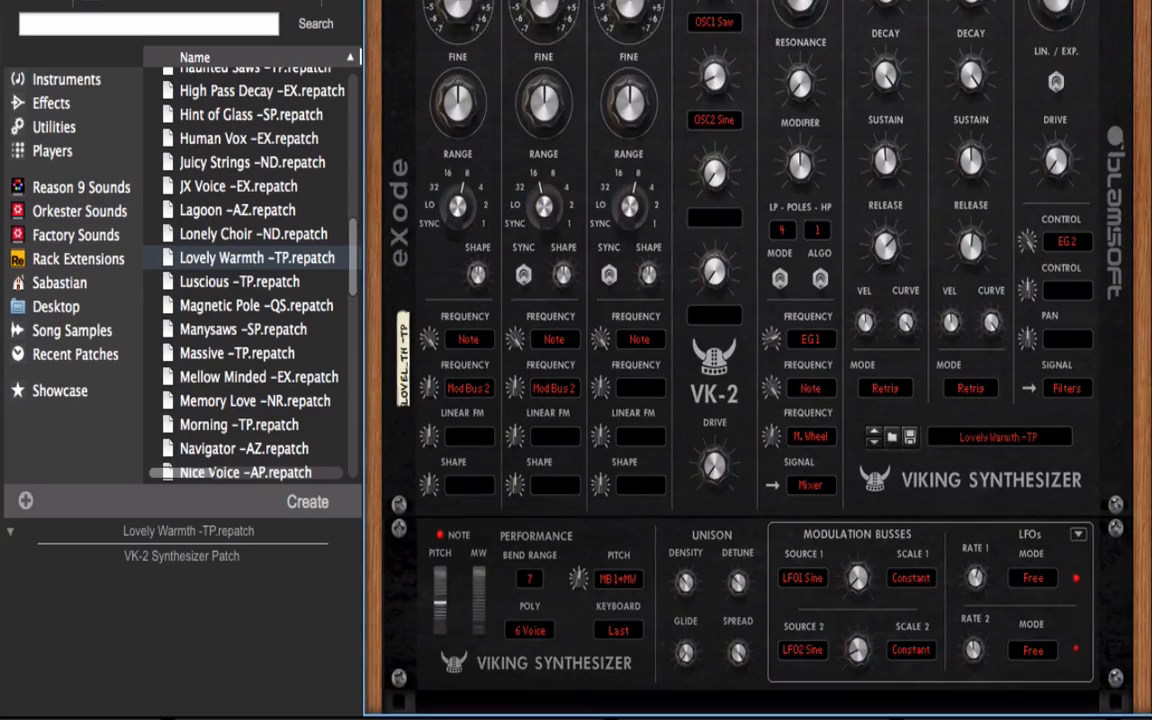
click(244, 306)
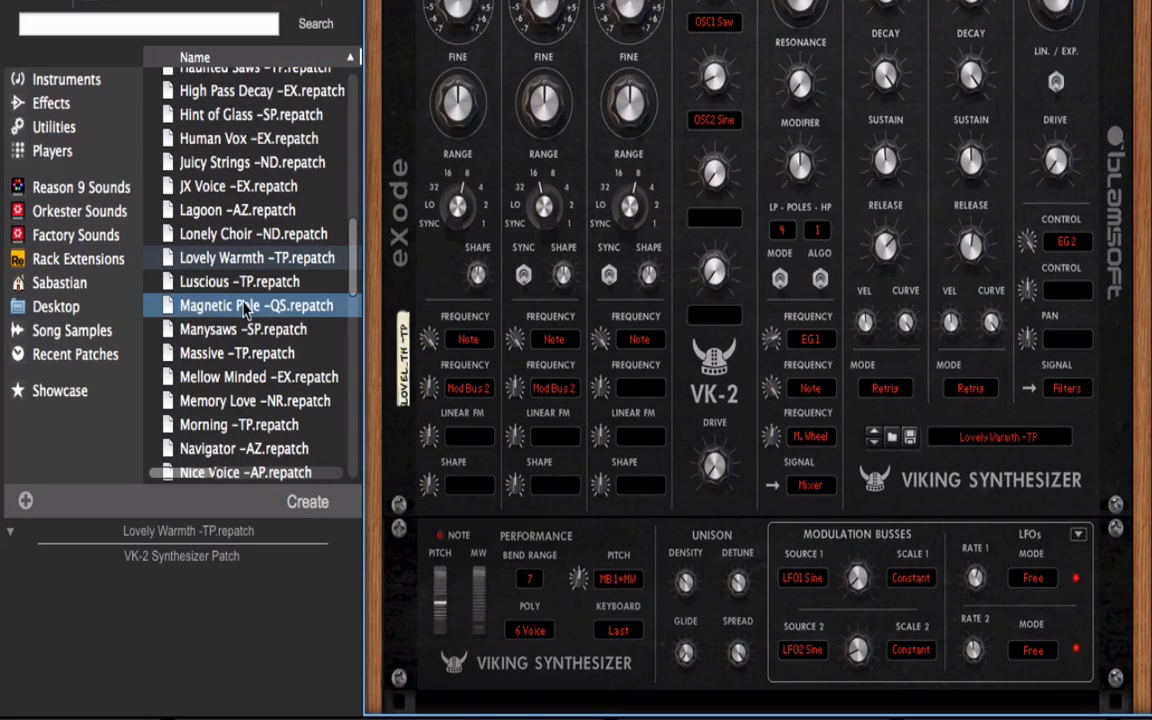
click(278, 376)
click(271, 398)
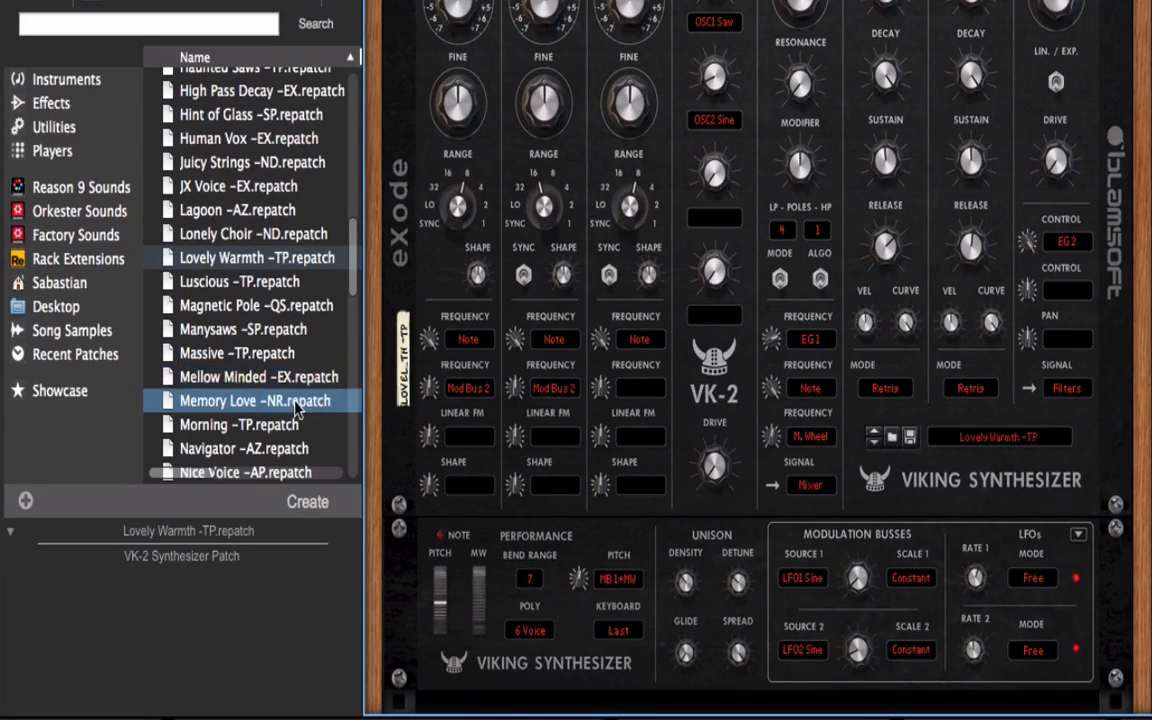
click(287, 382)
click(265, 400)
double_click(262, 377)
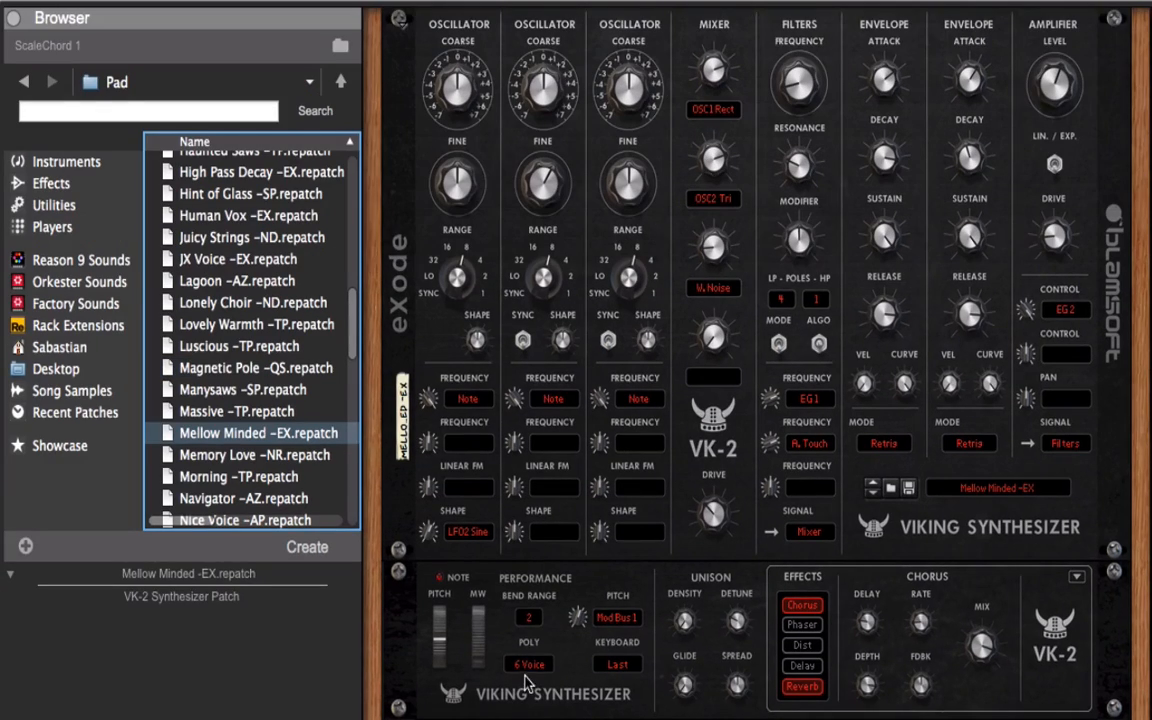
Review the VK-2's Poly voice options, including Modular, and close the list without choosing another mode
click(522, 632)
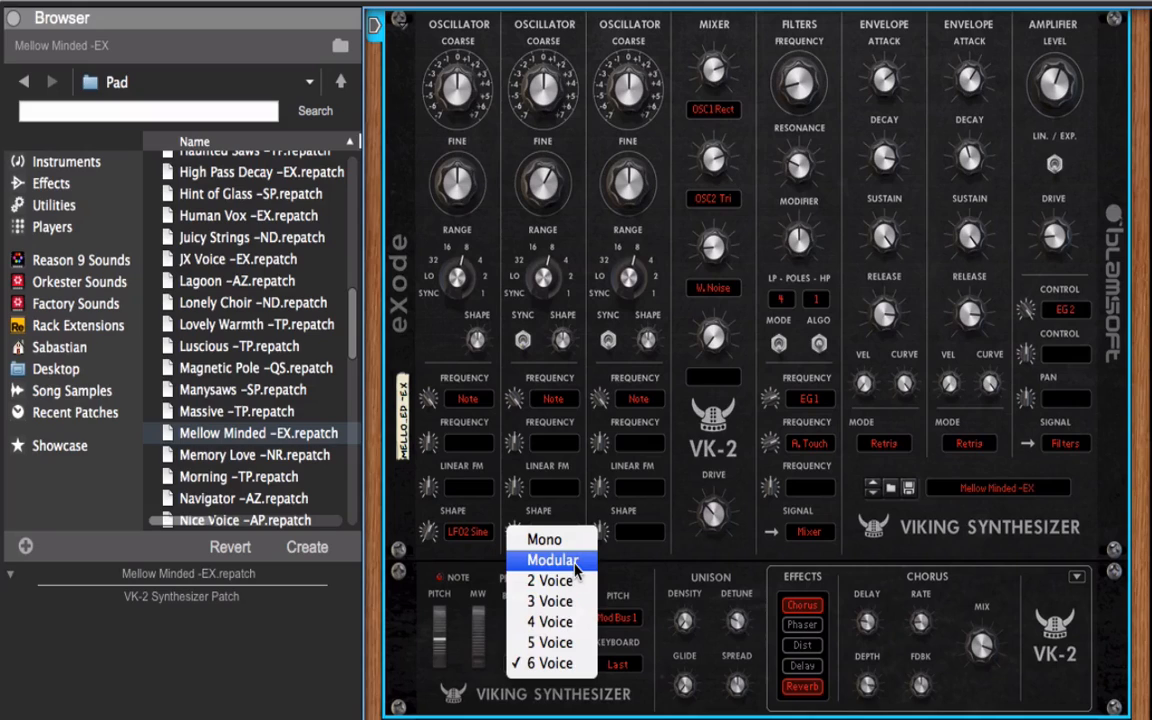
click(703, 573)
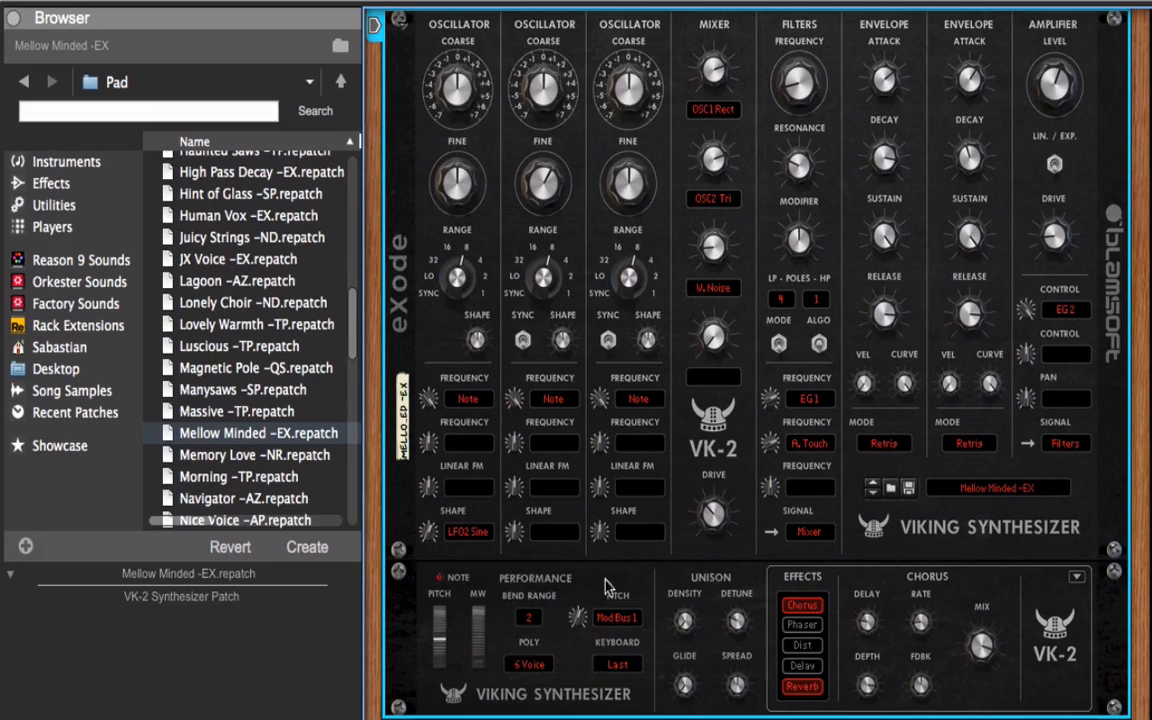